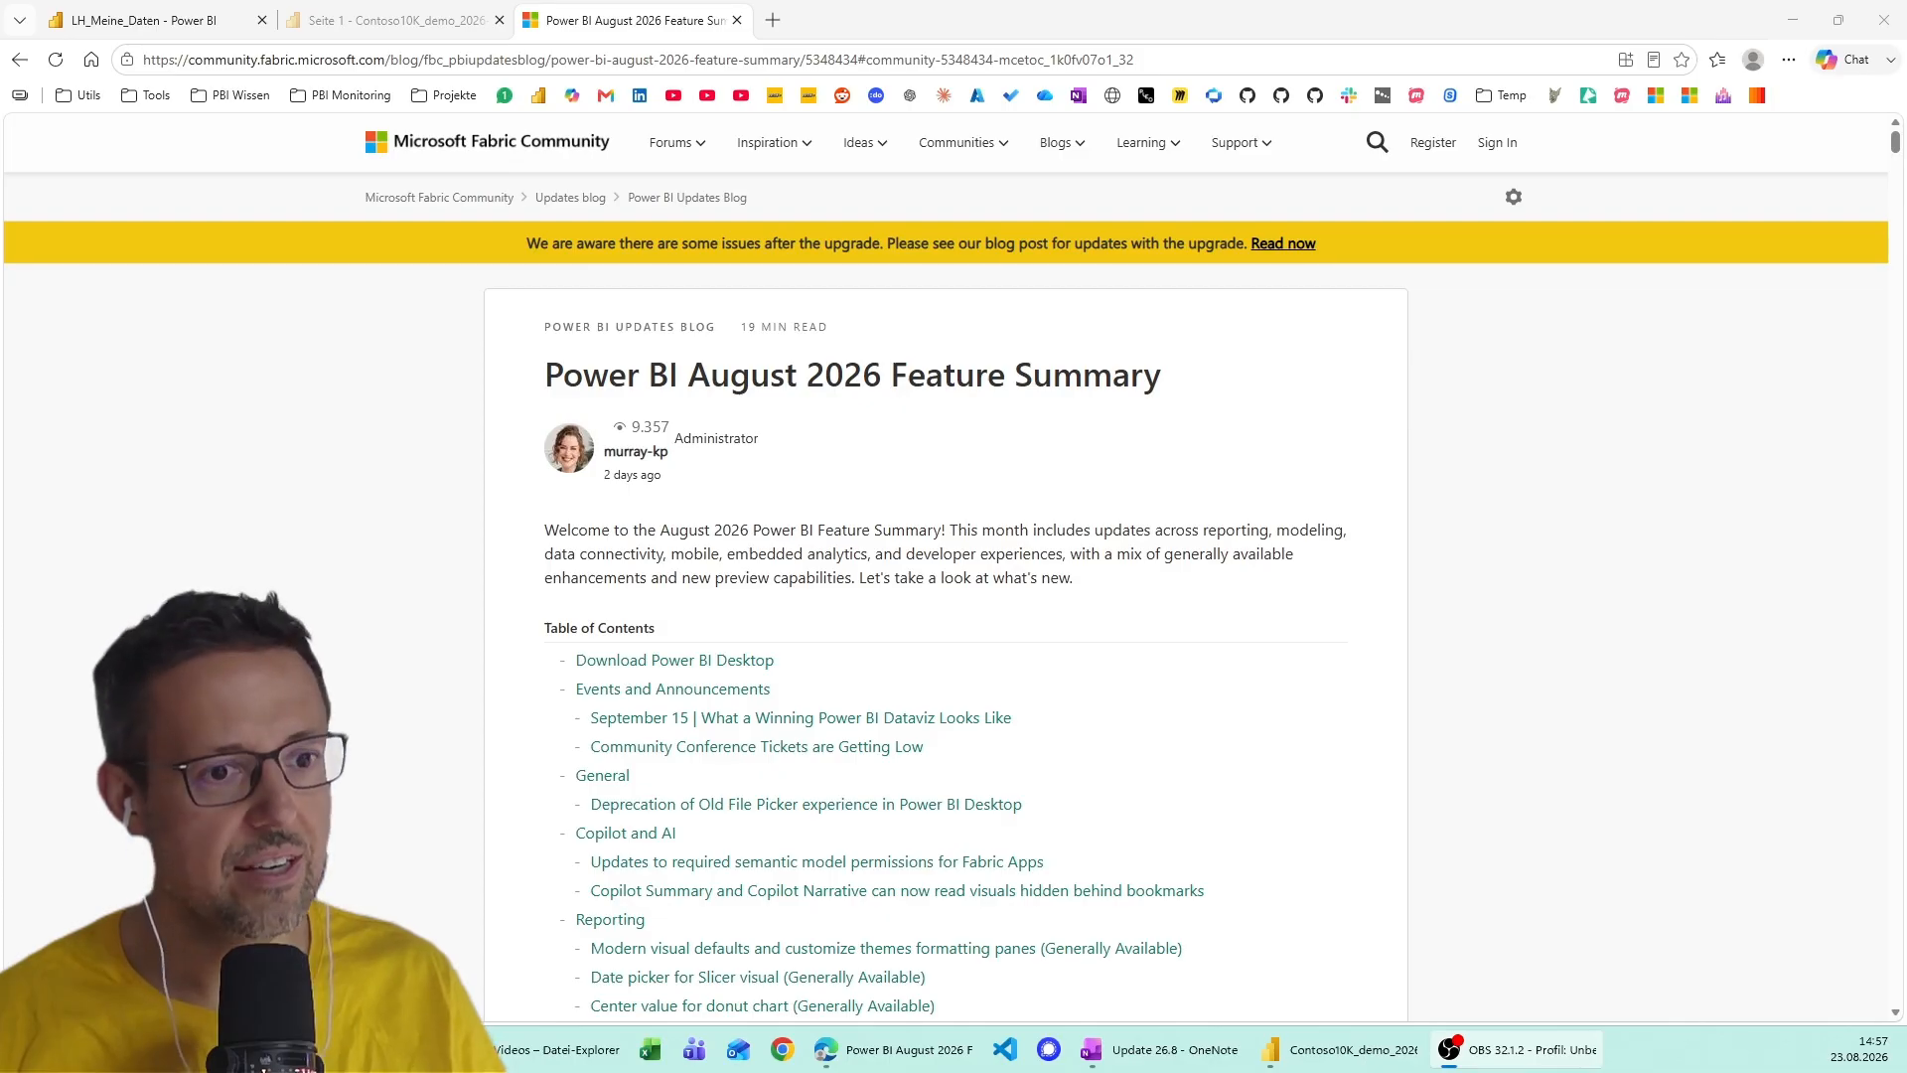
Switch to the Power BI Desktop report and drill the matrix on the Matrix2 page up on columns (Spalten) to quarter level.
{"action": "left_click", "coordinate": [1341, 1049]}
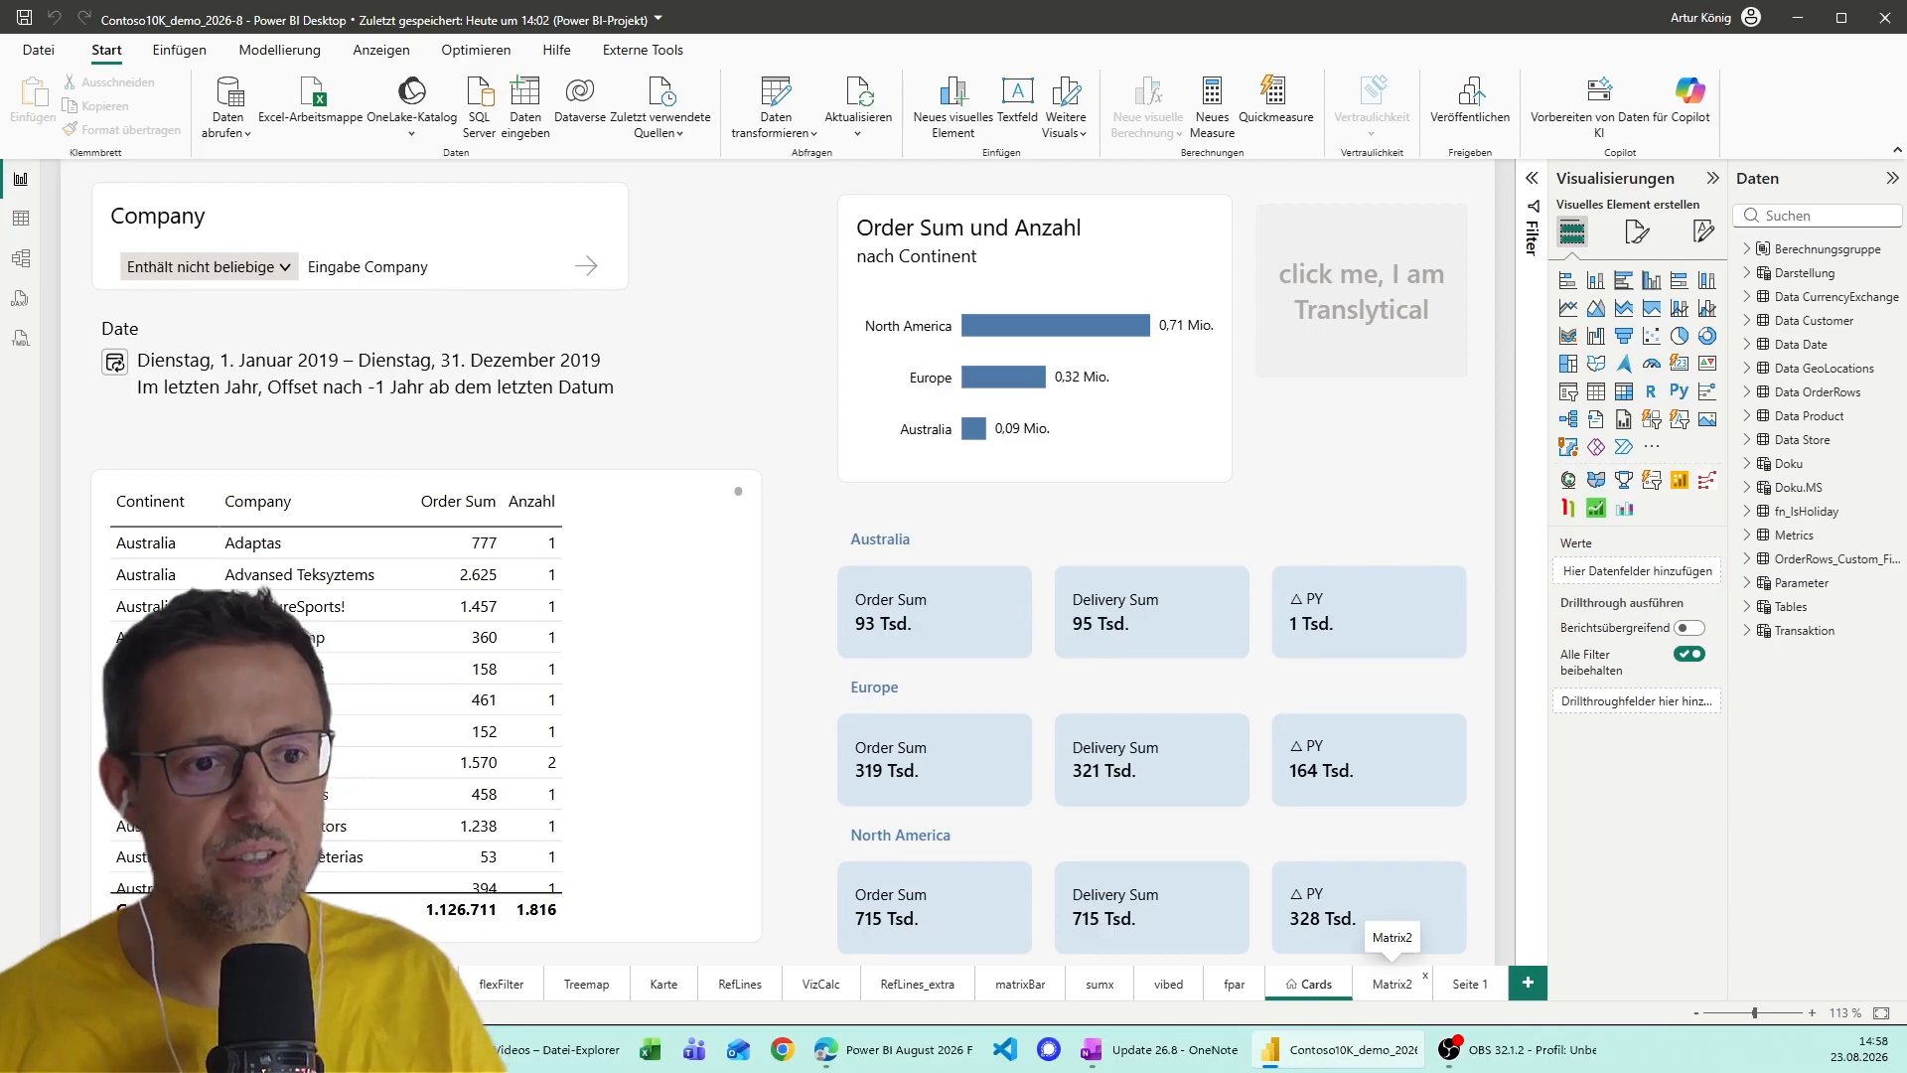
{"action": "left_click", "coordinate": [1392, 984]}
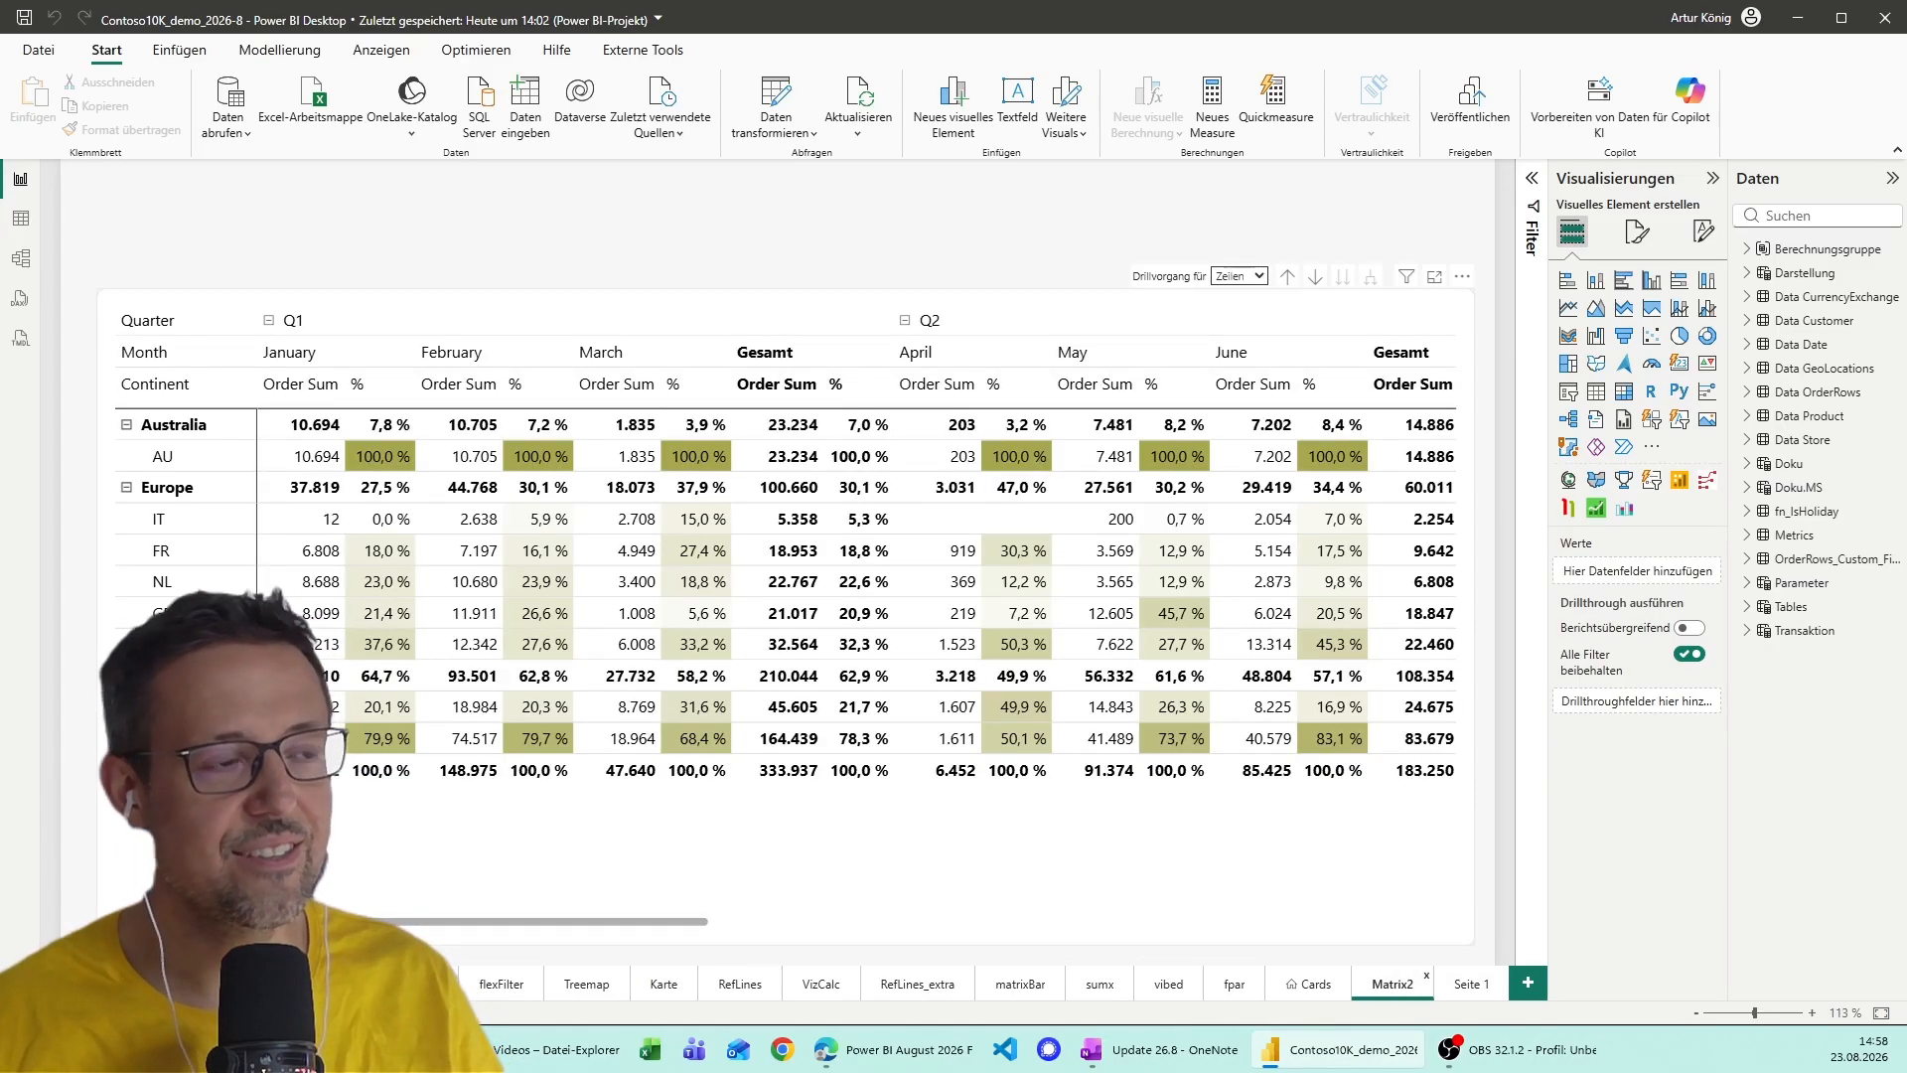
{"action": "left_click", "coordinate": [1336, 854]}
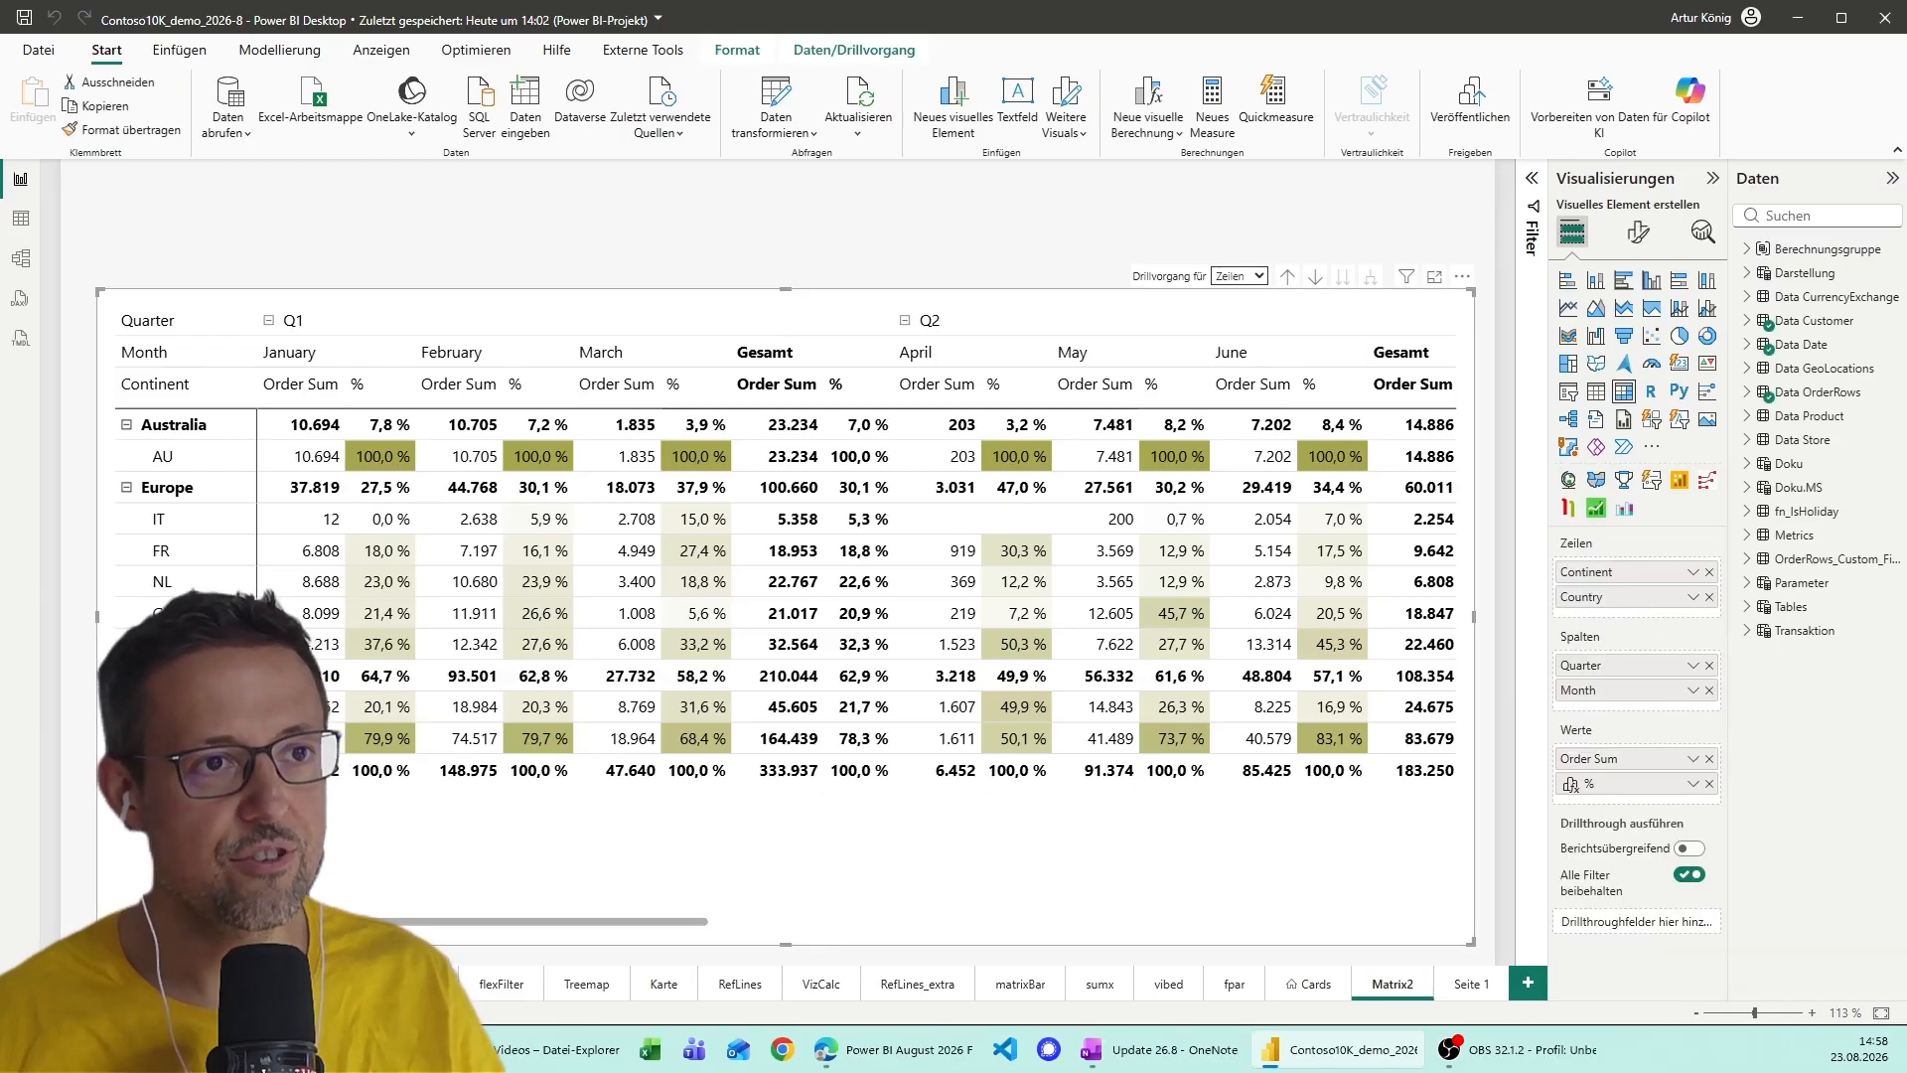
{"action": "left_click", "coordinate": [1240, 276]}
{"action": "left_click", "coordinate": [1234, 327]}
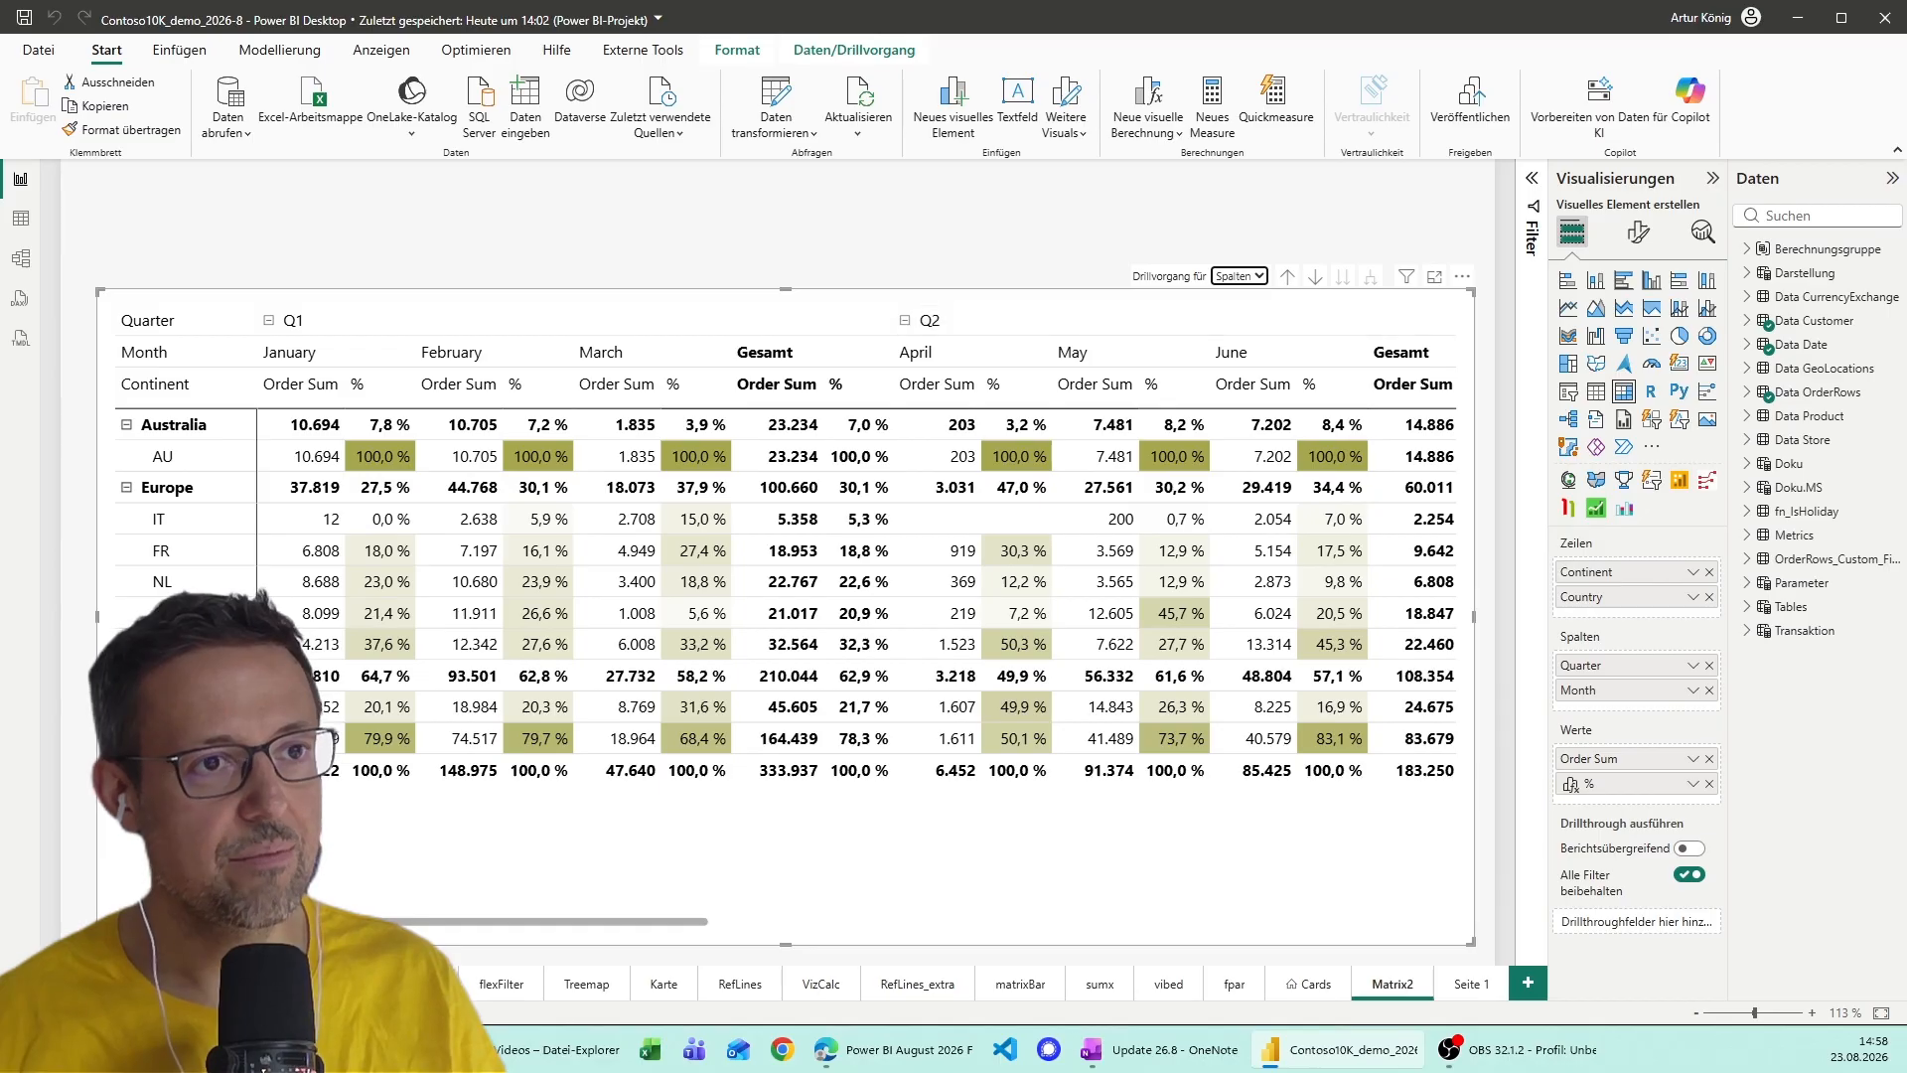
{"action": "left_click", "coordinate": [1288, 277]}
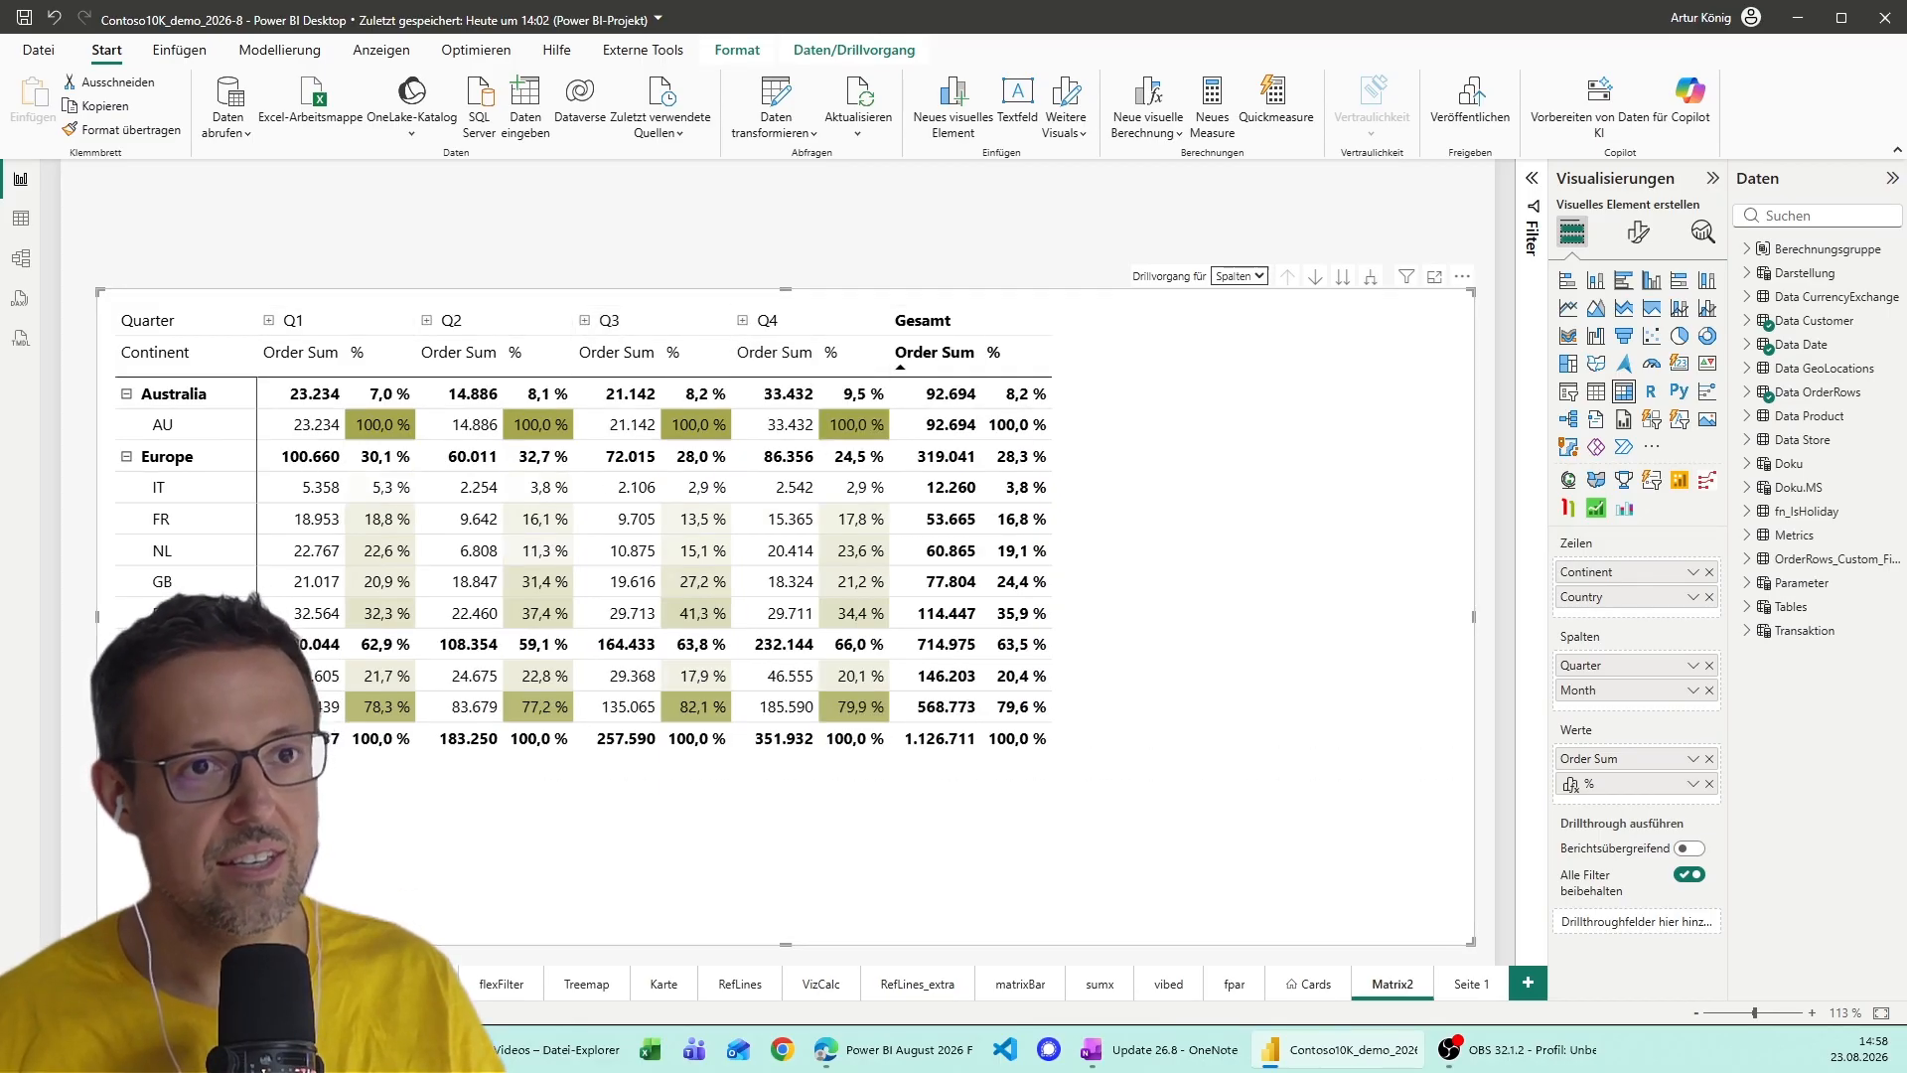
Turn the +/- symbols of the matrix's column headers off and back on in the column header formatting.
{"action": "left_click", "coordinate": [1639, 232]}
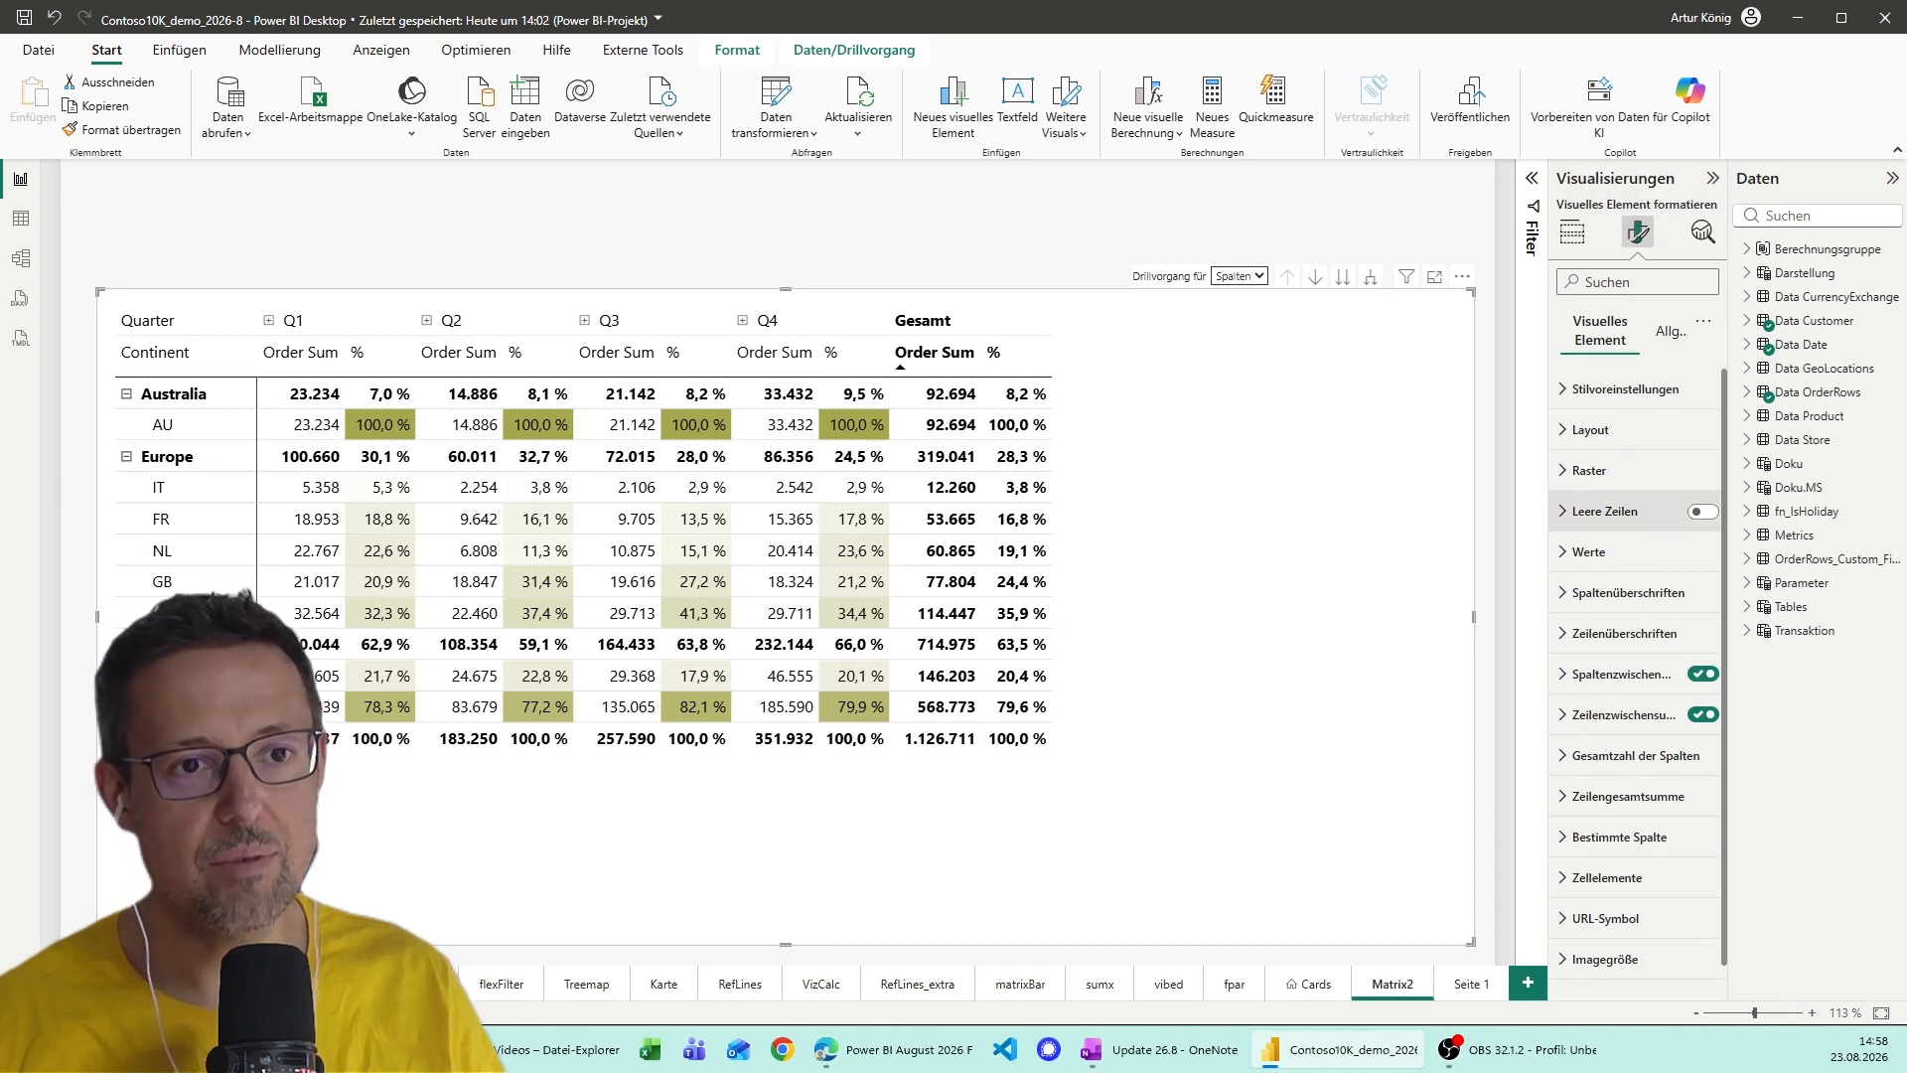
{"action": "left_click", "coordinate": [1630, 592]}
{"action": "scroll", "coordinate": [1639, 695], "scroll_direction": "down", "scroll_amount": 3}
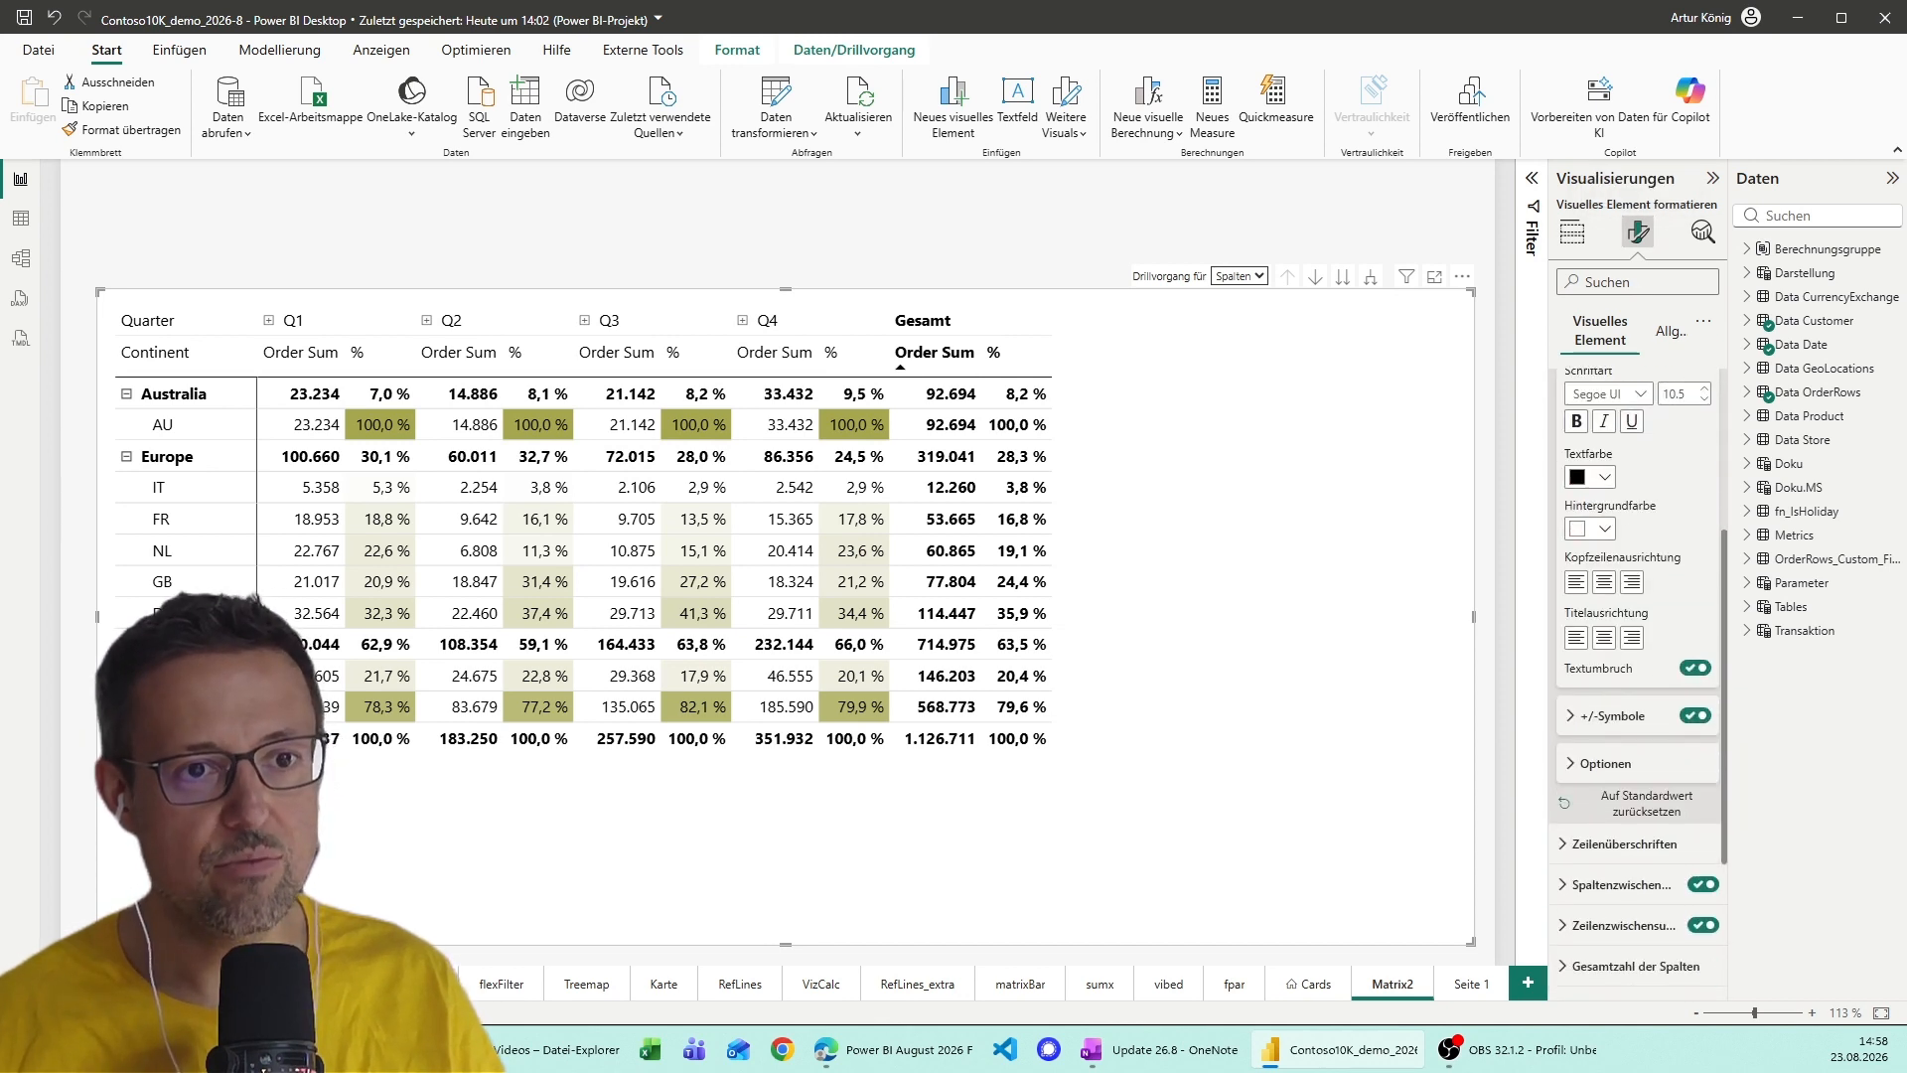
{"action": "left_click", "coordinate": [1696, 716]}
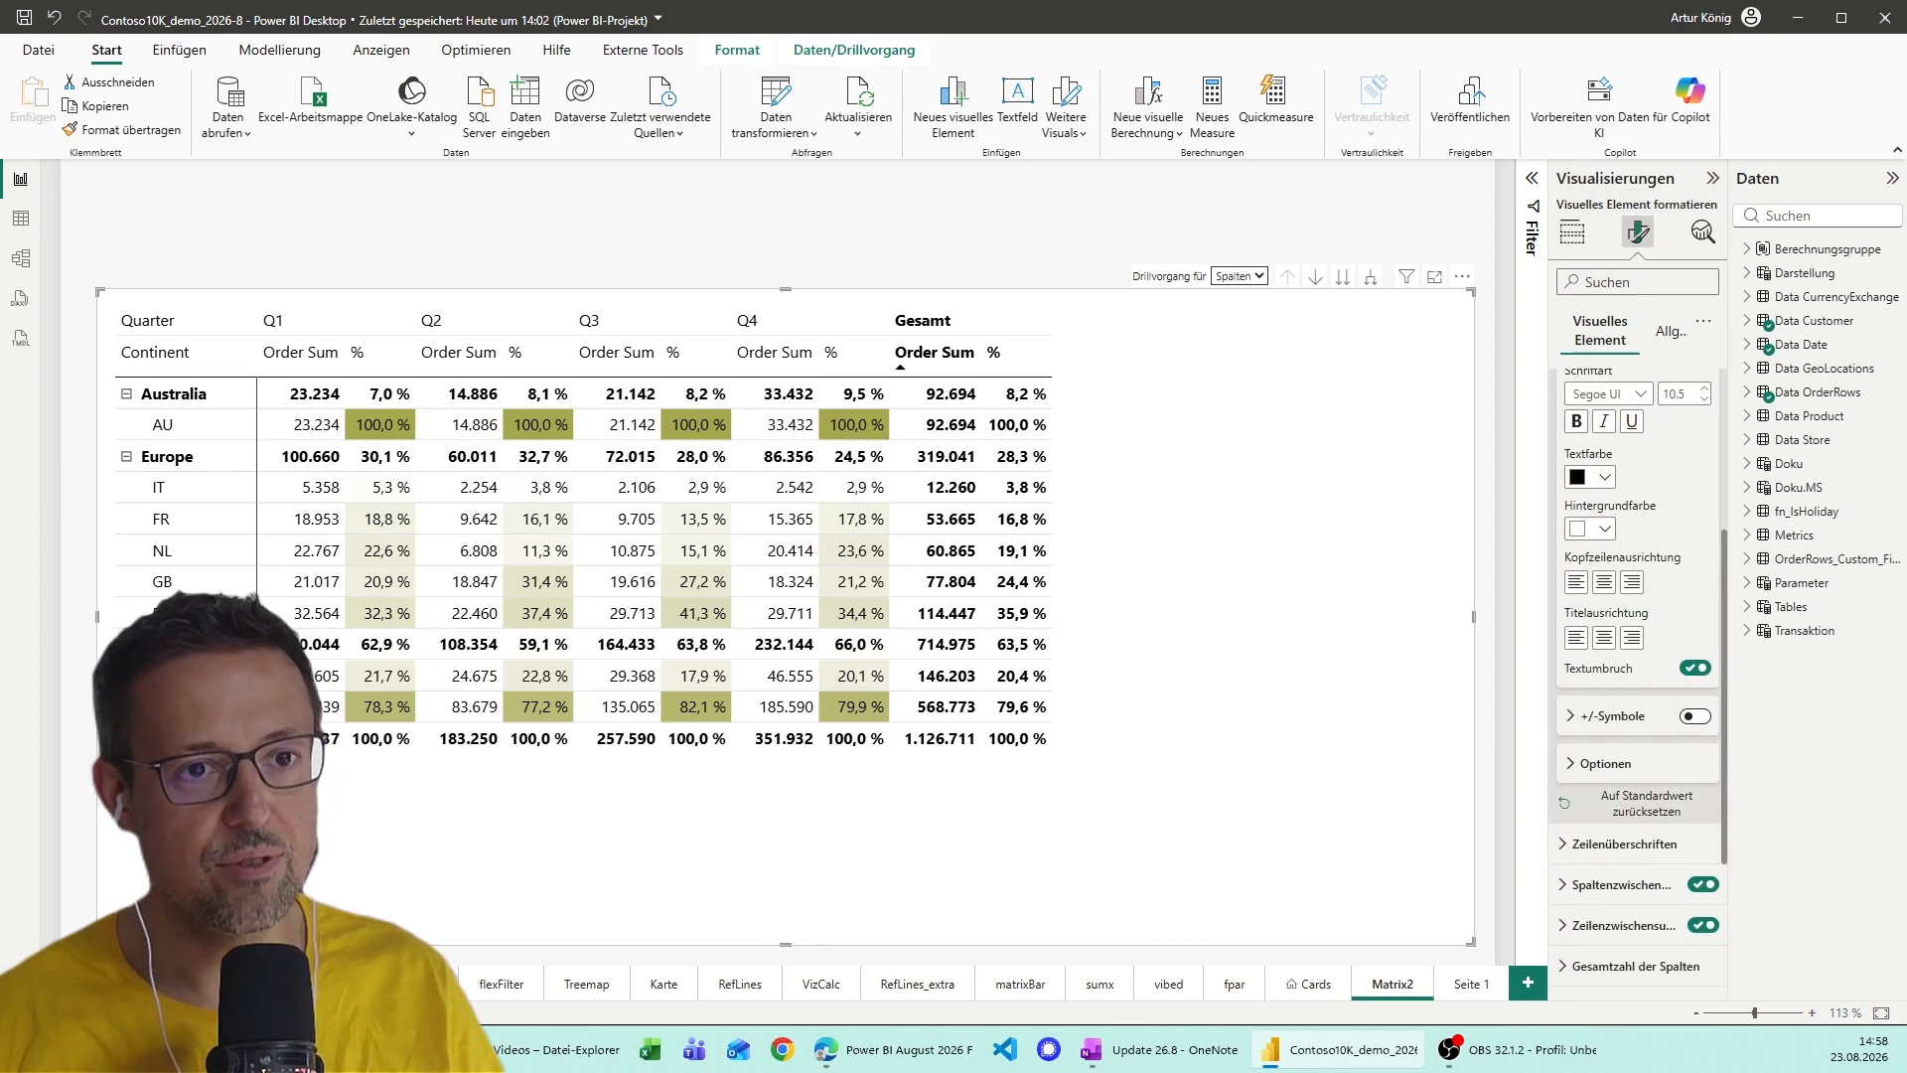
{"action": "left_click", "coordinate": [1696, 715]}
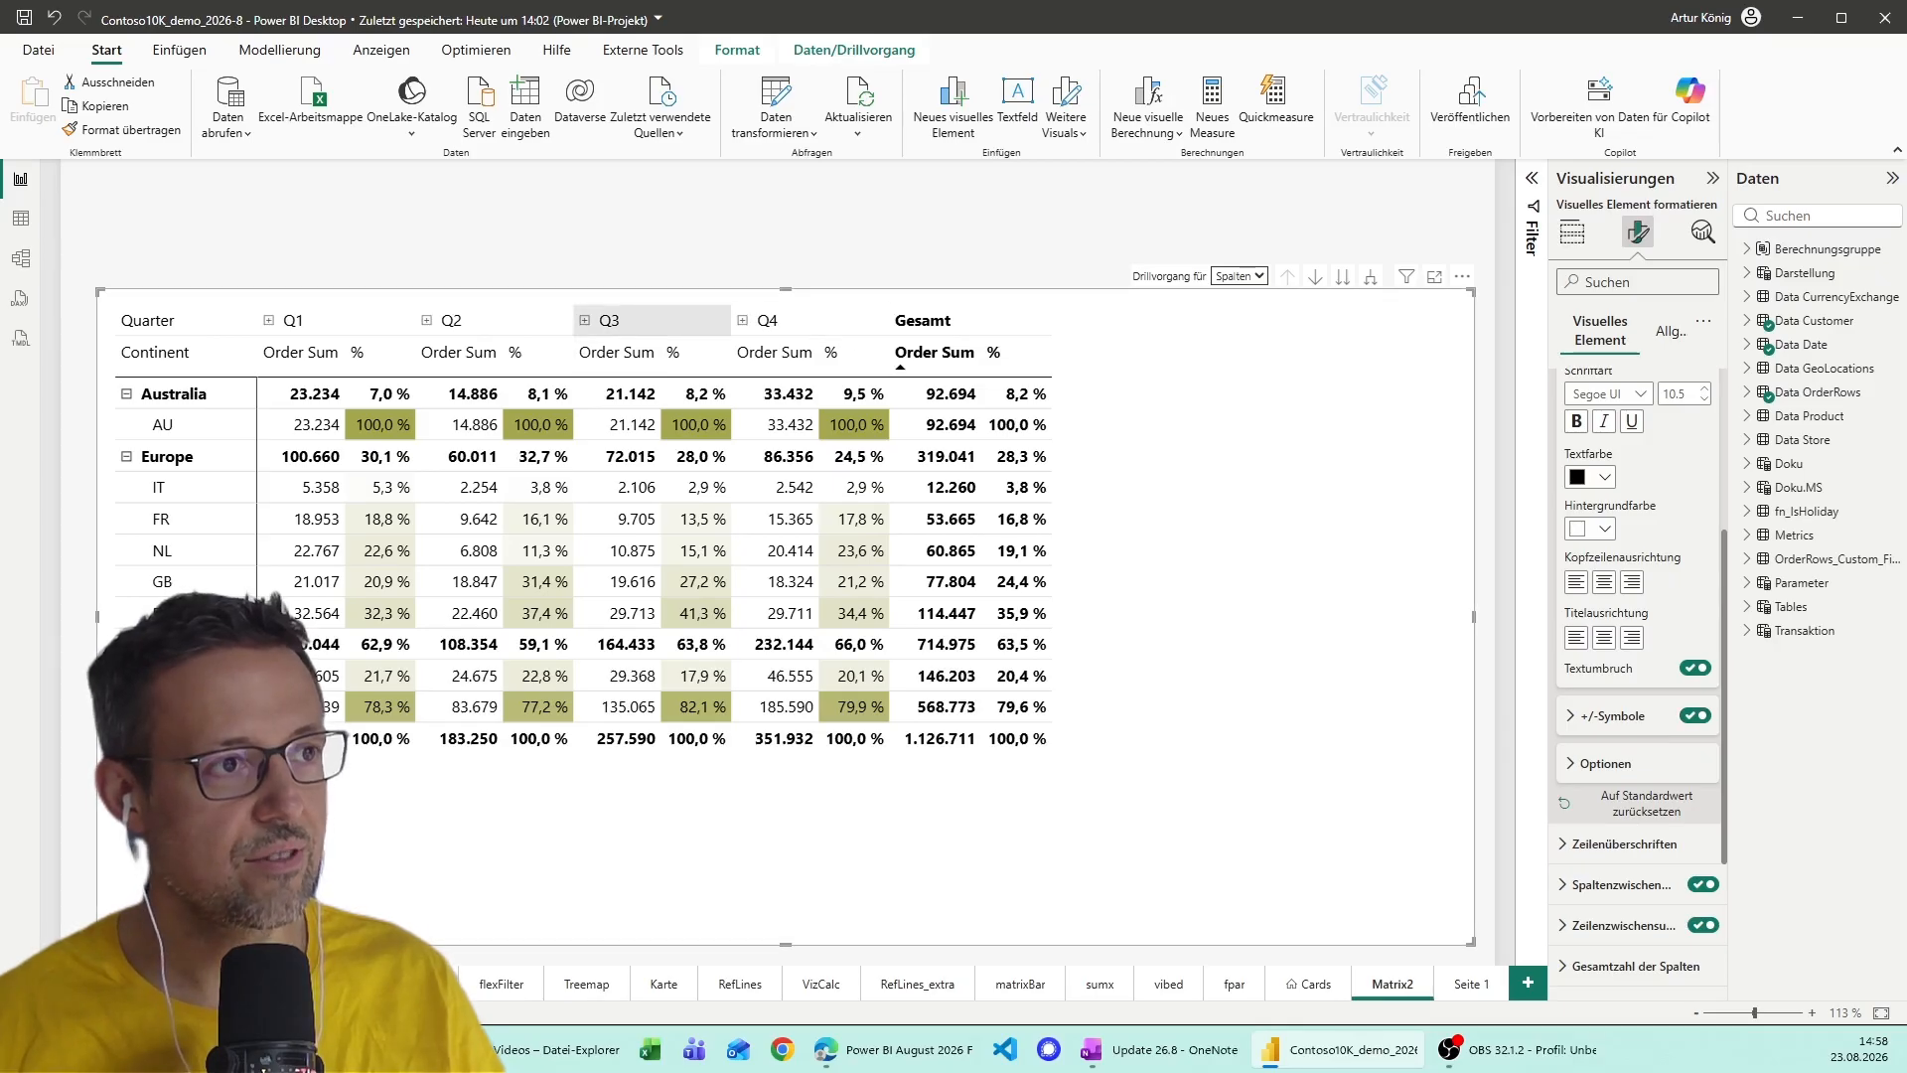
Expand and collapse the Q3 column group on its own, and expand all quarters of the matrix to month level.
{"action": "left_click", "coordinate": [584, 320]}
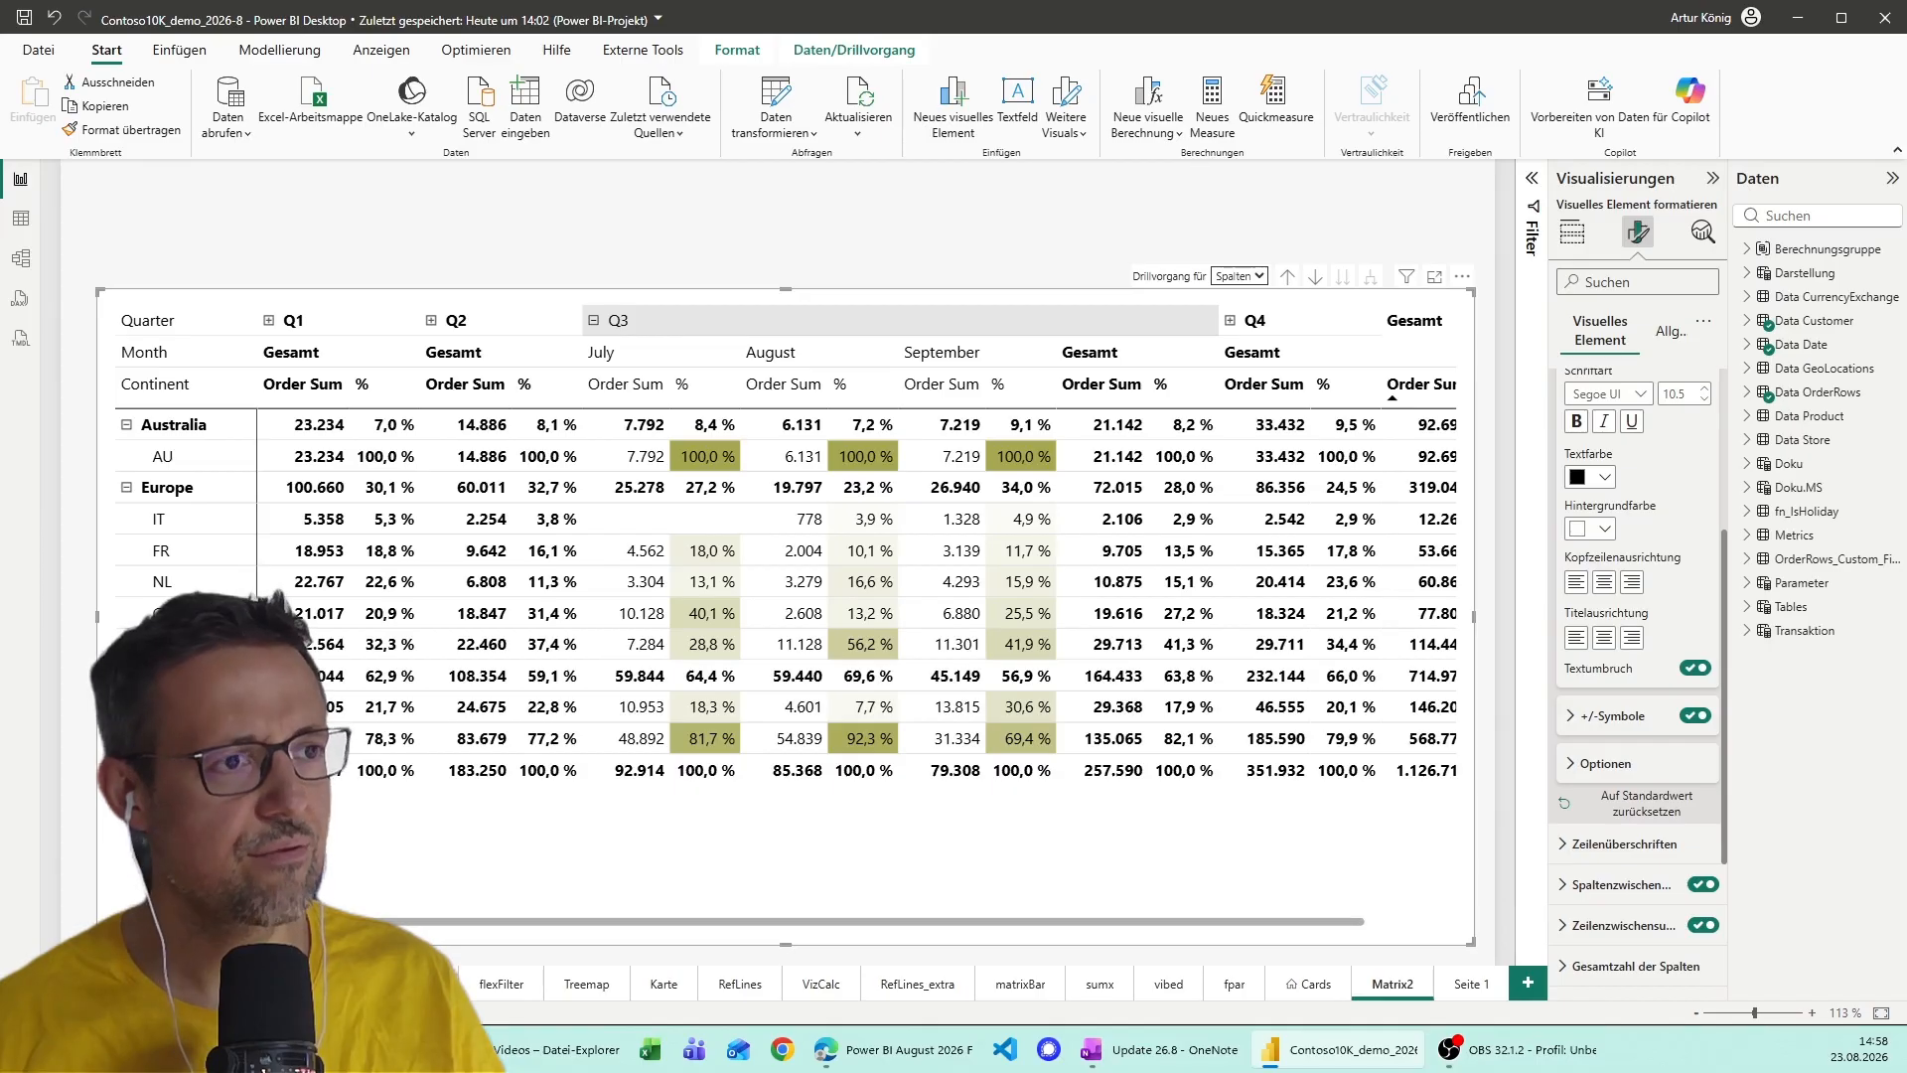
{"action": "left_click", "coordinate": [593, 320]}
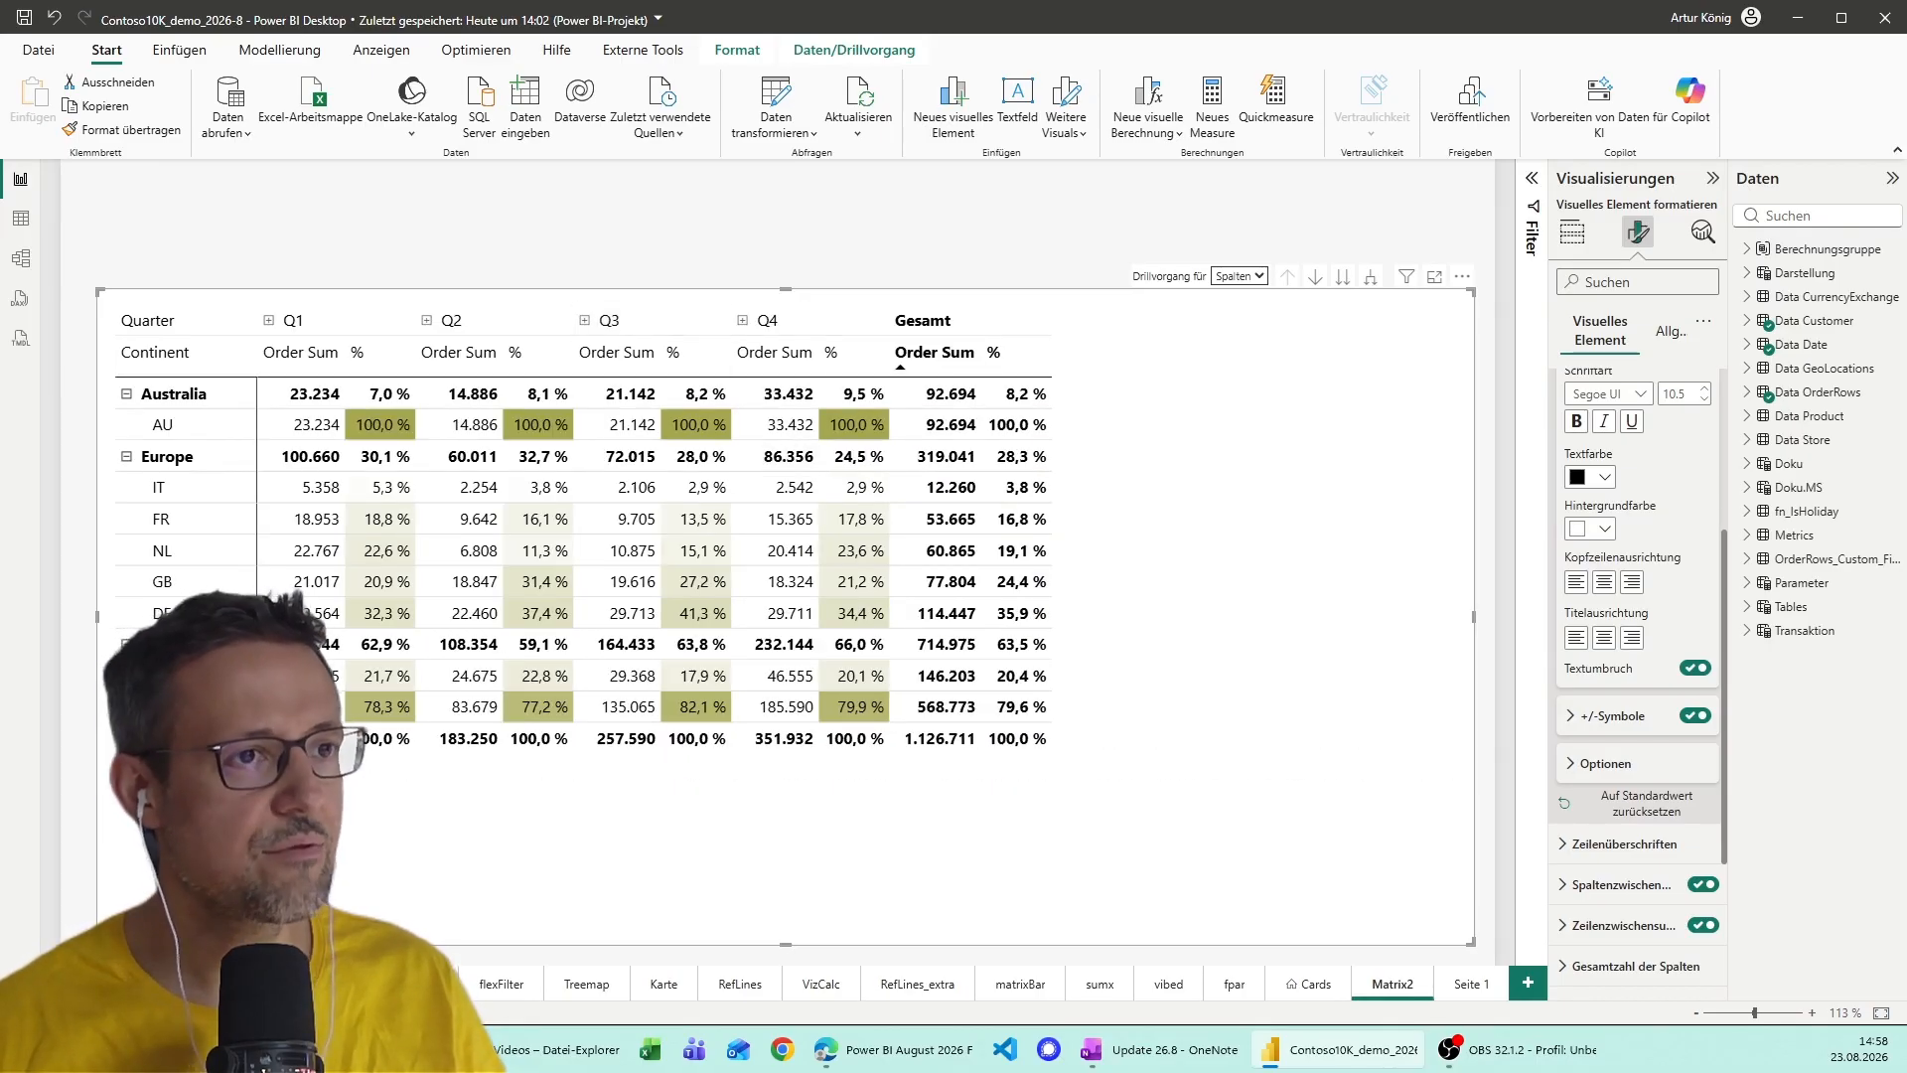
{"action": "left_click", "coordinate": [1238, 277]}
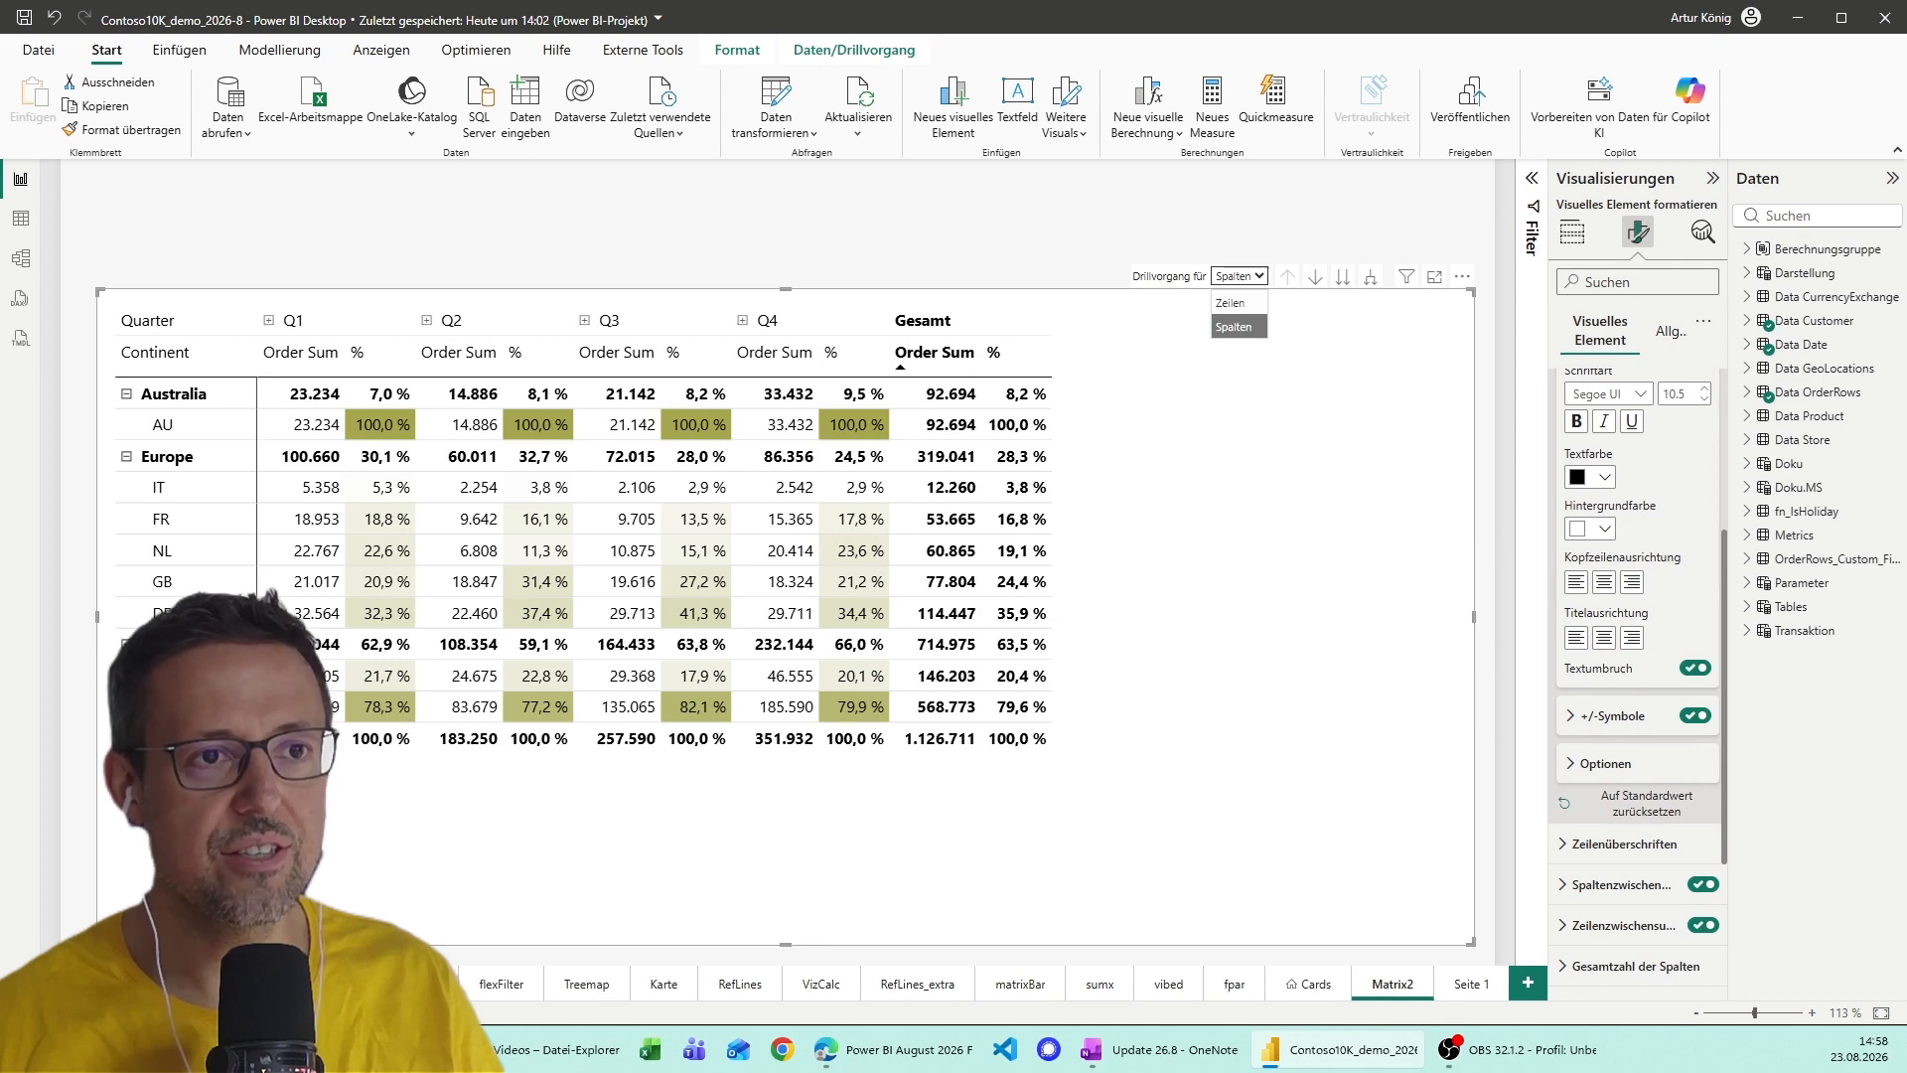
{"action": "left_click", "coordinate": [1371, 277]}
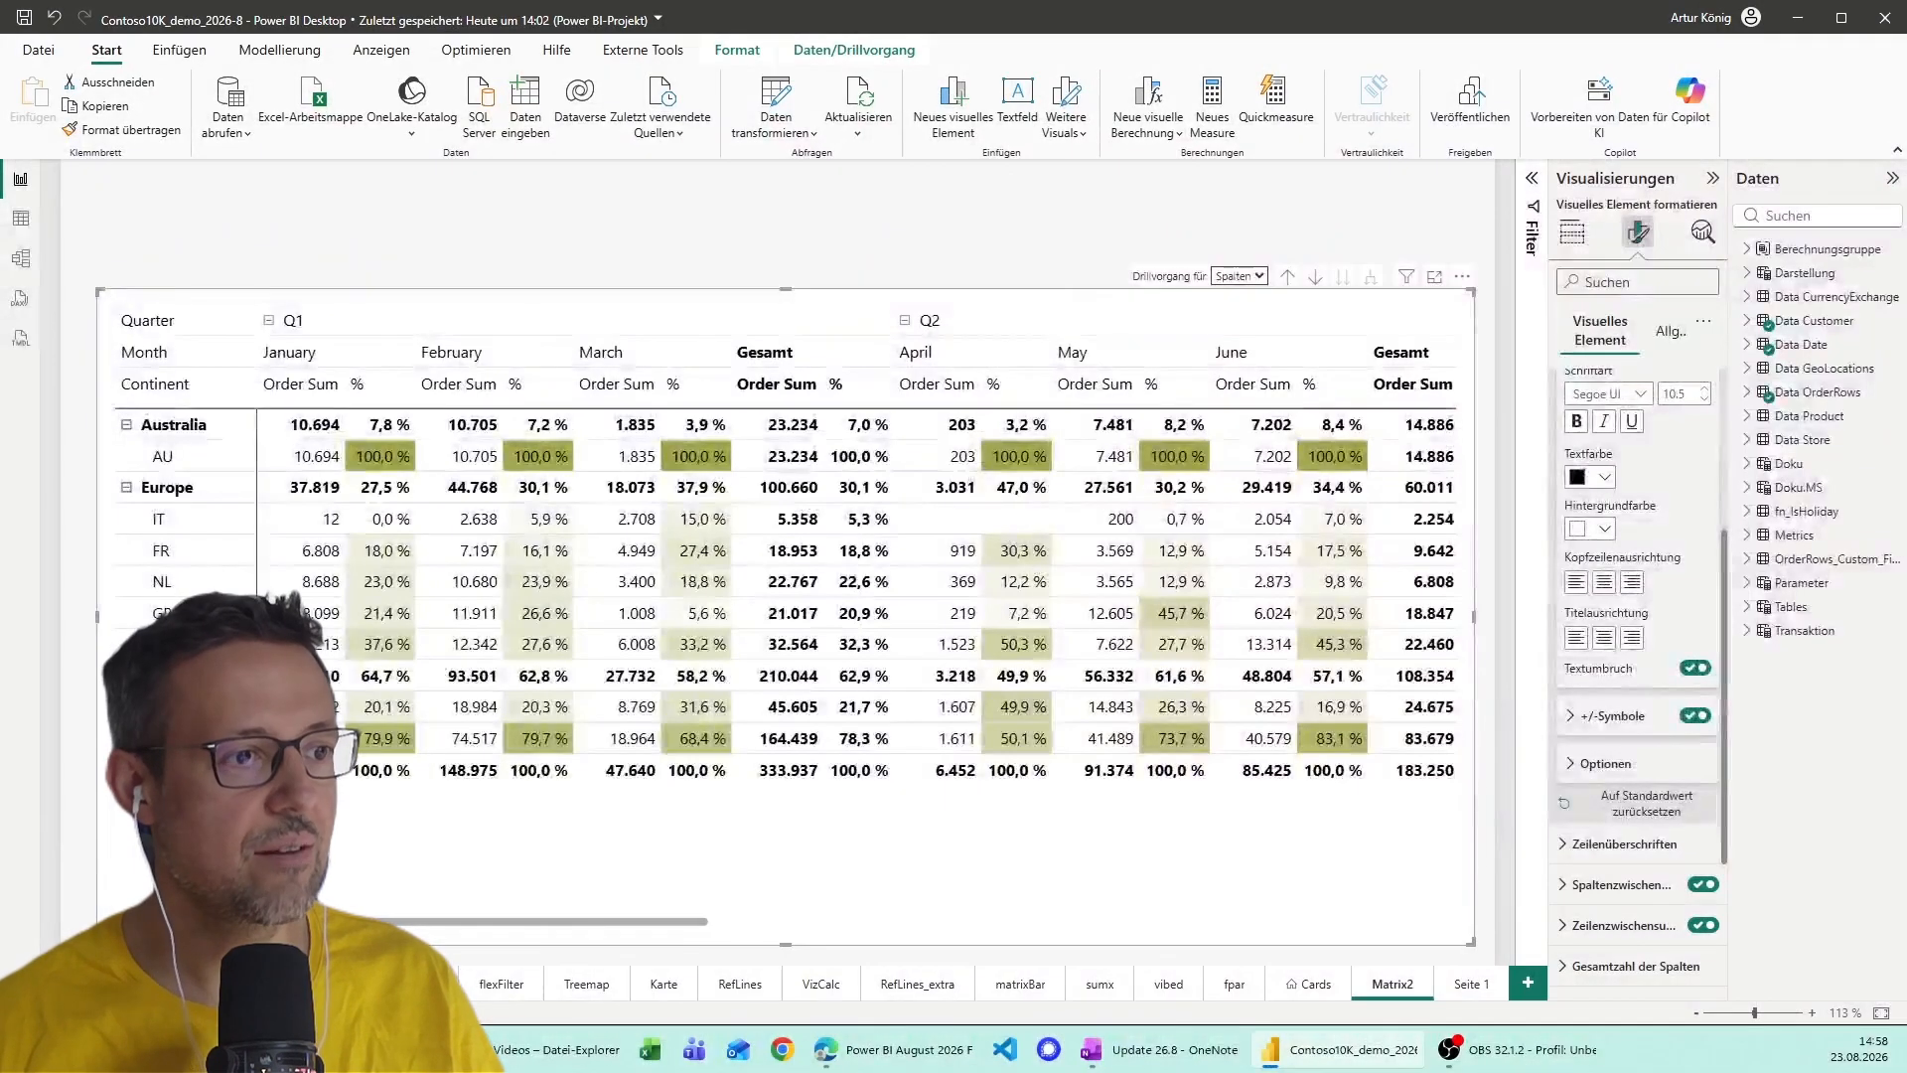
Test the matrix layout's frozen row headers by scrolling the months horizontally, switching the freeze off and turning it back on.
{"action": "scroll", "coordinate": [1637, 596], "scroll_direction": "up", "scroll_amount": 4}
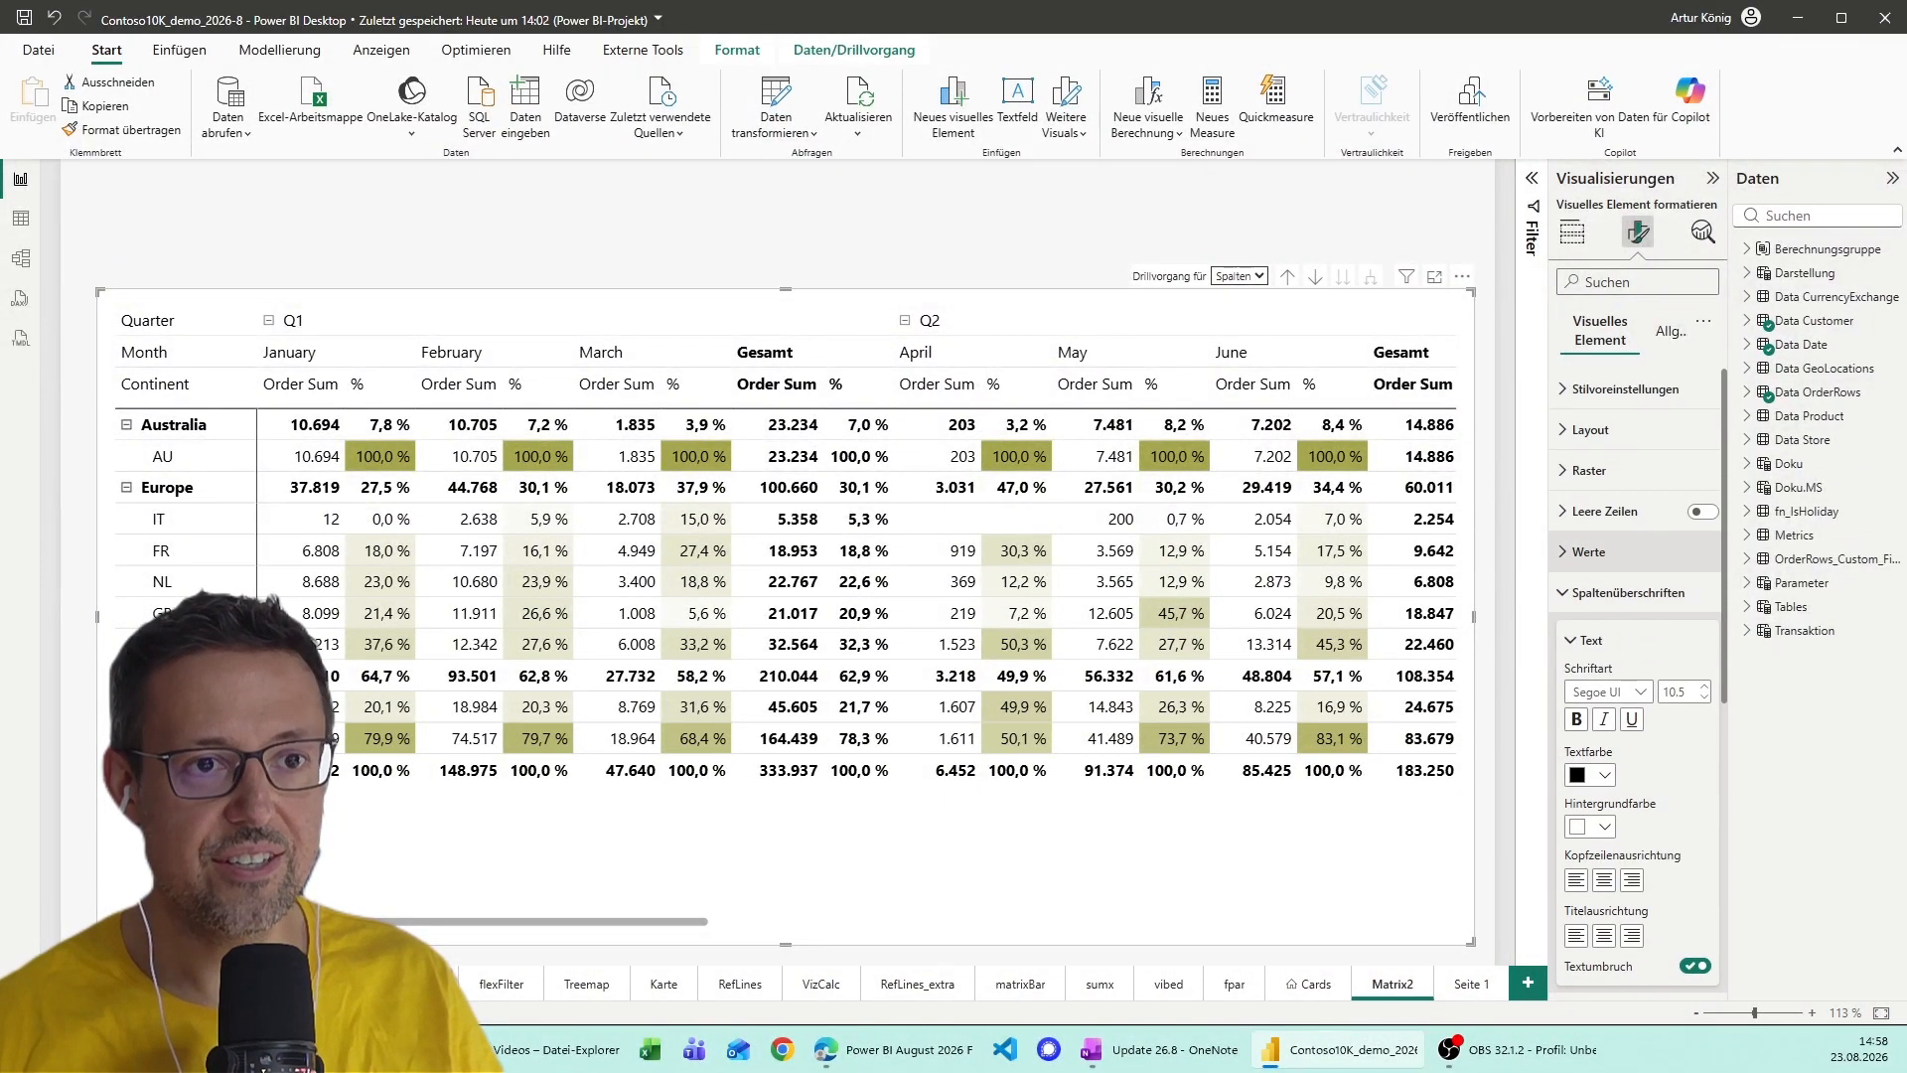
{"action": "left_click", "coordinate": [1630, 592]}
{"action": "left_click", "coordinate": [1591, 429]}
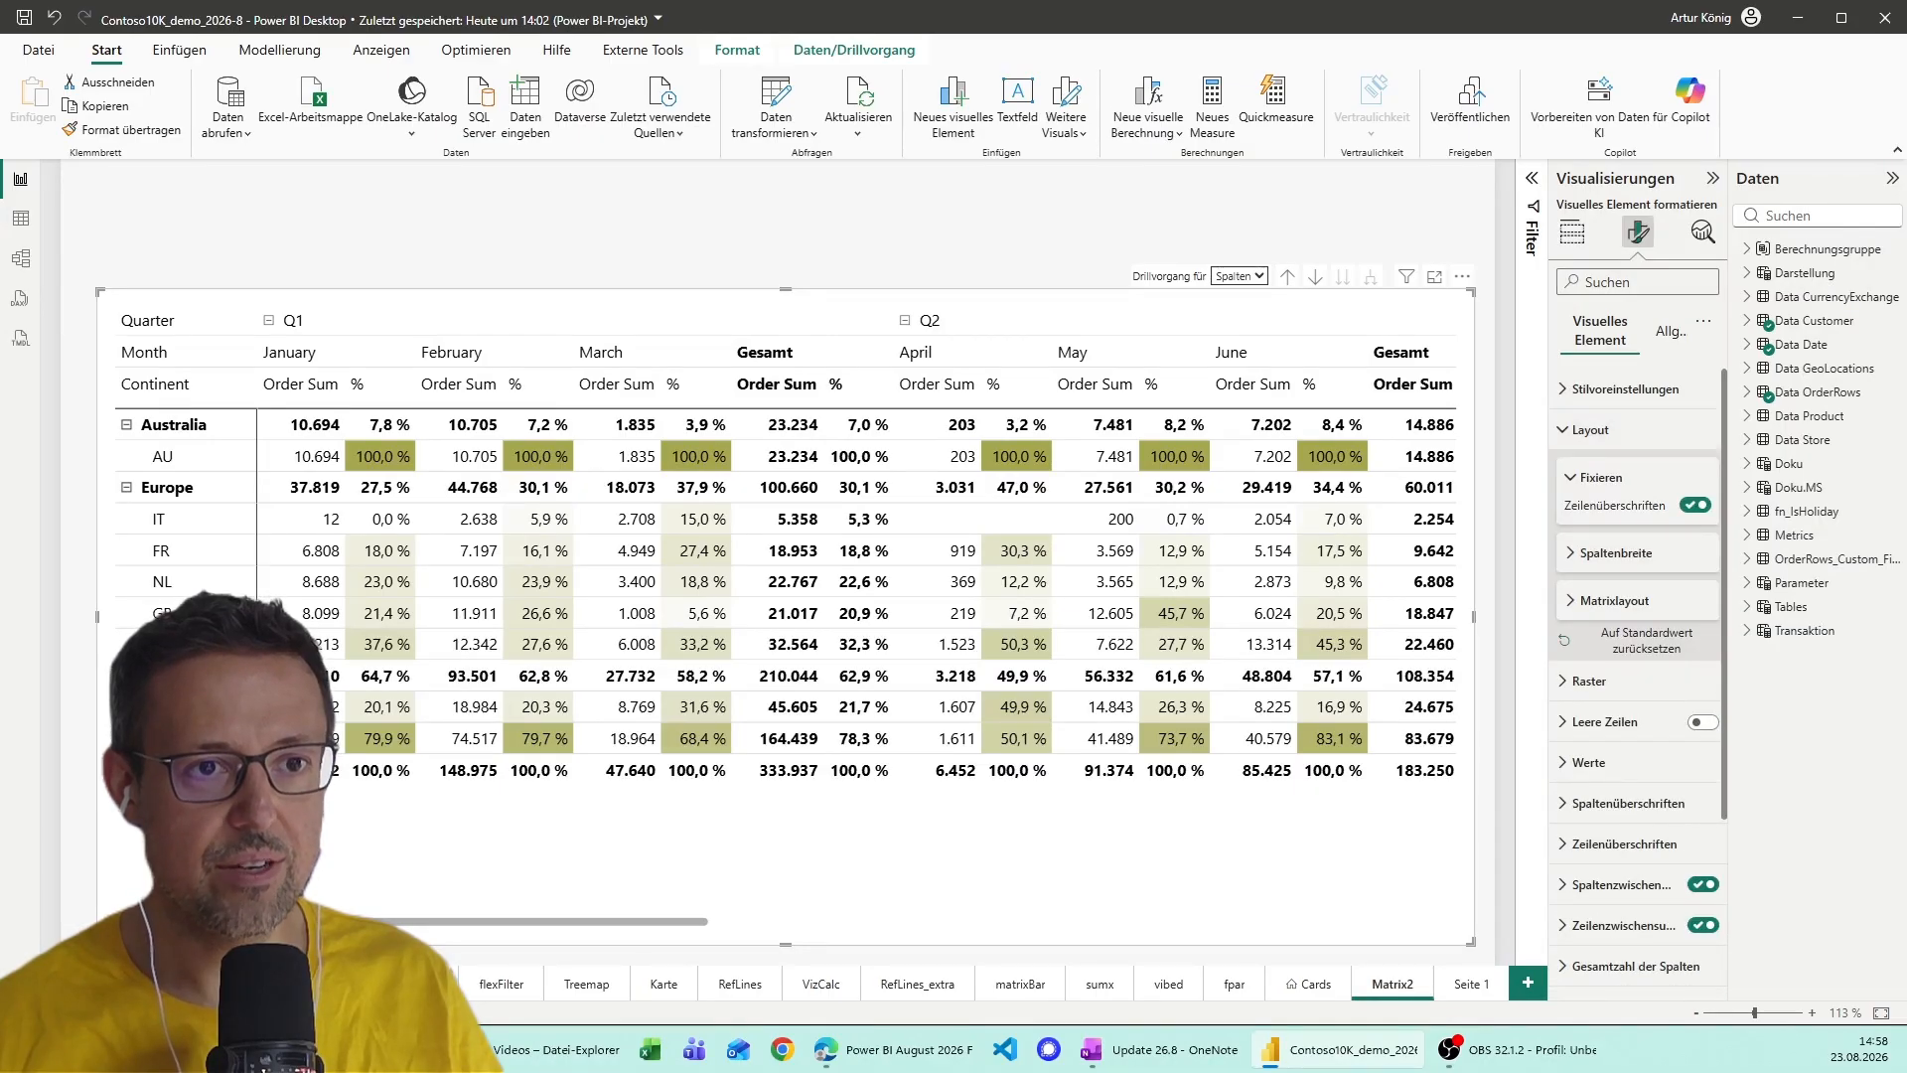
{"action": "left_click_drag", "start_coordinate": [616, 922], "coordinate": [985, 922]}
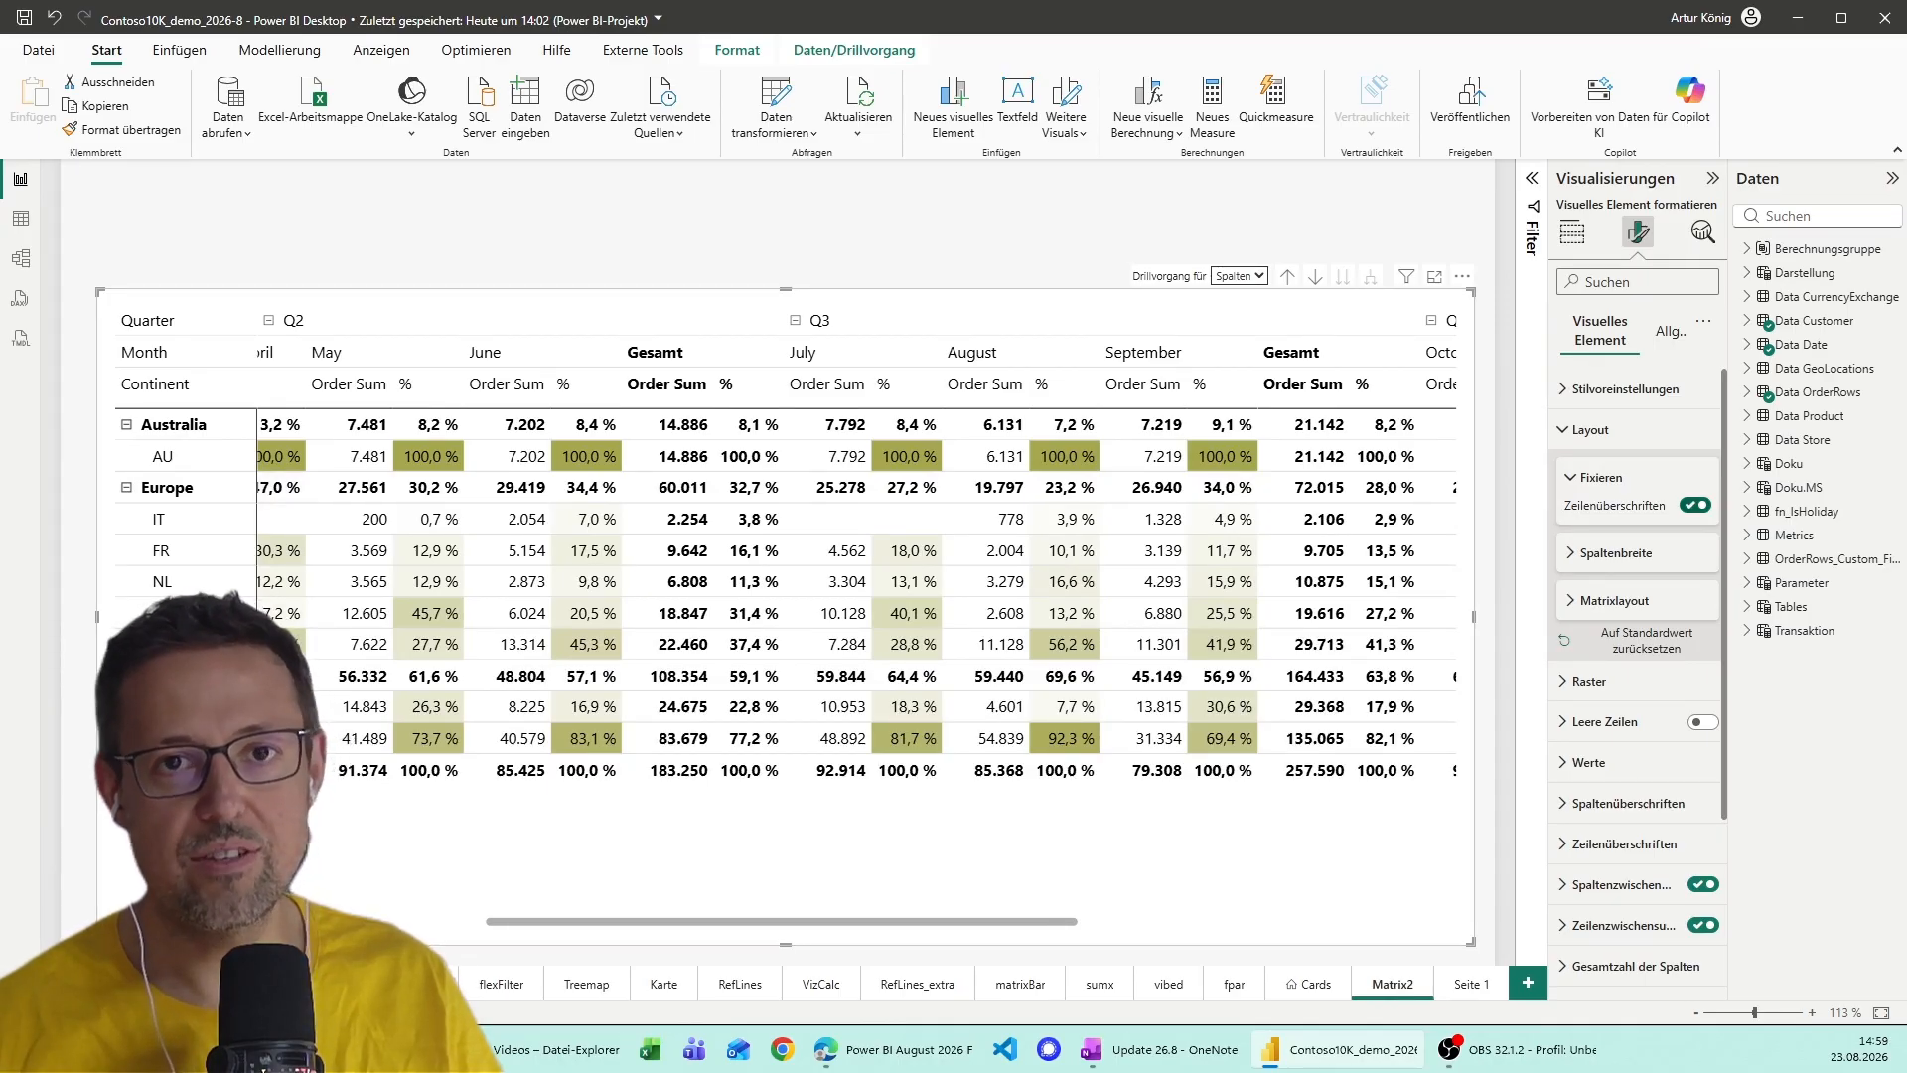
{"action": "left_click", "coordinate": [1695, 505]}
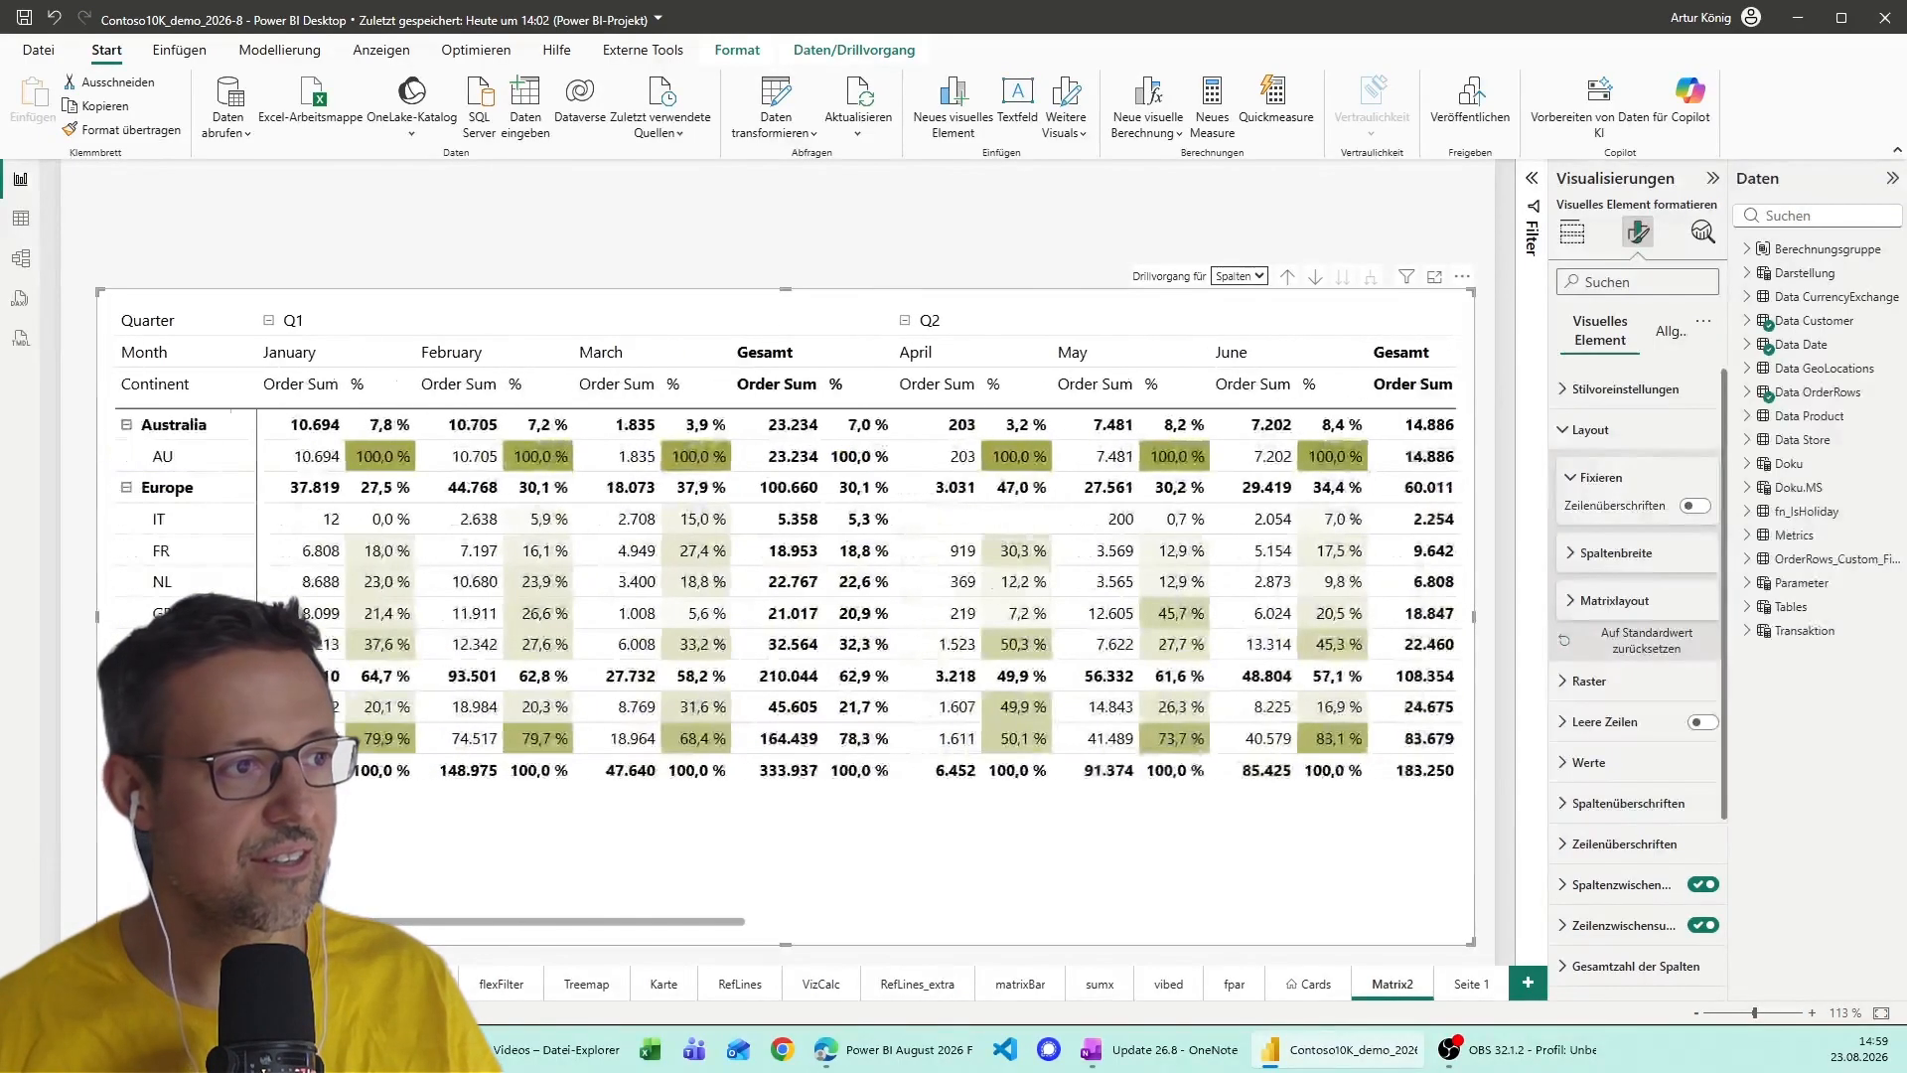
{"action": "mouse_move", "coordinate": [636, 921]}
{"action": "left_mouse_down"}
{"action": "mouse_move", "coordinate": [1229, 922]}
{"action": "mouse_move", "coordinate": [626, 922]}
{"action": "left_mouse_up"}
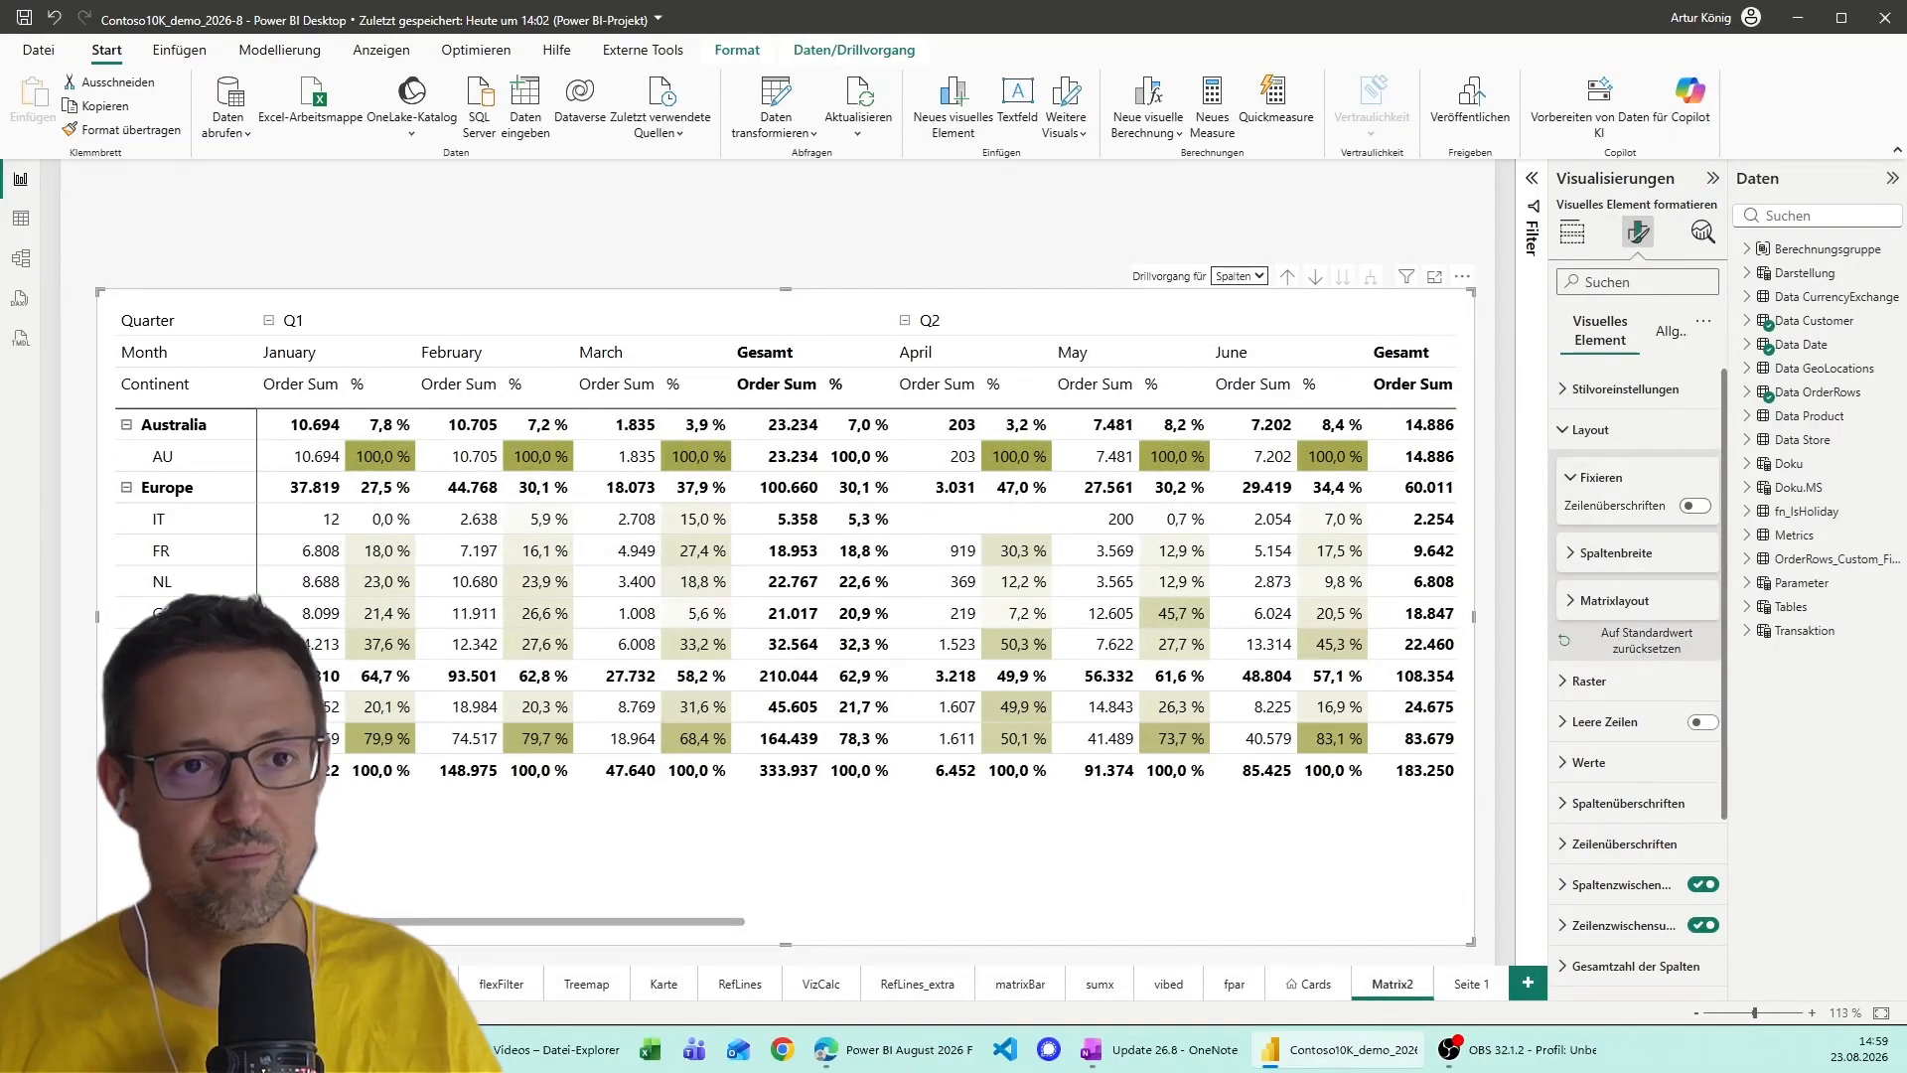
{"action": "left_click", "coordinate": [1696, 505]}
{"action": "left_click", "coordinate": [1591, 429]}
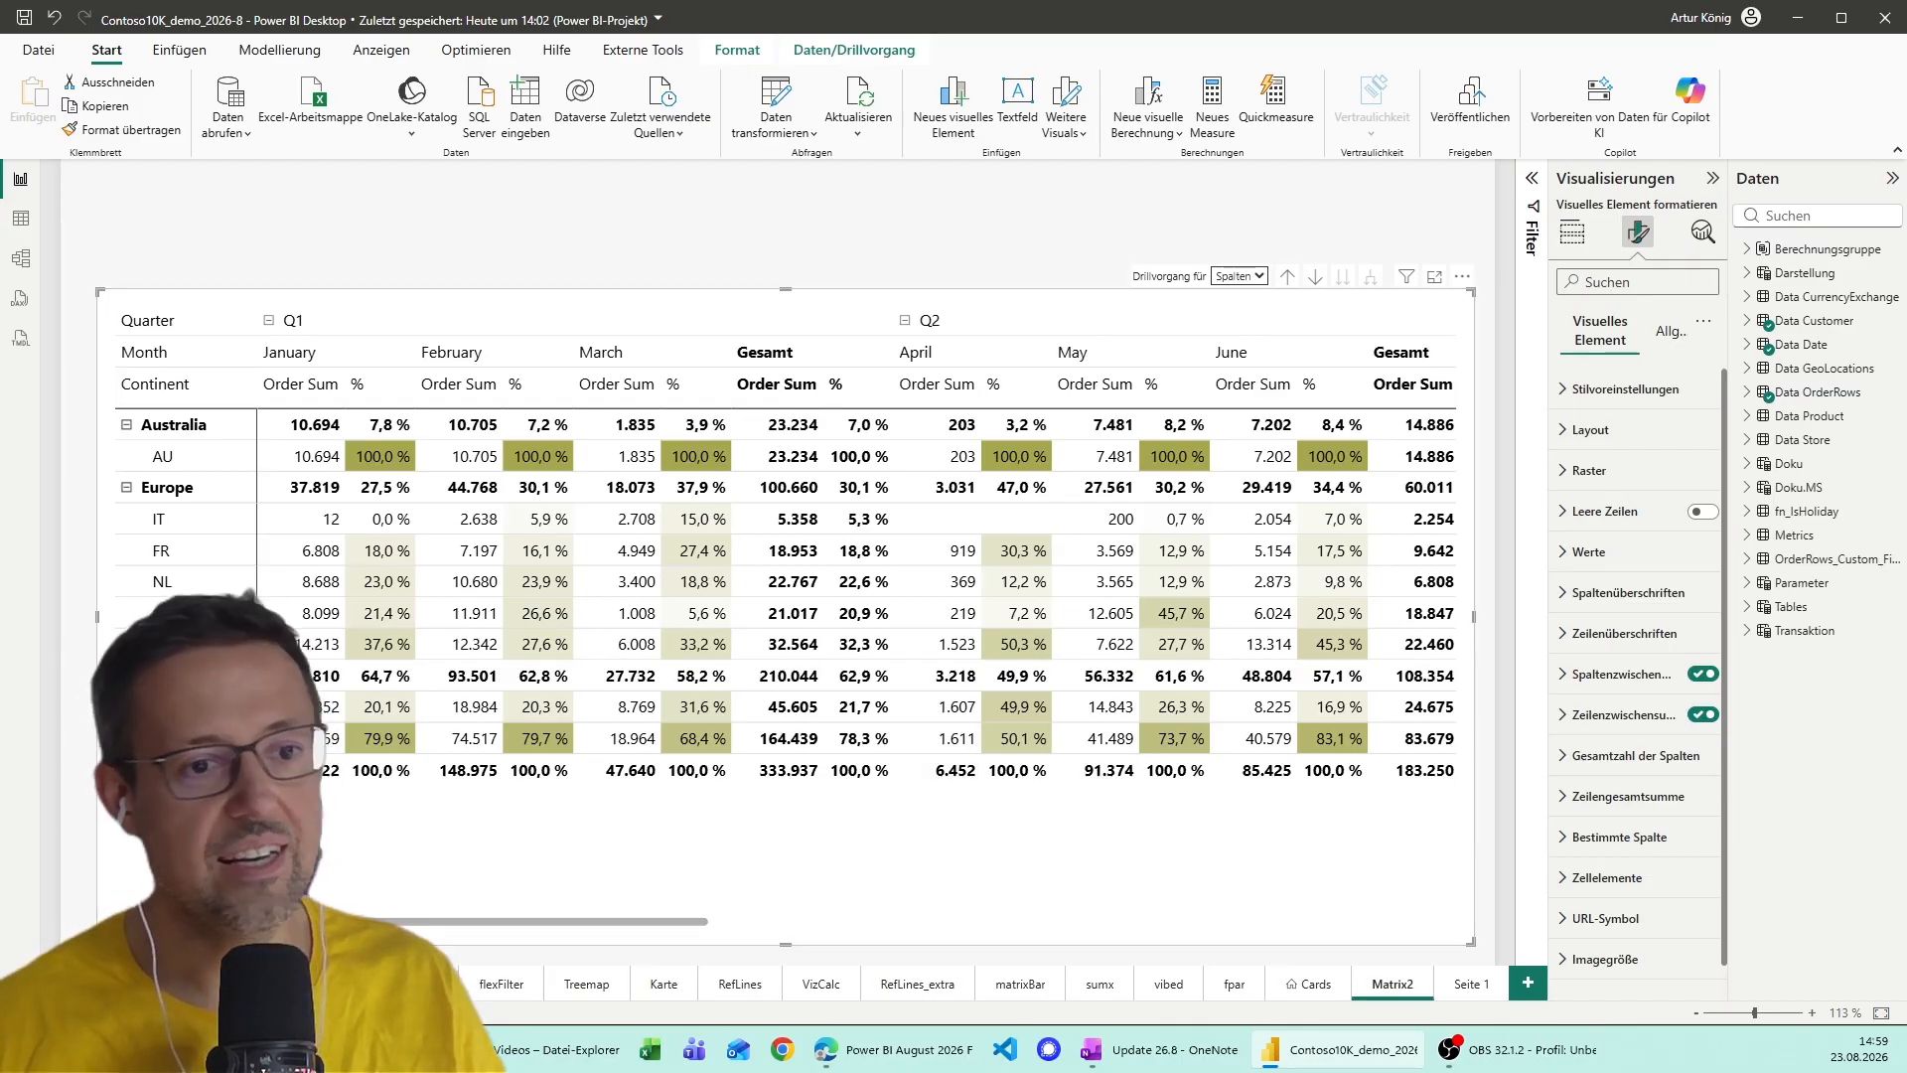
Open the page Seite 1 and enlarge the Order Sum by continent donut chart, mainly in height.
{"action": "left_click", "coordinate": [1471, 984]}
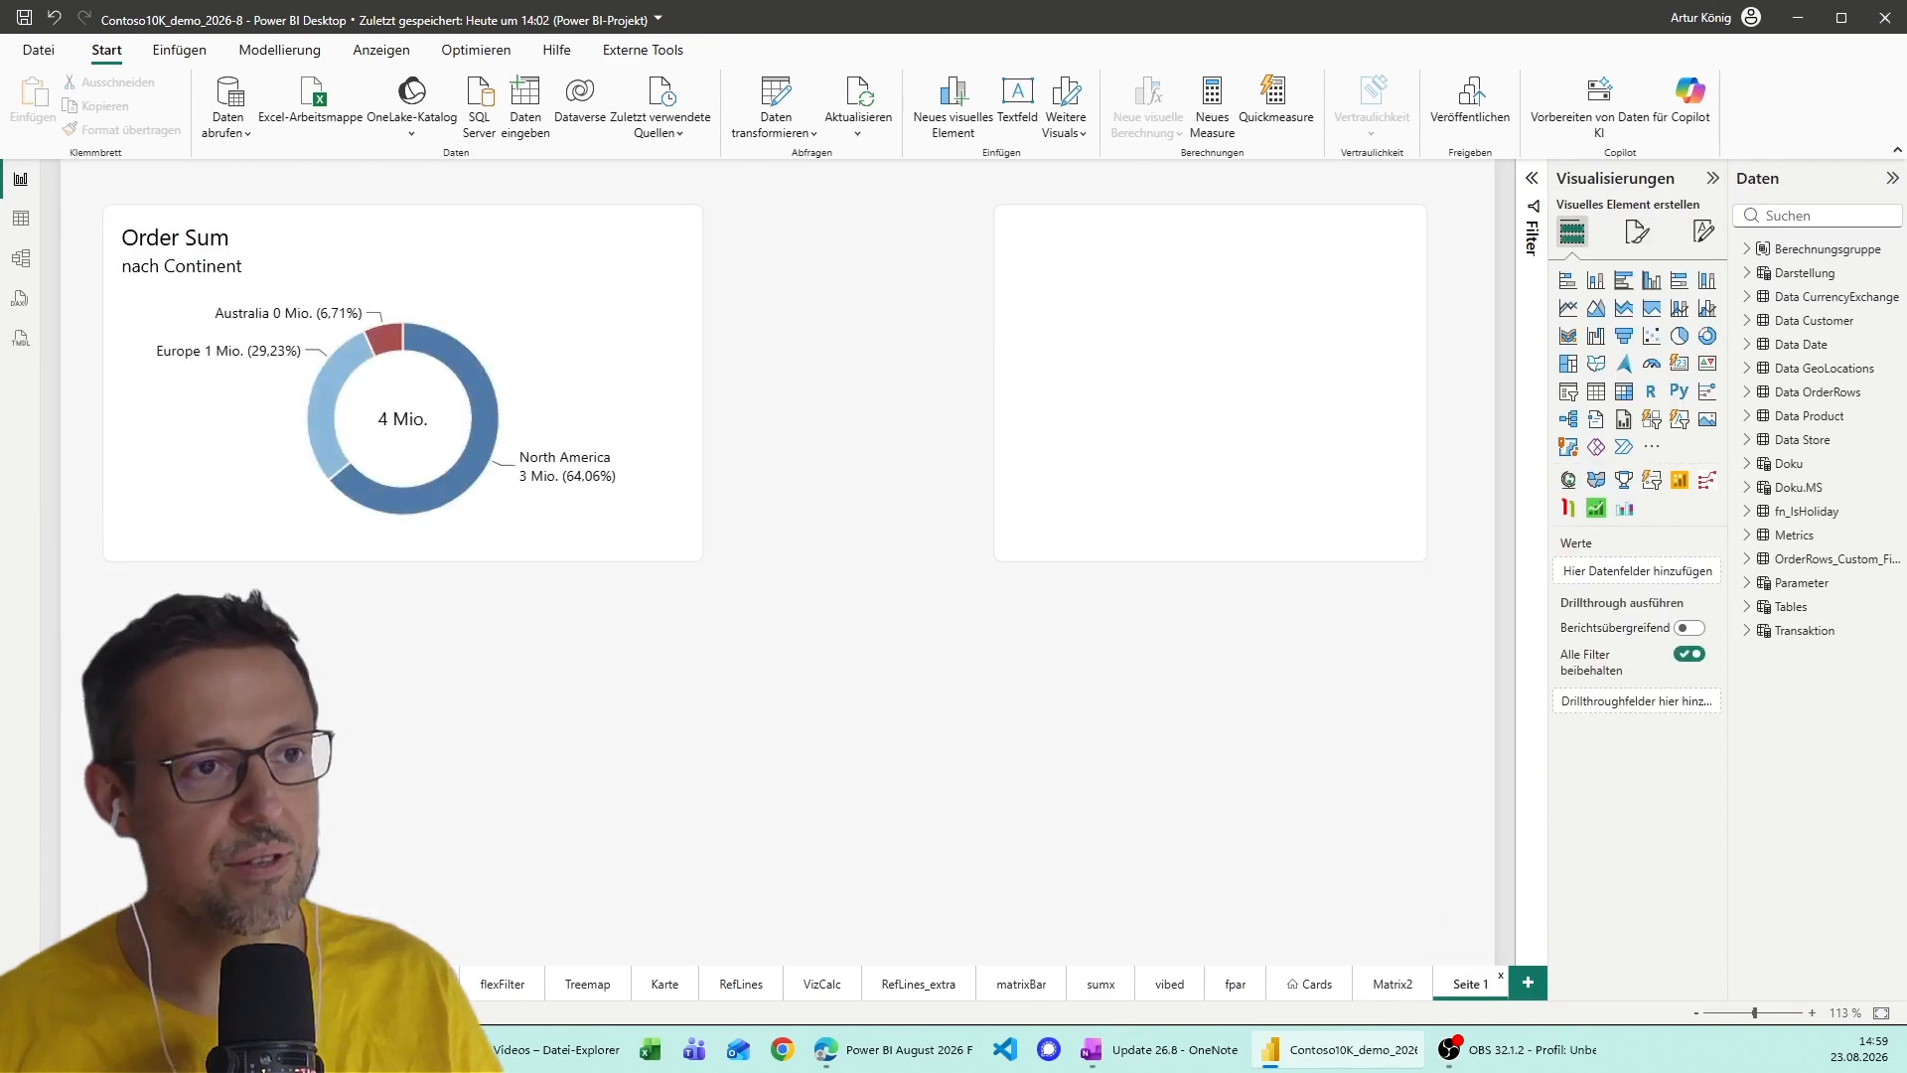
{"action": "left_click", "coordinate": [587, 368]}
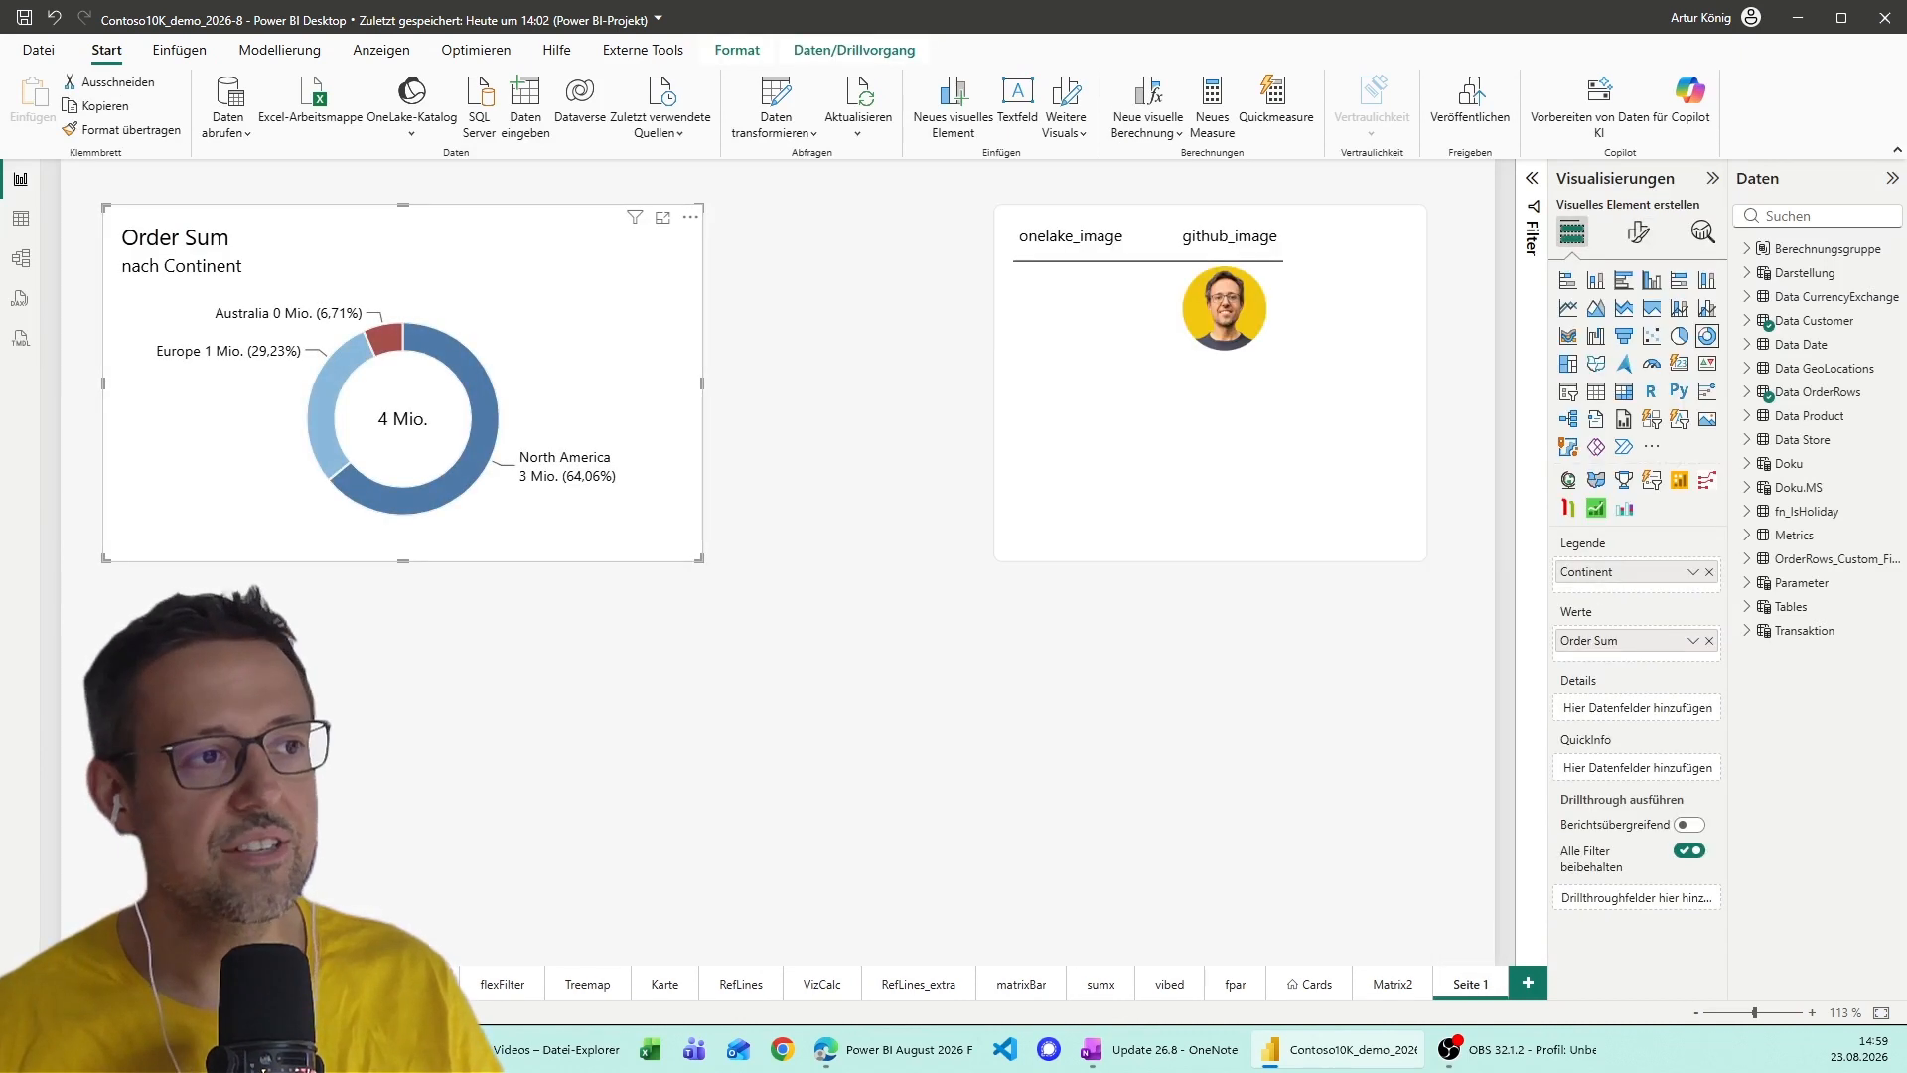
{"action": "left_click_drag", "start_coordinate": [703, 561], "coordinate": [710, 623]}
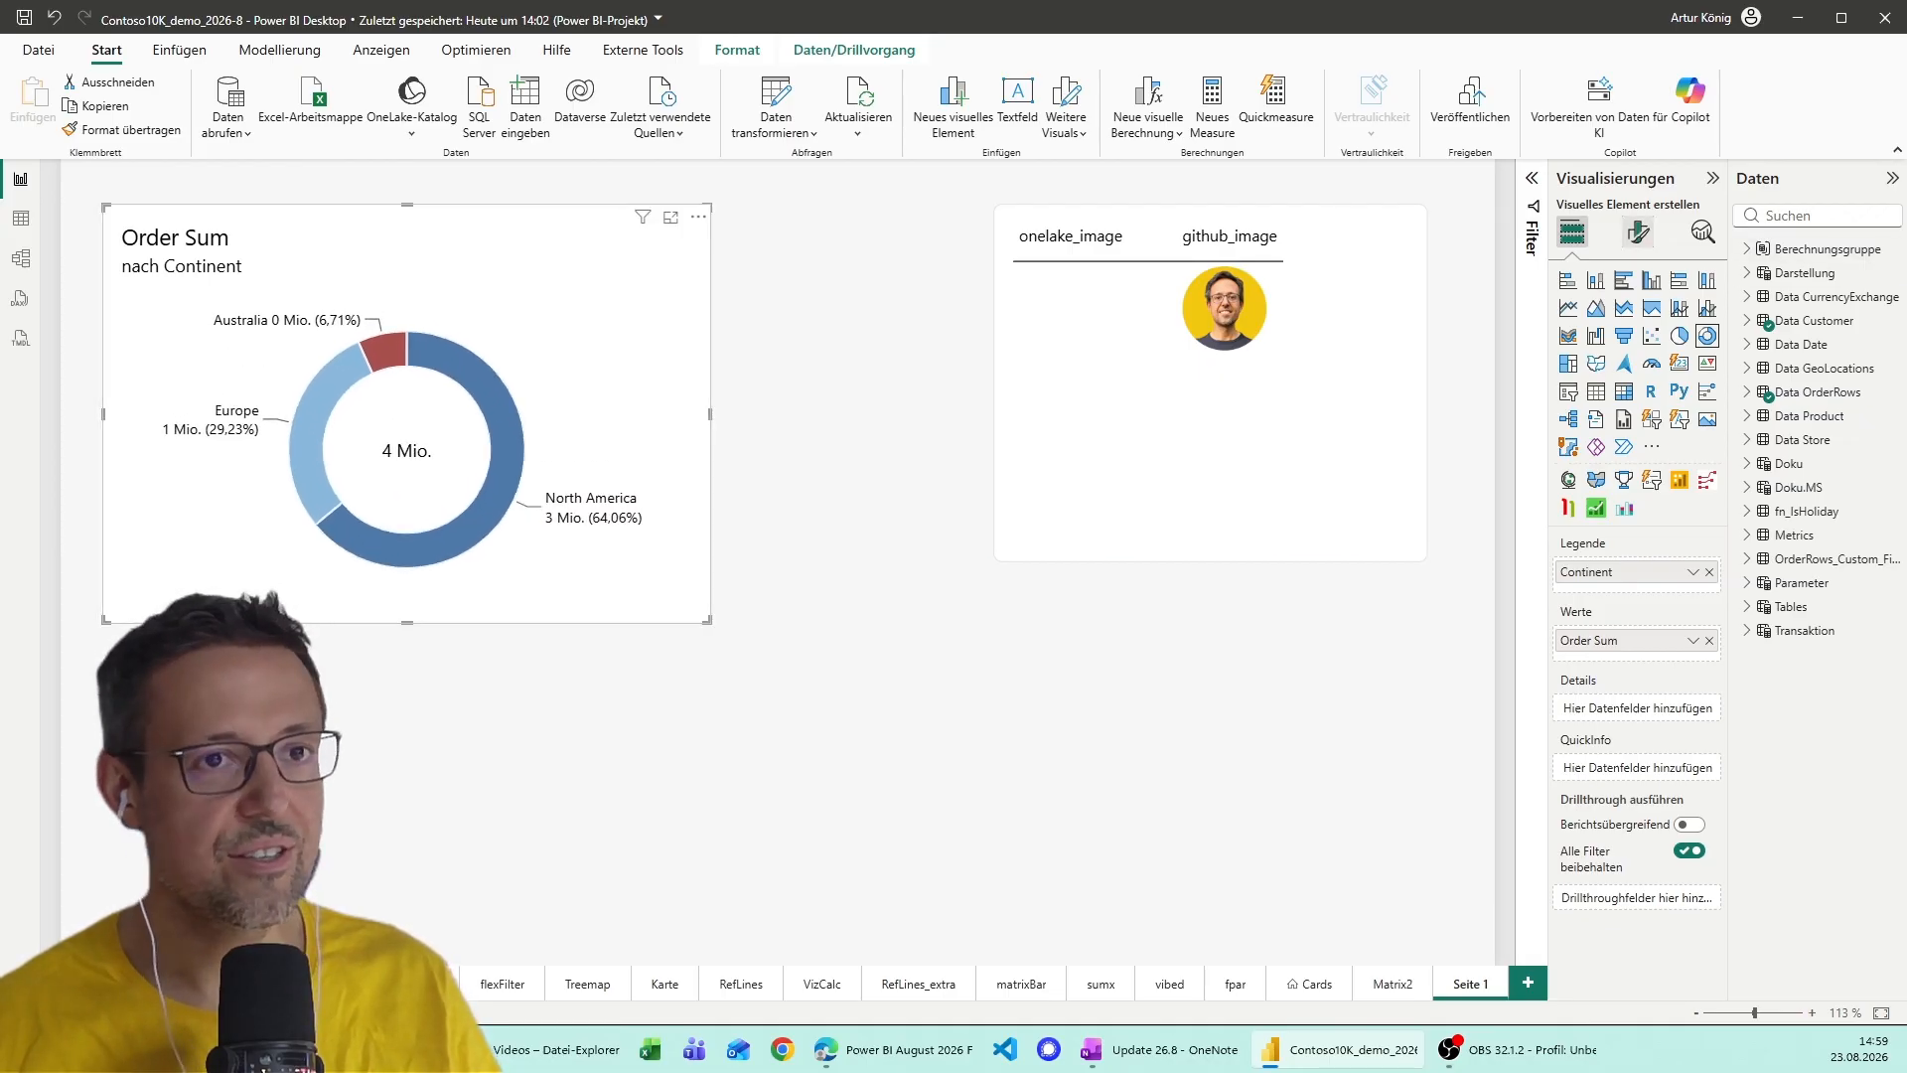
Turn off the center value (Mittenwert) of the donut chart and widen the formatting area.
{"action": "left_click", "coordinate": [1638, 233]}
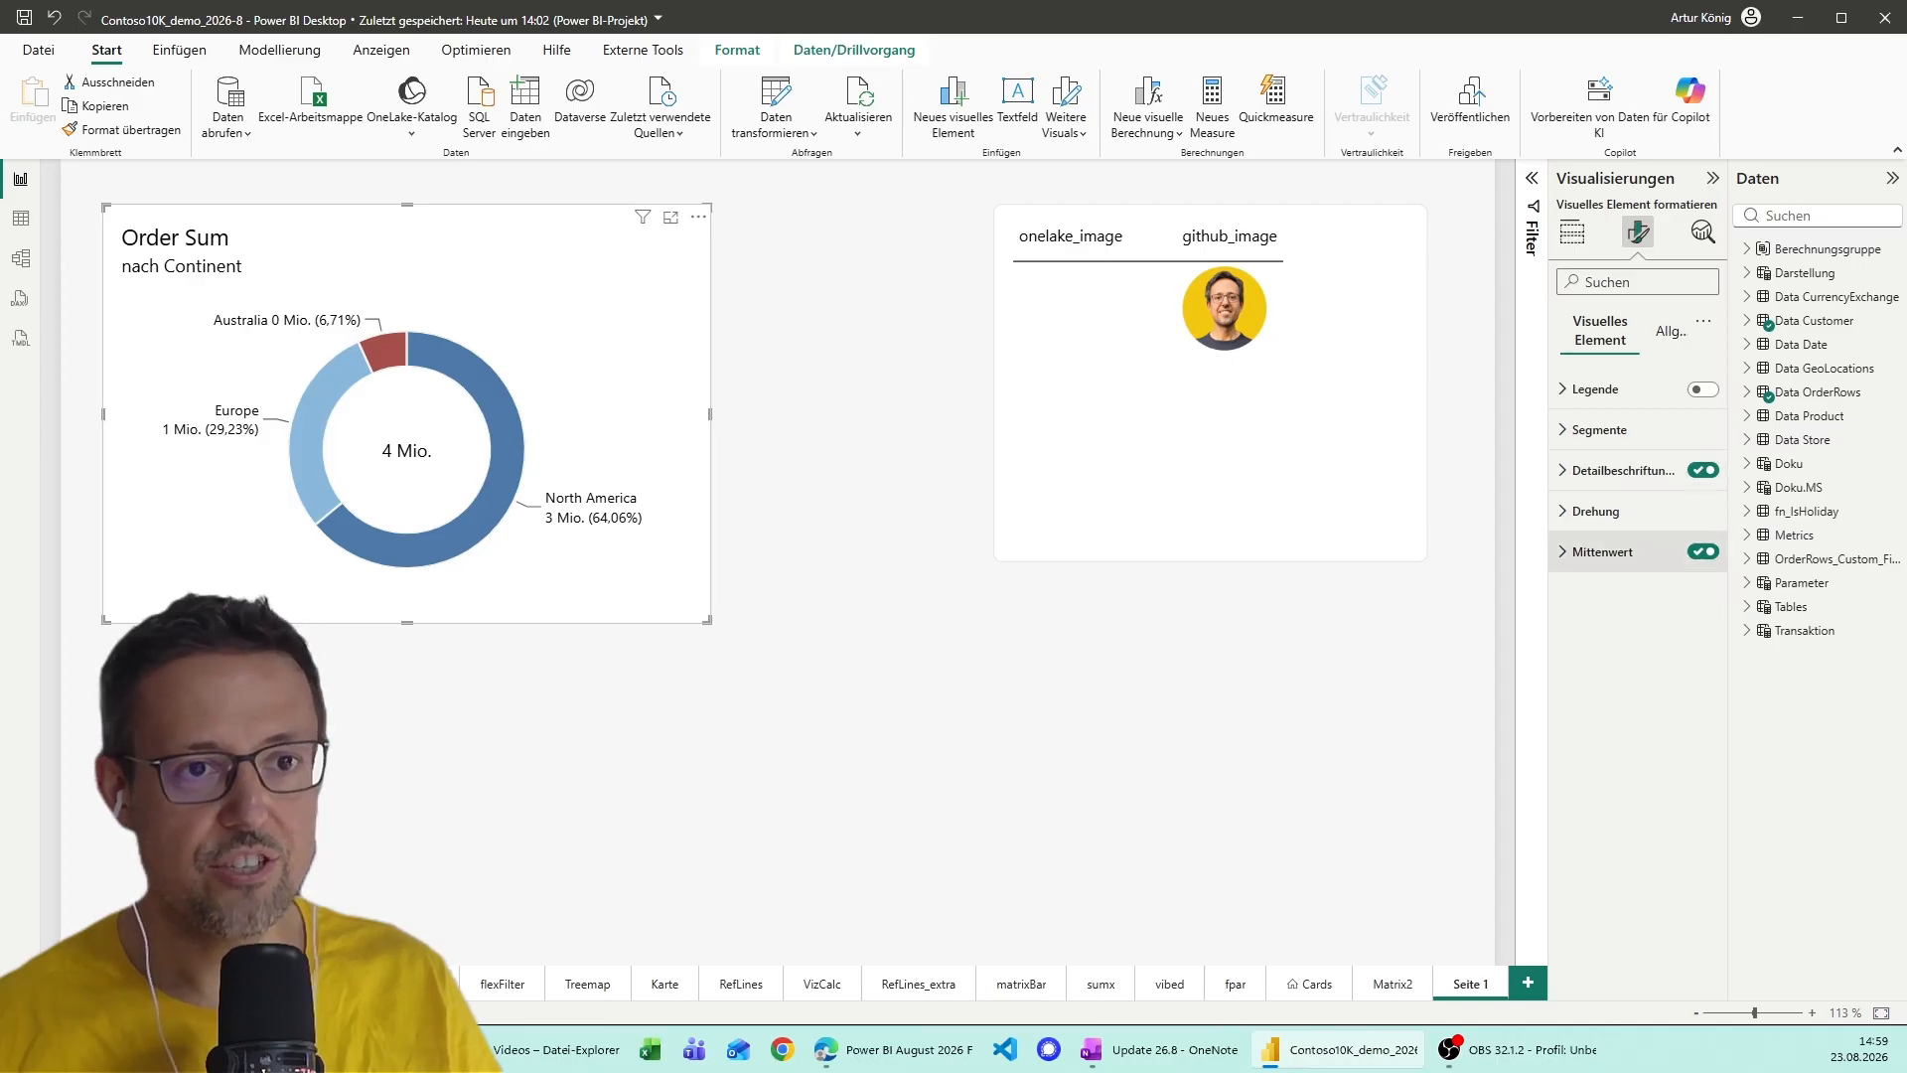
{"action": "left_click", "coordinate": [1703, 552]}
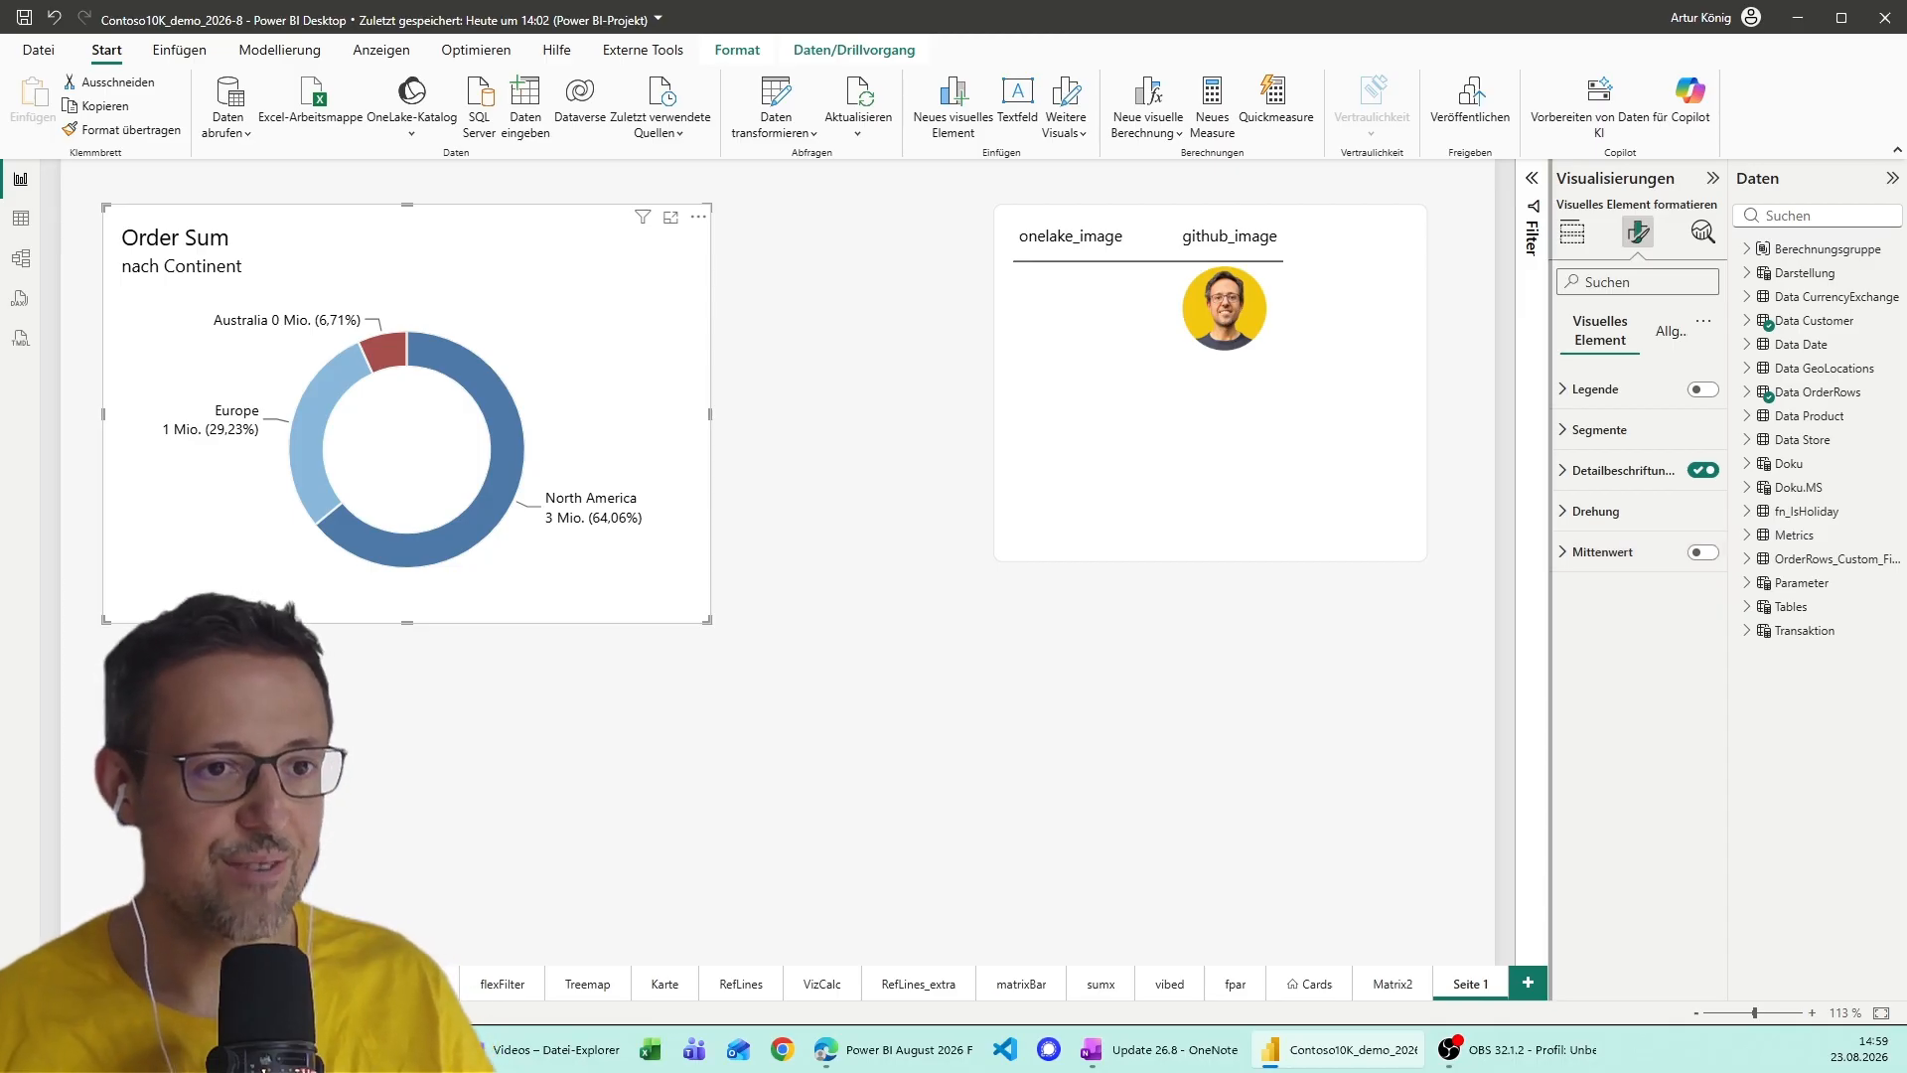
{"action": "left_click_drag", "start_coordinate": [1551, 542], "coordinate": [1493, 541]}
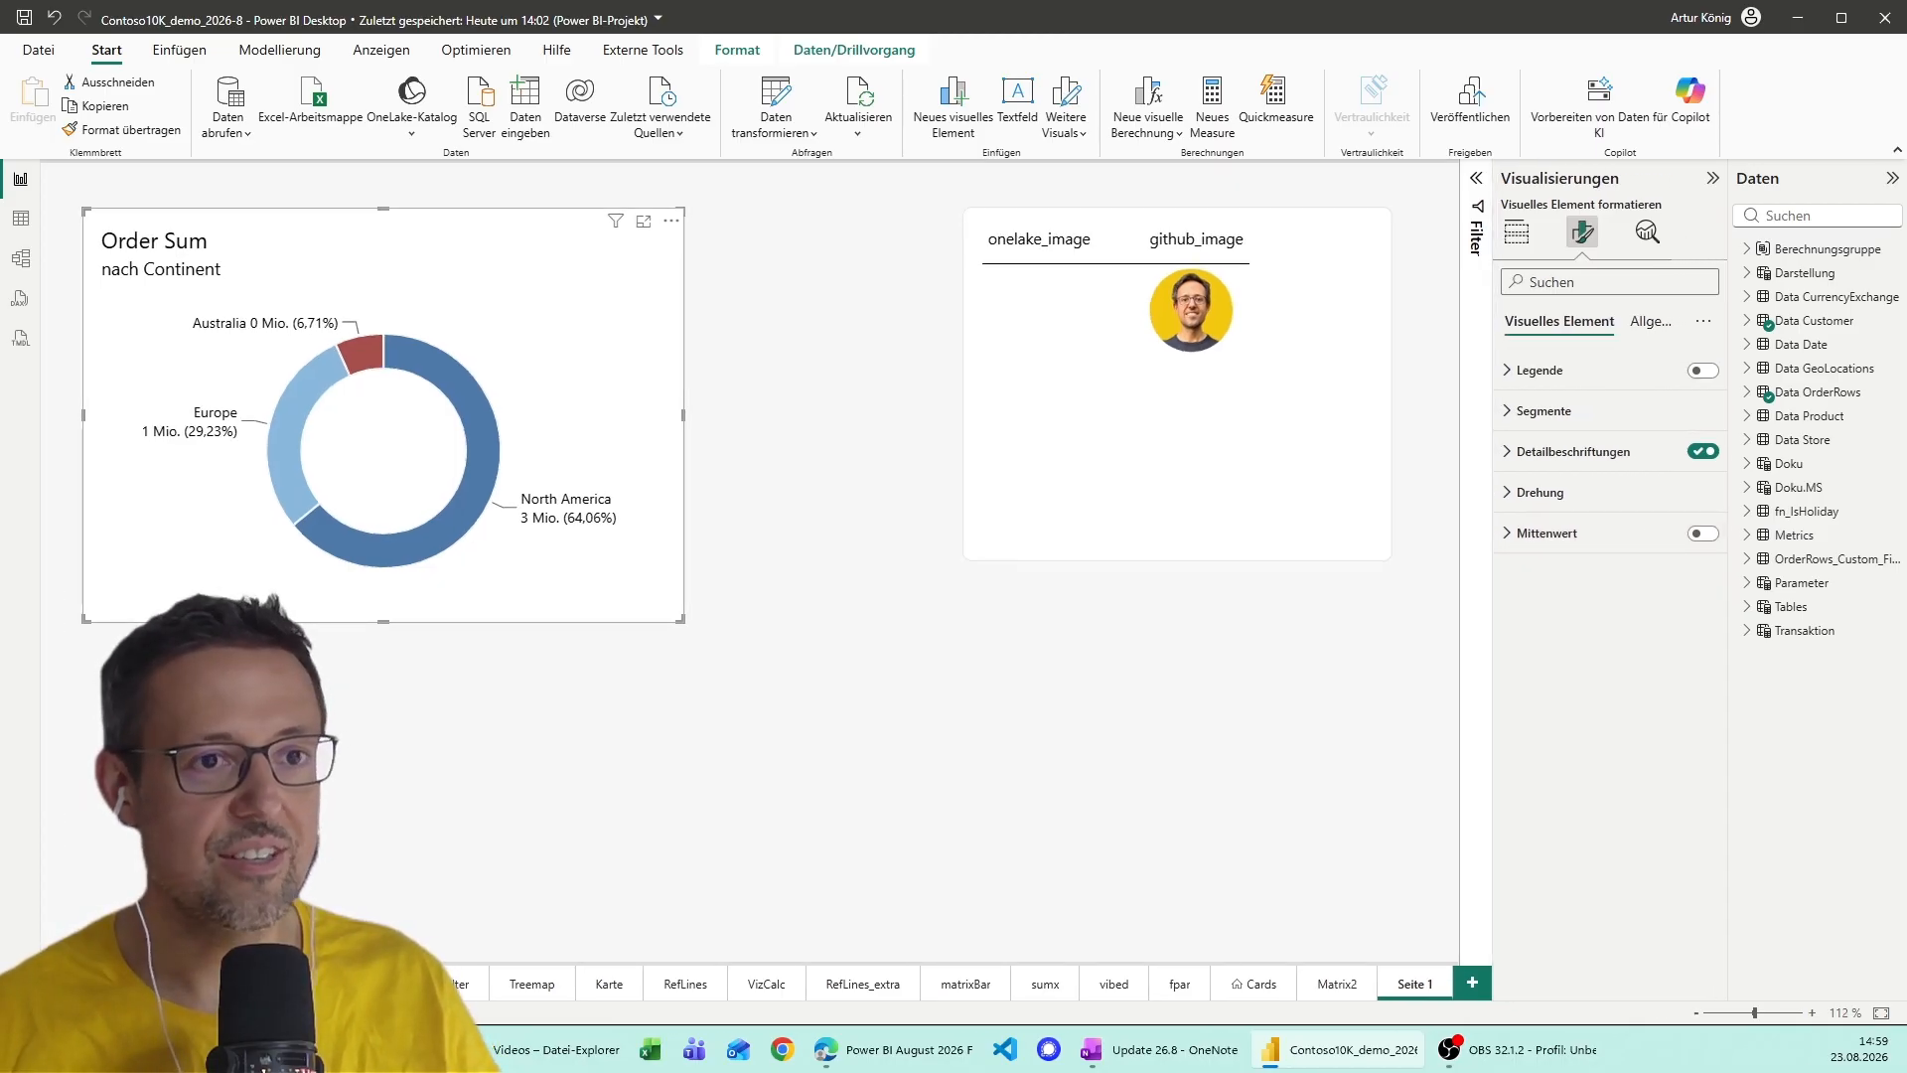
Convert the donut chart to a stacked bar chart and back to a donut chart.
{"action": "left_click", "coordinate": [1517, 231]}
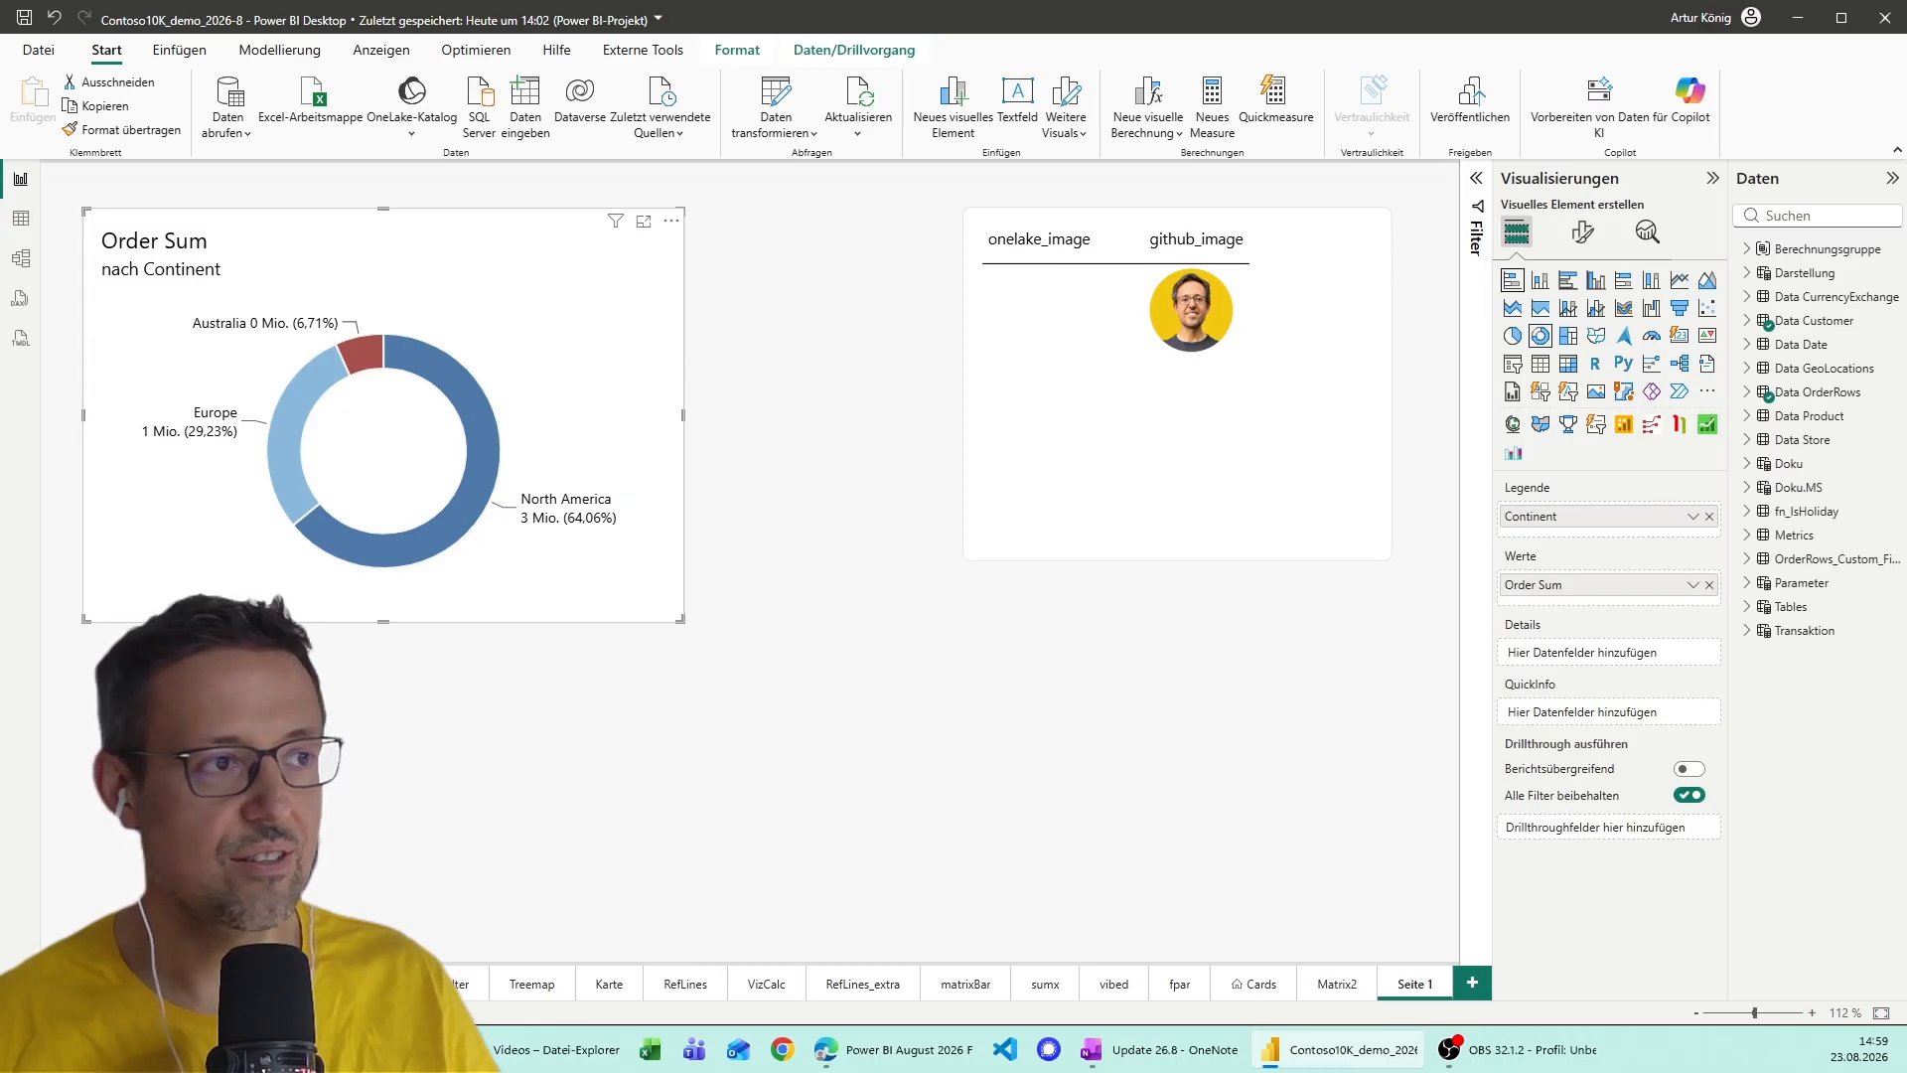
{"action": "left_click", "coordinate": [1512, 280]}
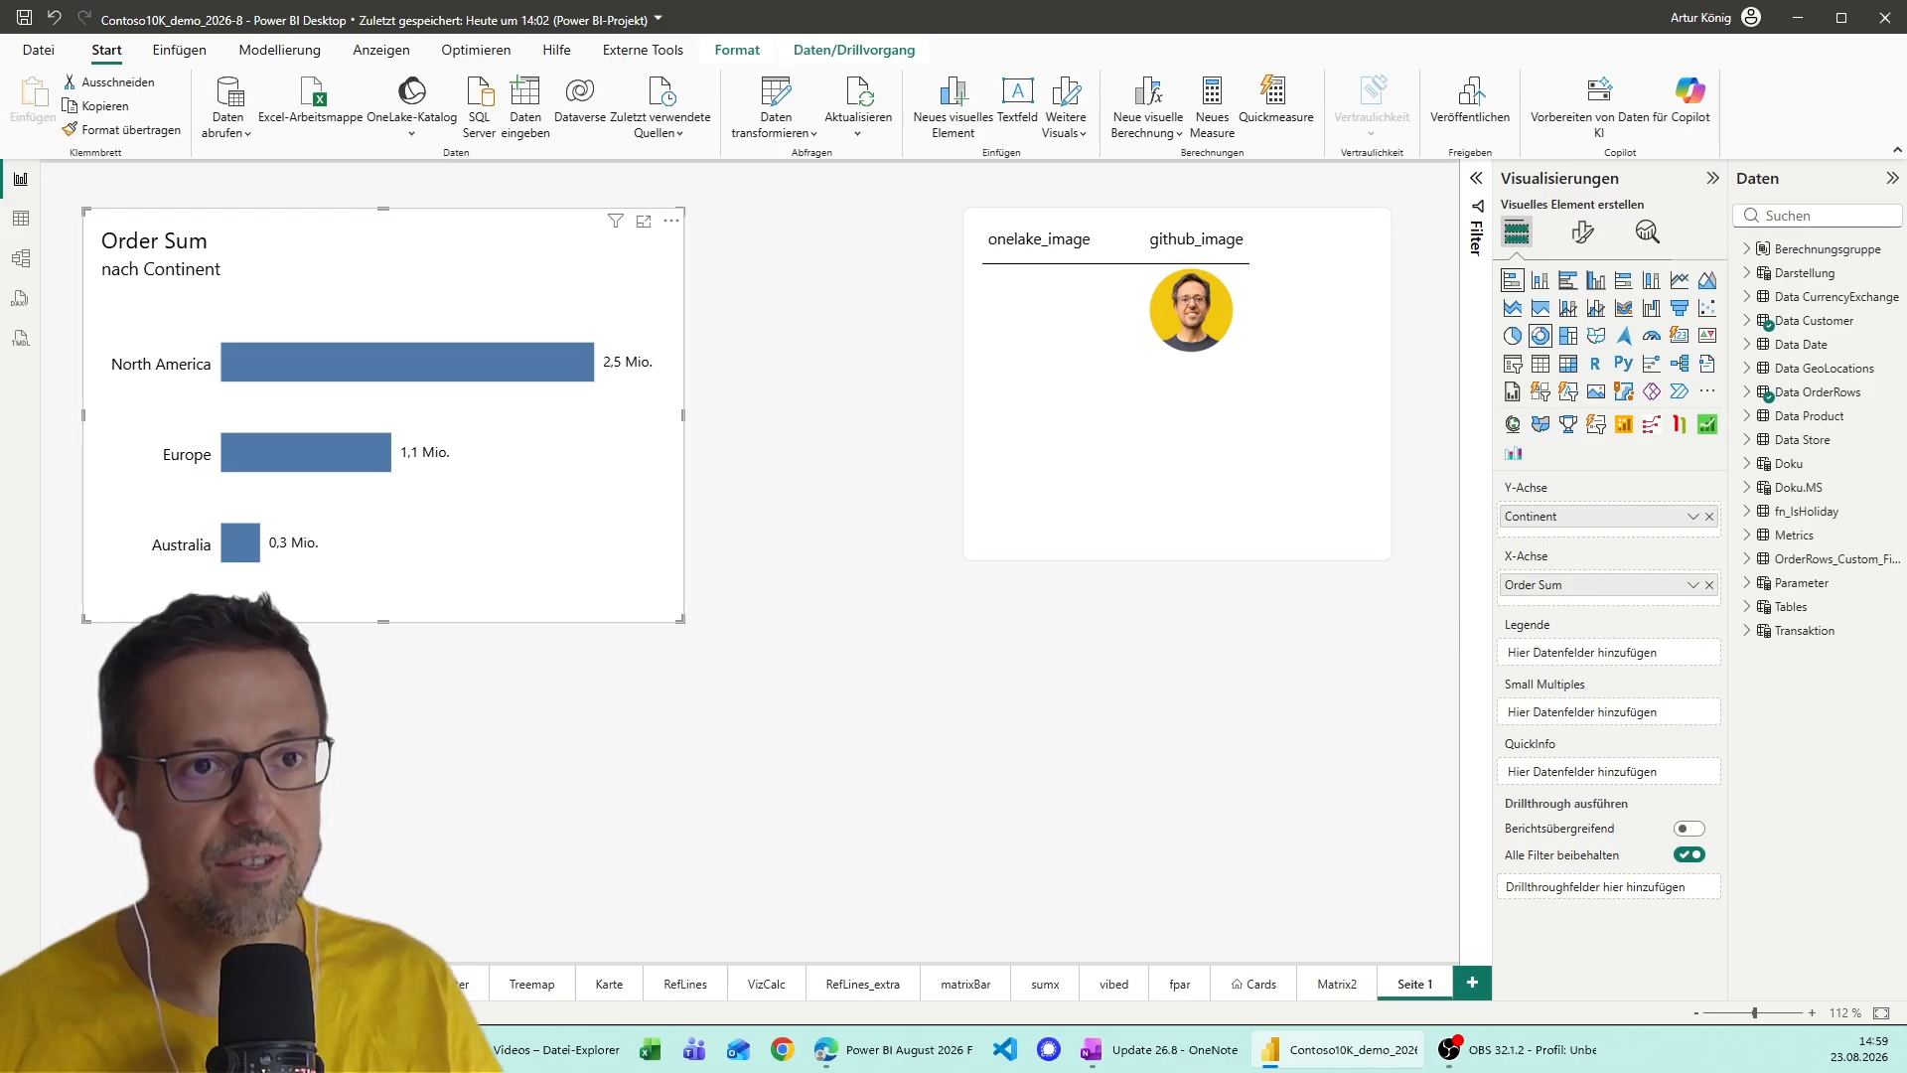
{"action": "left_click", "coordinate": [1541, 335]}
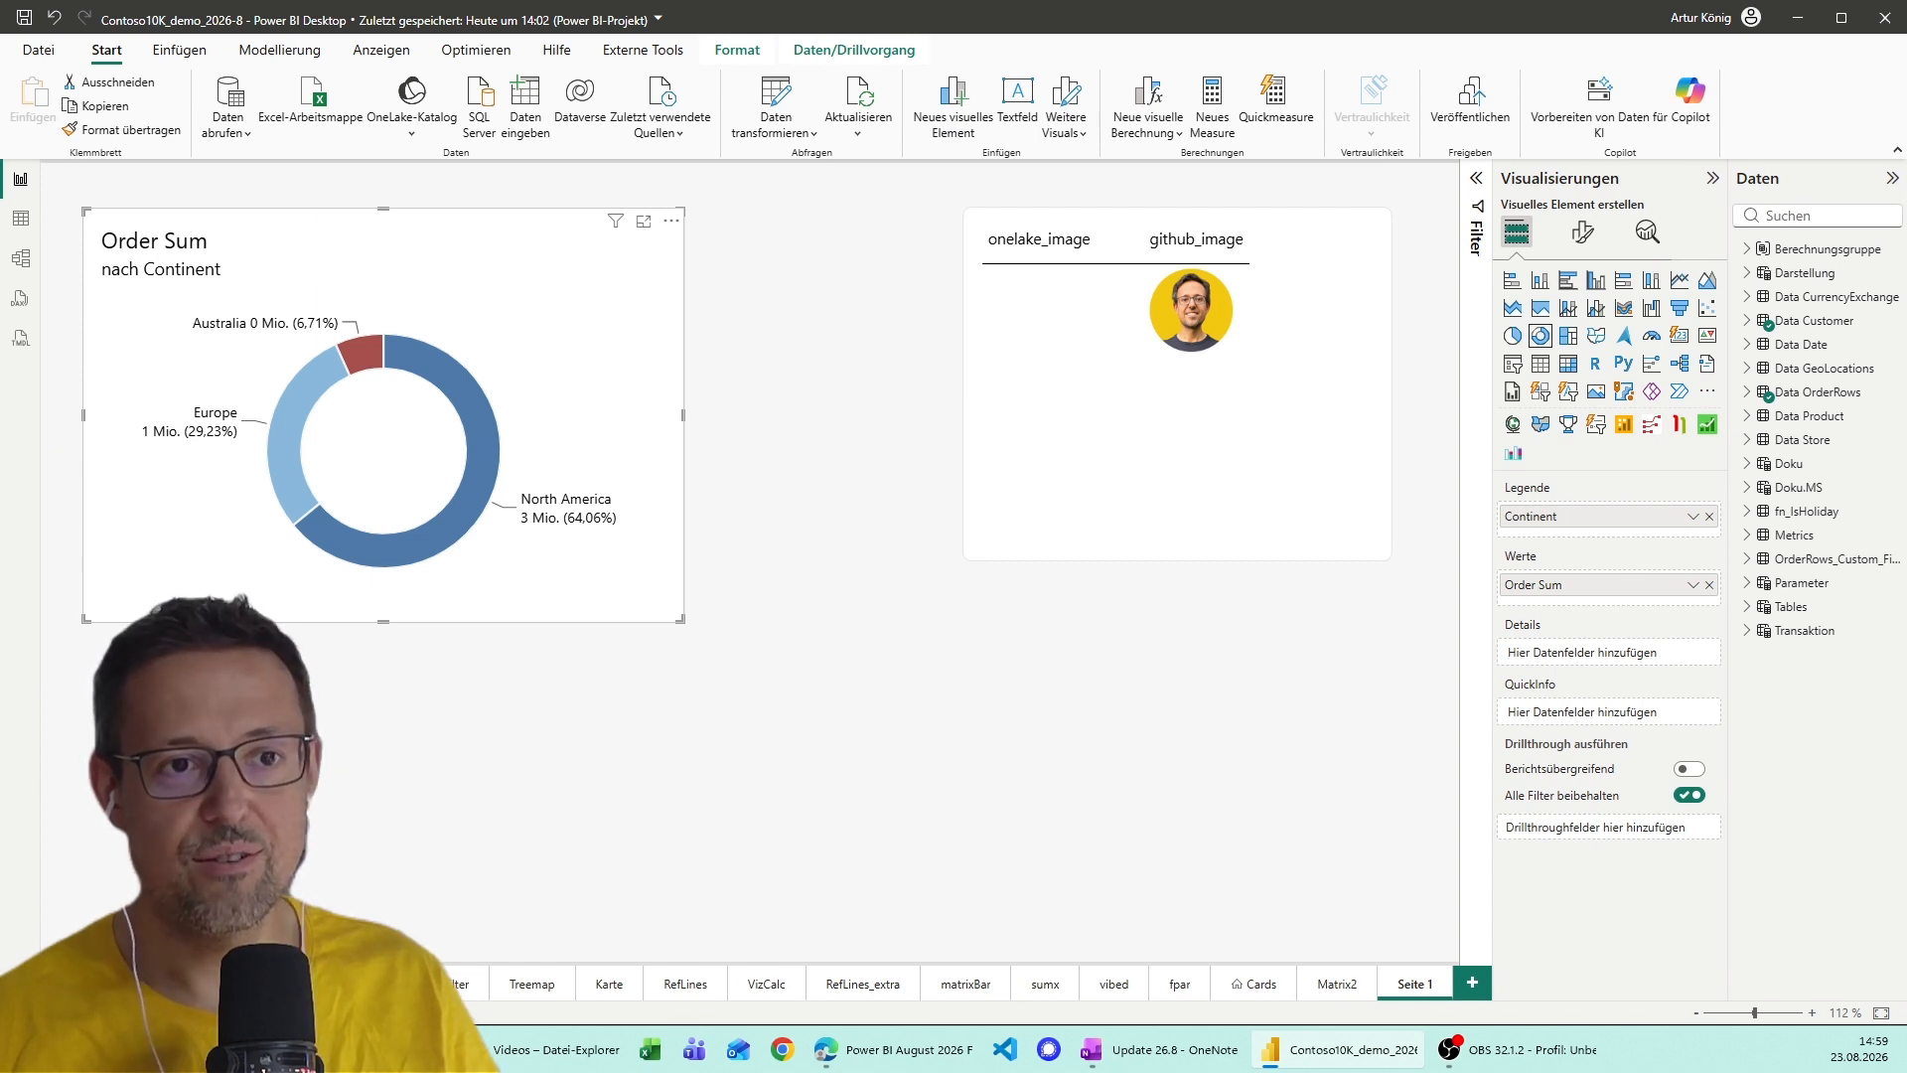
Turn on the donut chart's center value (Mittenwert) and assign the % PY measure from Data OrderRows as its value field.
{"action": "left_click", "coordinate": [1582, 232]}
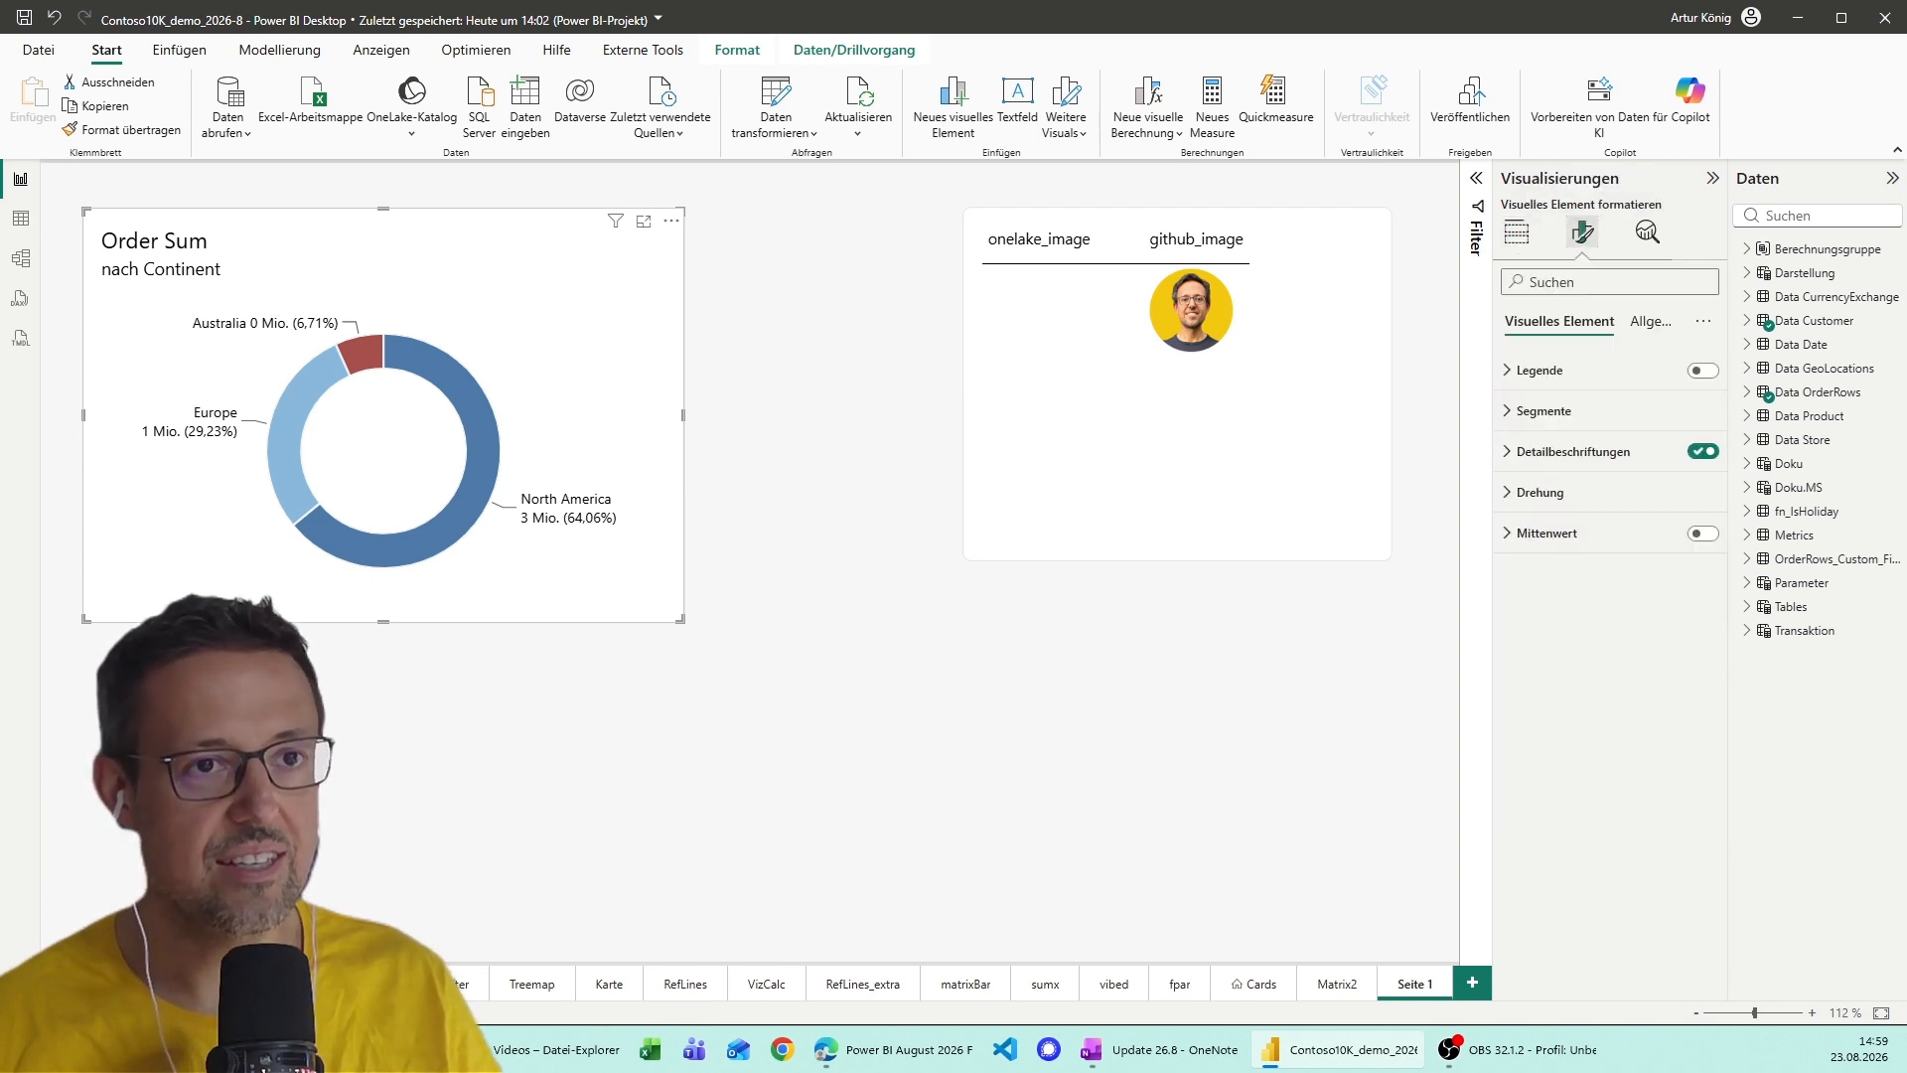
{"action": "left_click", "coordinate": [1704, 532]}
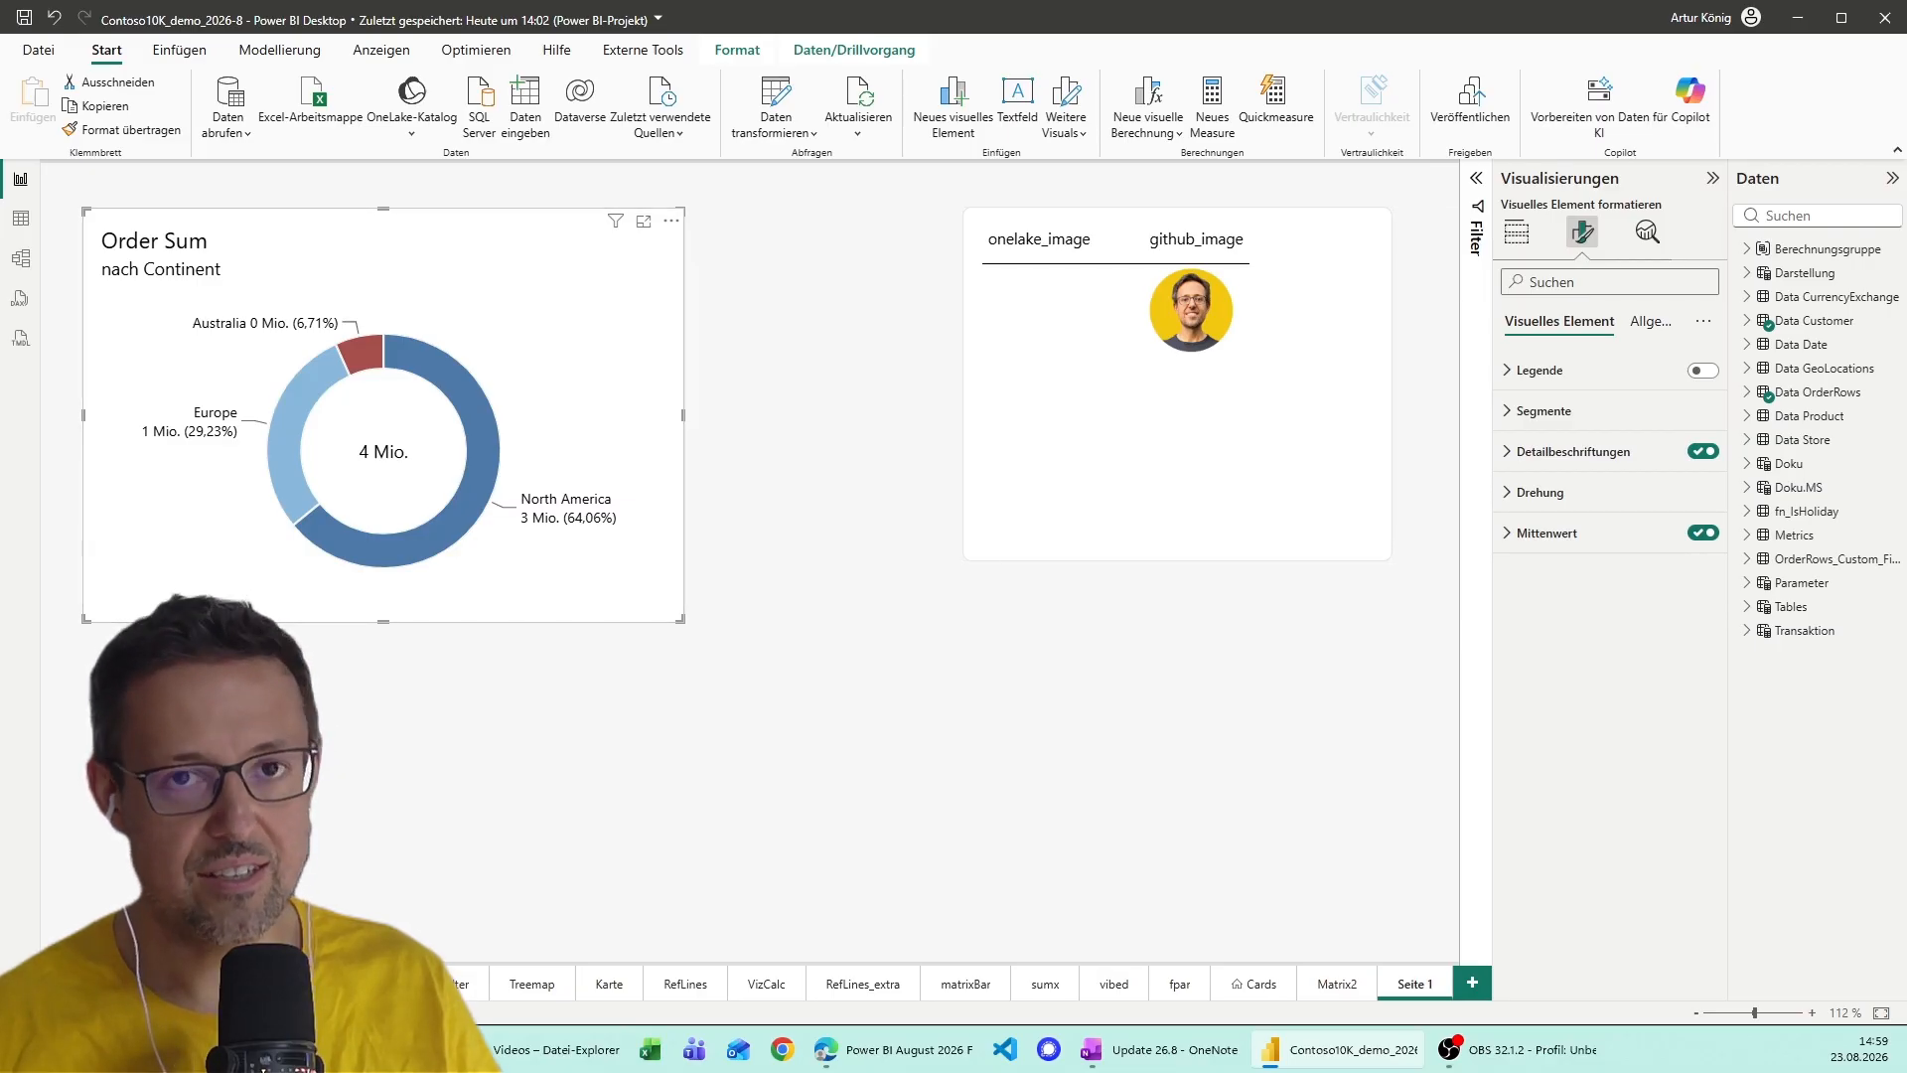
{"action": "left_click", "coordinate": [1549, 533]}
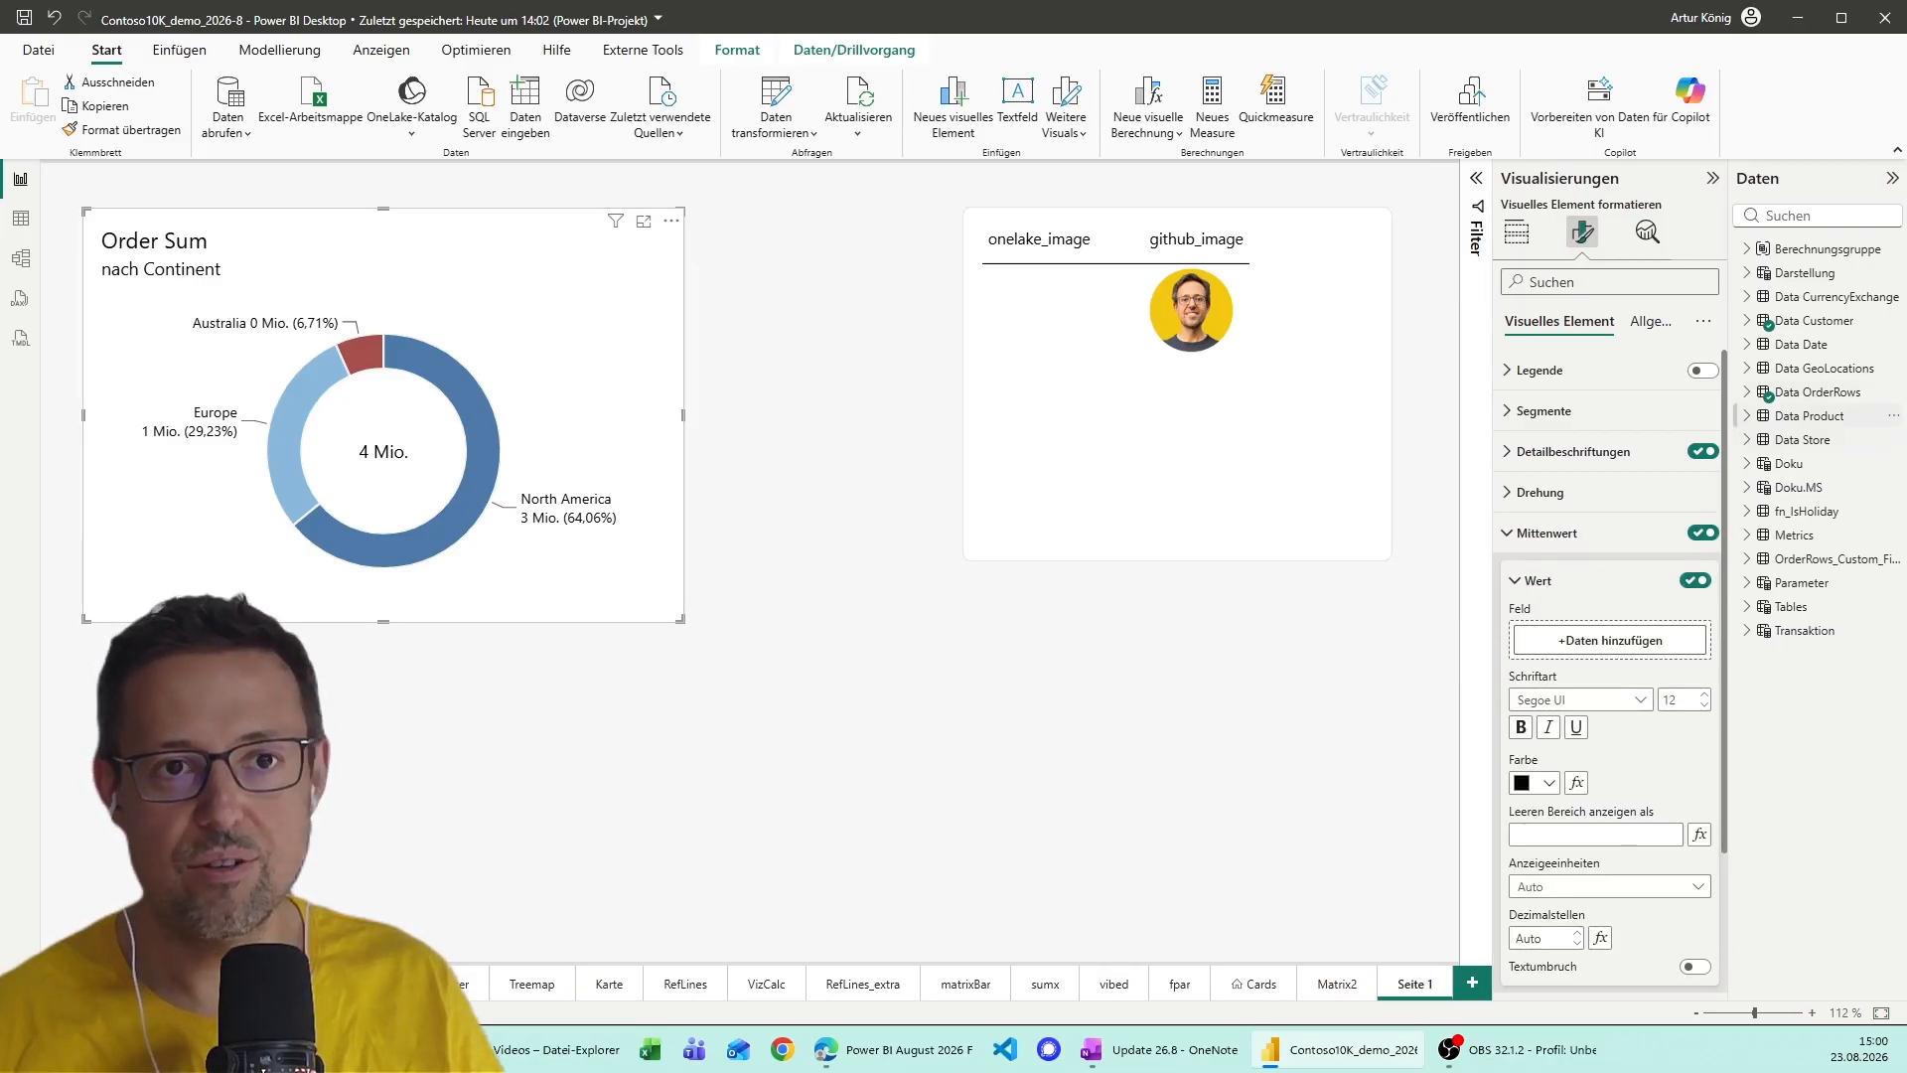
{"action": "left_click", "coordinate": [1749, 392]}
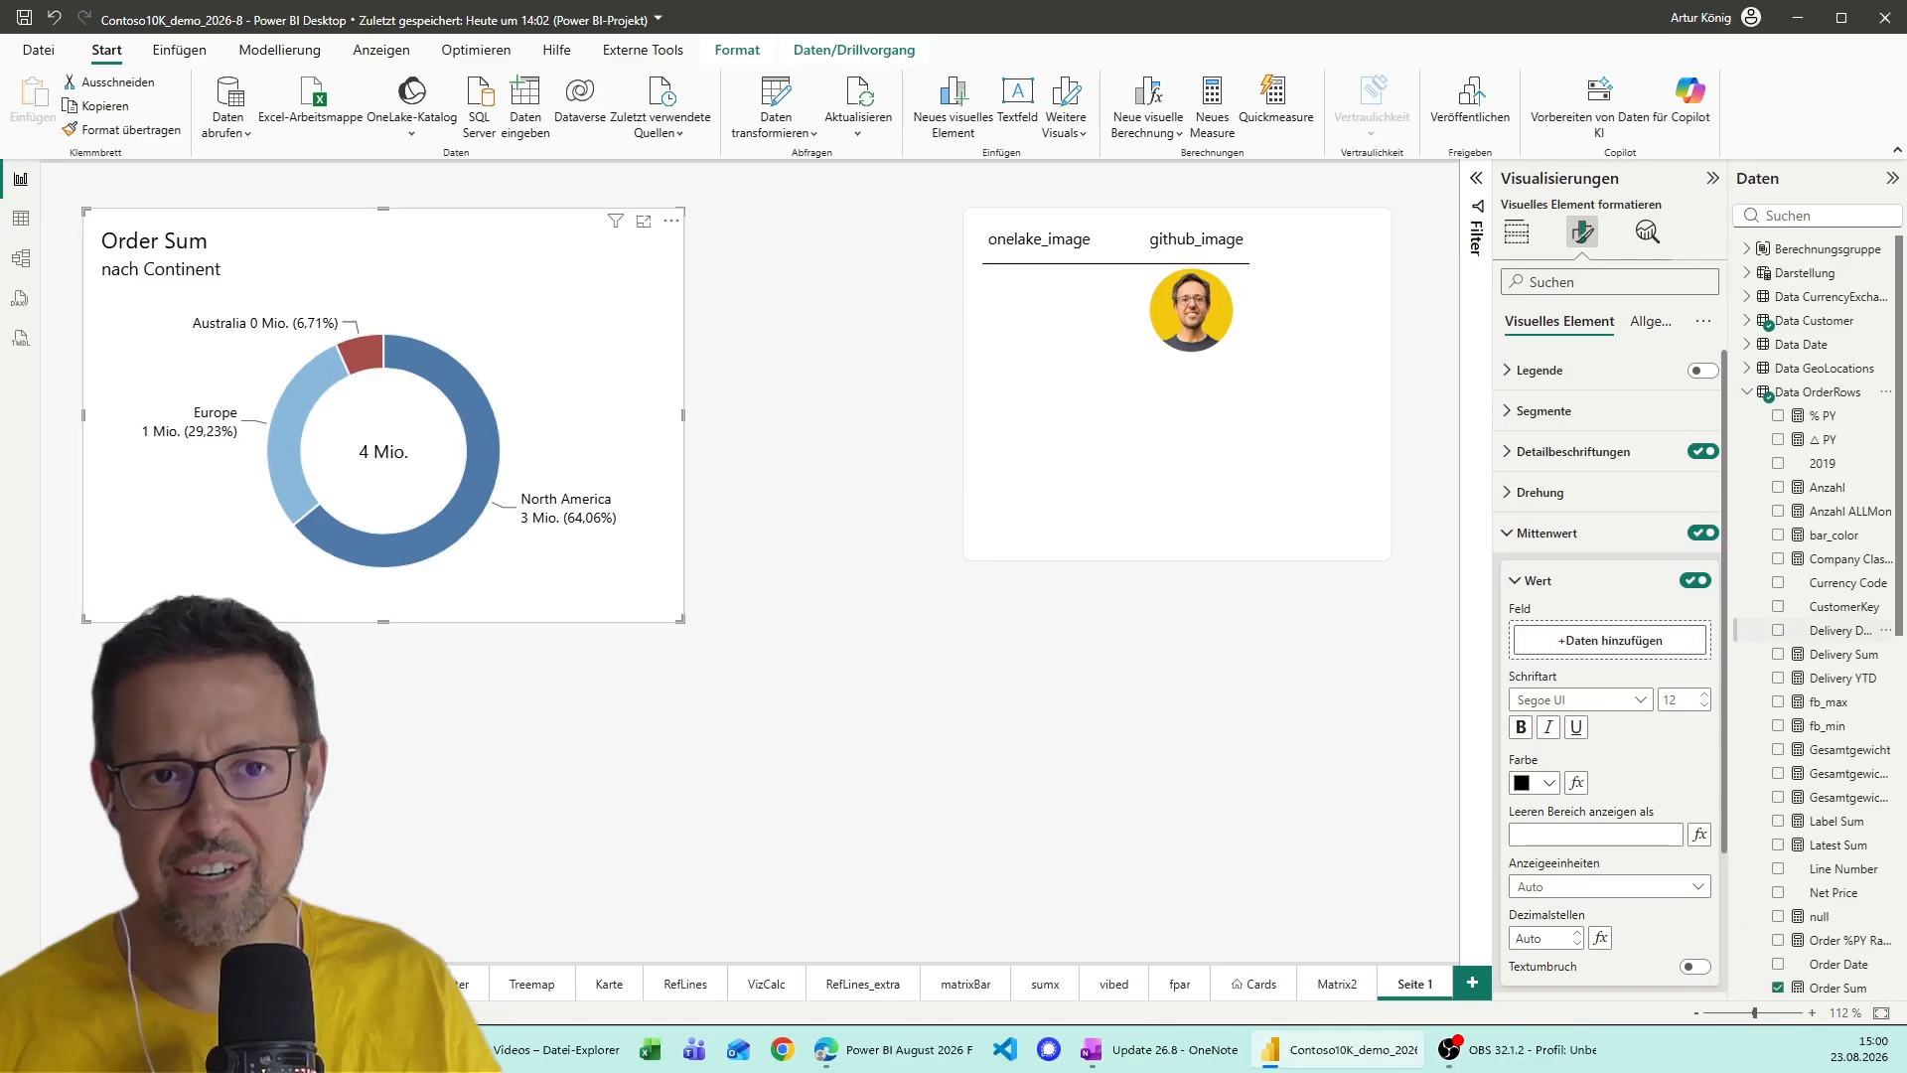
{"action": "scroll", "coordinate": [1818, 616], "scroll_direction": "down", "scroll_amount": 1}
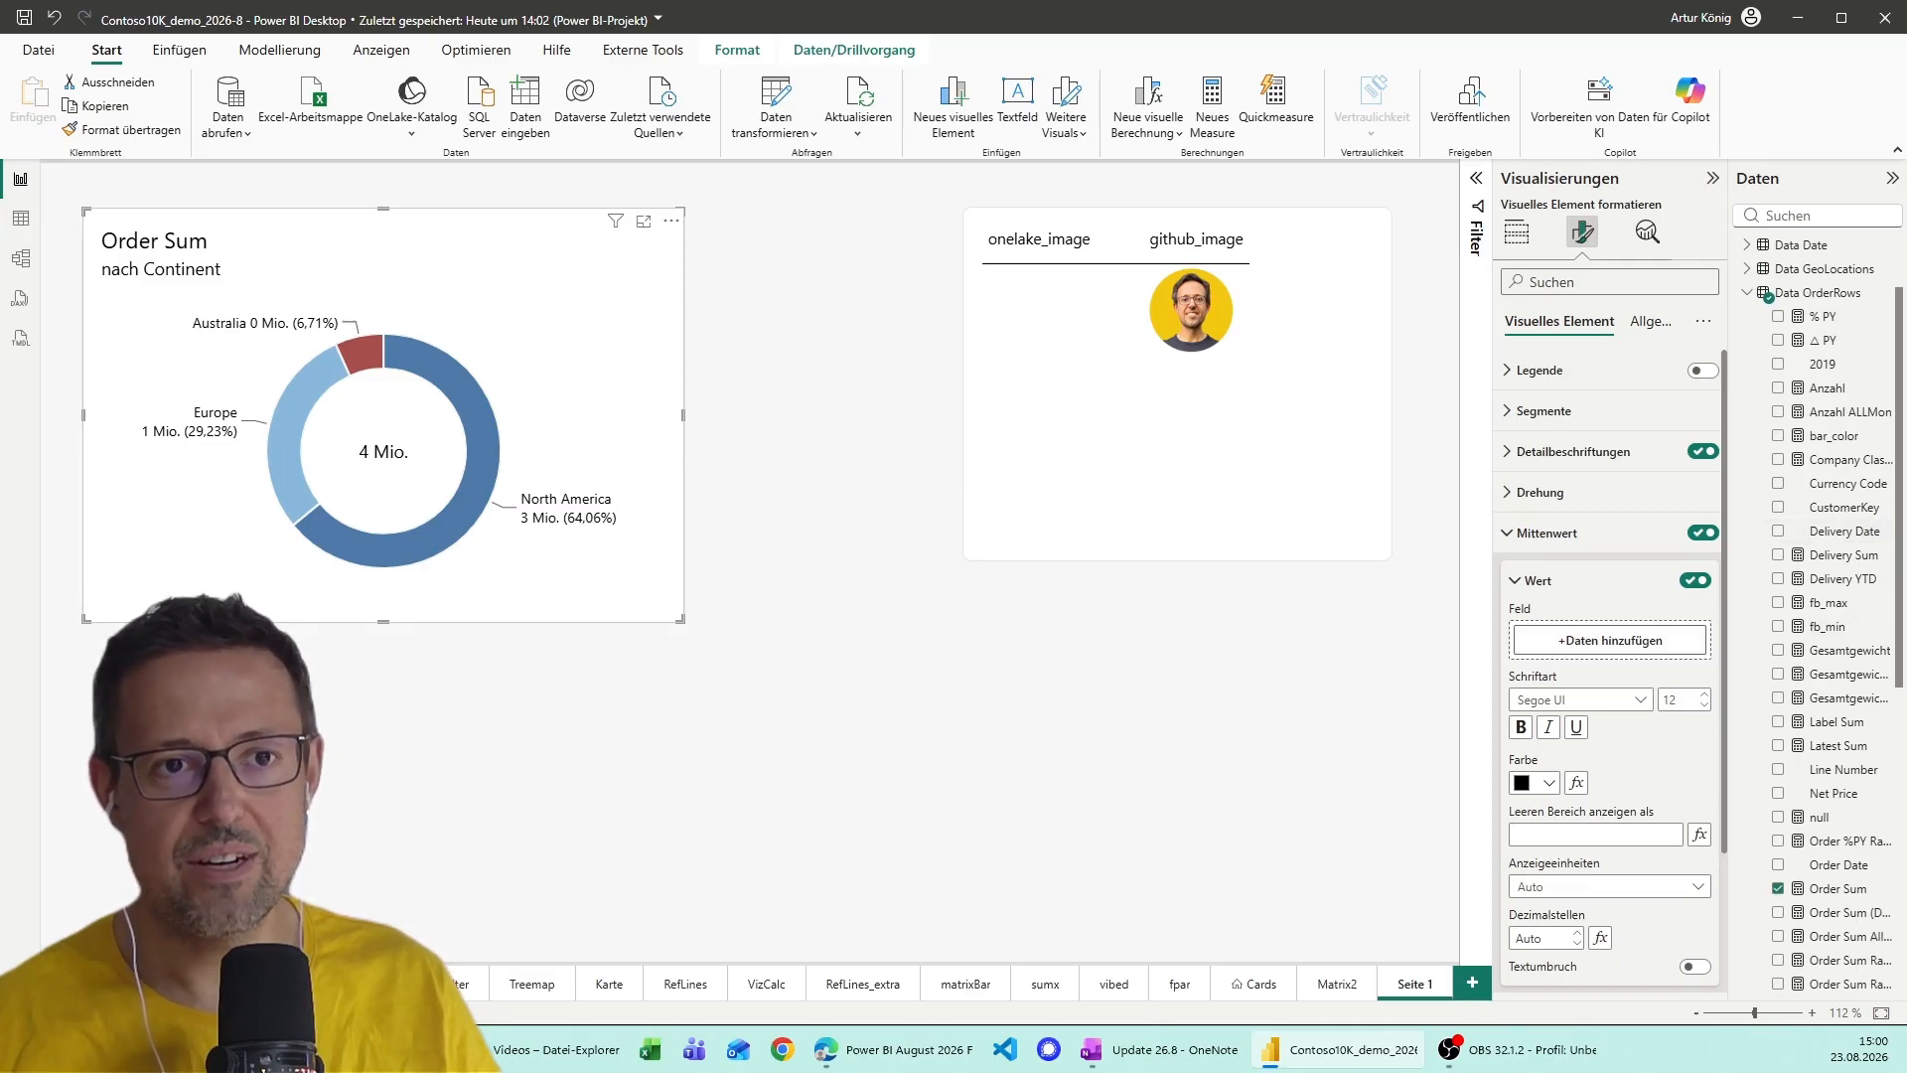
{"action": "left_click_drag", "start_coordinate": [1730, 328], "coordinate": [1672, 328]}
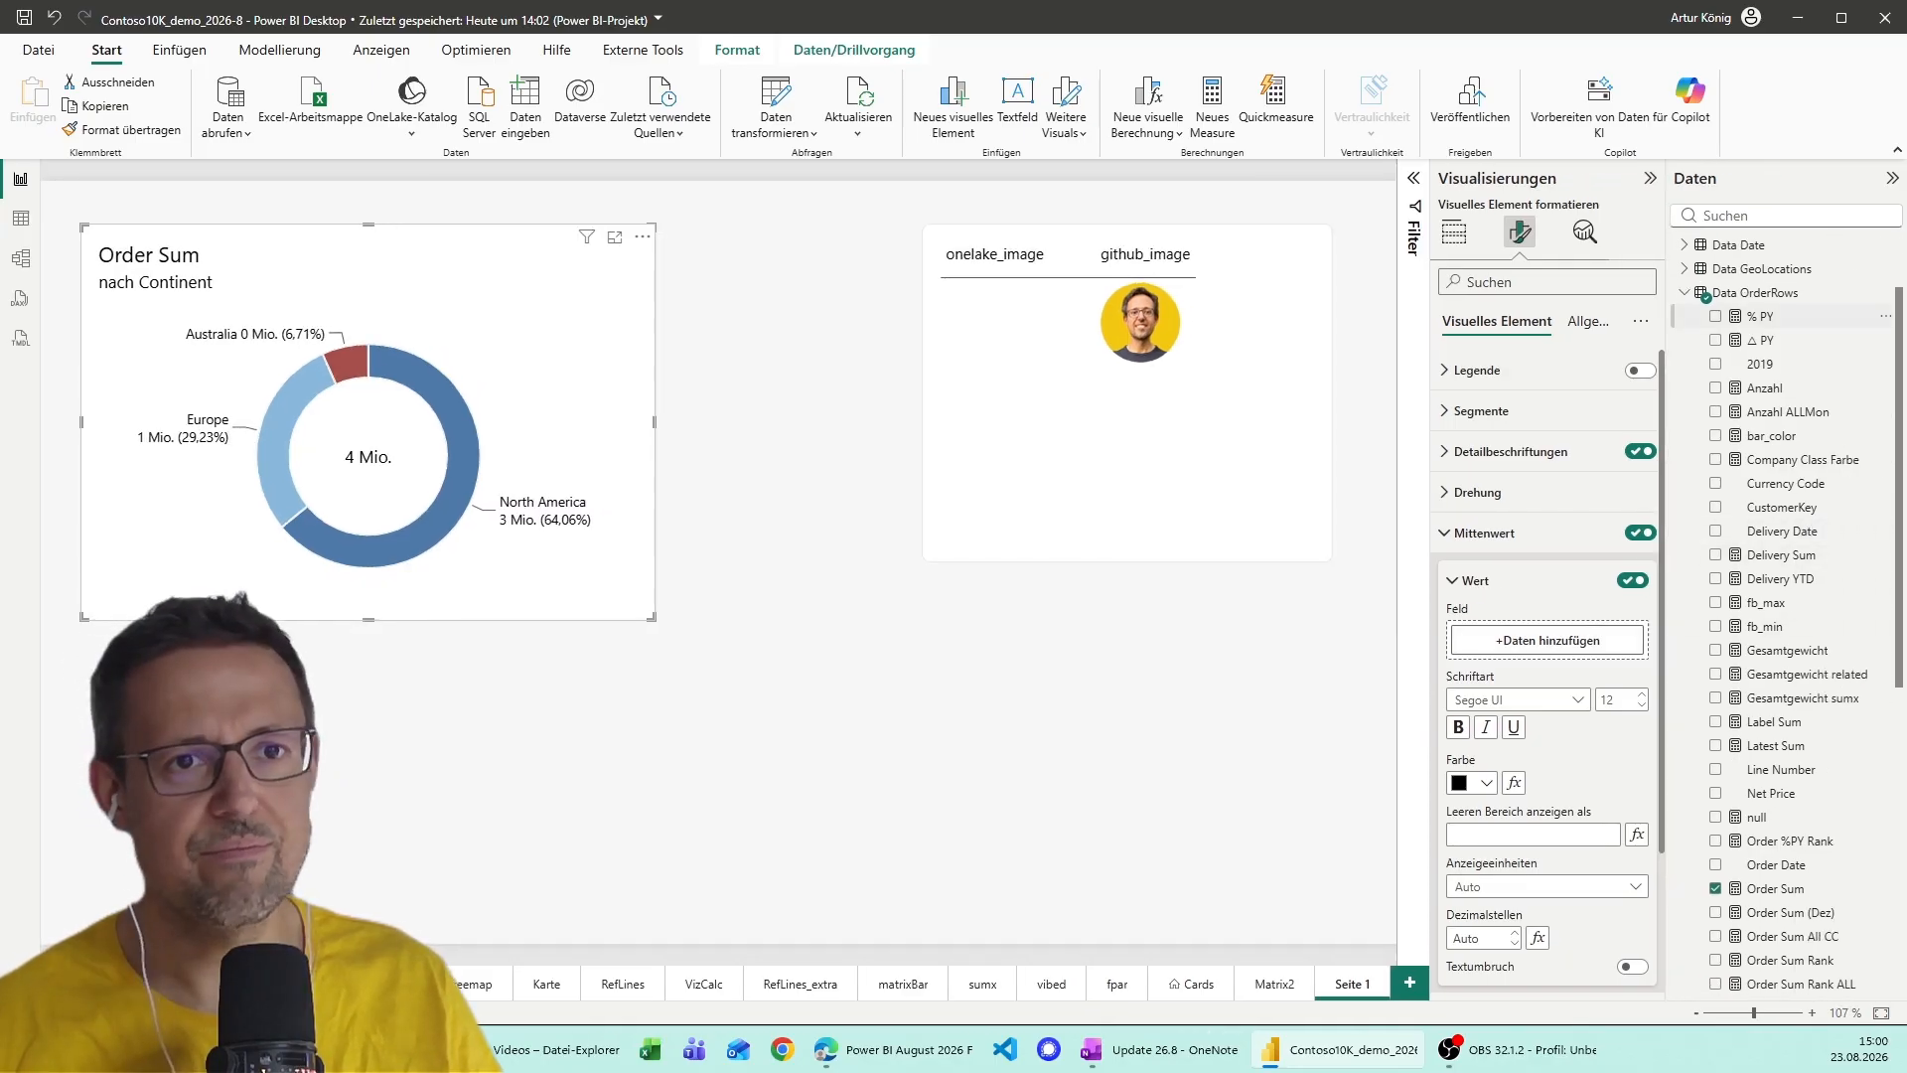
{"action": "left_click_drag", "start_coordinate": [1758, 316], "coordinate": [1540, 639]}
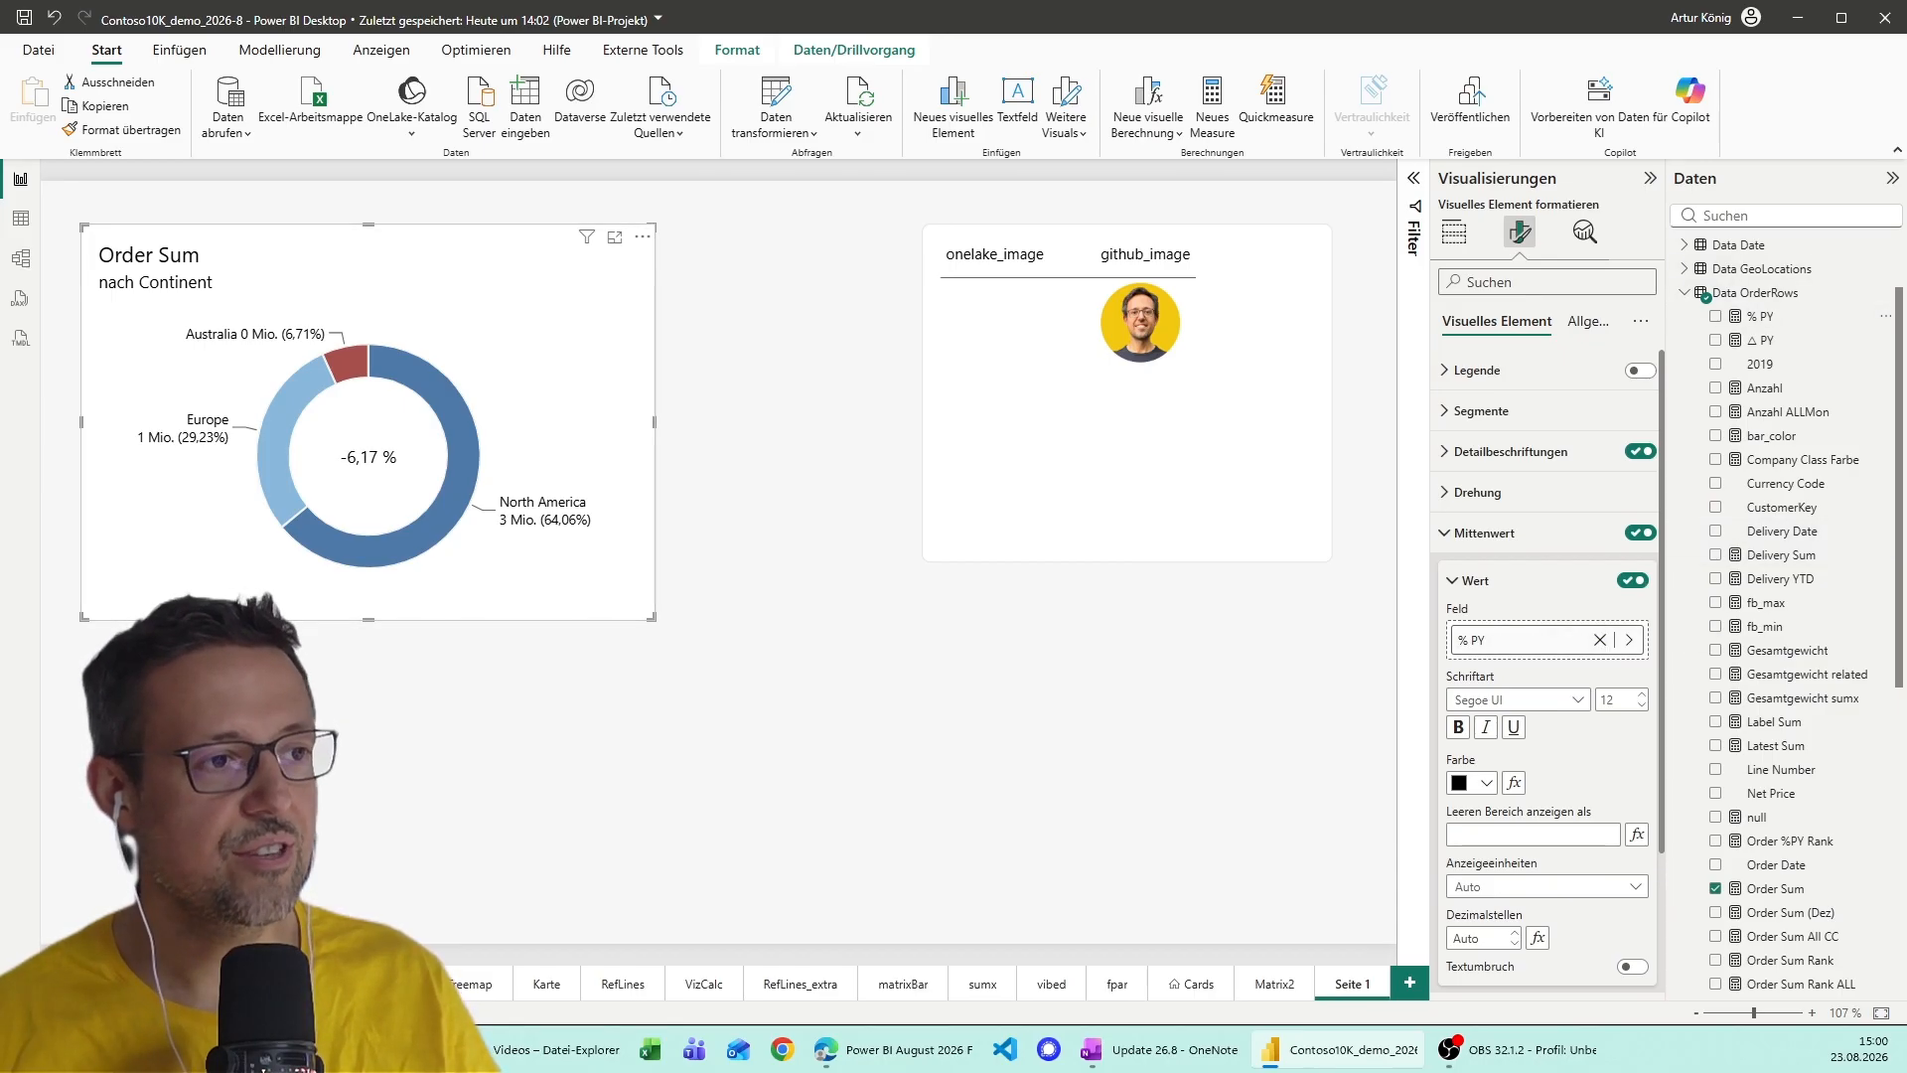
Make the donut chart wider and shorter, duplicate it, and place the copy below the original.
{"action": "left_click_drag", "start_coordinate": [654, 619], "coordinate": [692, 504]}
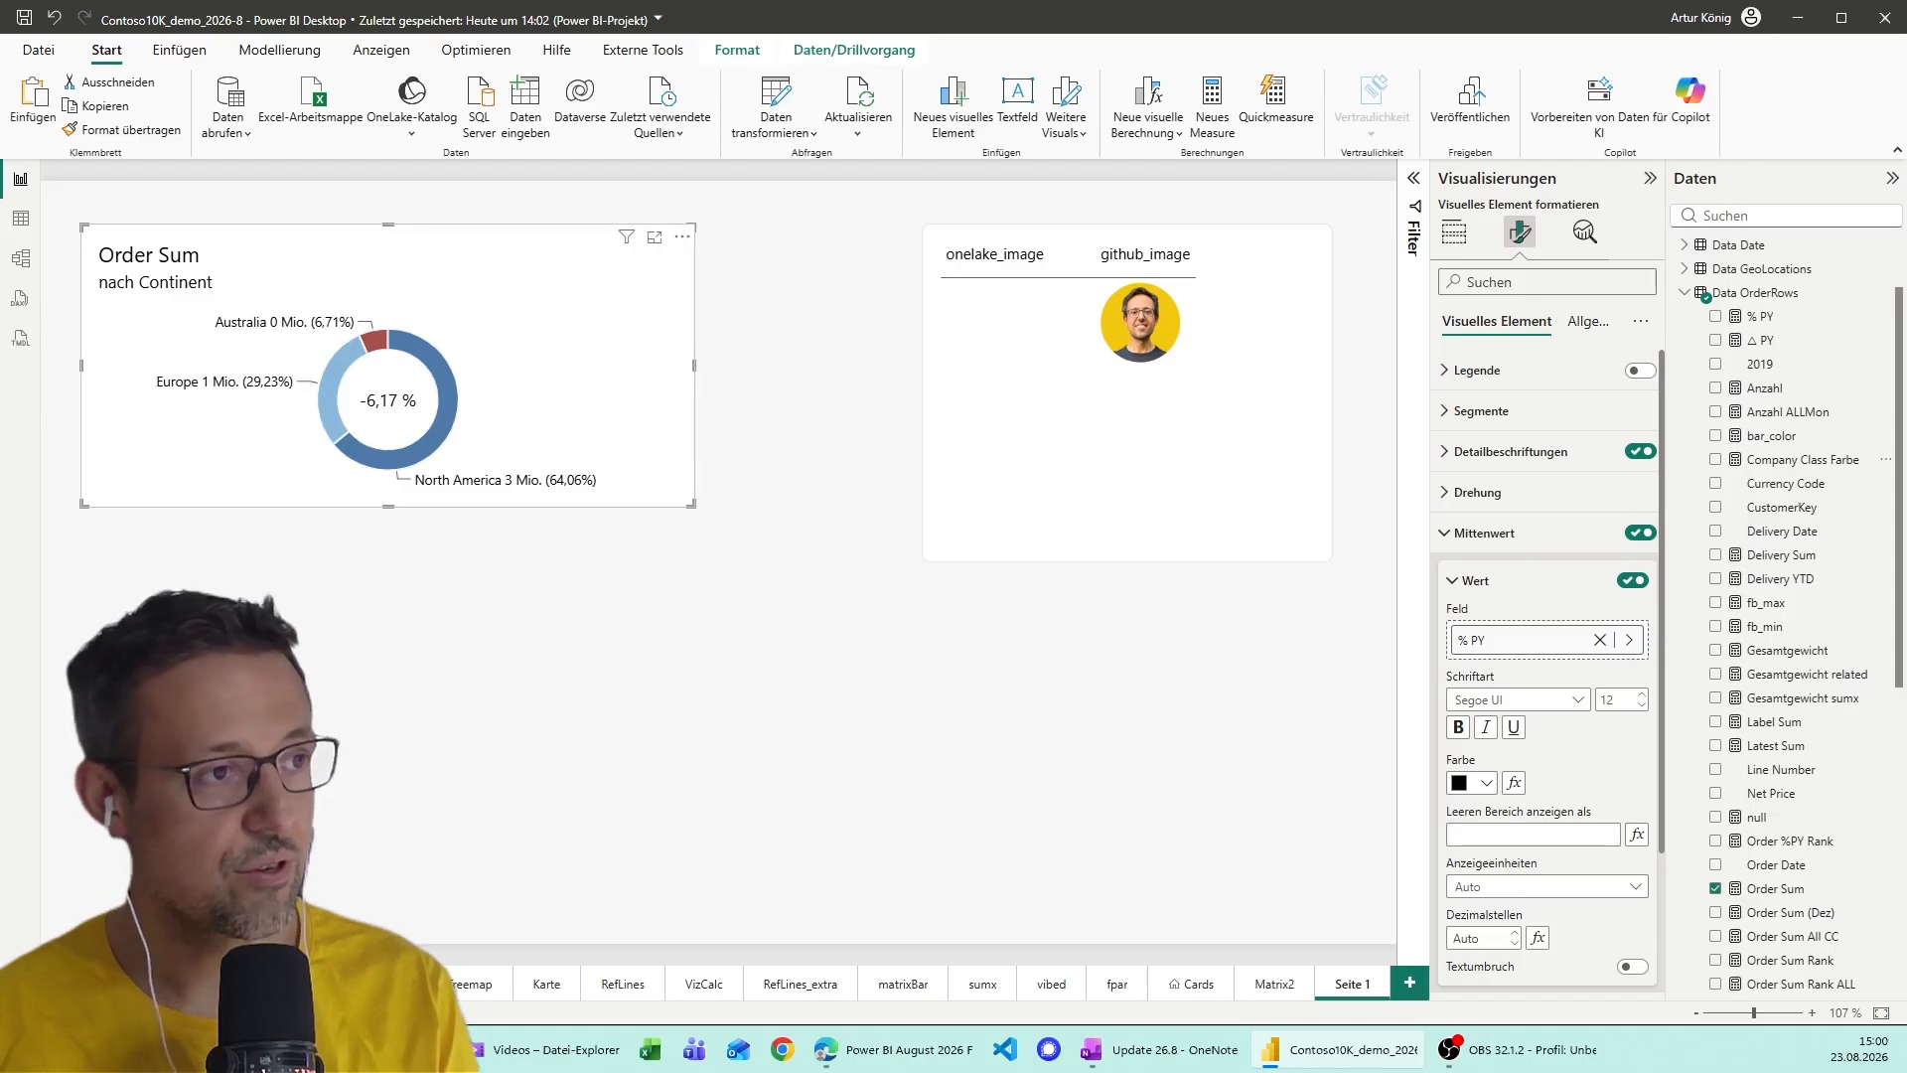
{"action": "key", "text": "ctrl+c"}
{"action": "key", "text": "ctrl+v"}
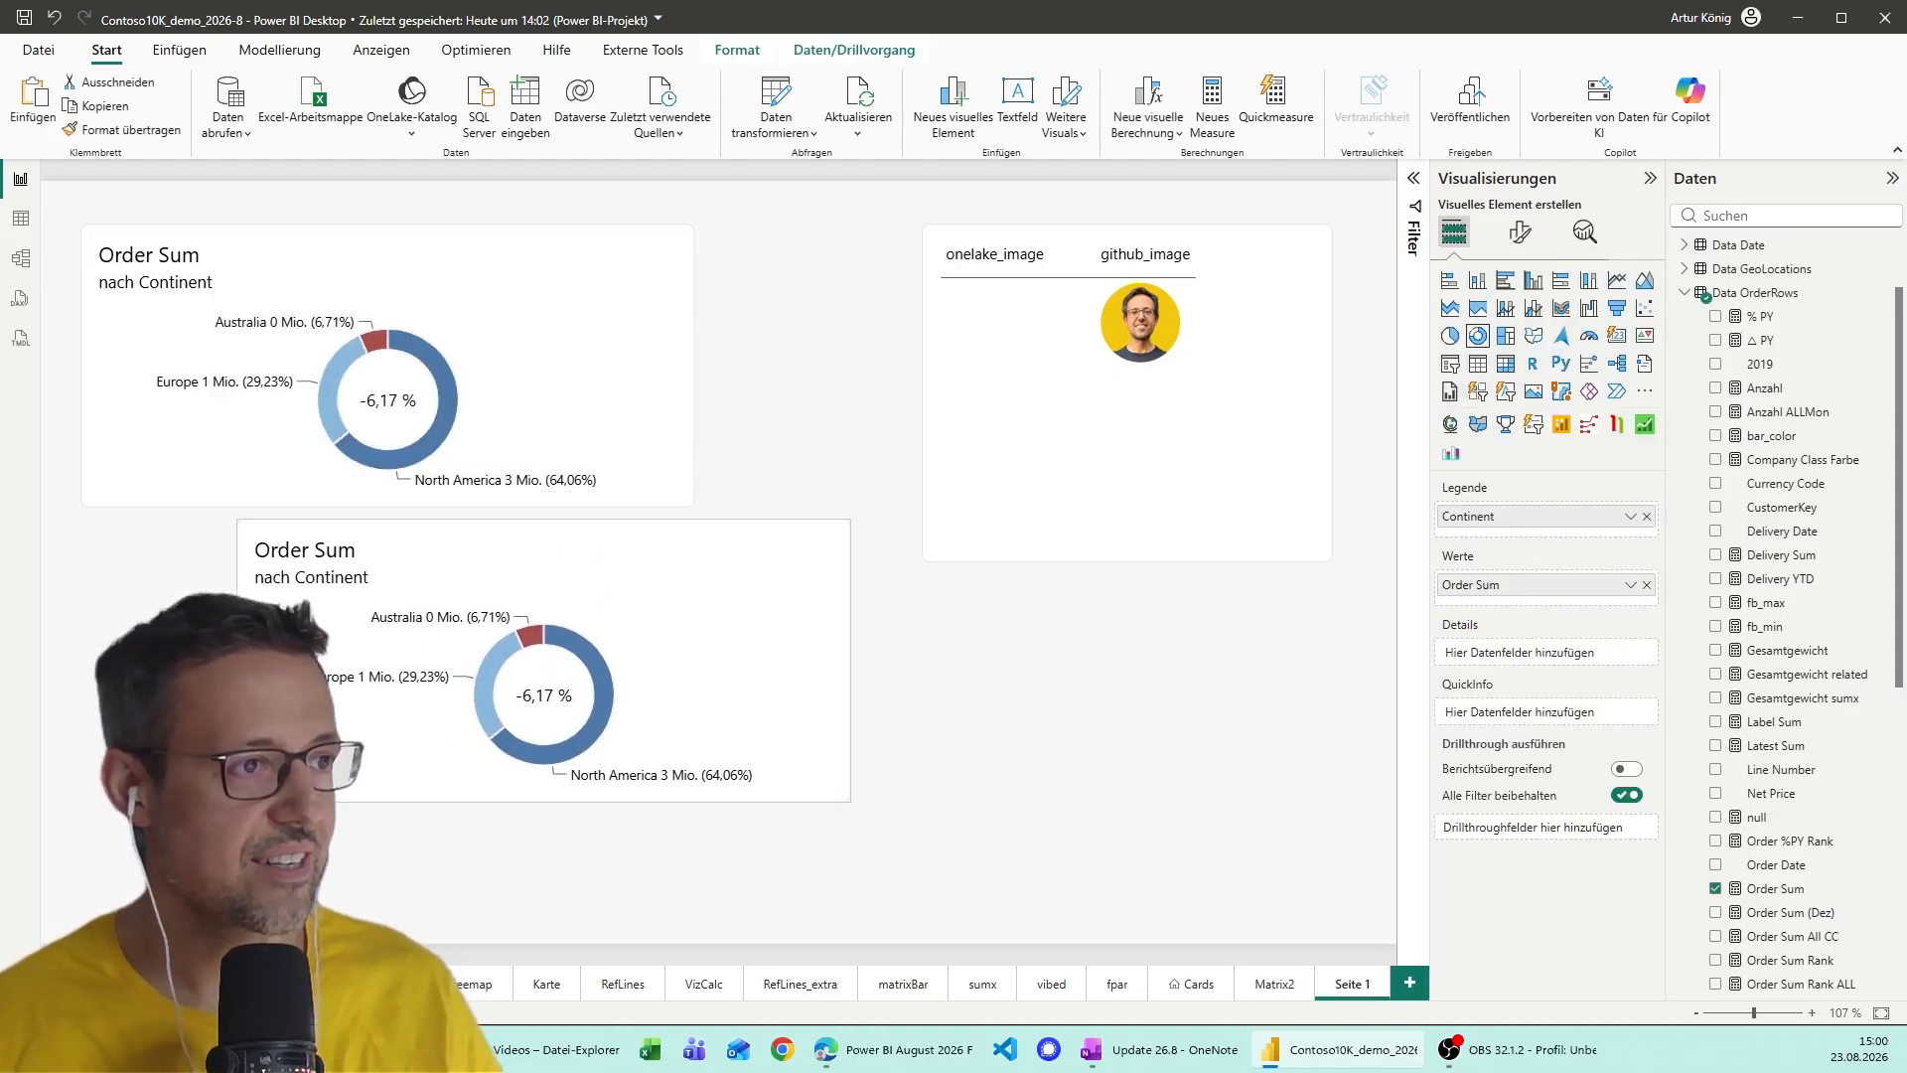
{"action": "left_click_drag", "start_coordinate": [601, 571], "coordinate": [662, 576]}
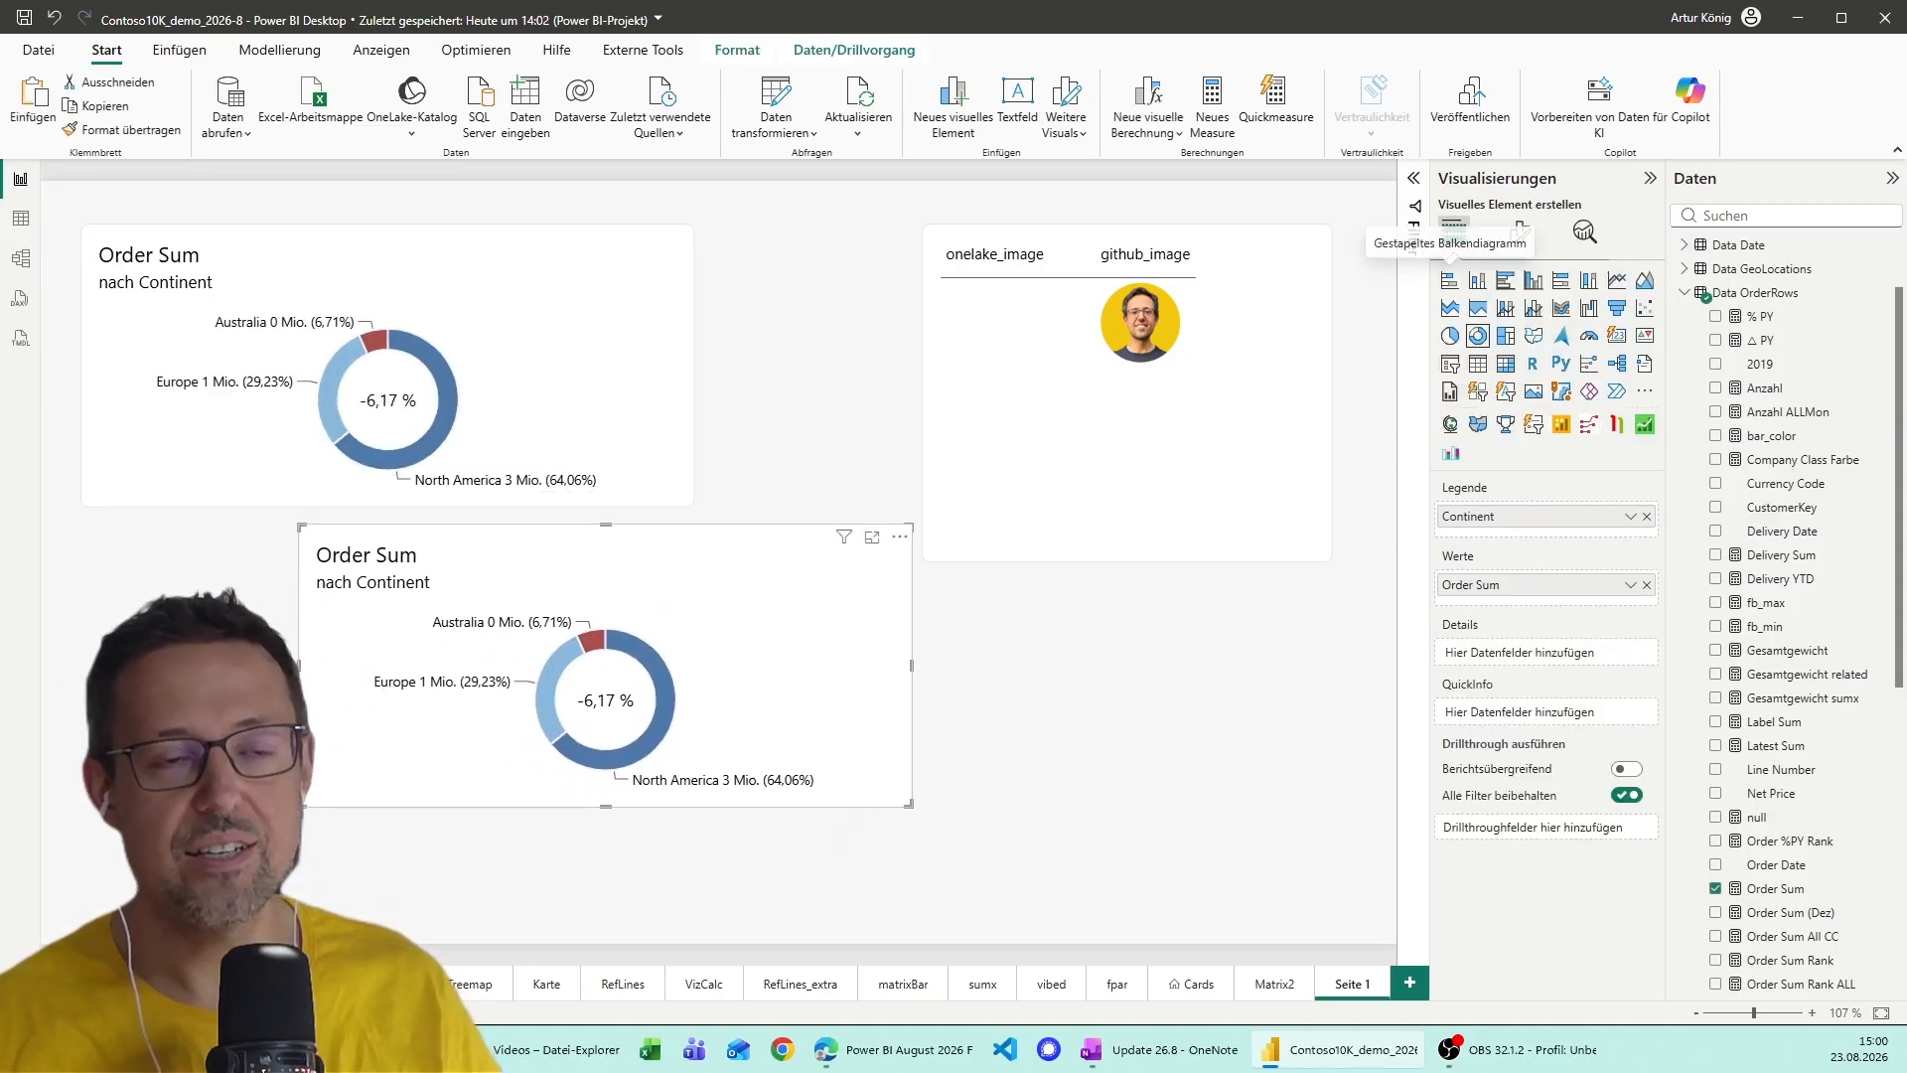
Convert the copied chart to a stacked bar chart and set its bars' outer spacing (Äußerer Abstand) to 0%.
{"action": "left_click", "coordinate": [1449, 279]}
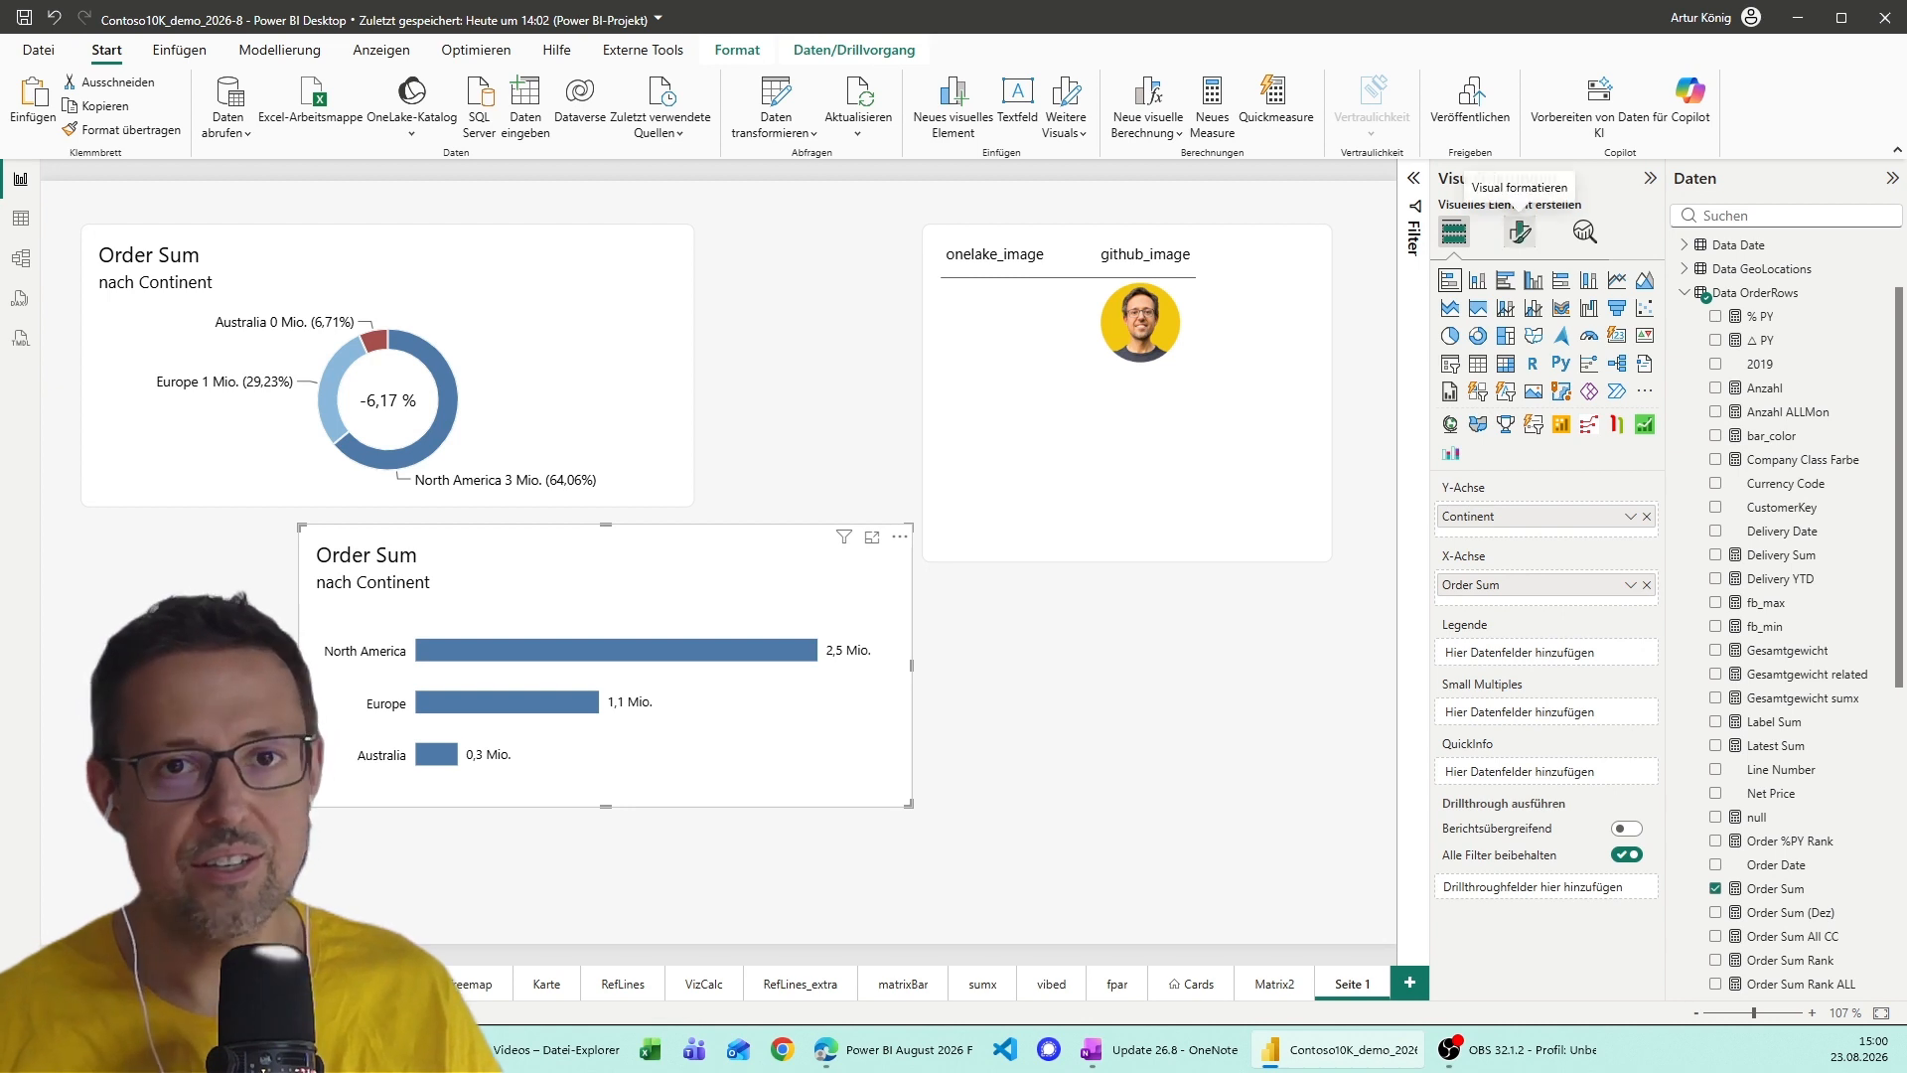
{"action": "left_click", "coordinate": [1519, 228]}
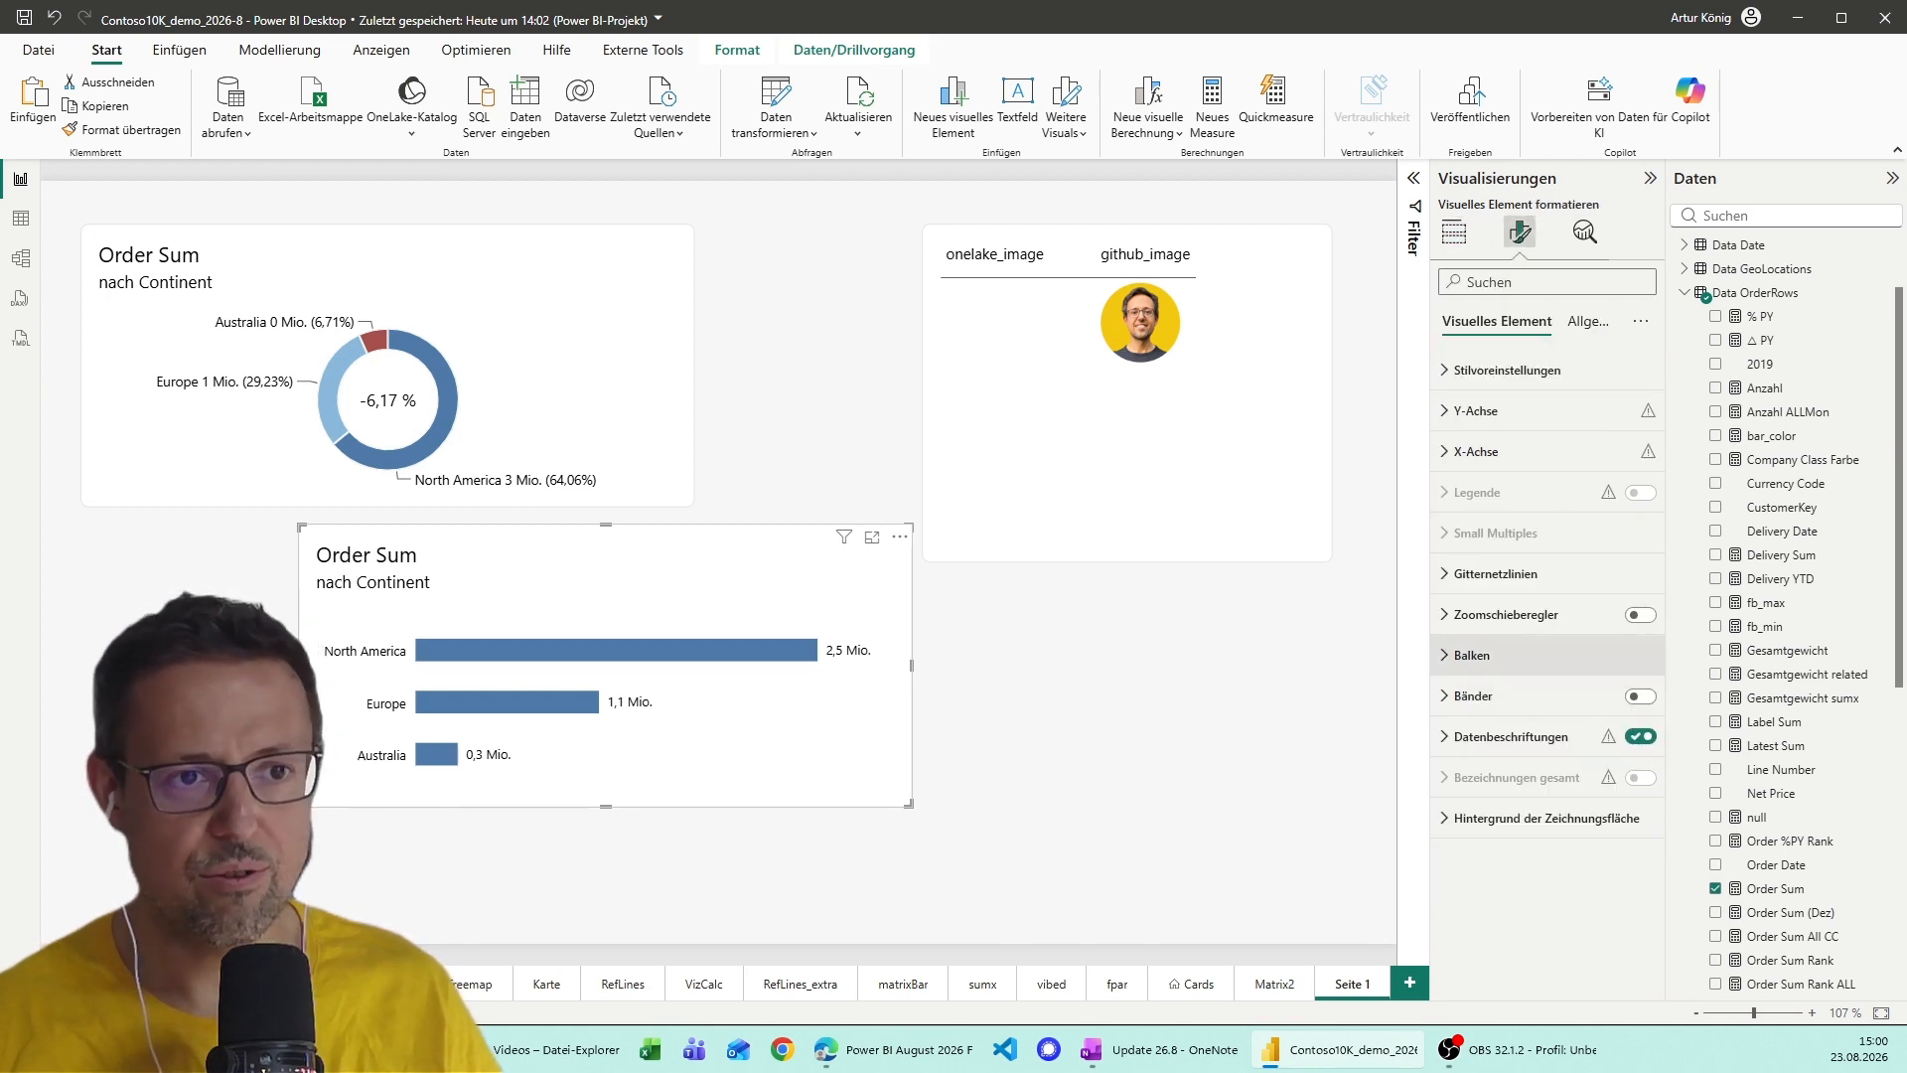
{"action": "left_click", "coordinate": [1472, 656]}
{"action": "scroll", "coordinate": [1530, 660], "scroll_direction": "down", "scroll_amount": 3}
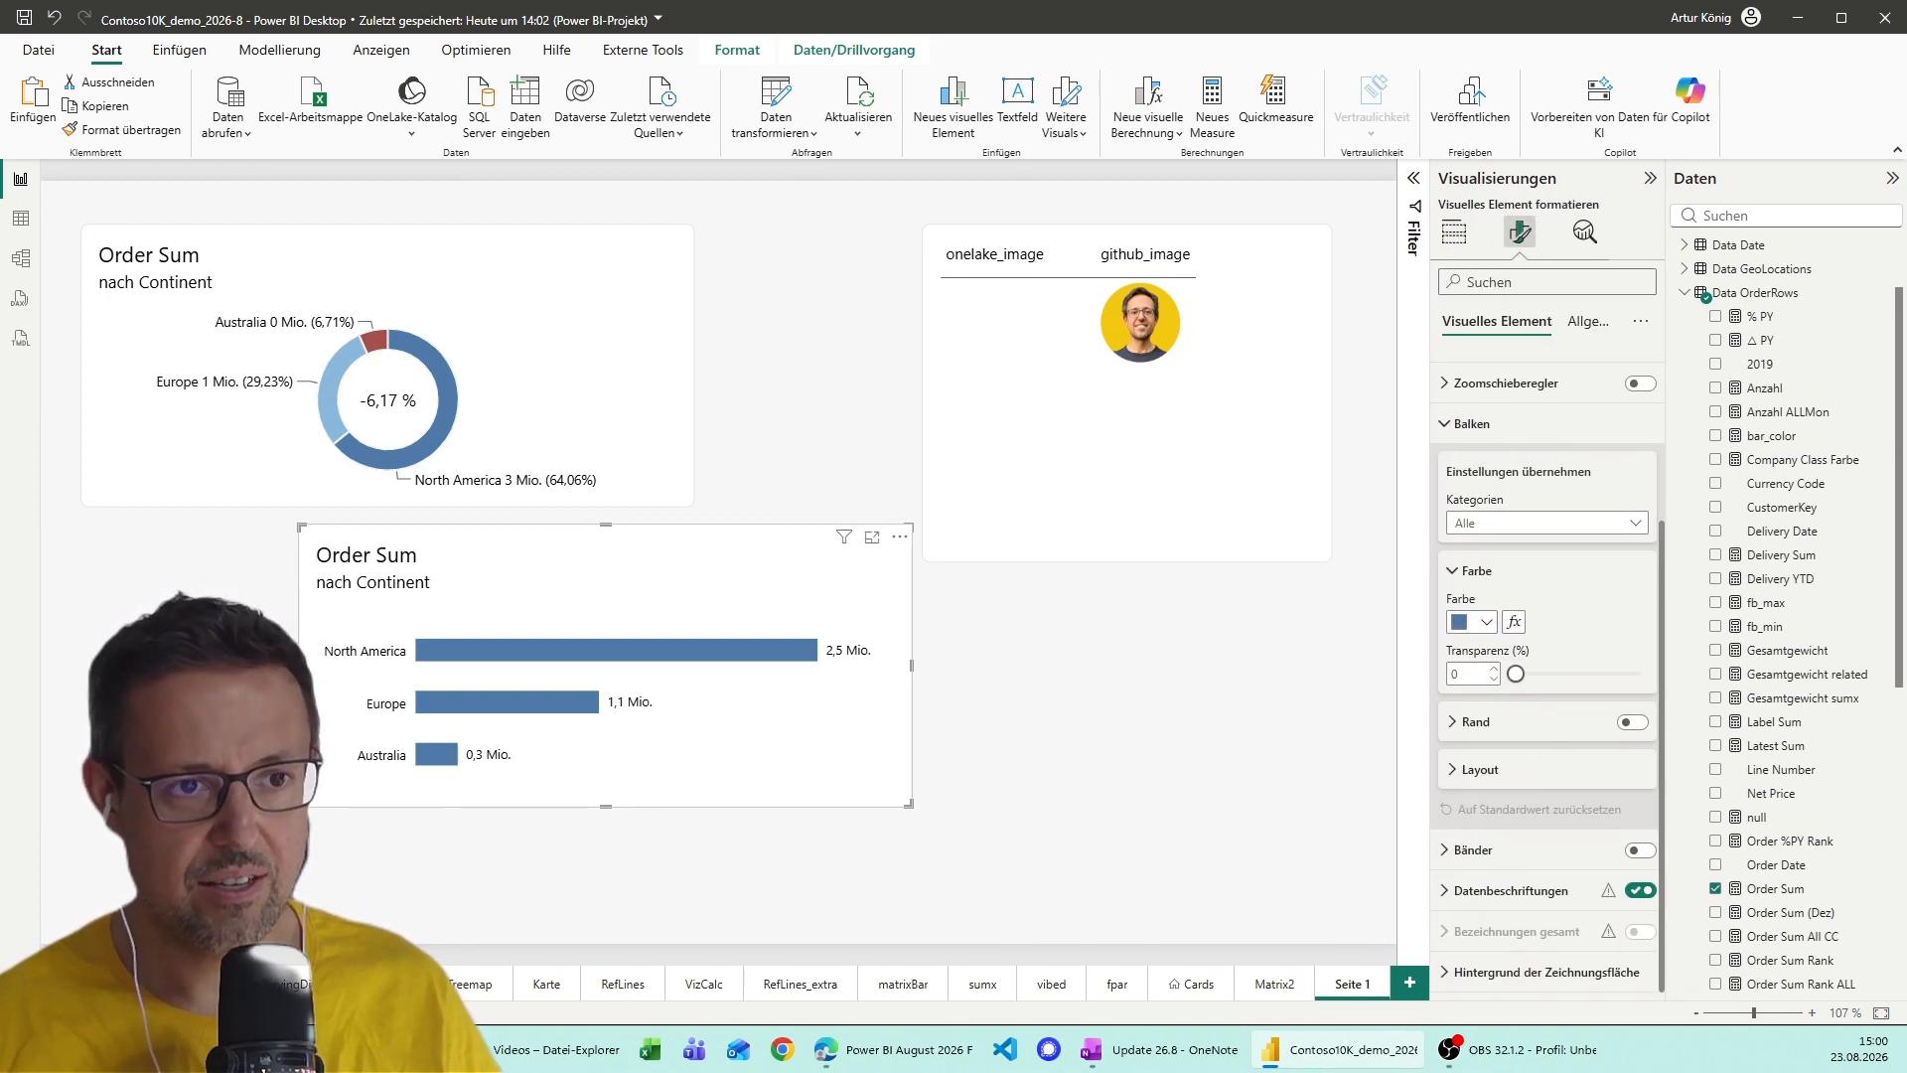
{"action": "left_click", "coordinate": [1480, 770]}
{"action": "scroll", "coordinate": [1510, 770], "scroll_direction": "down", "scroll_amount": 3}
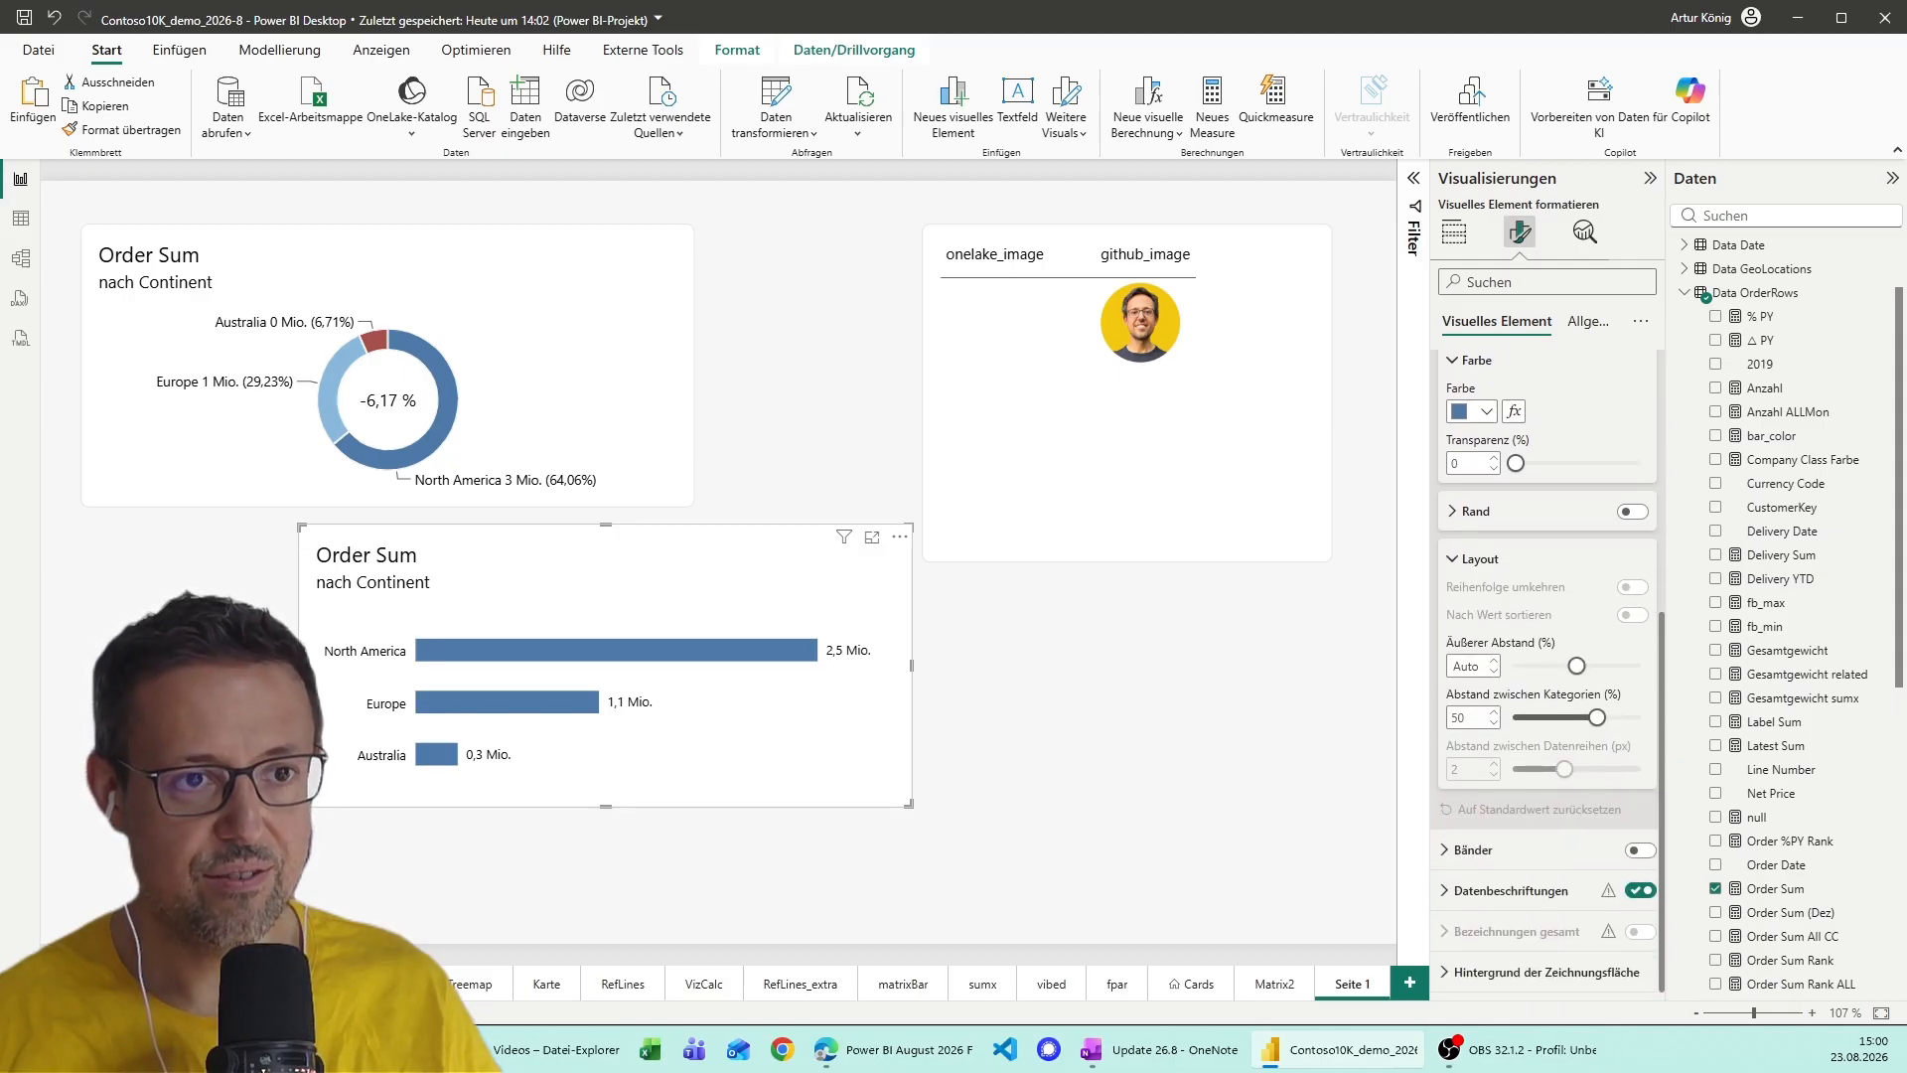
{"action": "left_click_drag", "start_coordinate": [1577, 665], "coordinate": [1516, 665]}
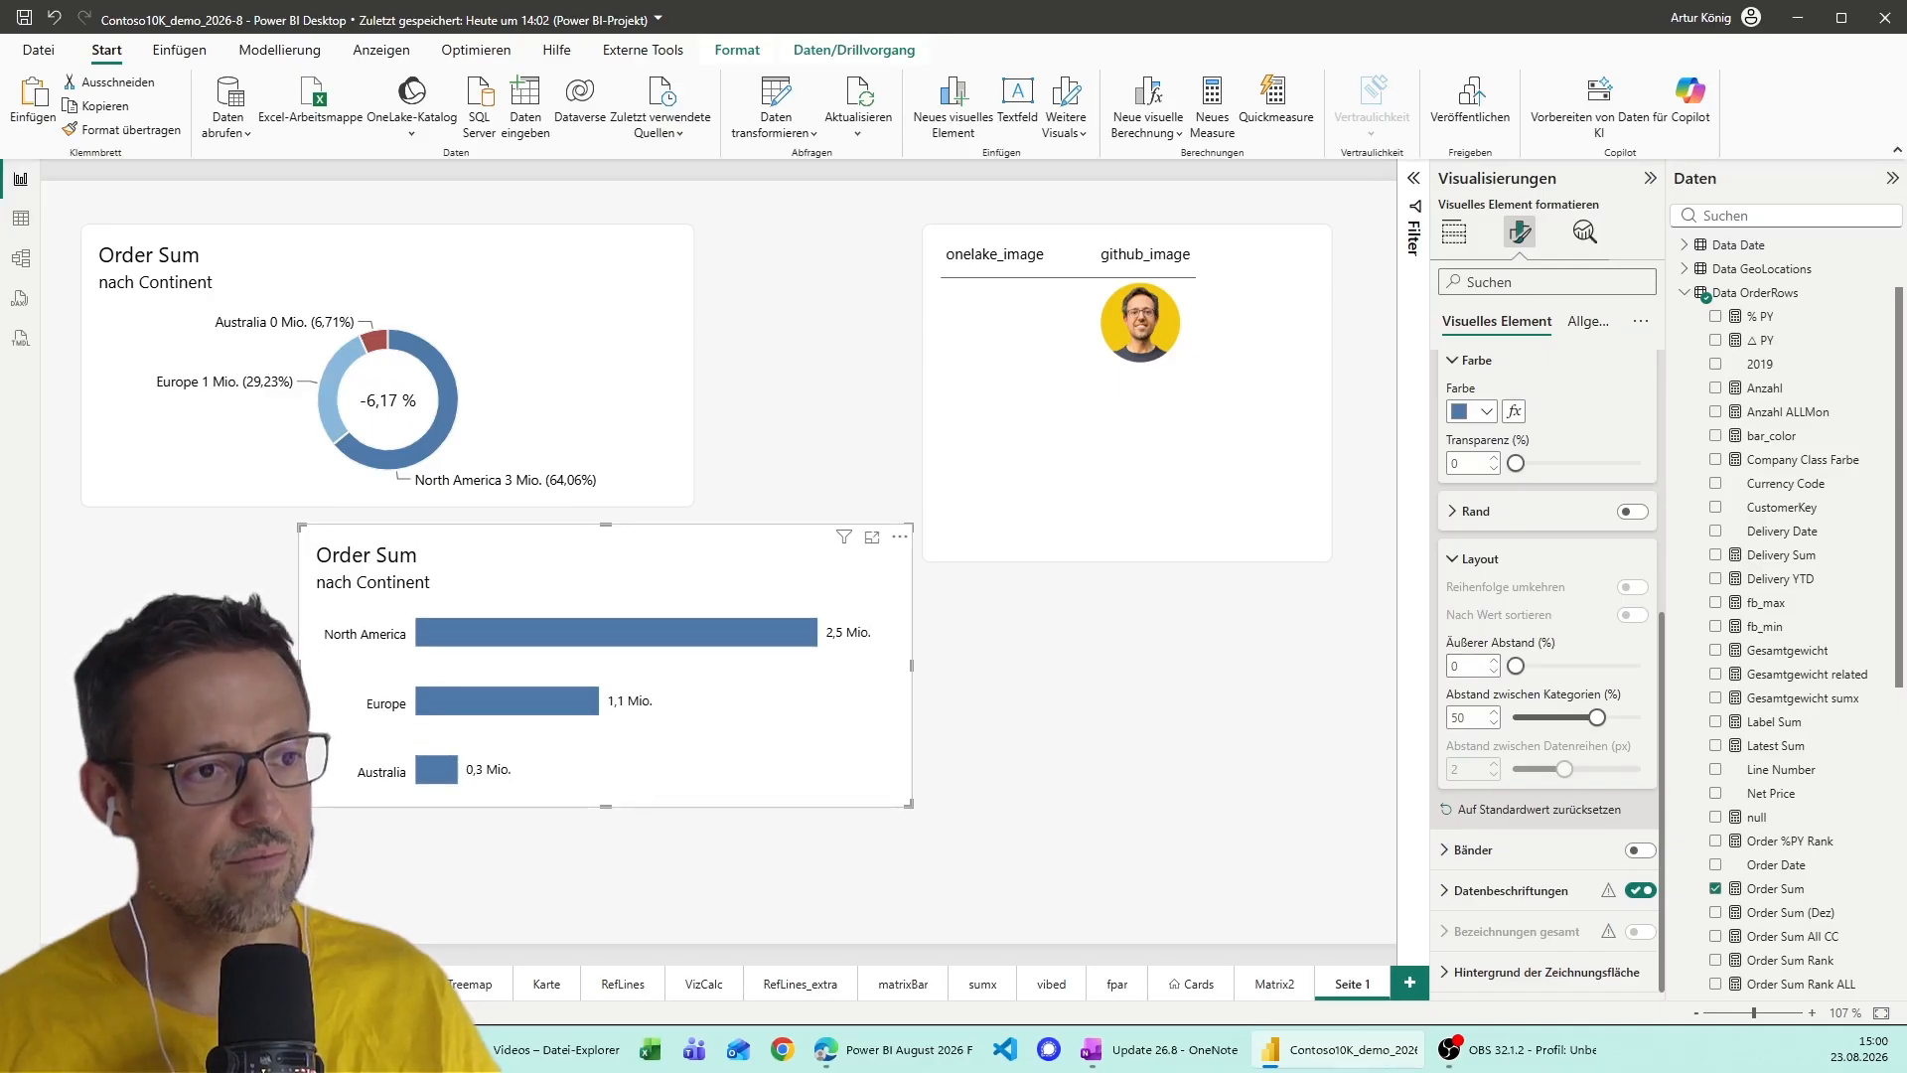
Narrow the stacked bar chart, make it slightly taller, and shift it a little to the right on the page.
{"action": "left_click_drag", "start_coordinate": [910, 805], "coordinate": [829, 819]}
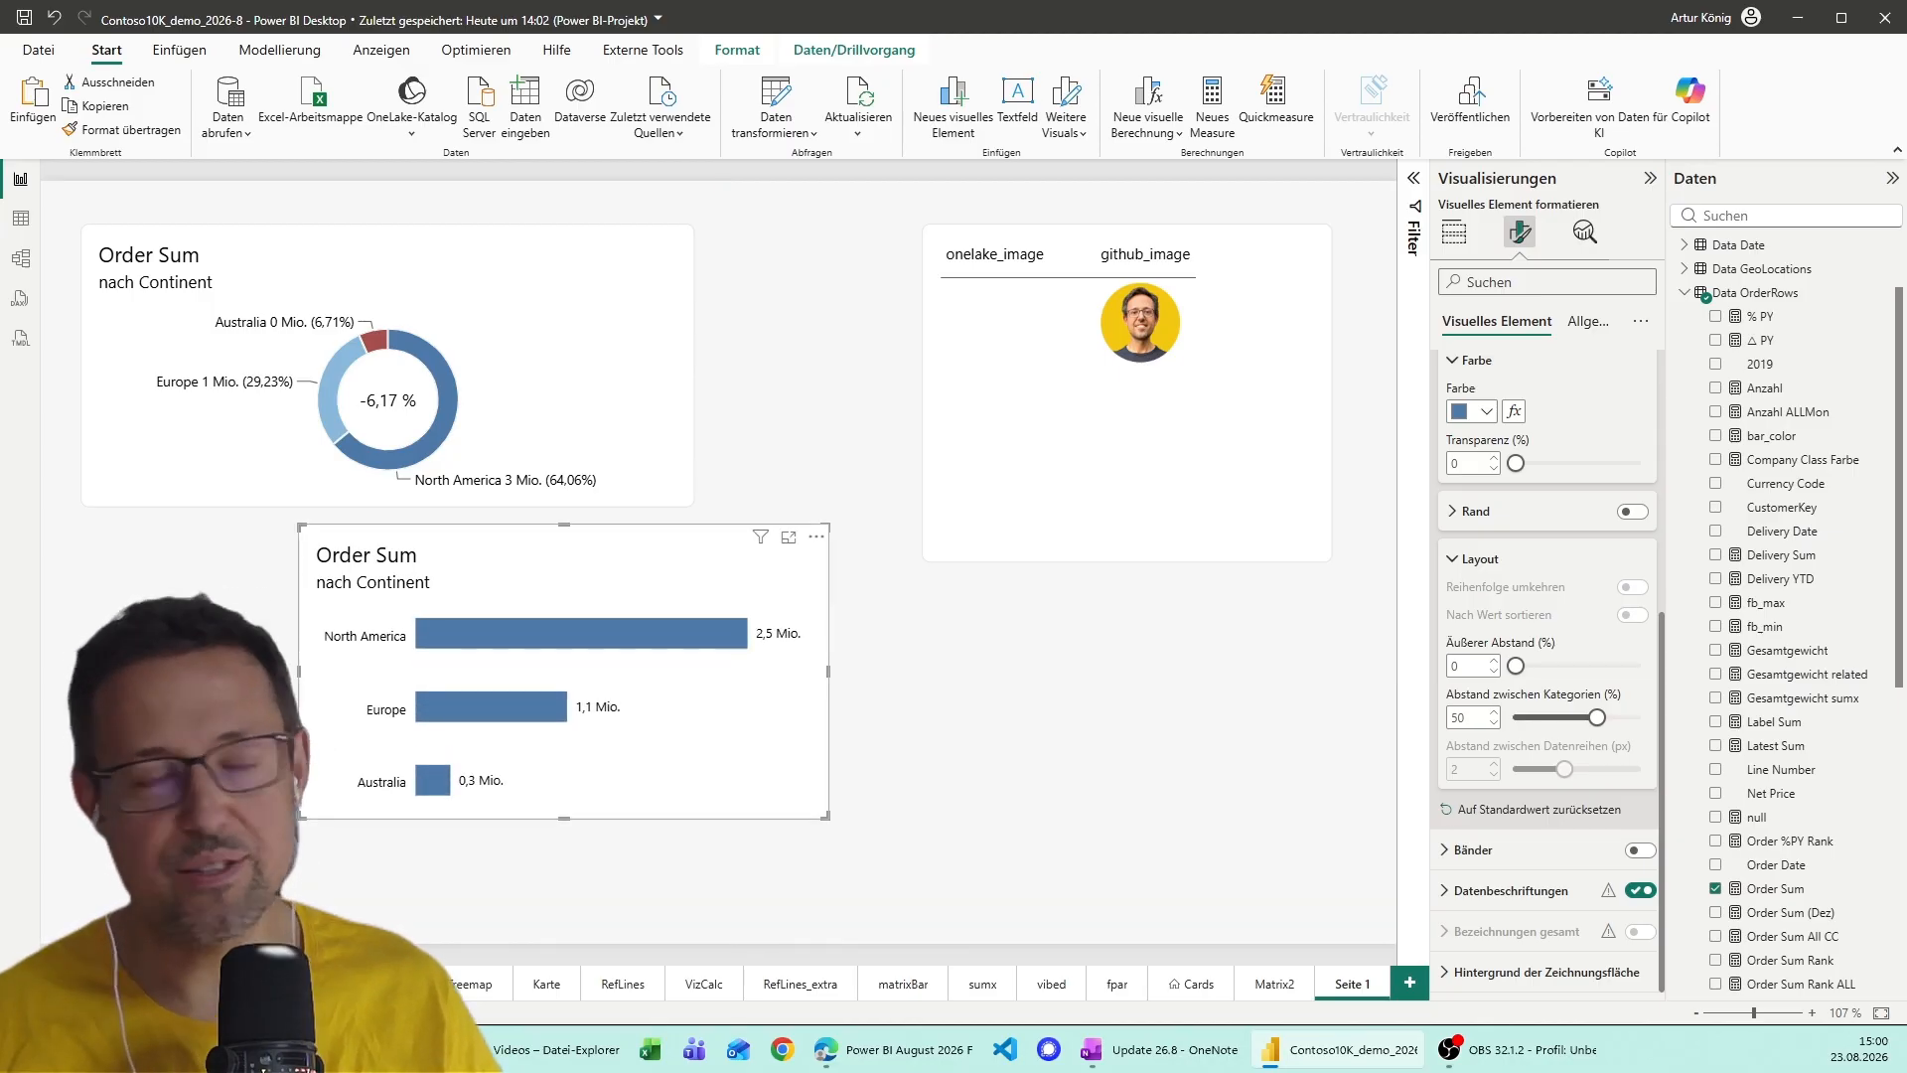
{"action": "key", "text": "Escape"}
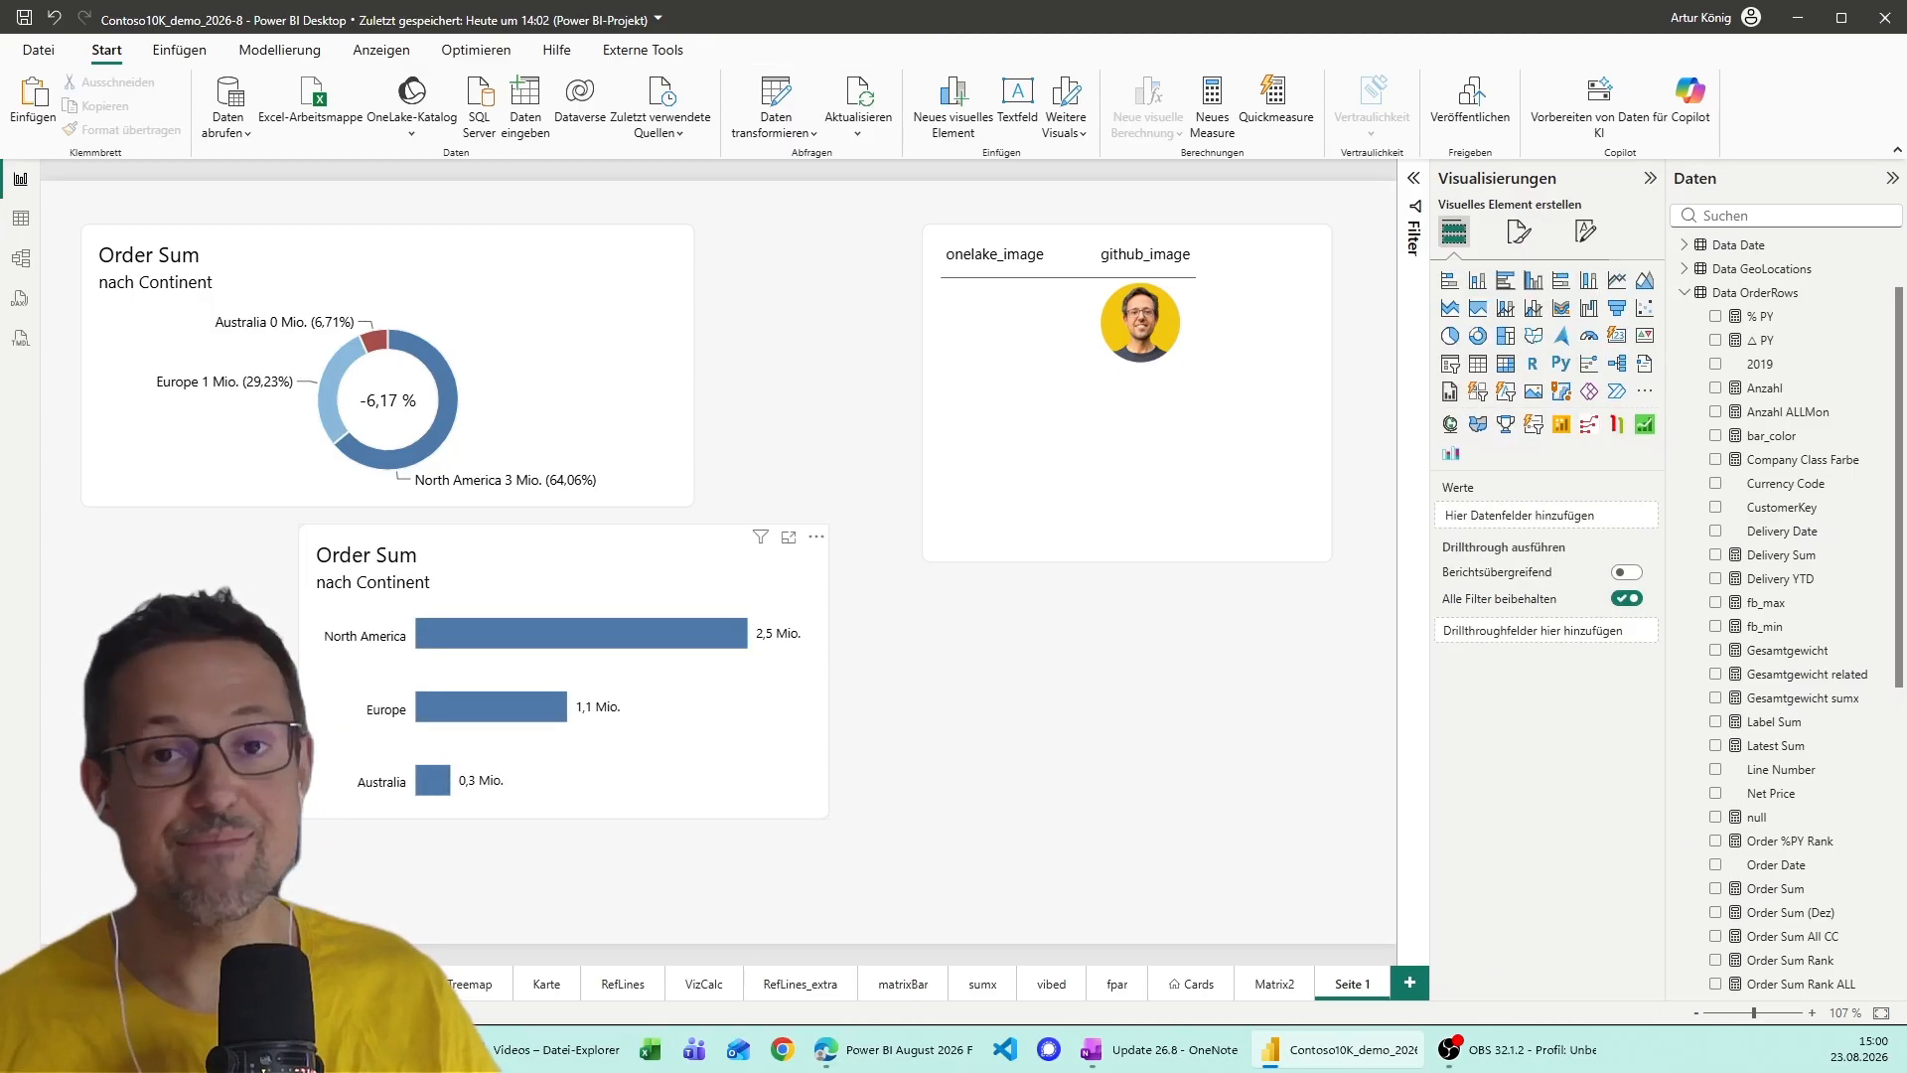
{"action": "left_click_drag", "start_coordinate": [596, 566], "coordinate": [657, 565]}
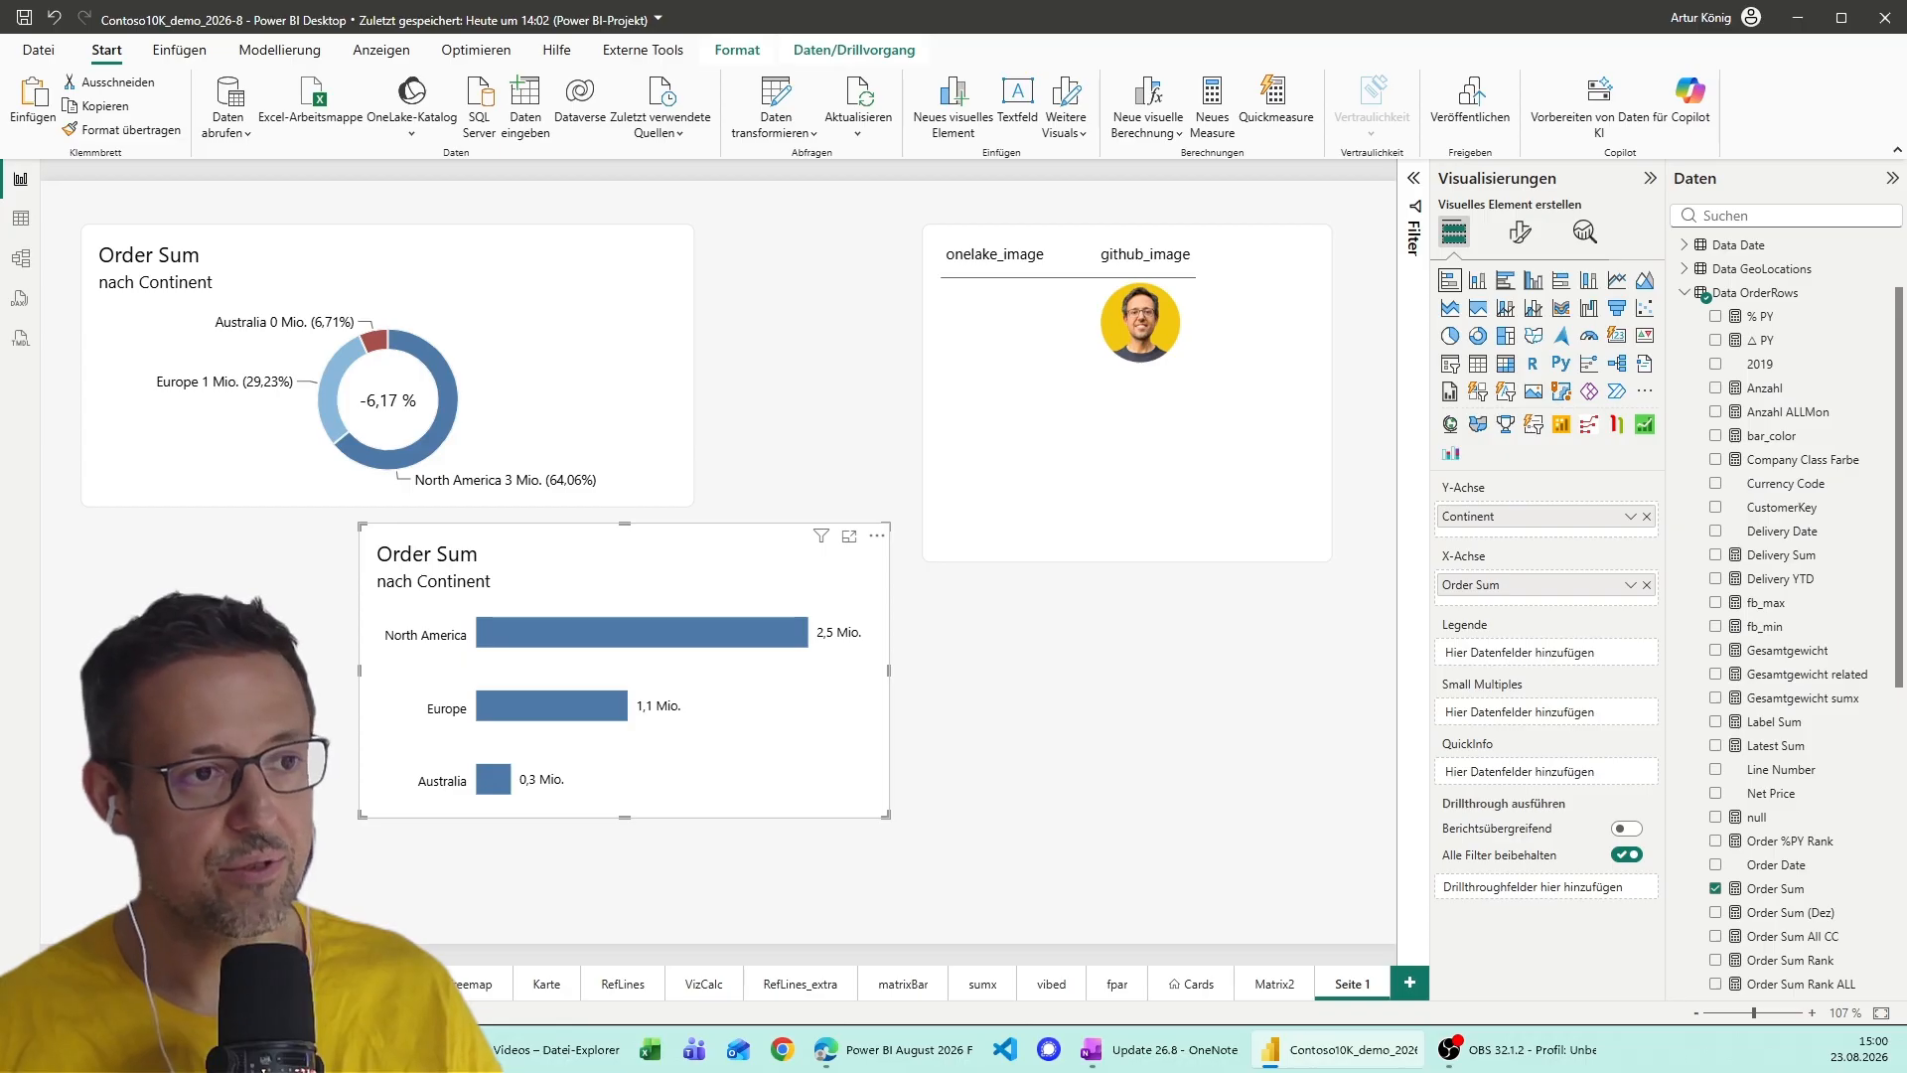
{"action": "left_click", "coordinate": [1033, 695]}
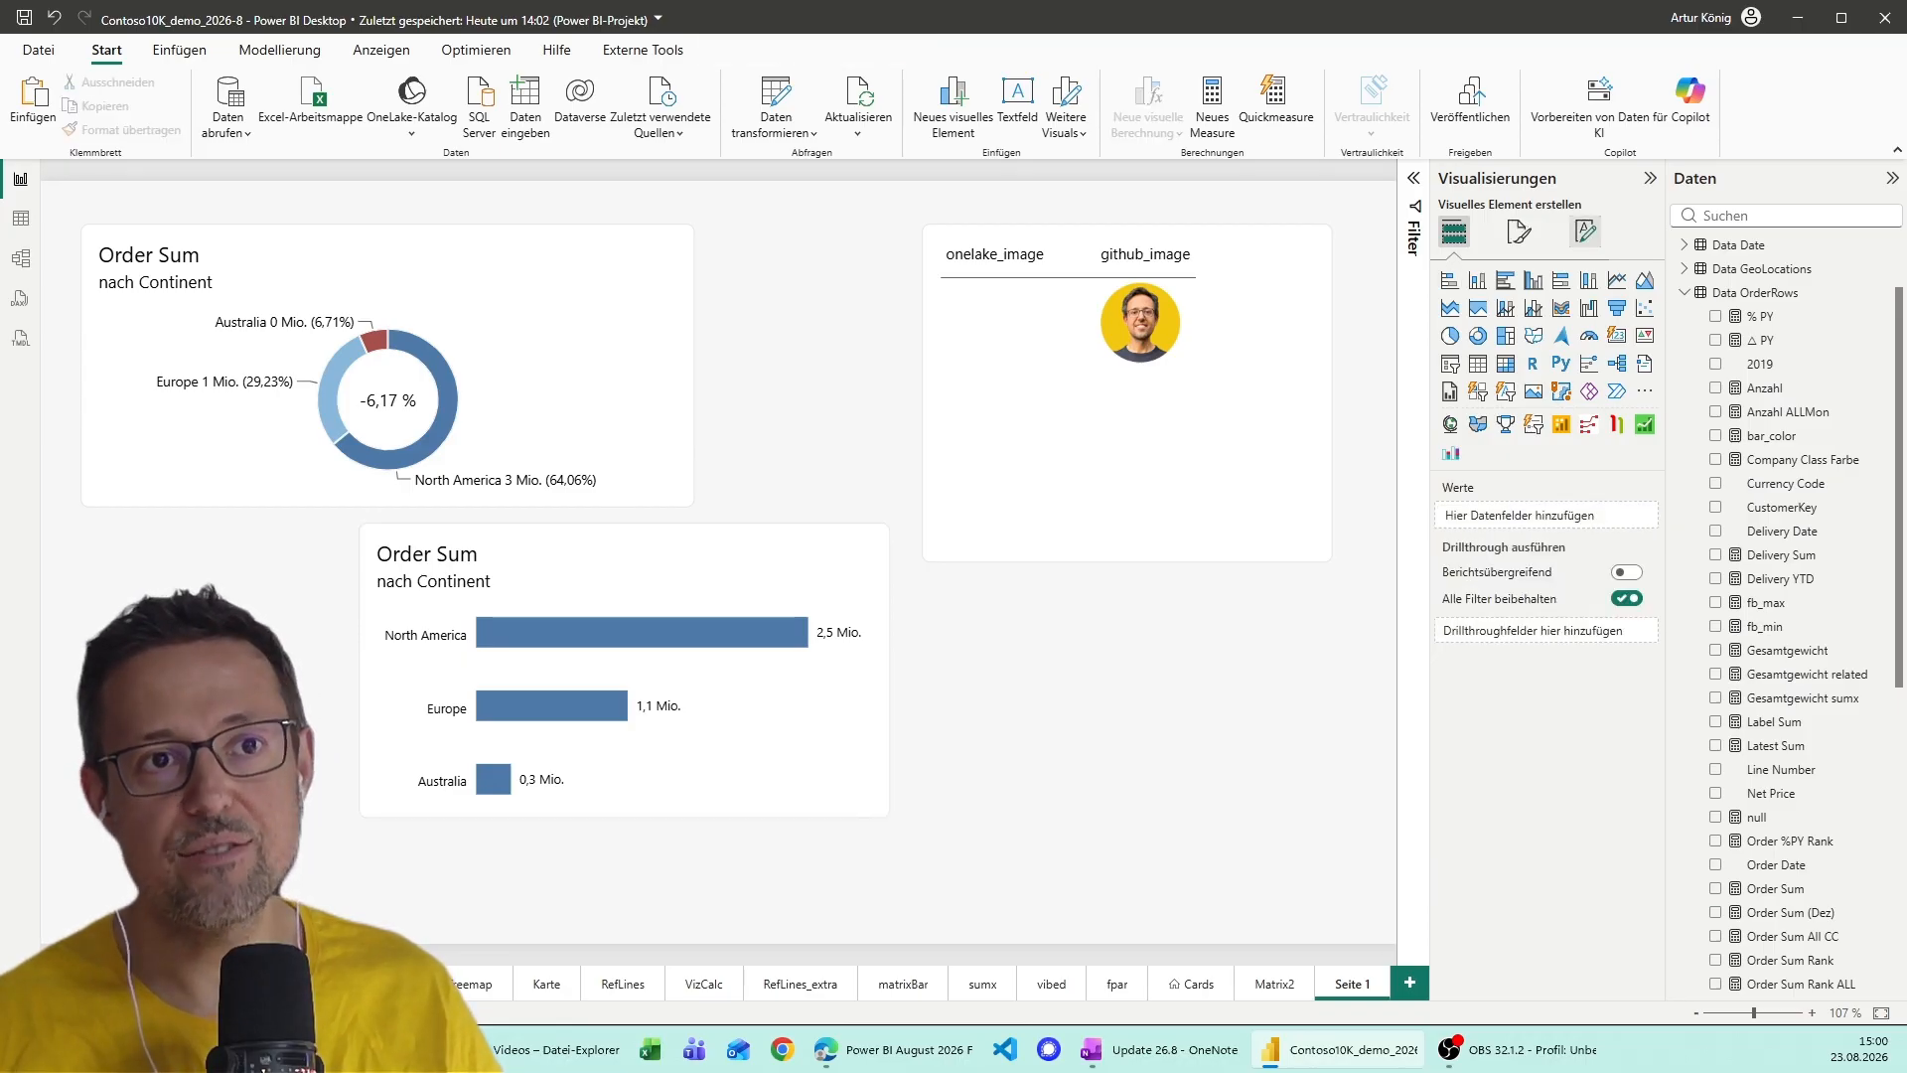
Show the report theme (Design) settings, and open the page Cards to look at the Date slicer's formatting options.
{"action": "left_click", "coordinate": [1585, 231]}
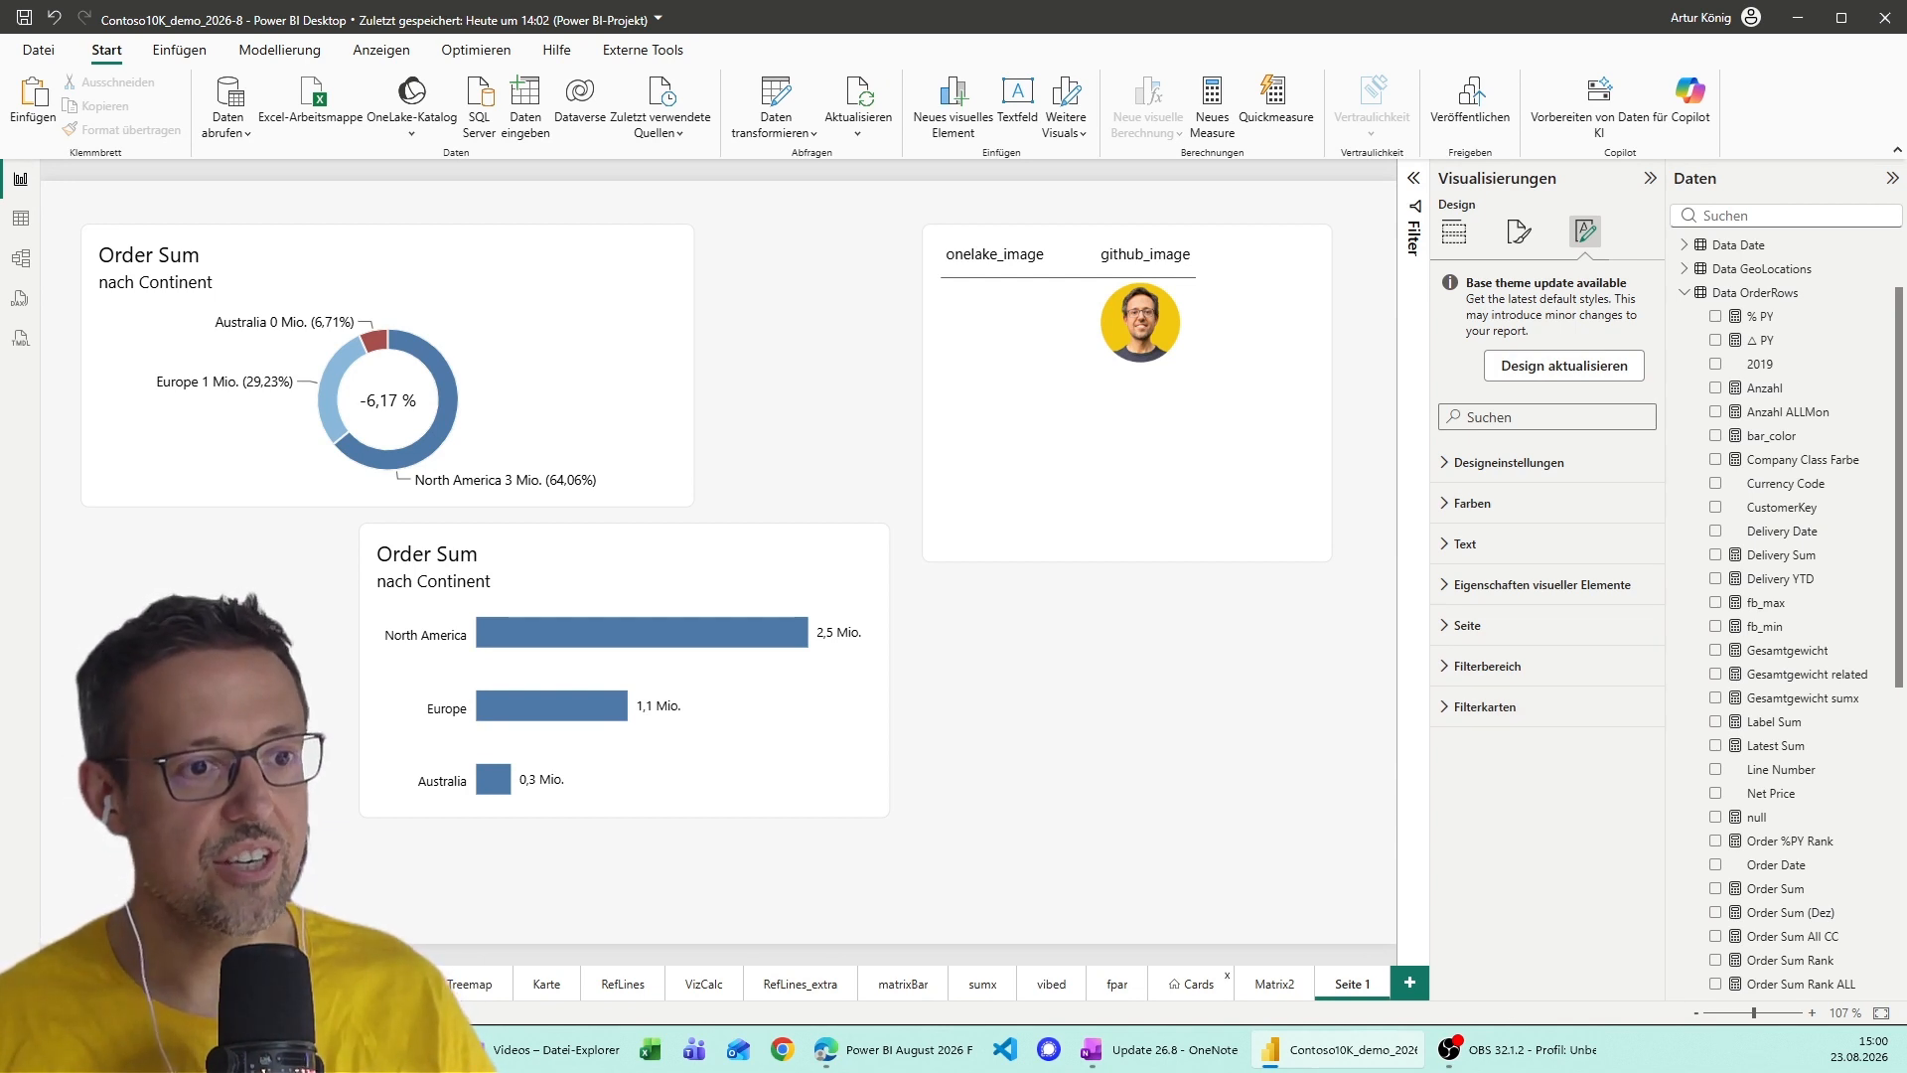
{"action": "left_click", "coordinate": [1194, 984]}
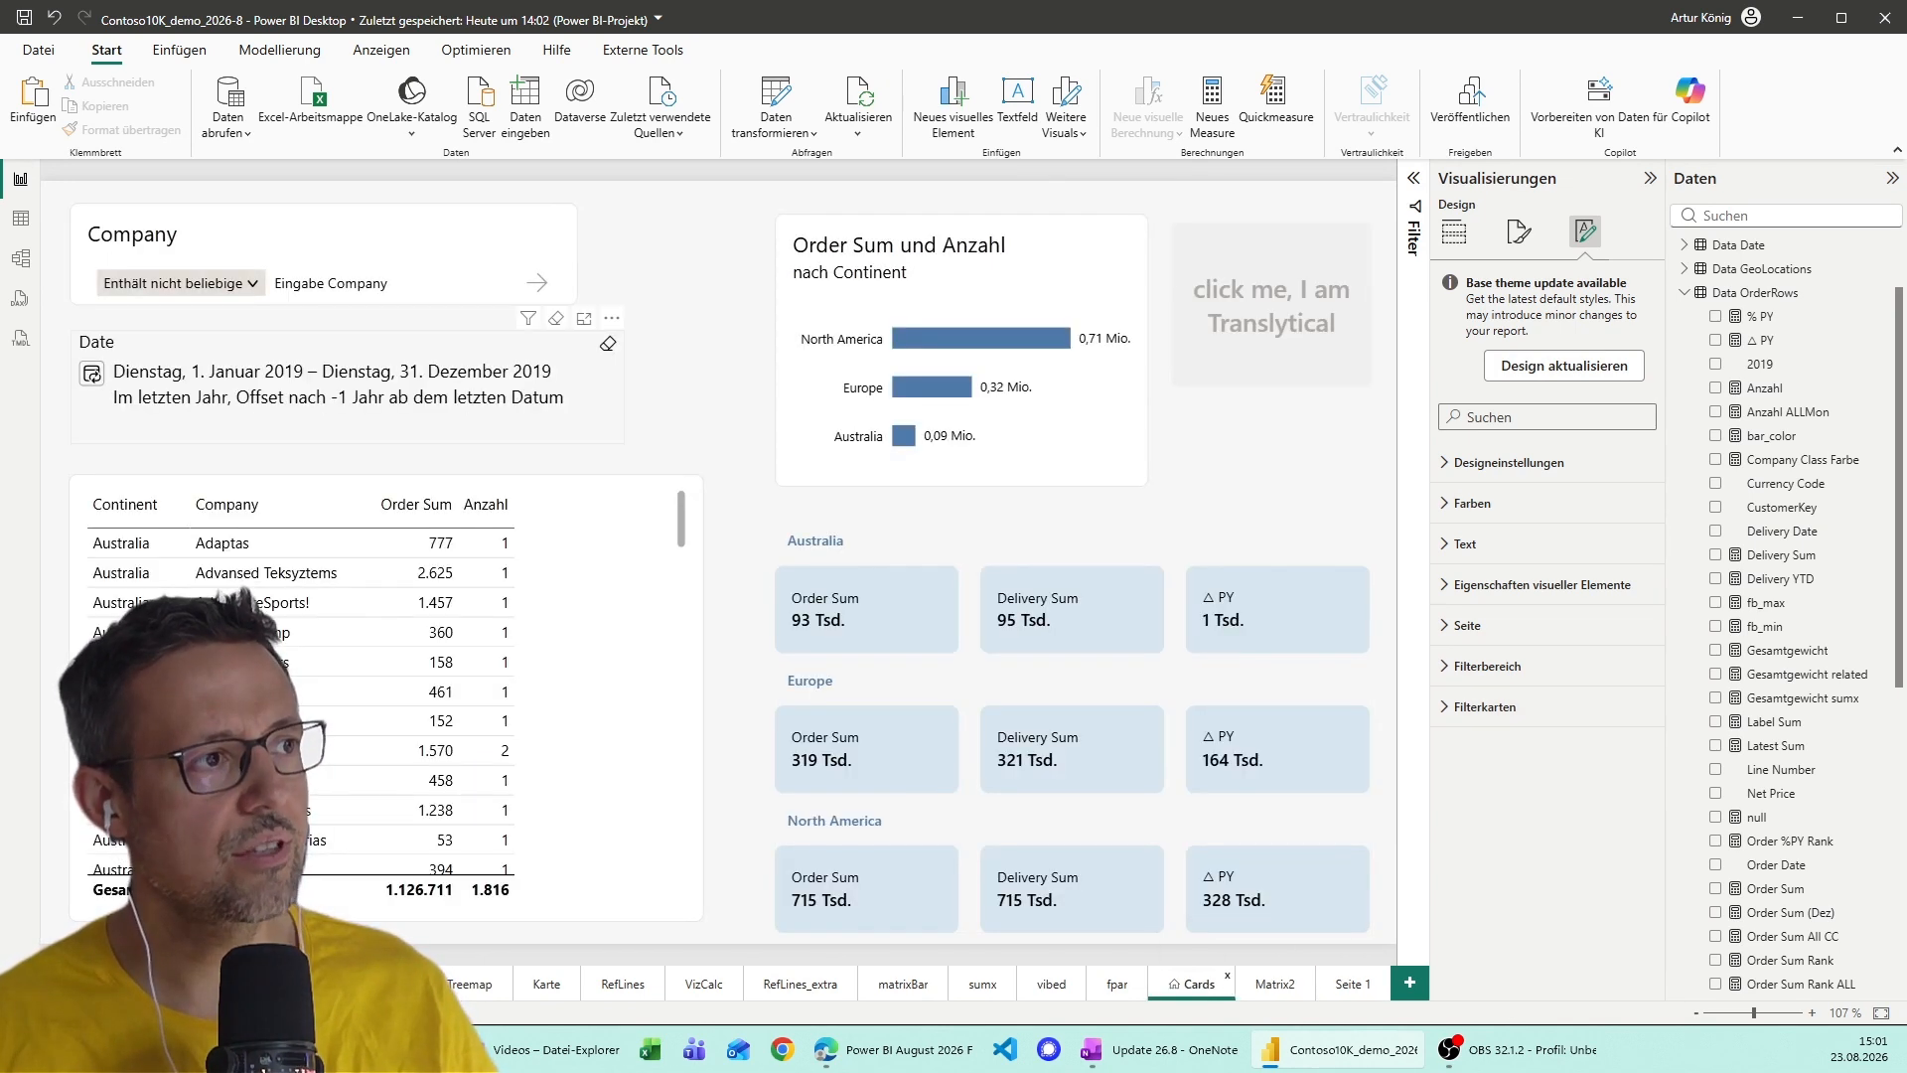
{"action": "left_click", "coordinate": [477, 422]}
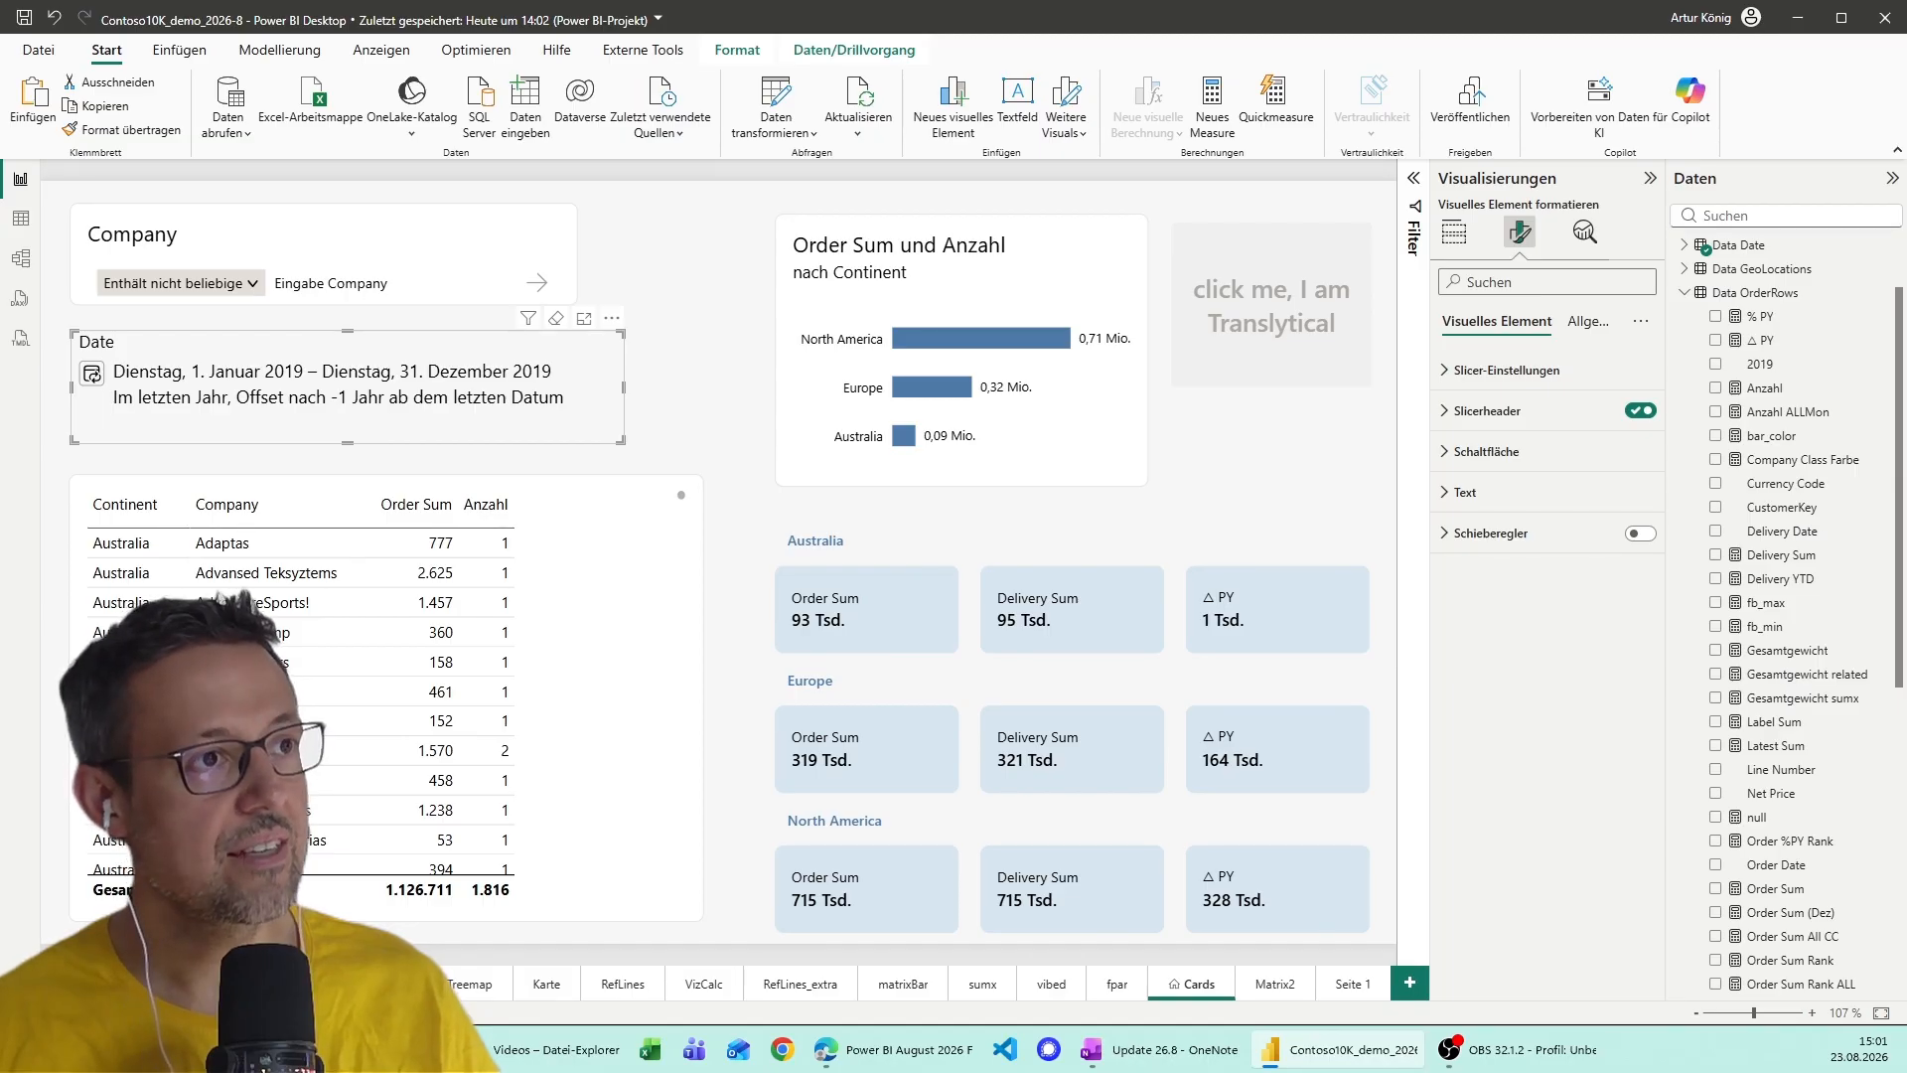
{"action": "key", "text": "Escape"}
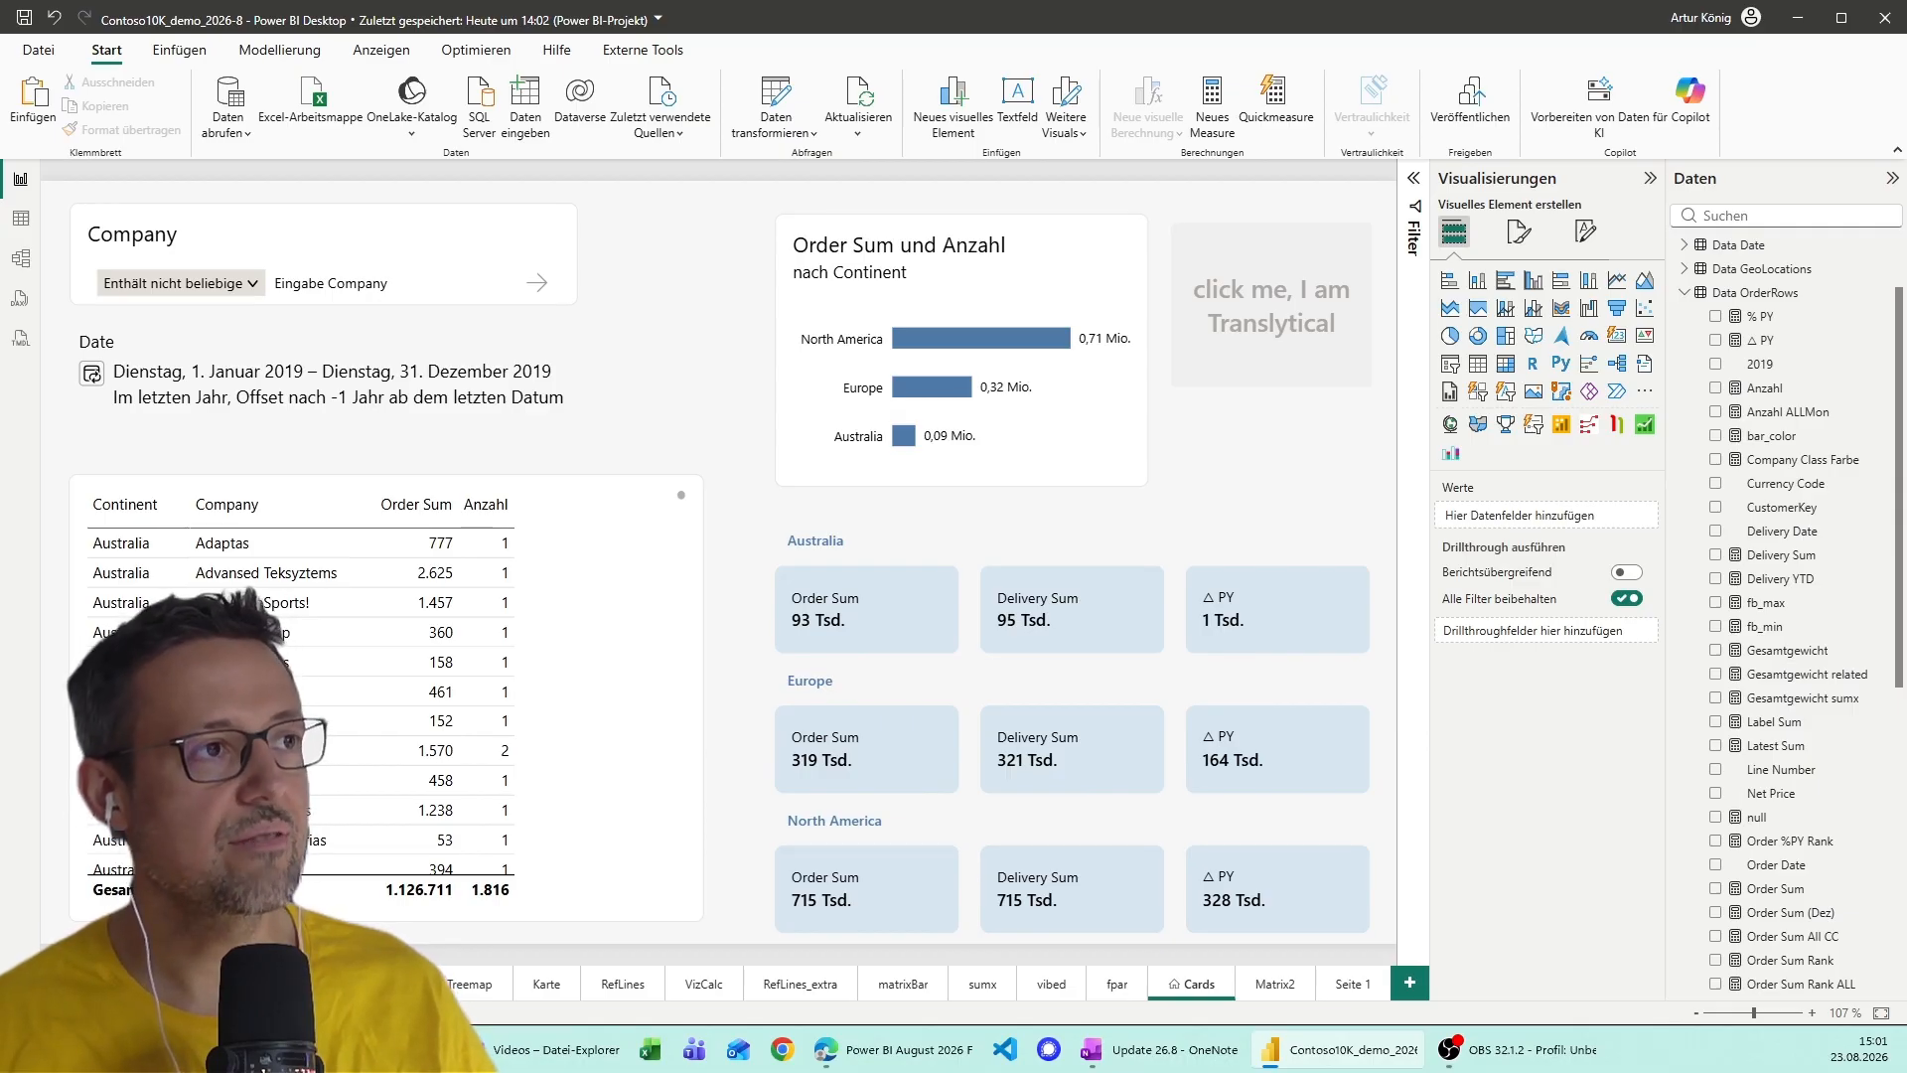
Open the Power BI project in Visual Studio Code and float its window over the report.
{"action": "left_click", "coordinate": [657, 19]}
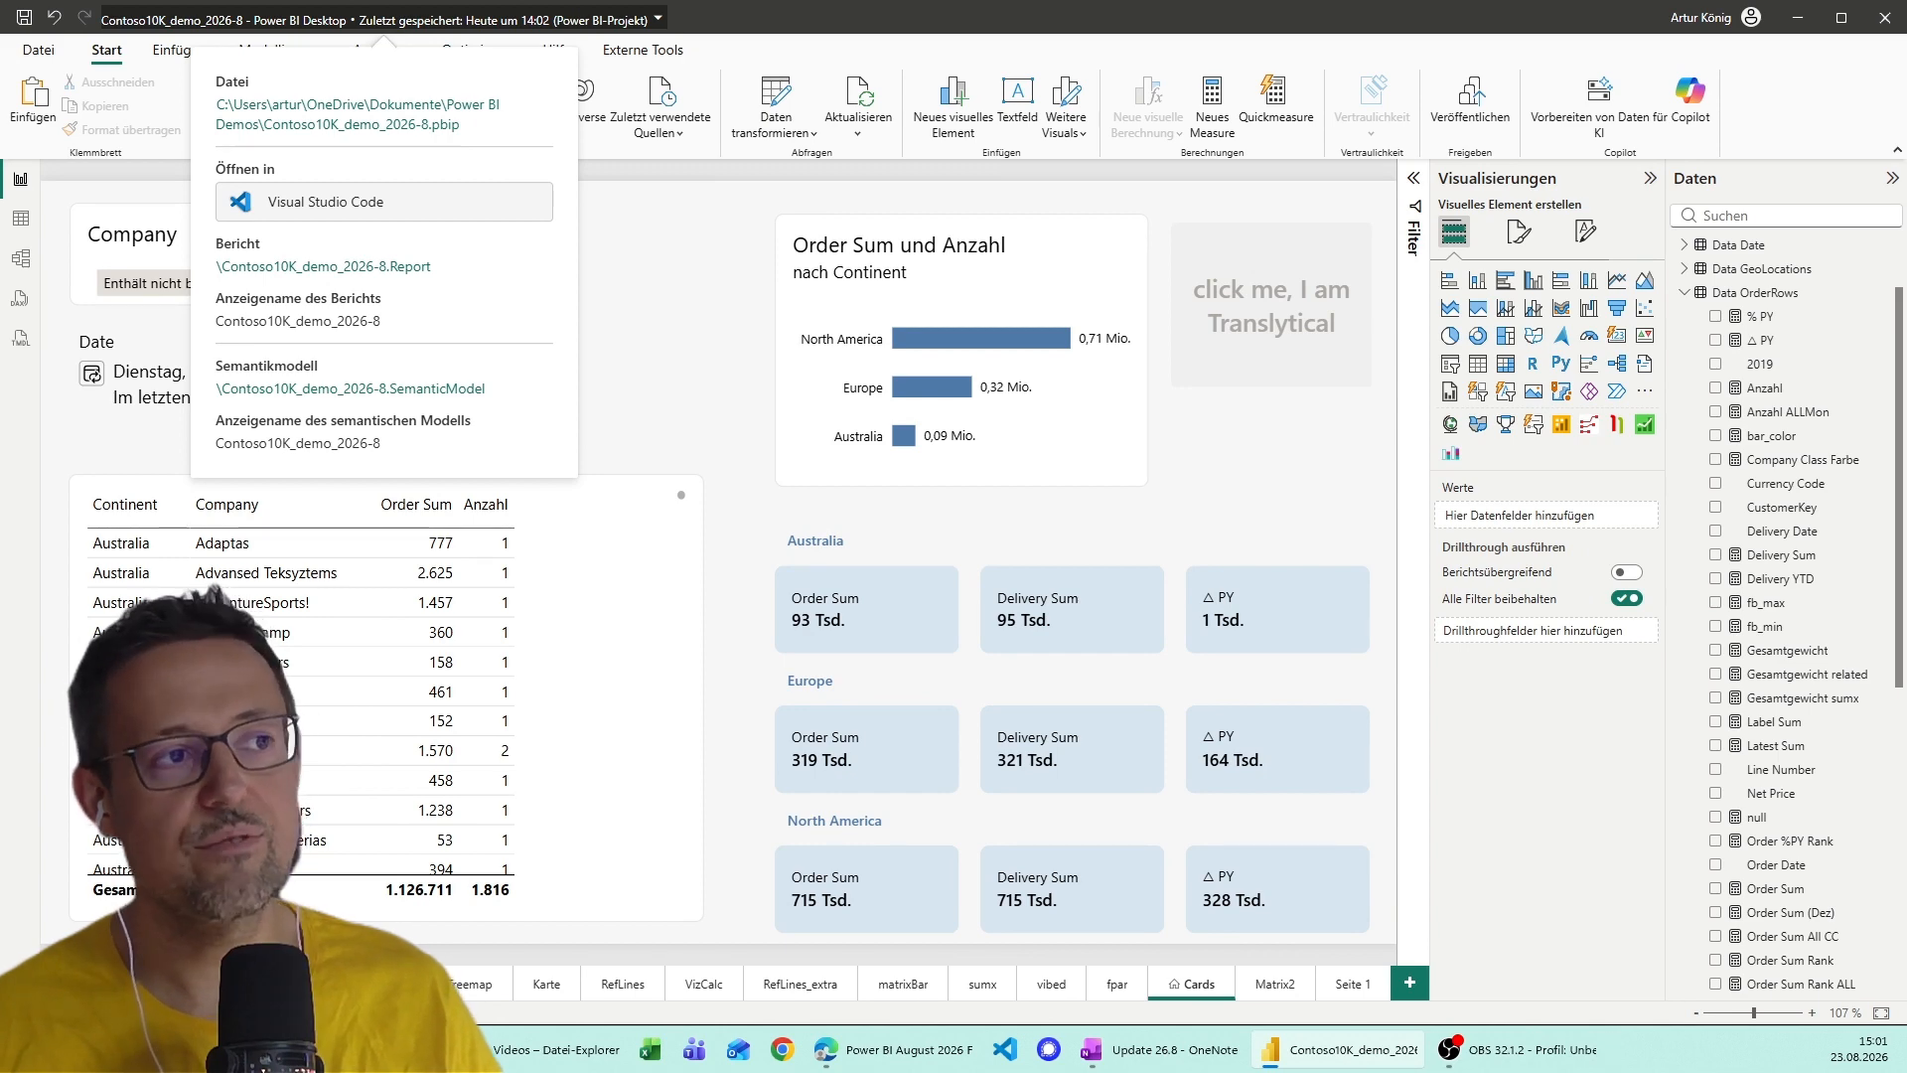
{"action": "left_click", "coordinate": [384, 202]}
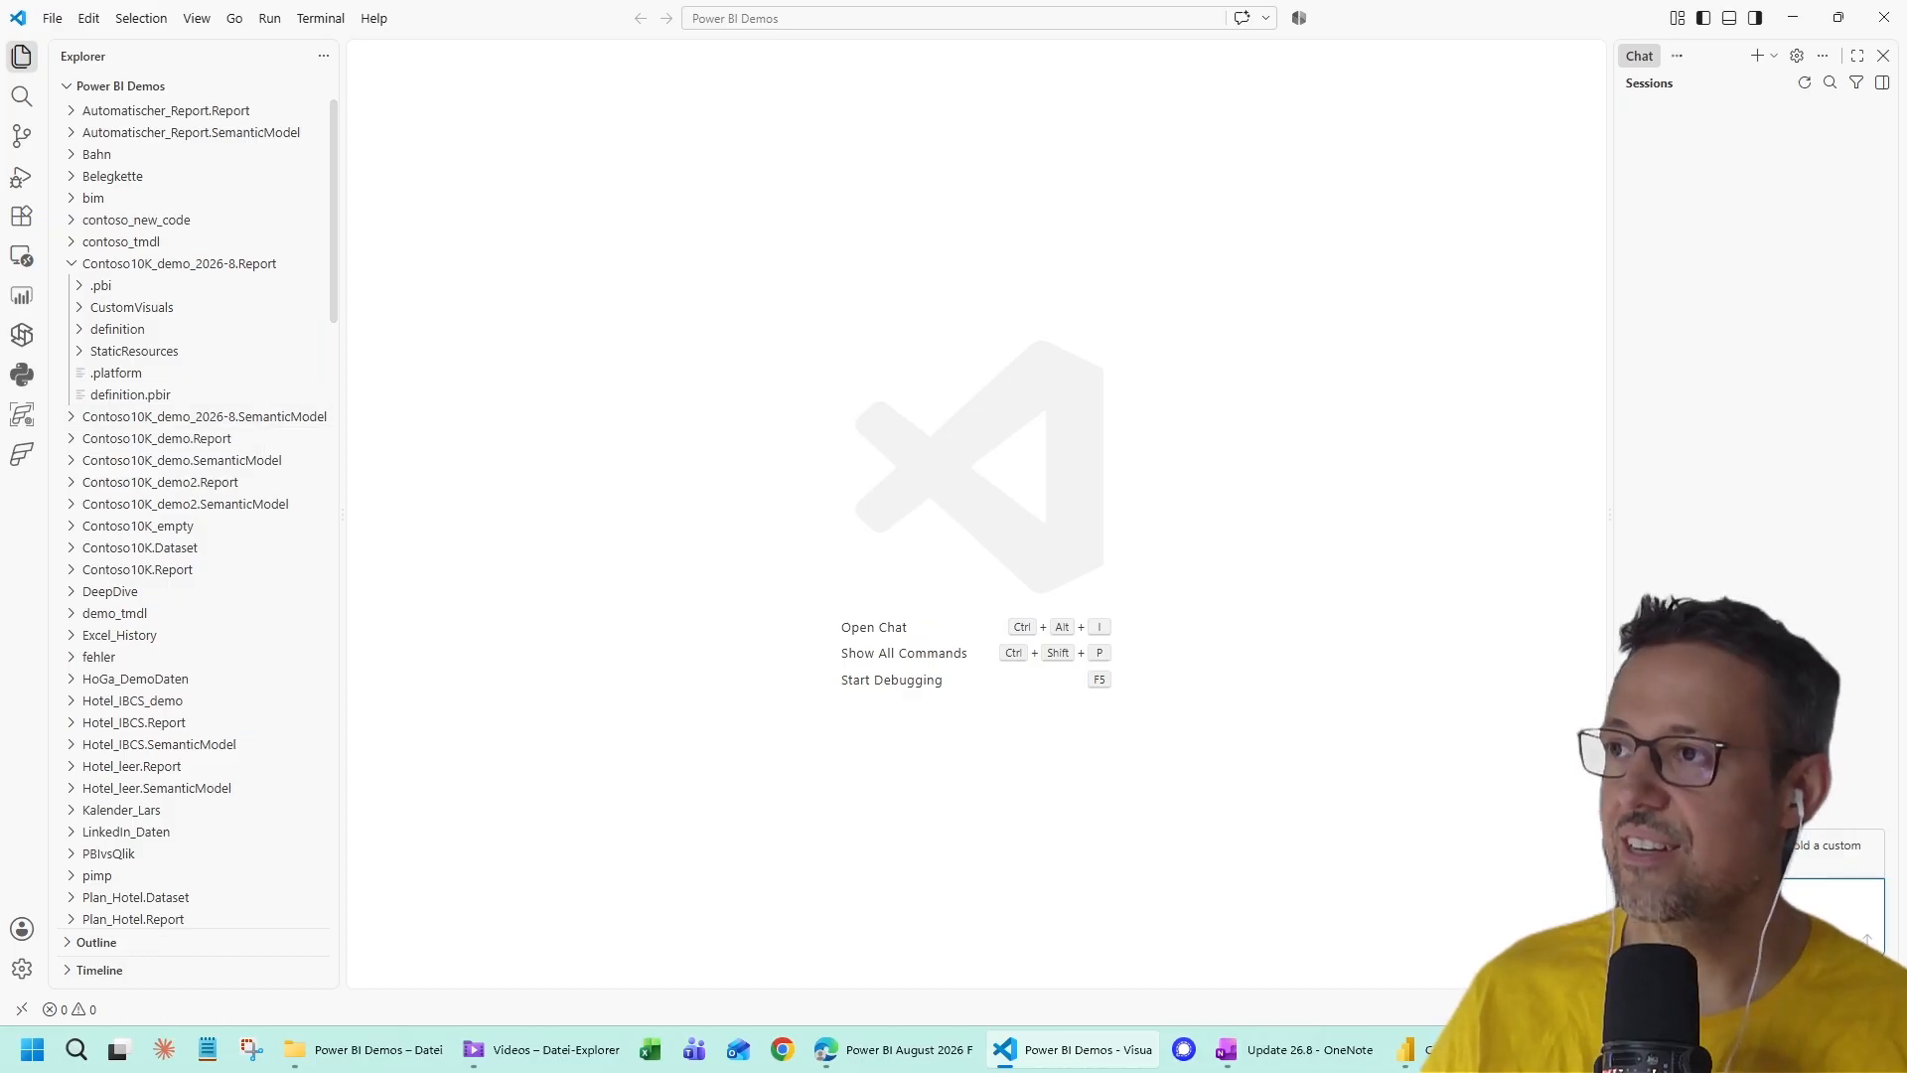
{"action": "left_click_drag", "start_coordinate": [588, 18], "coordinate": [900, 272]}
{"action": "left_click_drag", "start_coordinate": [640, 236], "coordinate": [834, 168]}
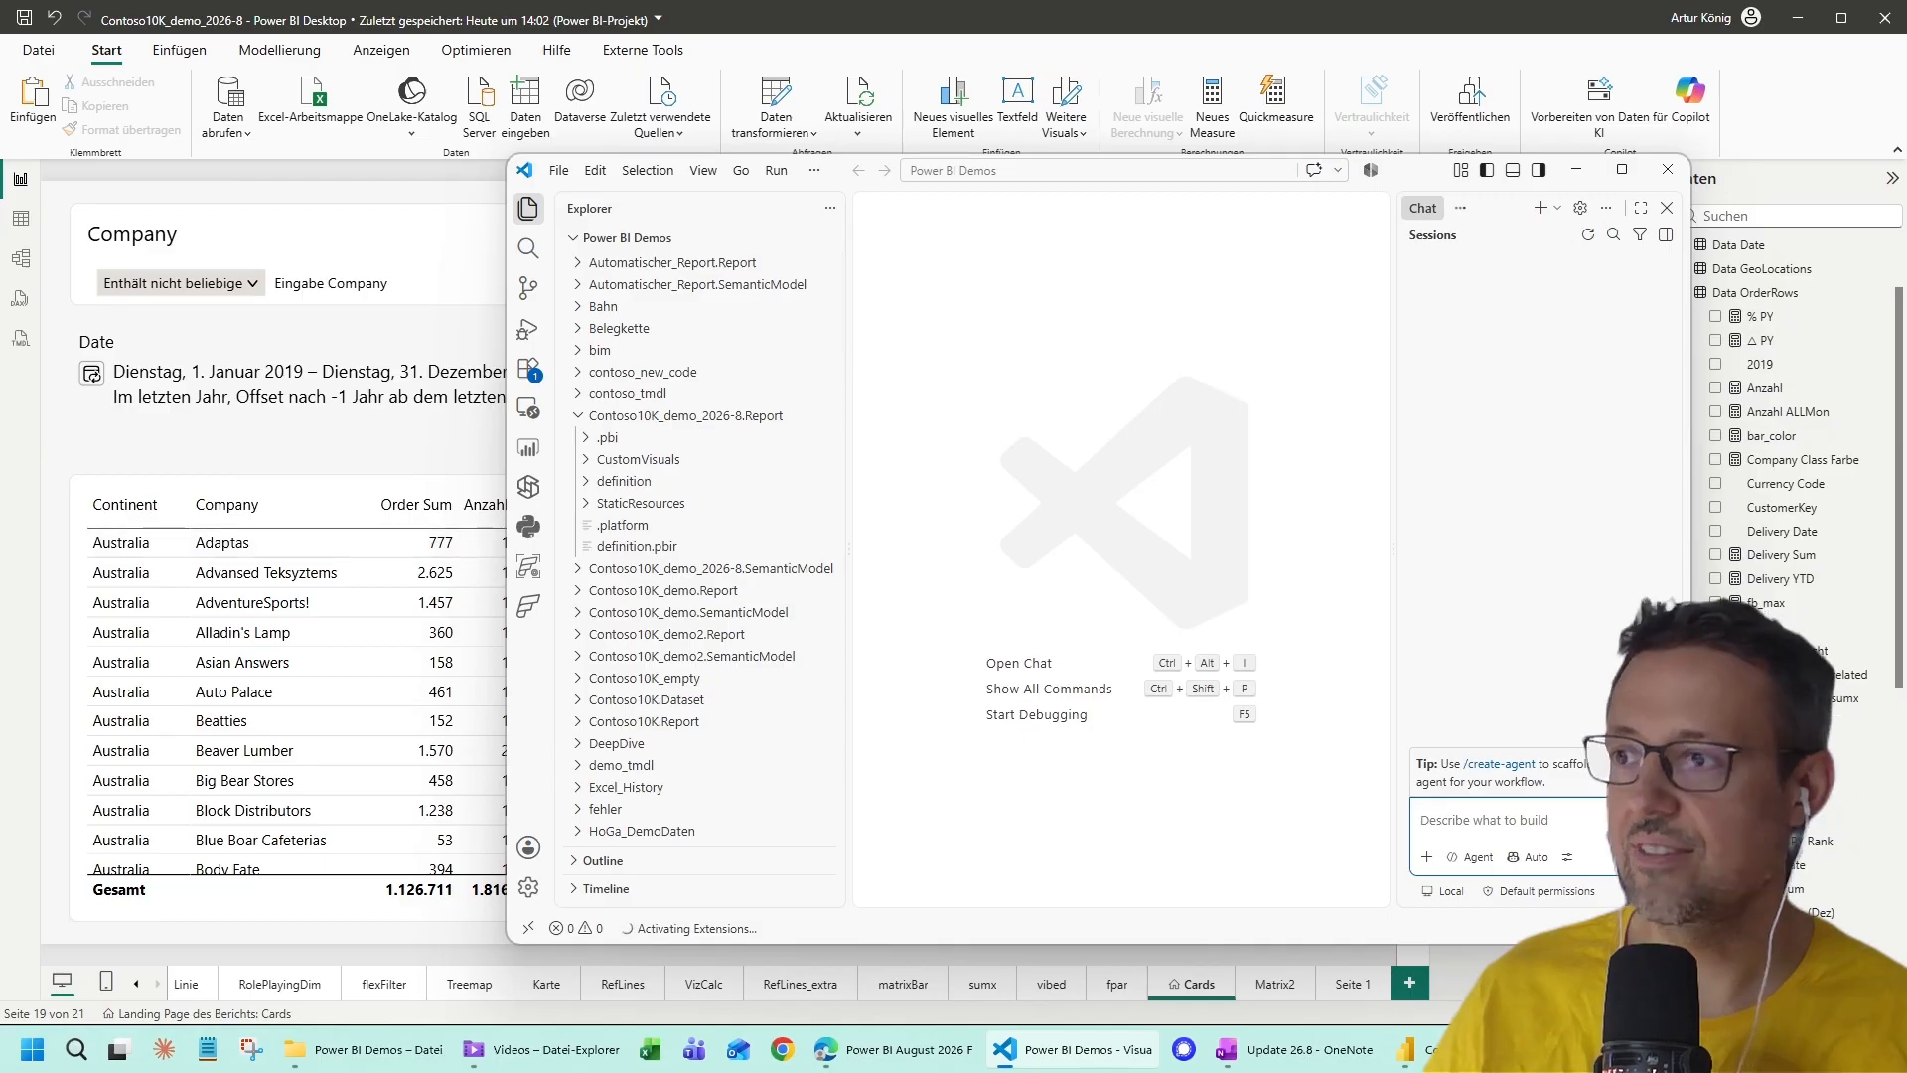
Maximize the editor and look through the page folders in the definition of Contoso10K_demo.Report.
{"action": "left_click", "coordinate": [664, 590]}
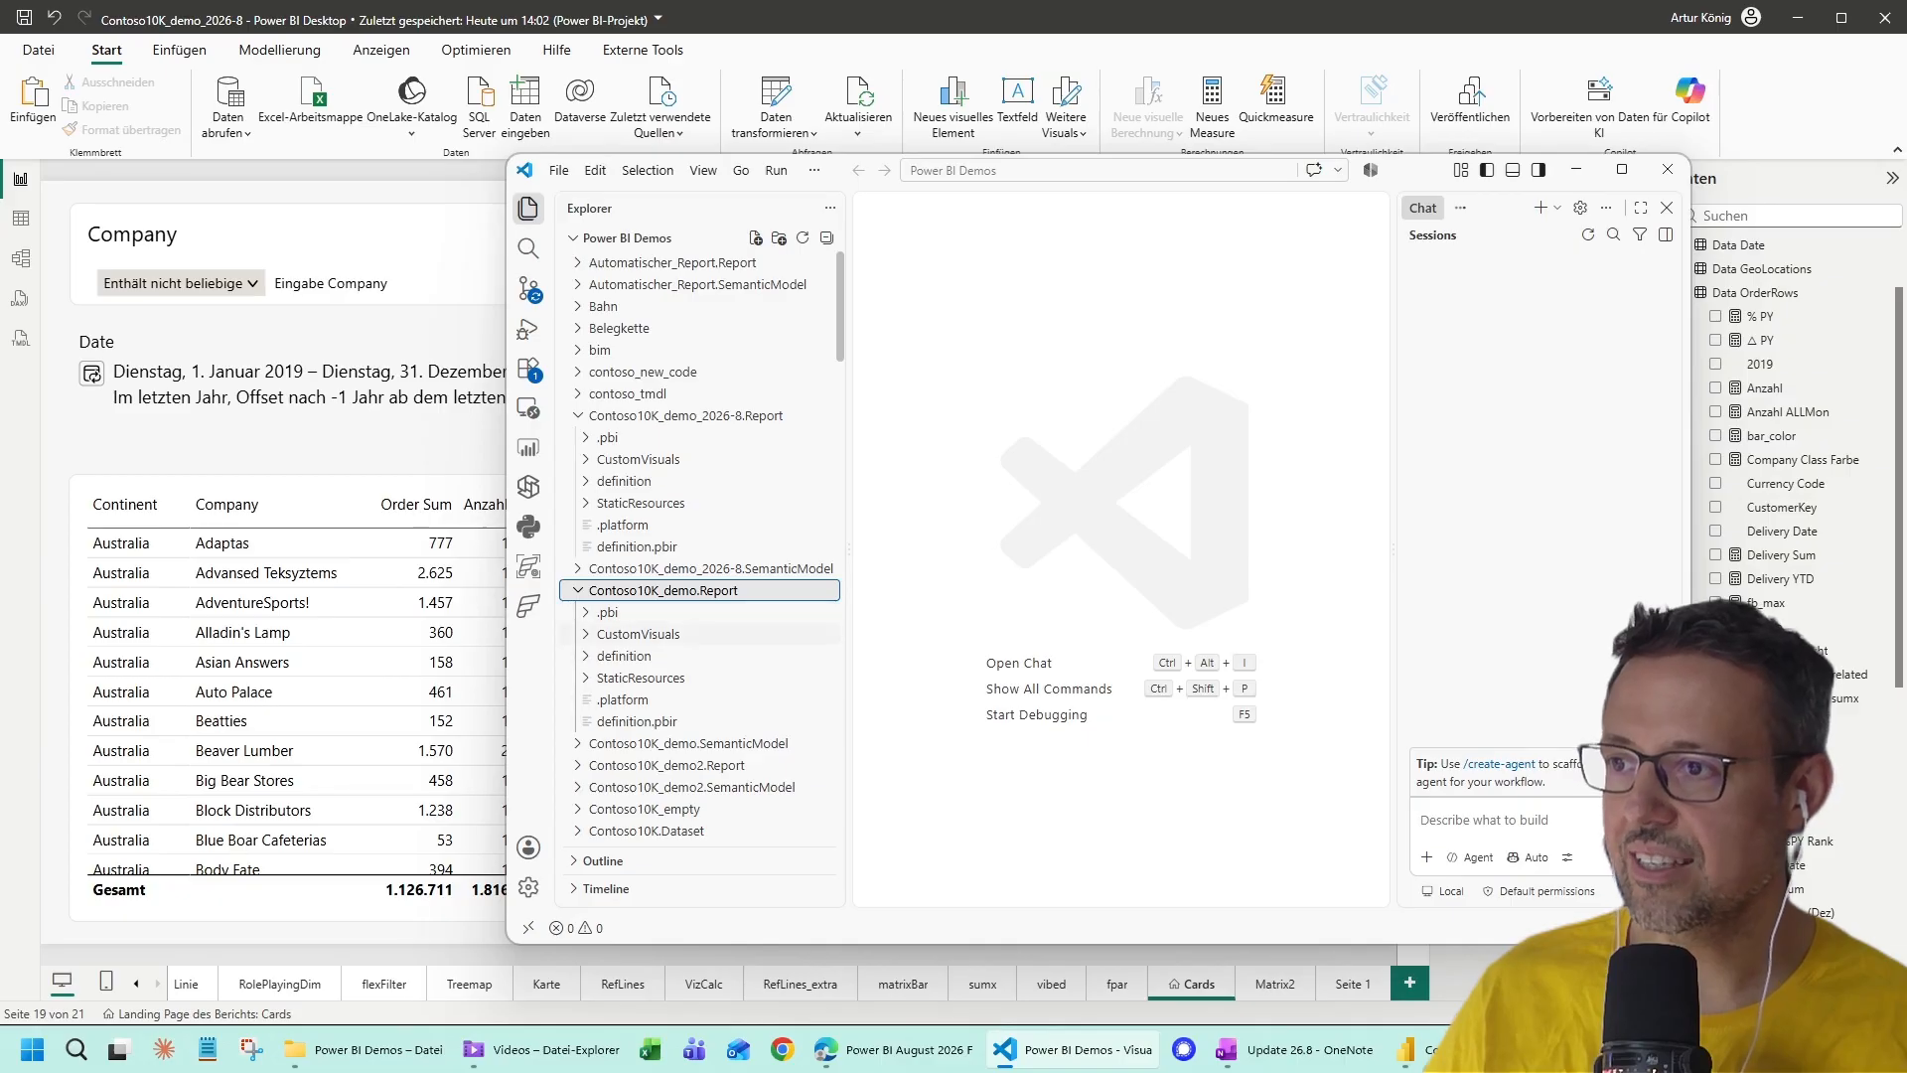
{"action": "left_click", "coordinate": [1622, 169]}
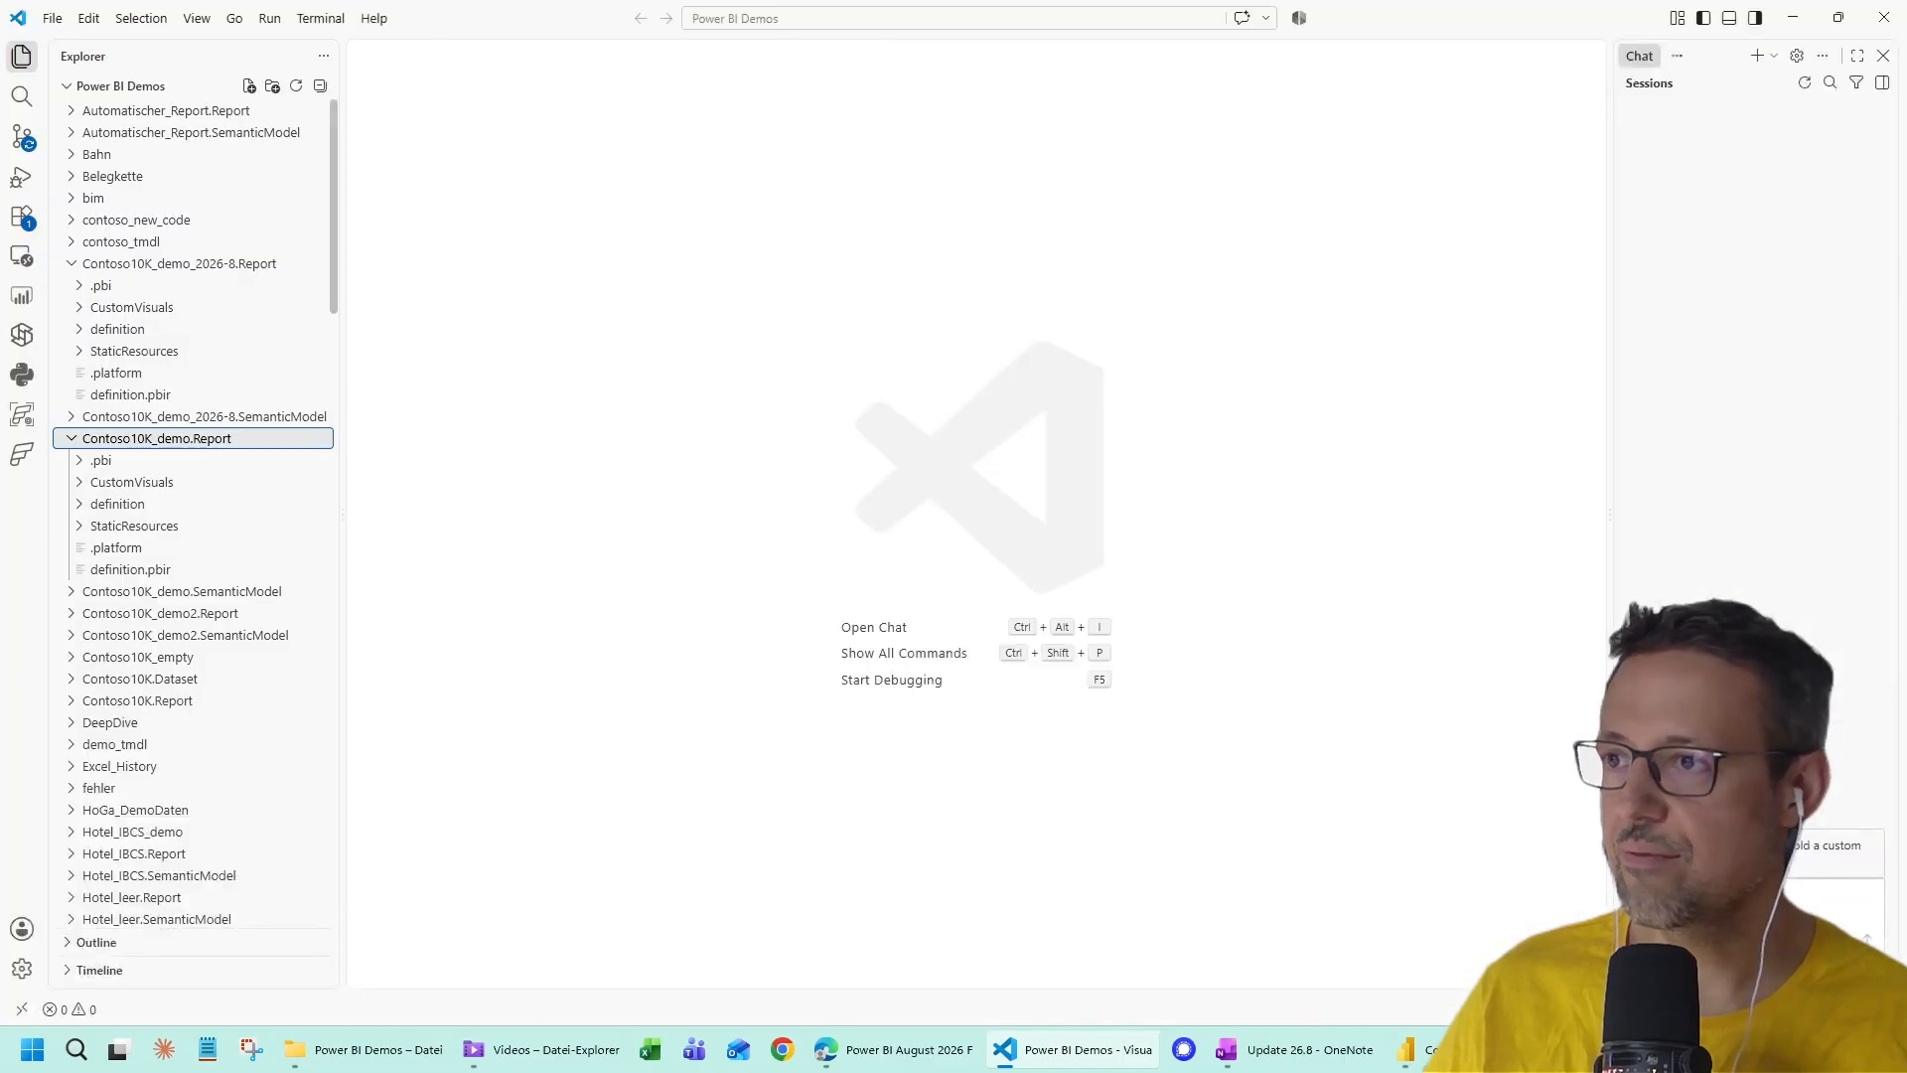
{"action": "left_click", "coordinate": [80, 504]}
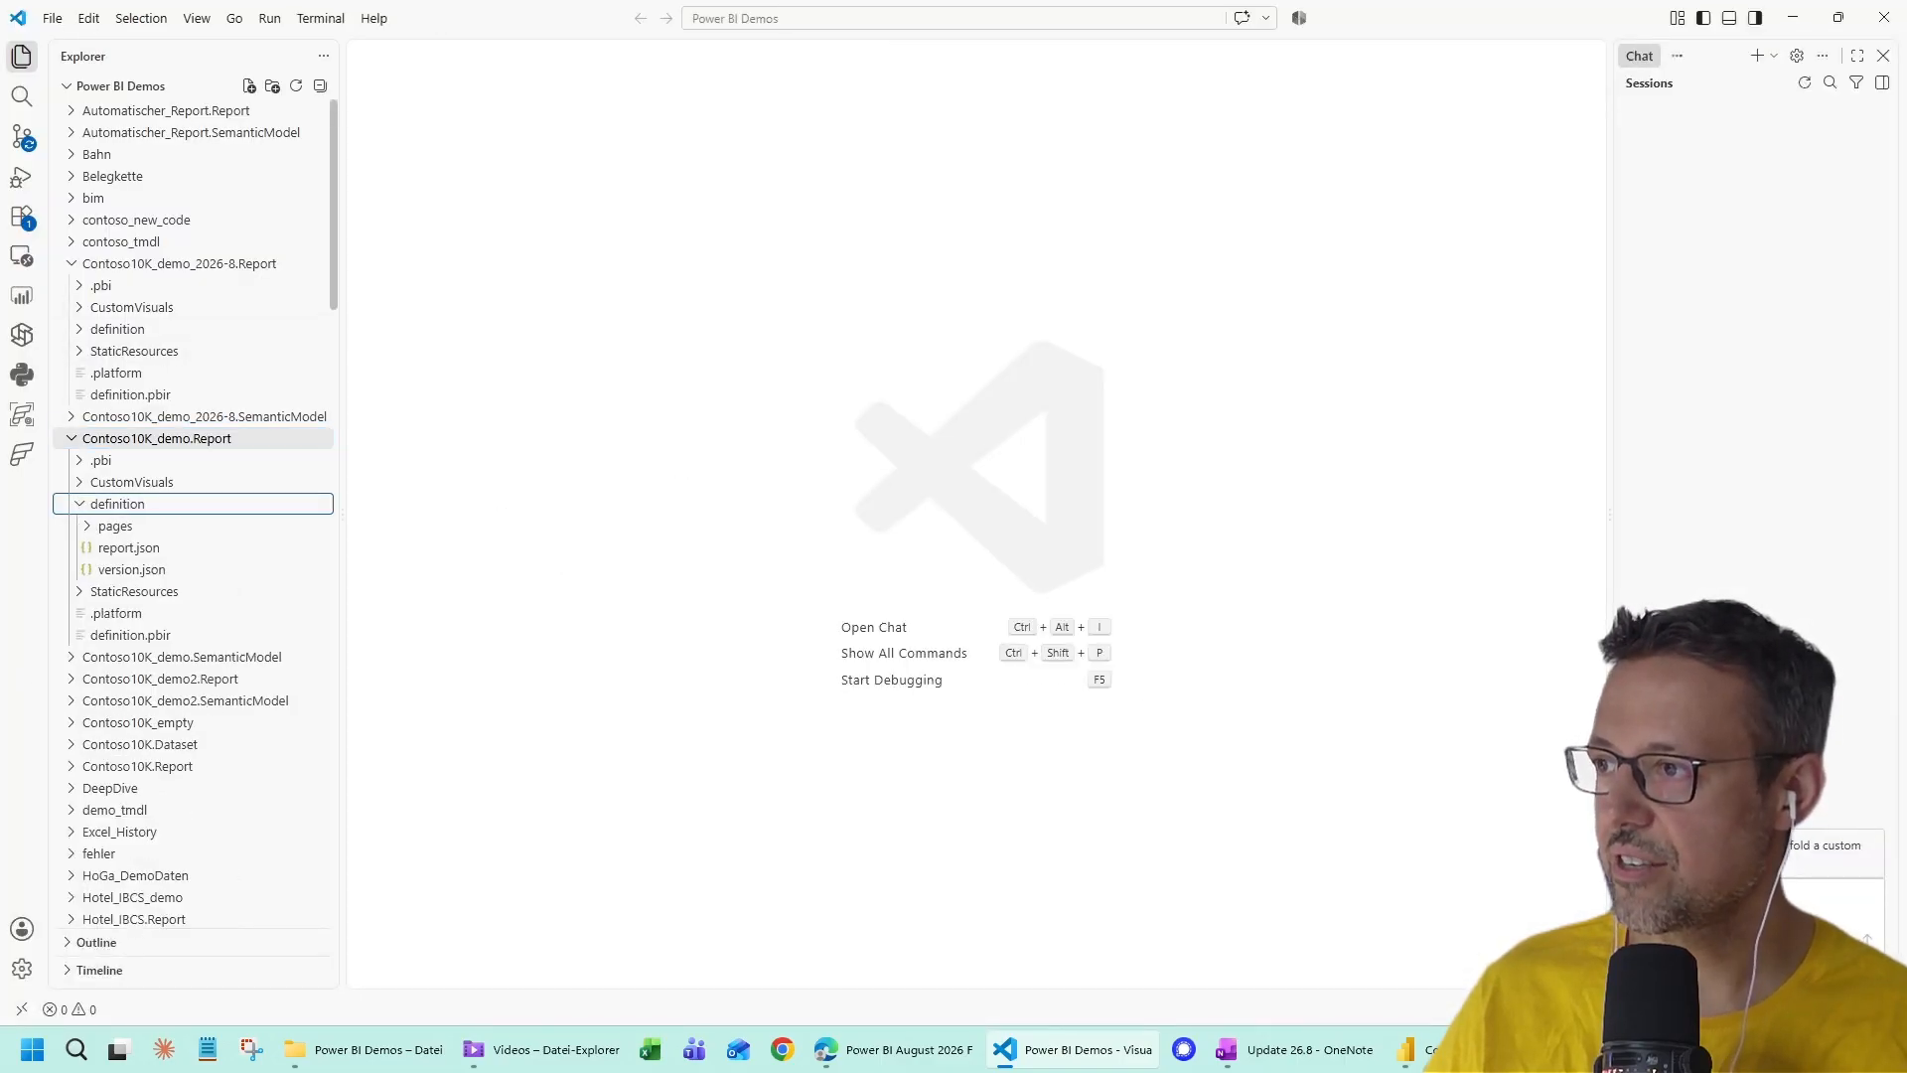
{"action": "left_click", "coordinate": [109, 527]}
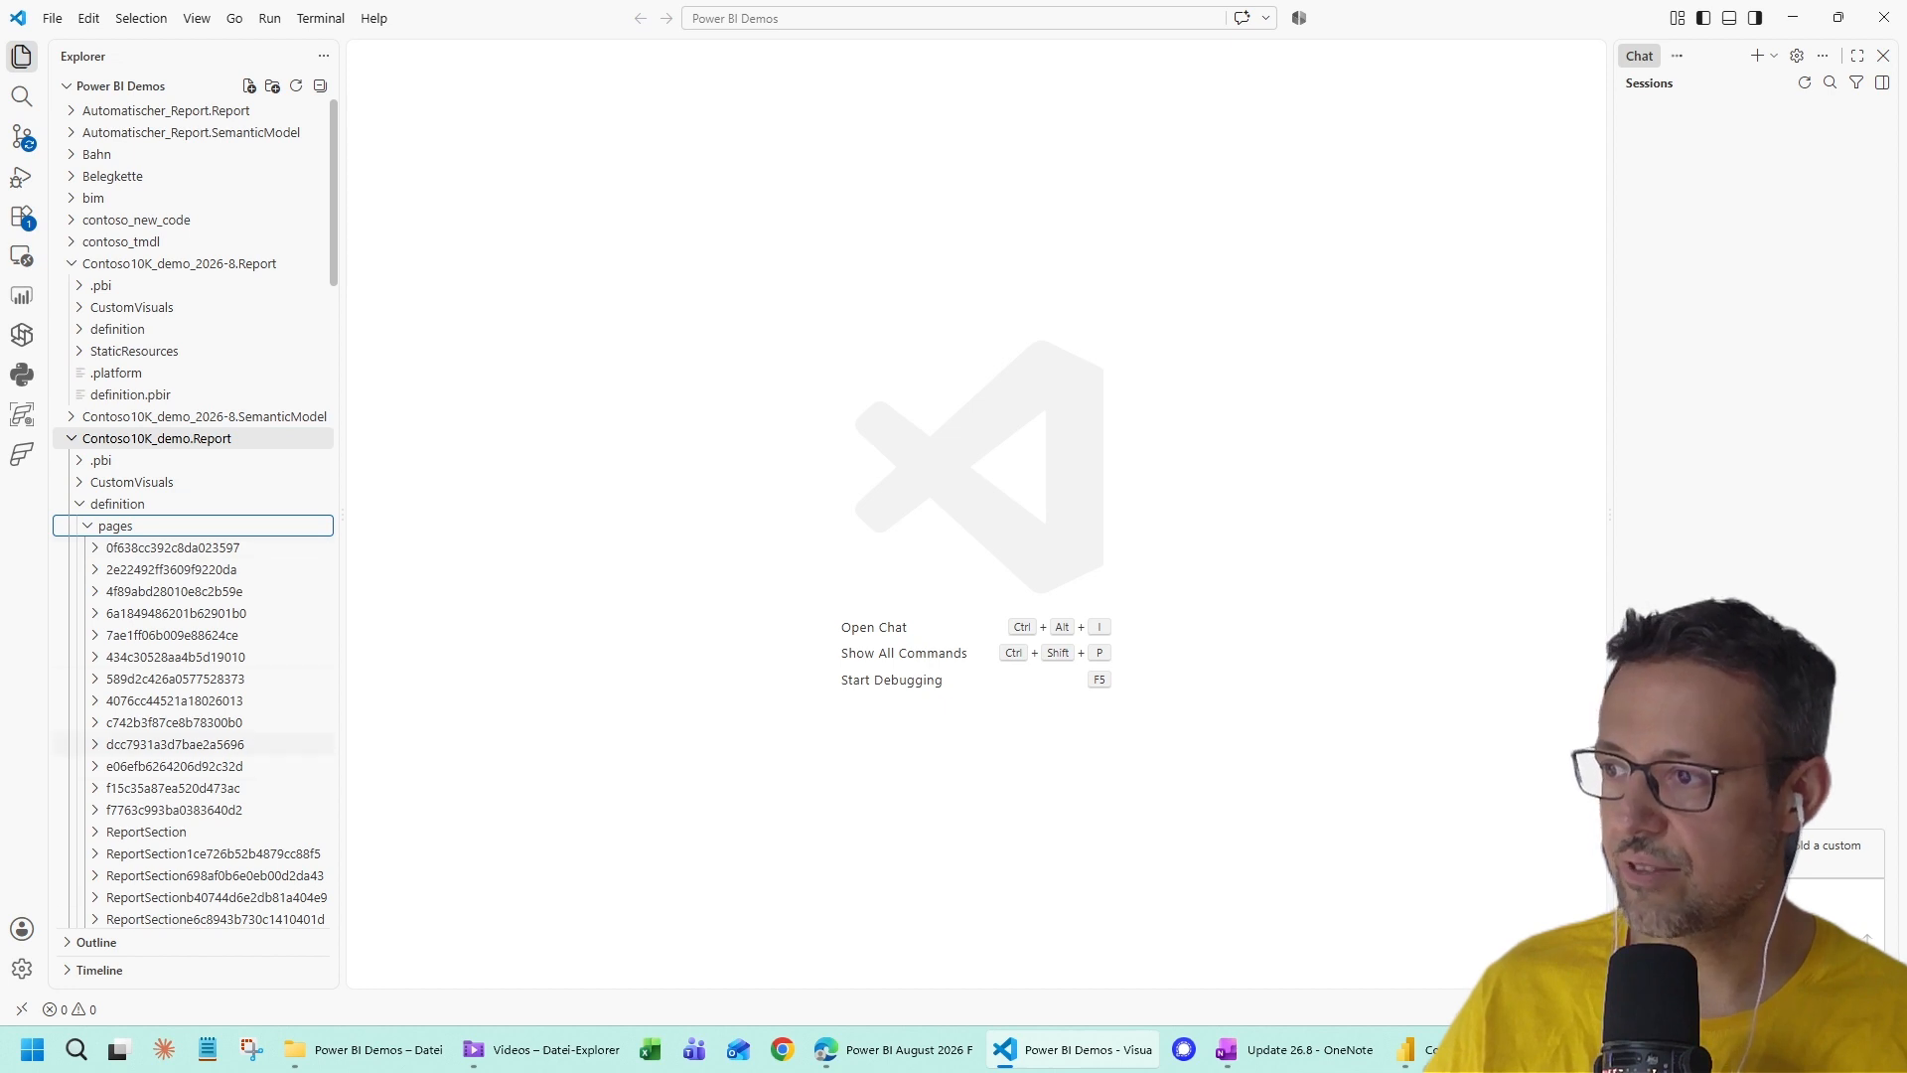
{"action": "scroll", "coordinate": [193, 745], "scroll_direction": "down", "scroll_amount": 3}
{"action": "scroll", "coordinate": [193, 785], "scroll_direction": "up", "scroll_amount": 3}
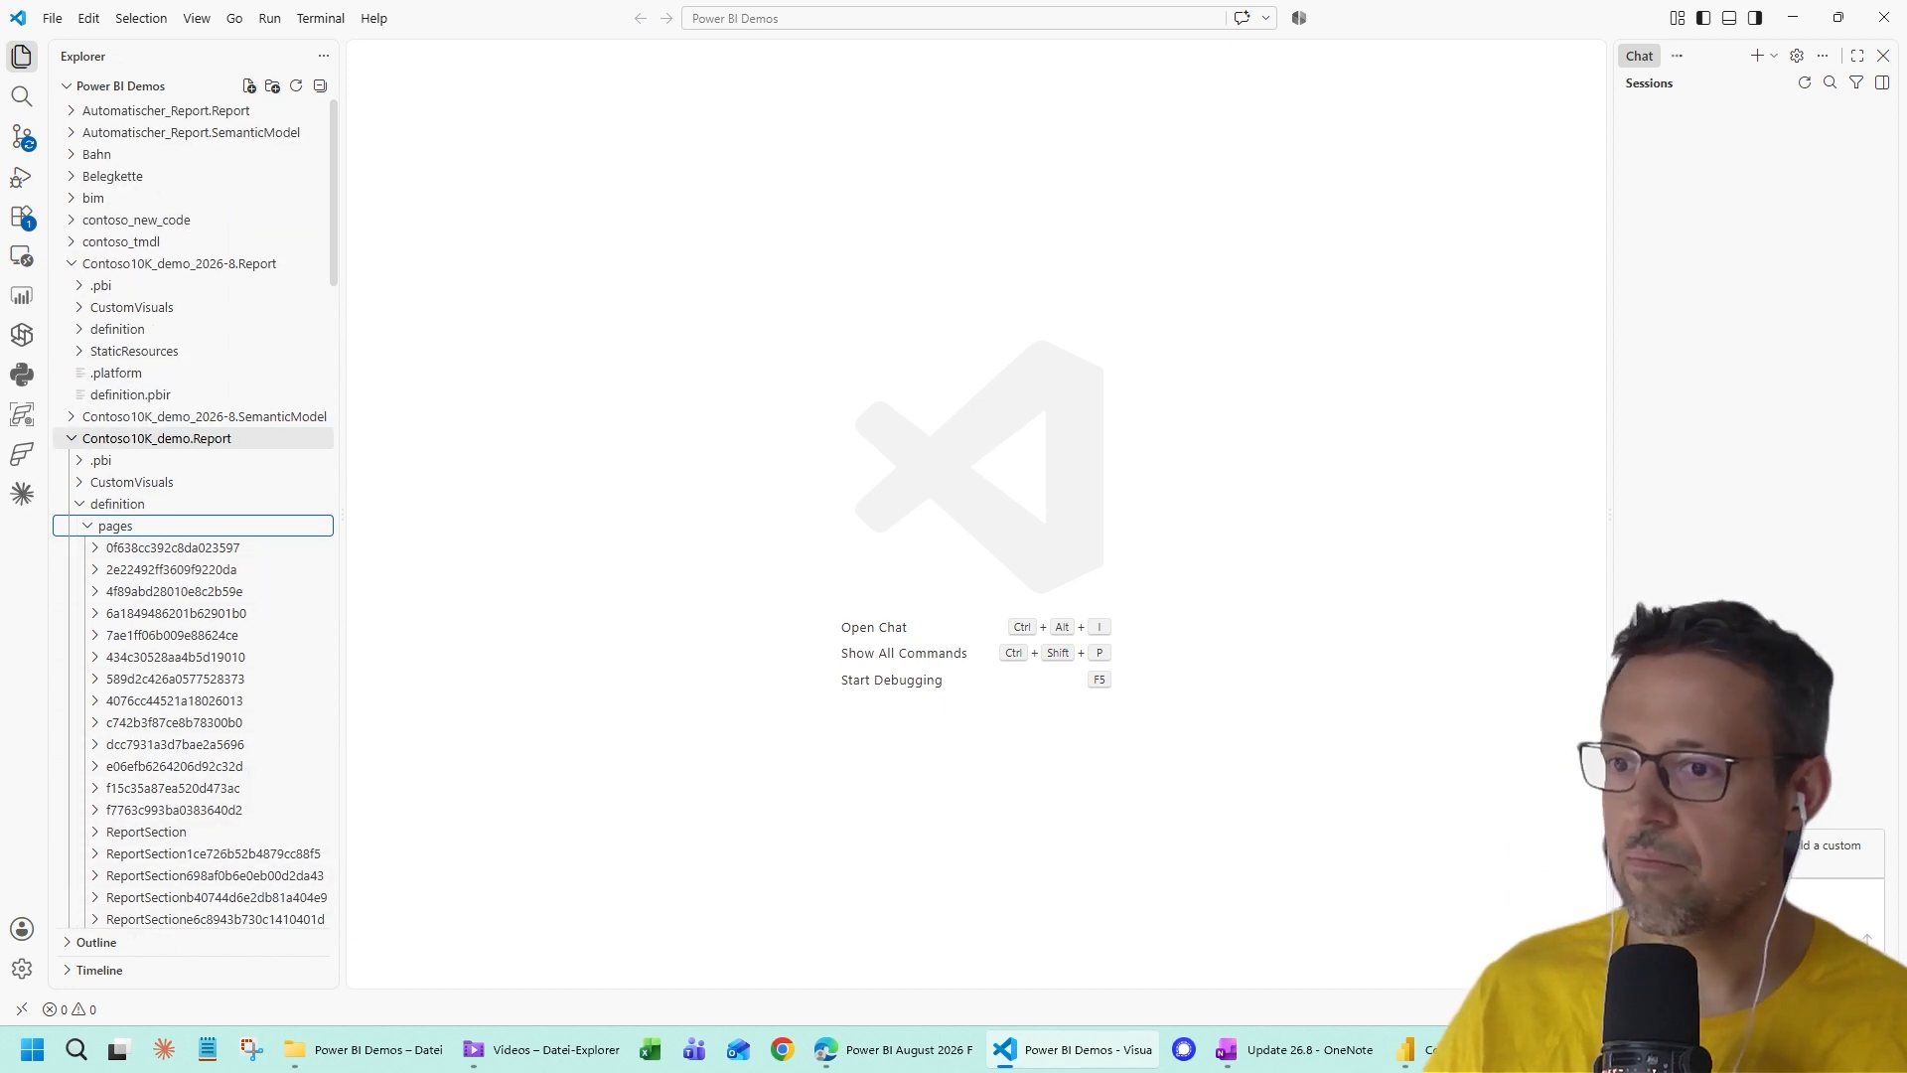
Switch back to Power BI Desktop and copy the object name of the Continent and Company table on the page Cards.
{"action": "left_click", "coordinate": [1406, 1049]}
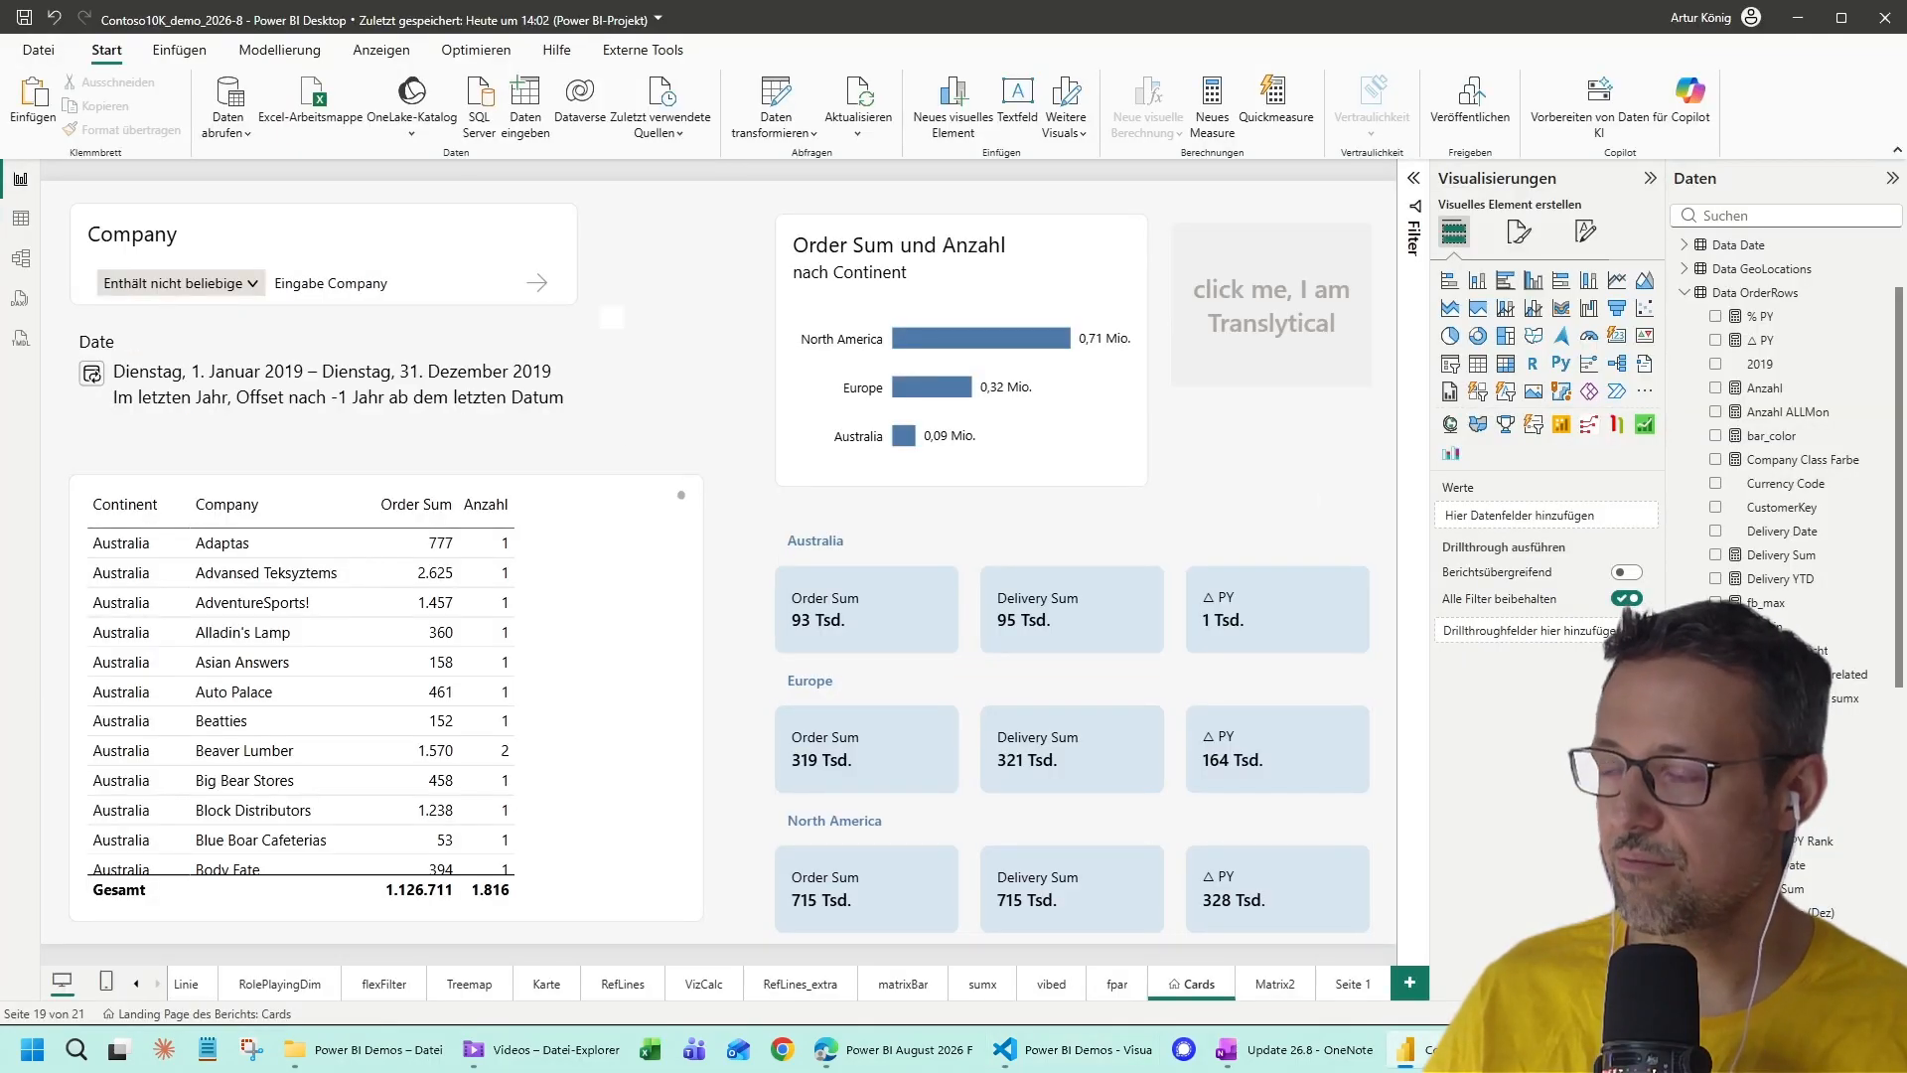
{"action": "left_click", "coordinate": [680, 494]}
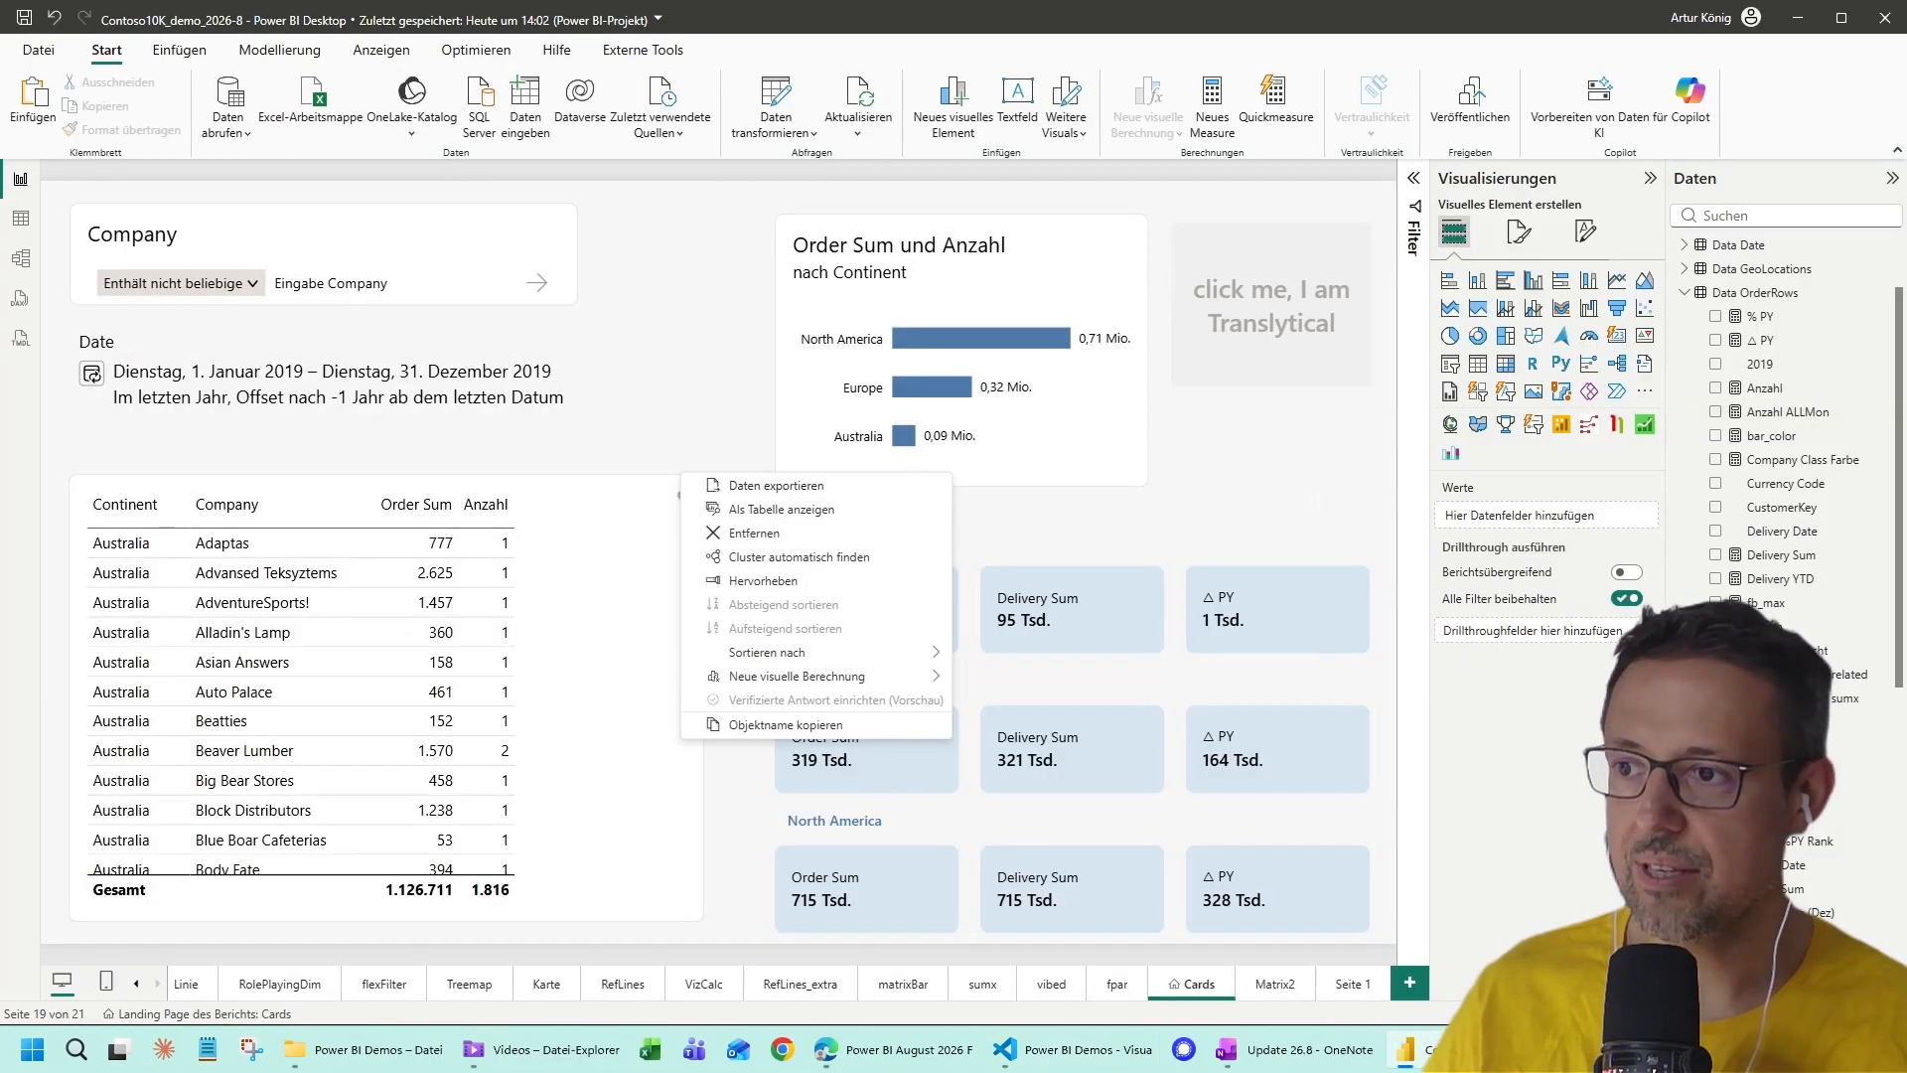
{"action": "left_click", "coordinate": [785, 726]}
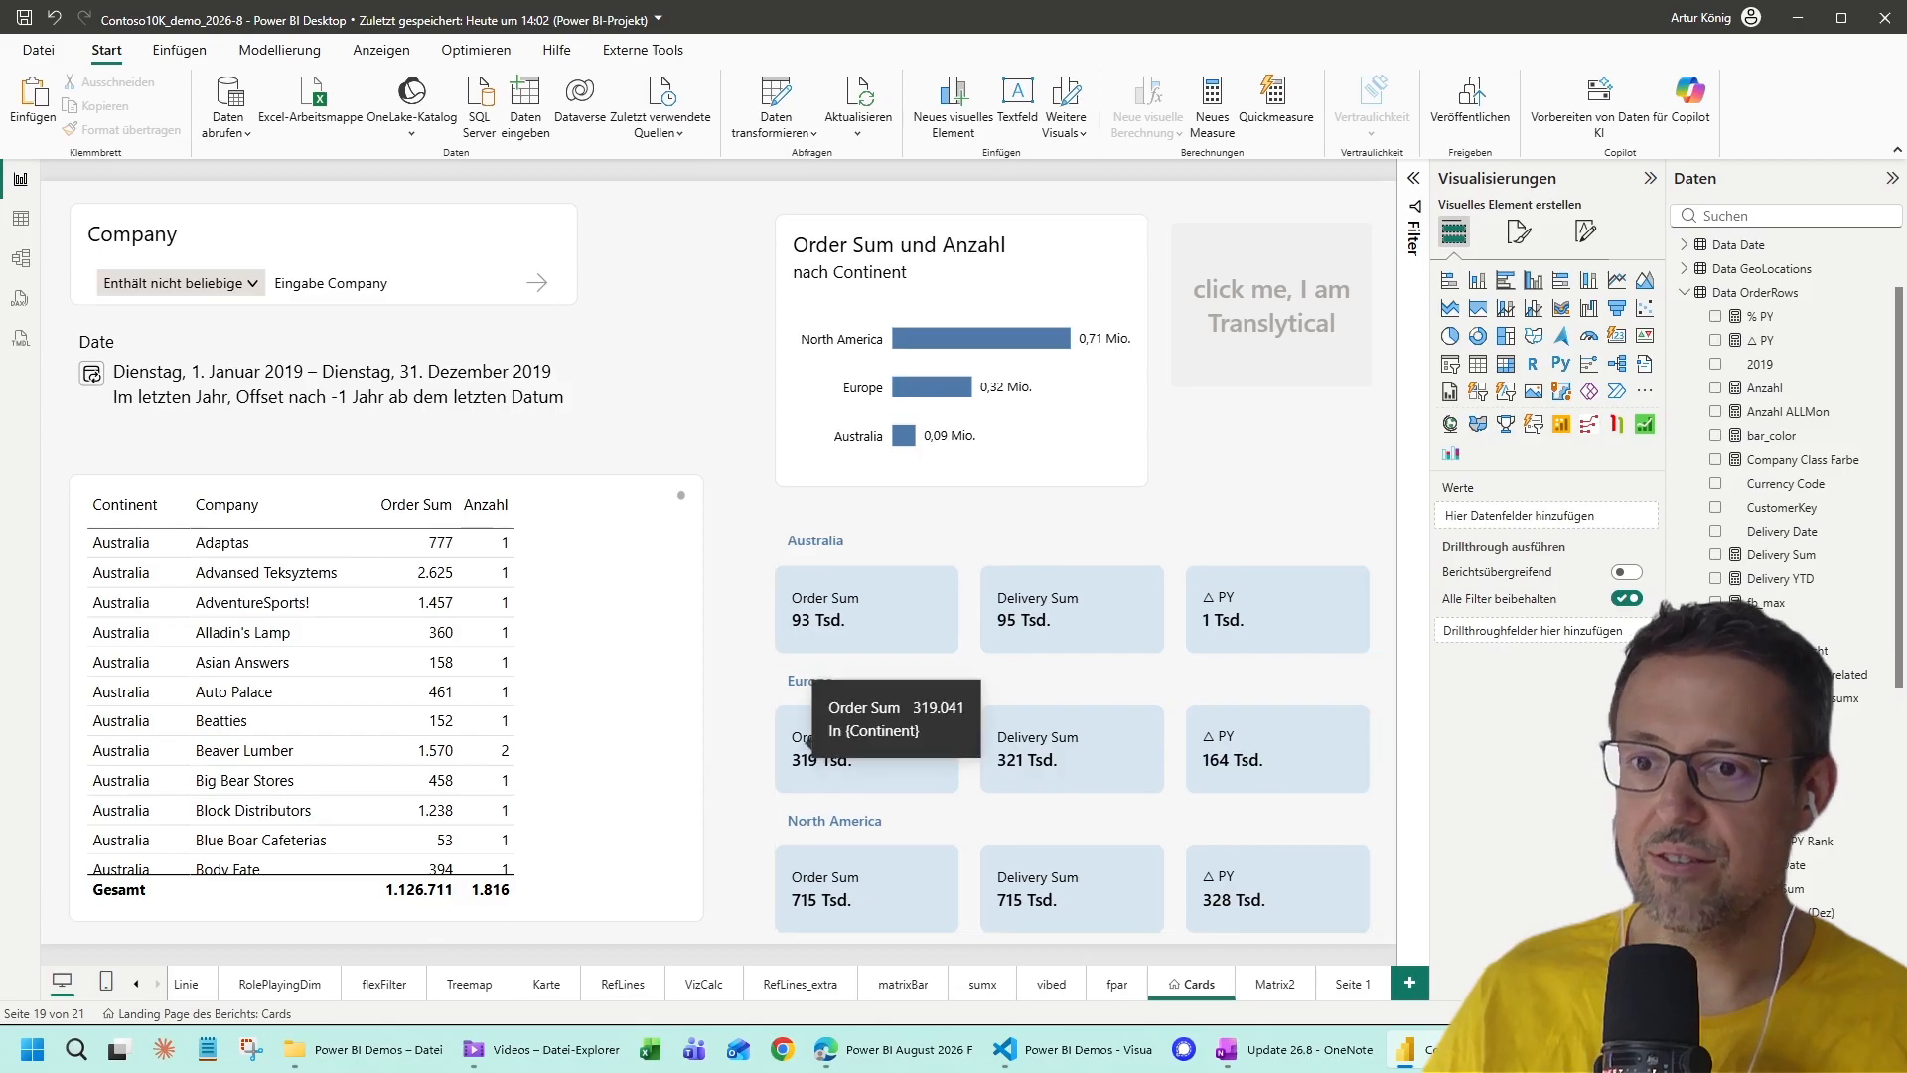
In Visual Studio Code, search the Contoso10K_demo_2026-8.Report folder for 8b888a3b4fb8e3c1320f and open the matching visual.json.
{"action": "left_click", "coordinate": [1072, 1049]}
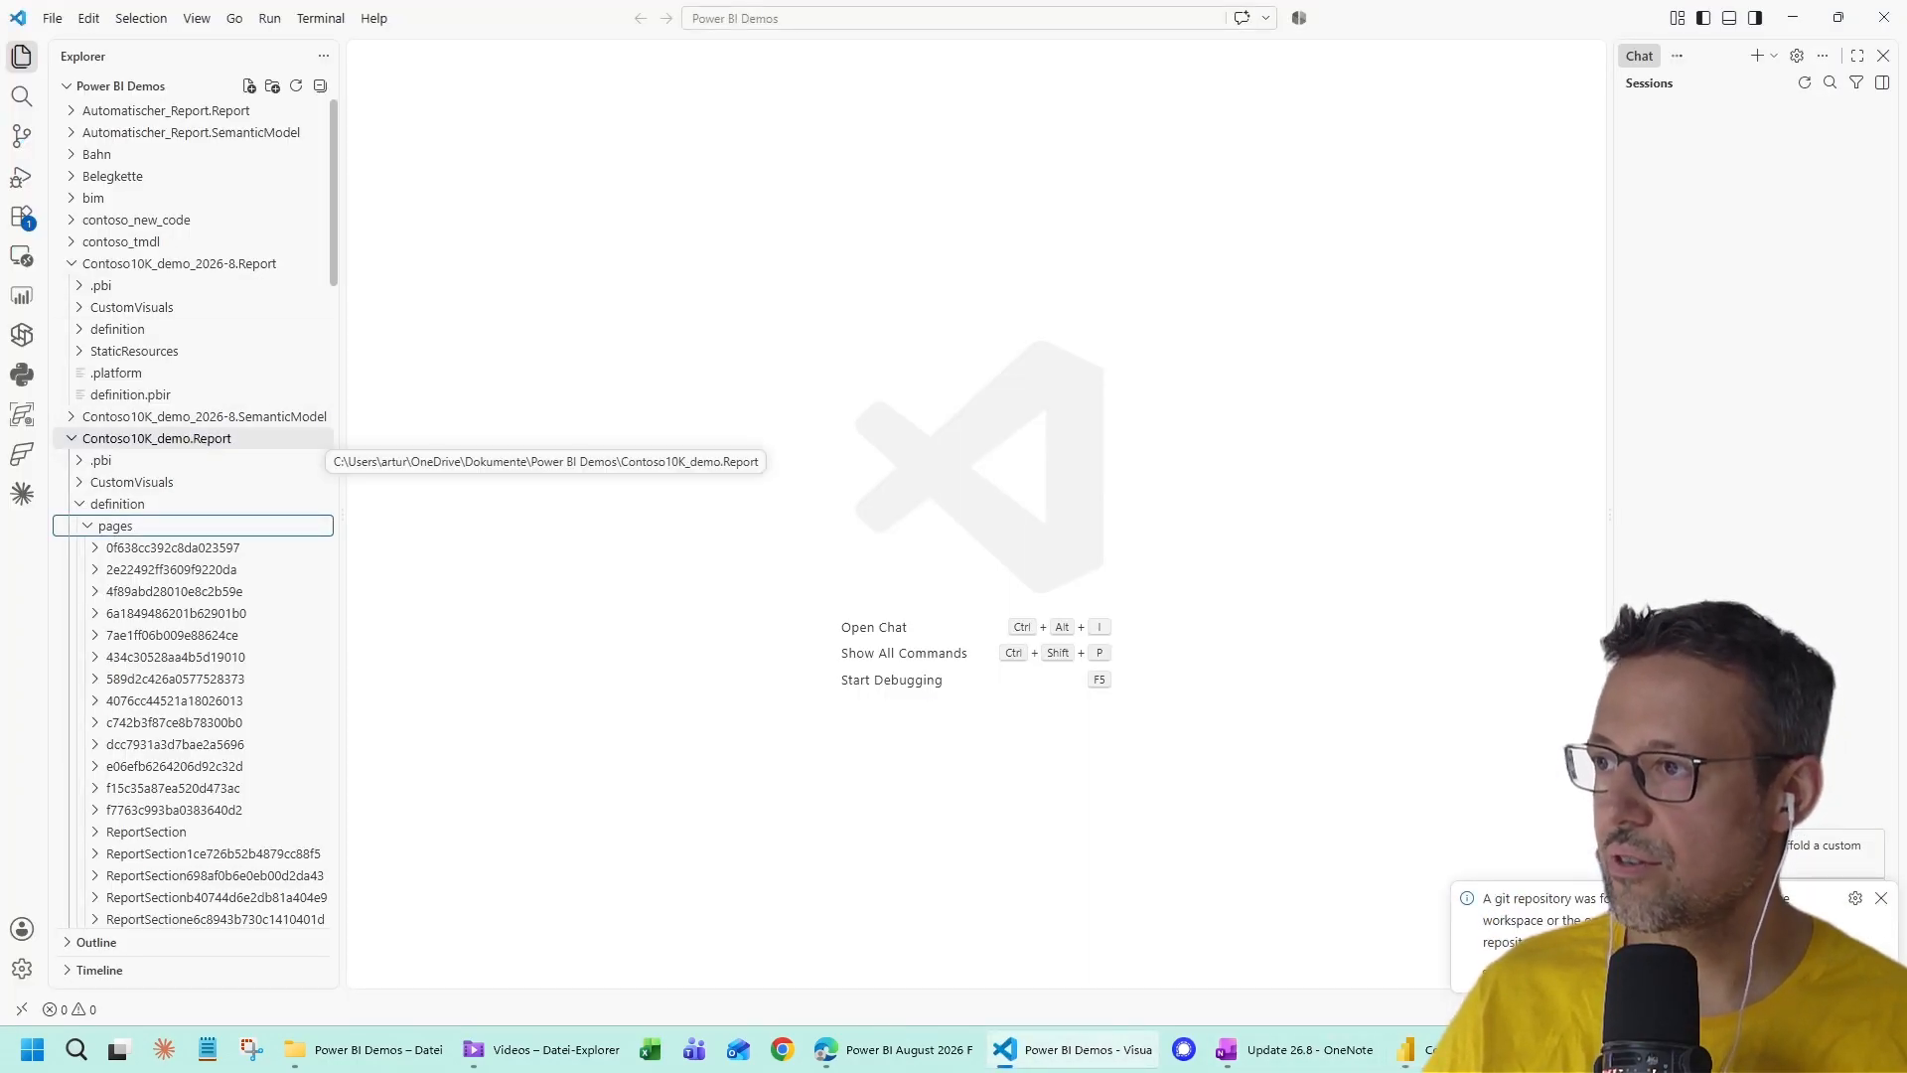
{"action": "right_click", "coordinate": [260, 438]}
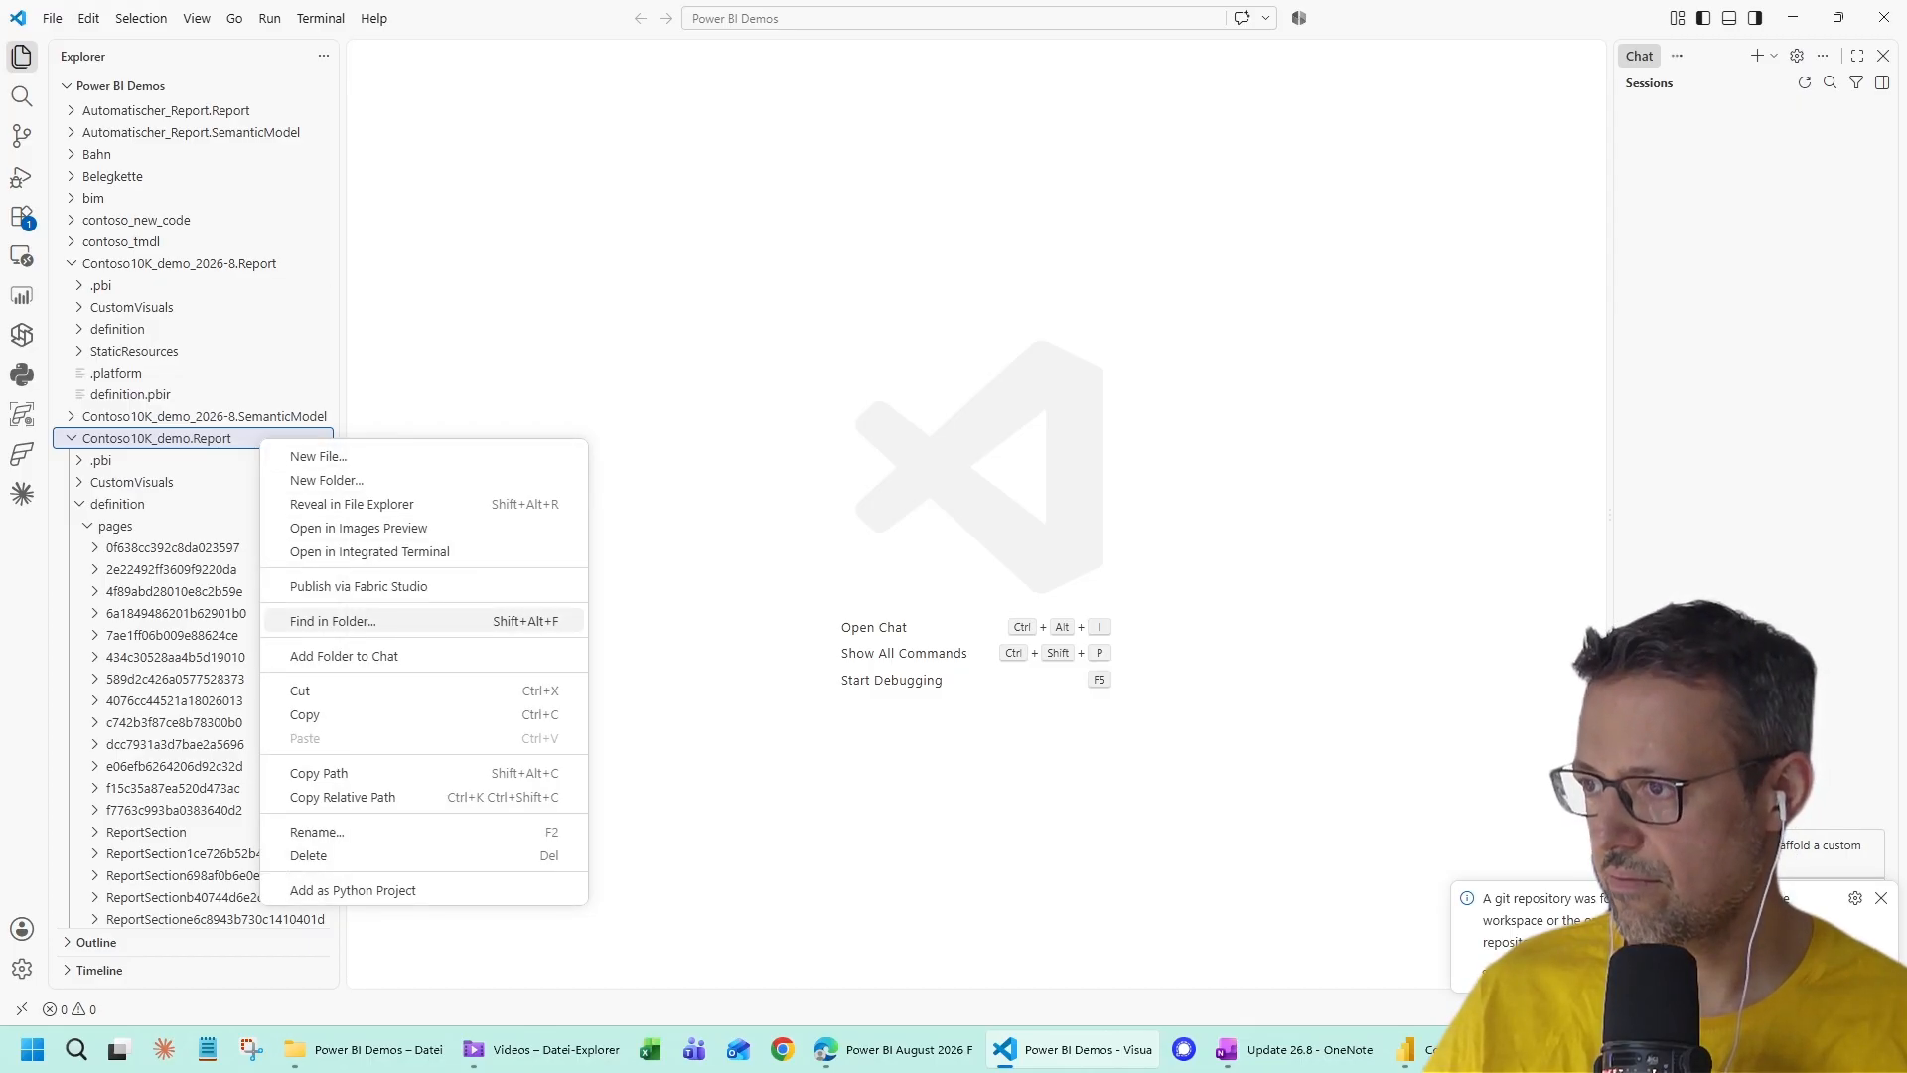
{"action": "left_click", "coordinate": [337, 621]}
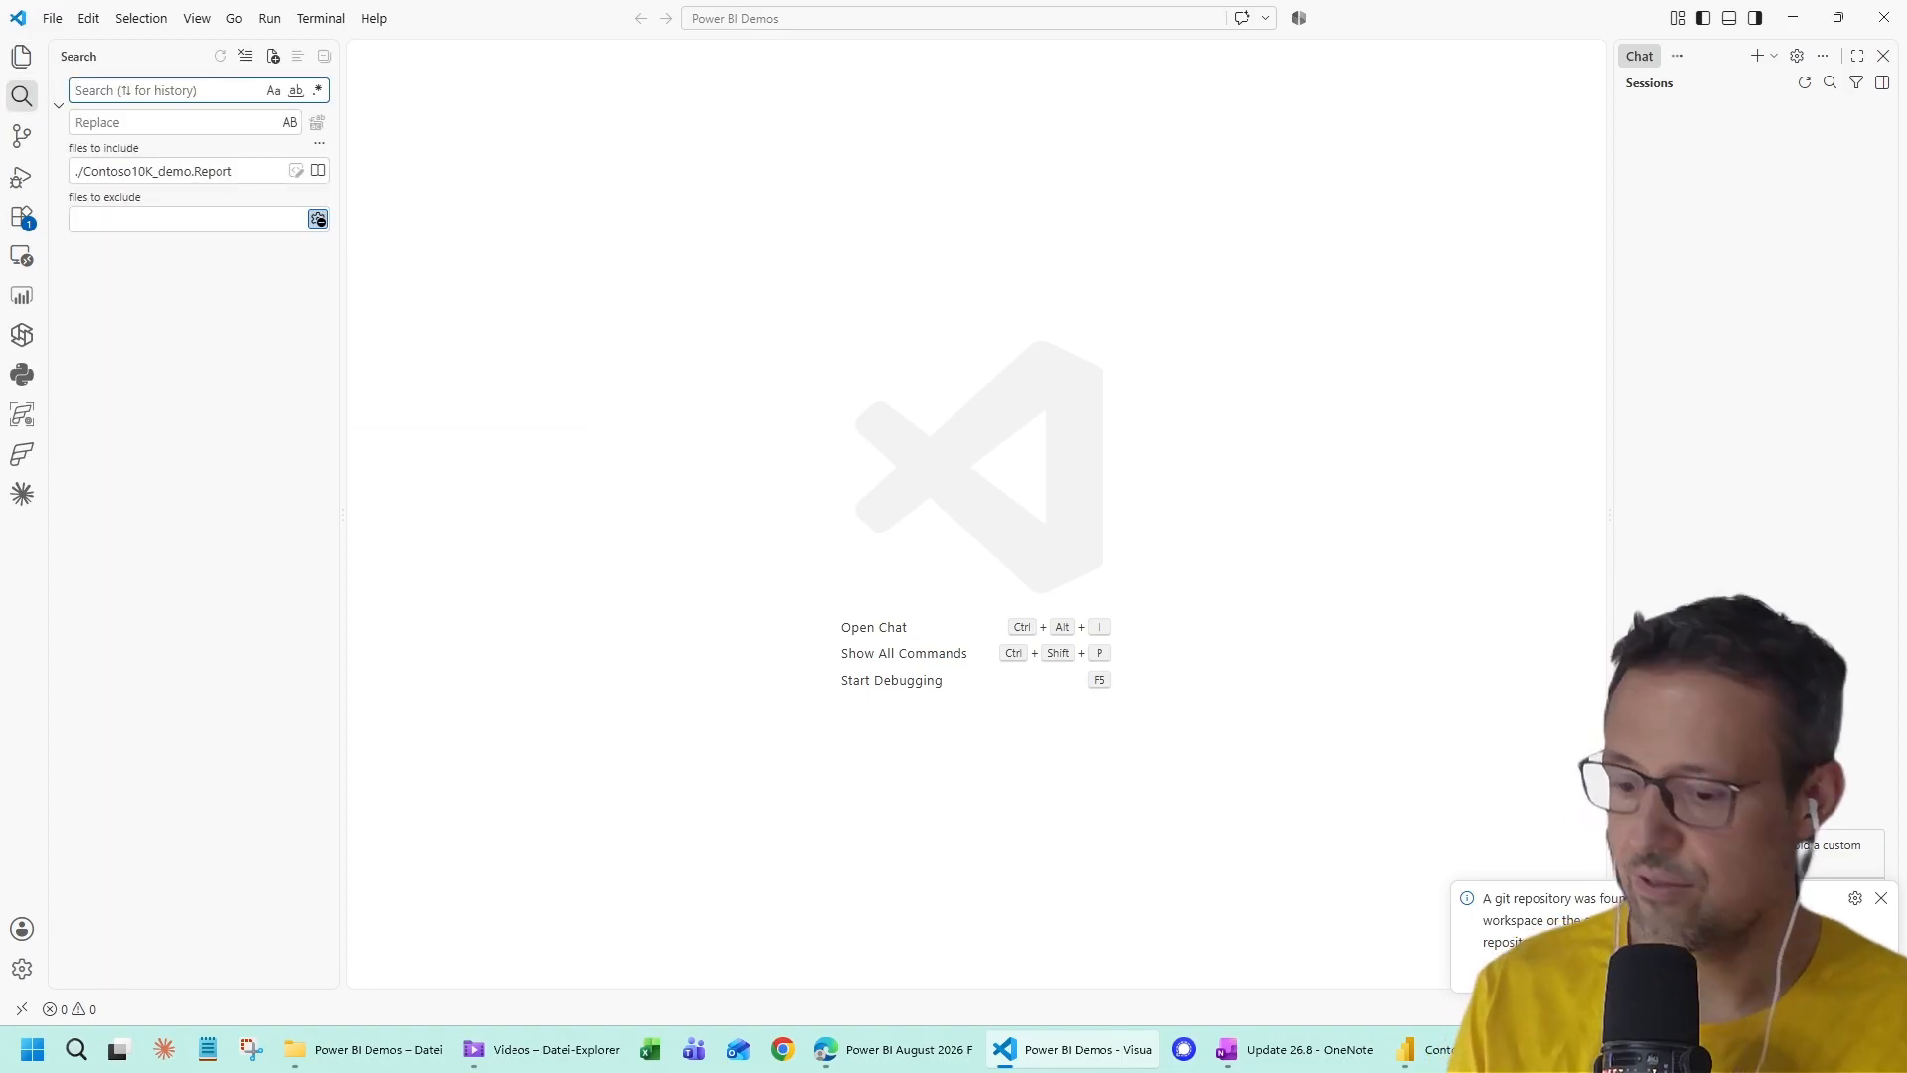
{"action": "type", "text": "8b888a3b4fb8e3c1320f"}
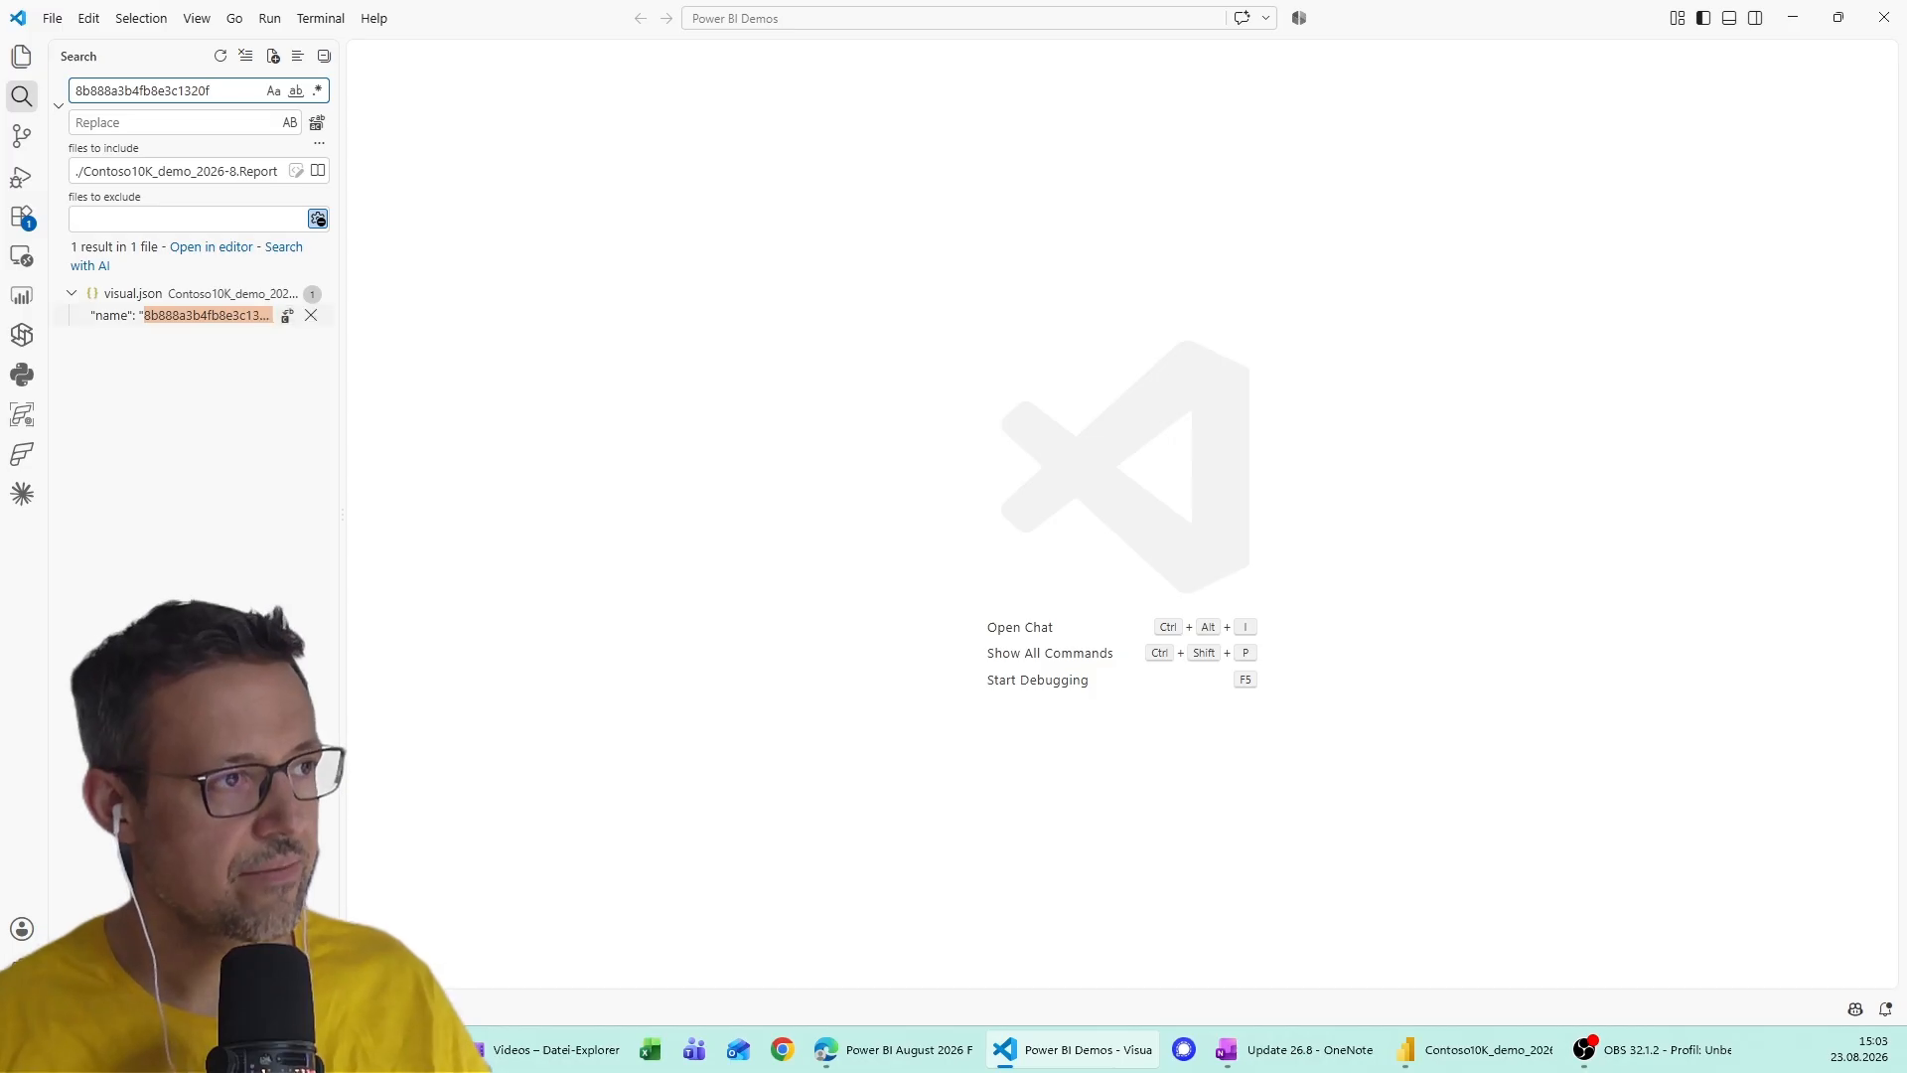
{"action": "left_click", "coordinate": [253, 316]}
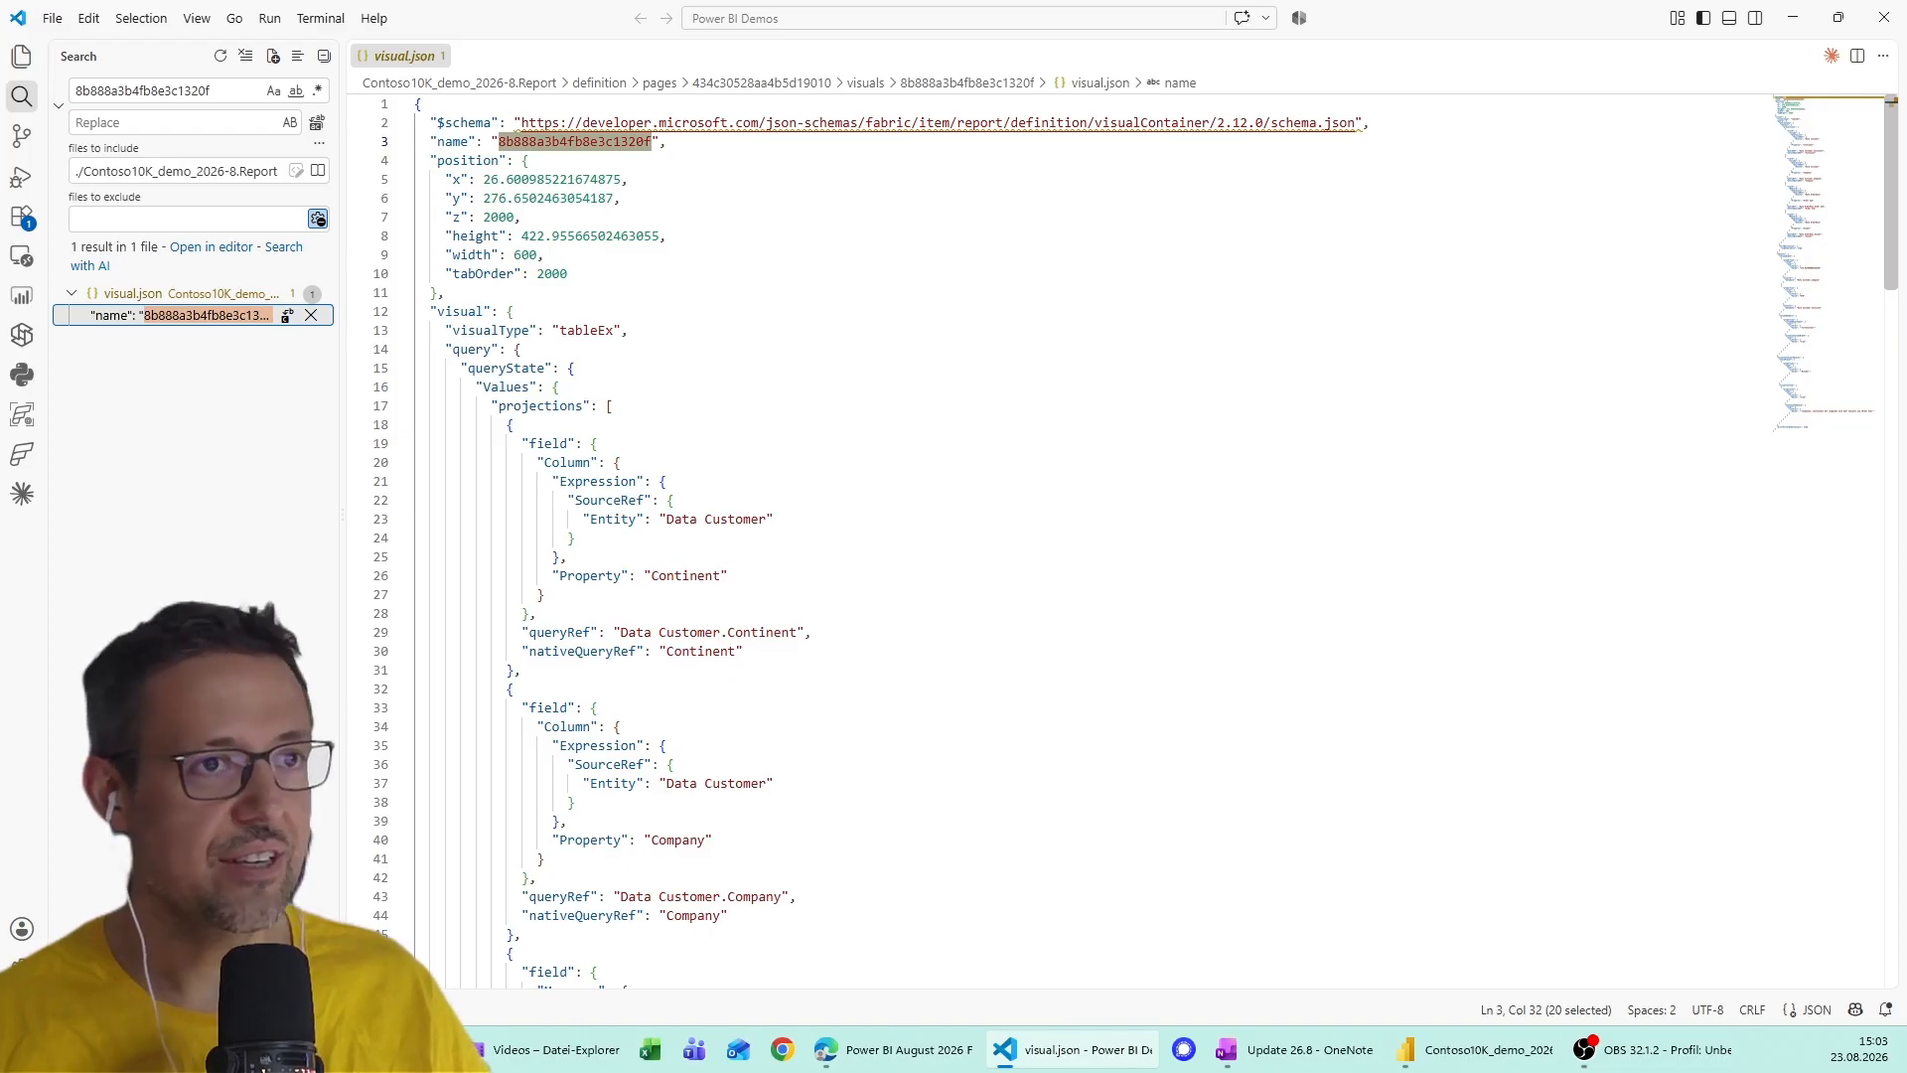
Float the Visual Studio Code window beside the report table, set the visual's width to 400 in visual.json and save the file.
{"action": "left_click_drag", "start_coordinate": [1361, 19], "coordinate": [1155, 150]}
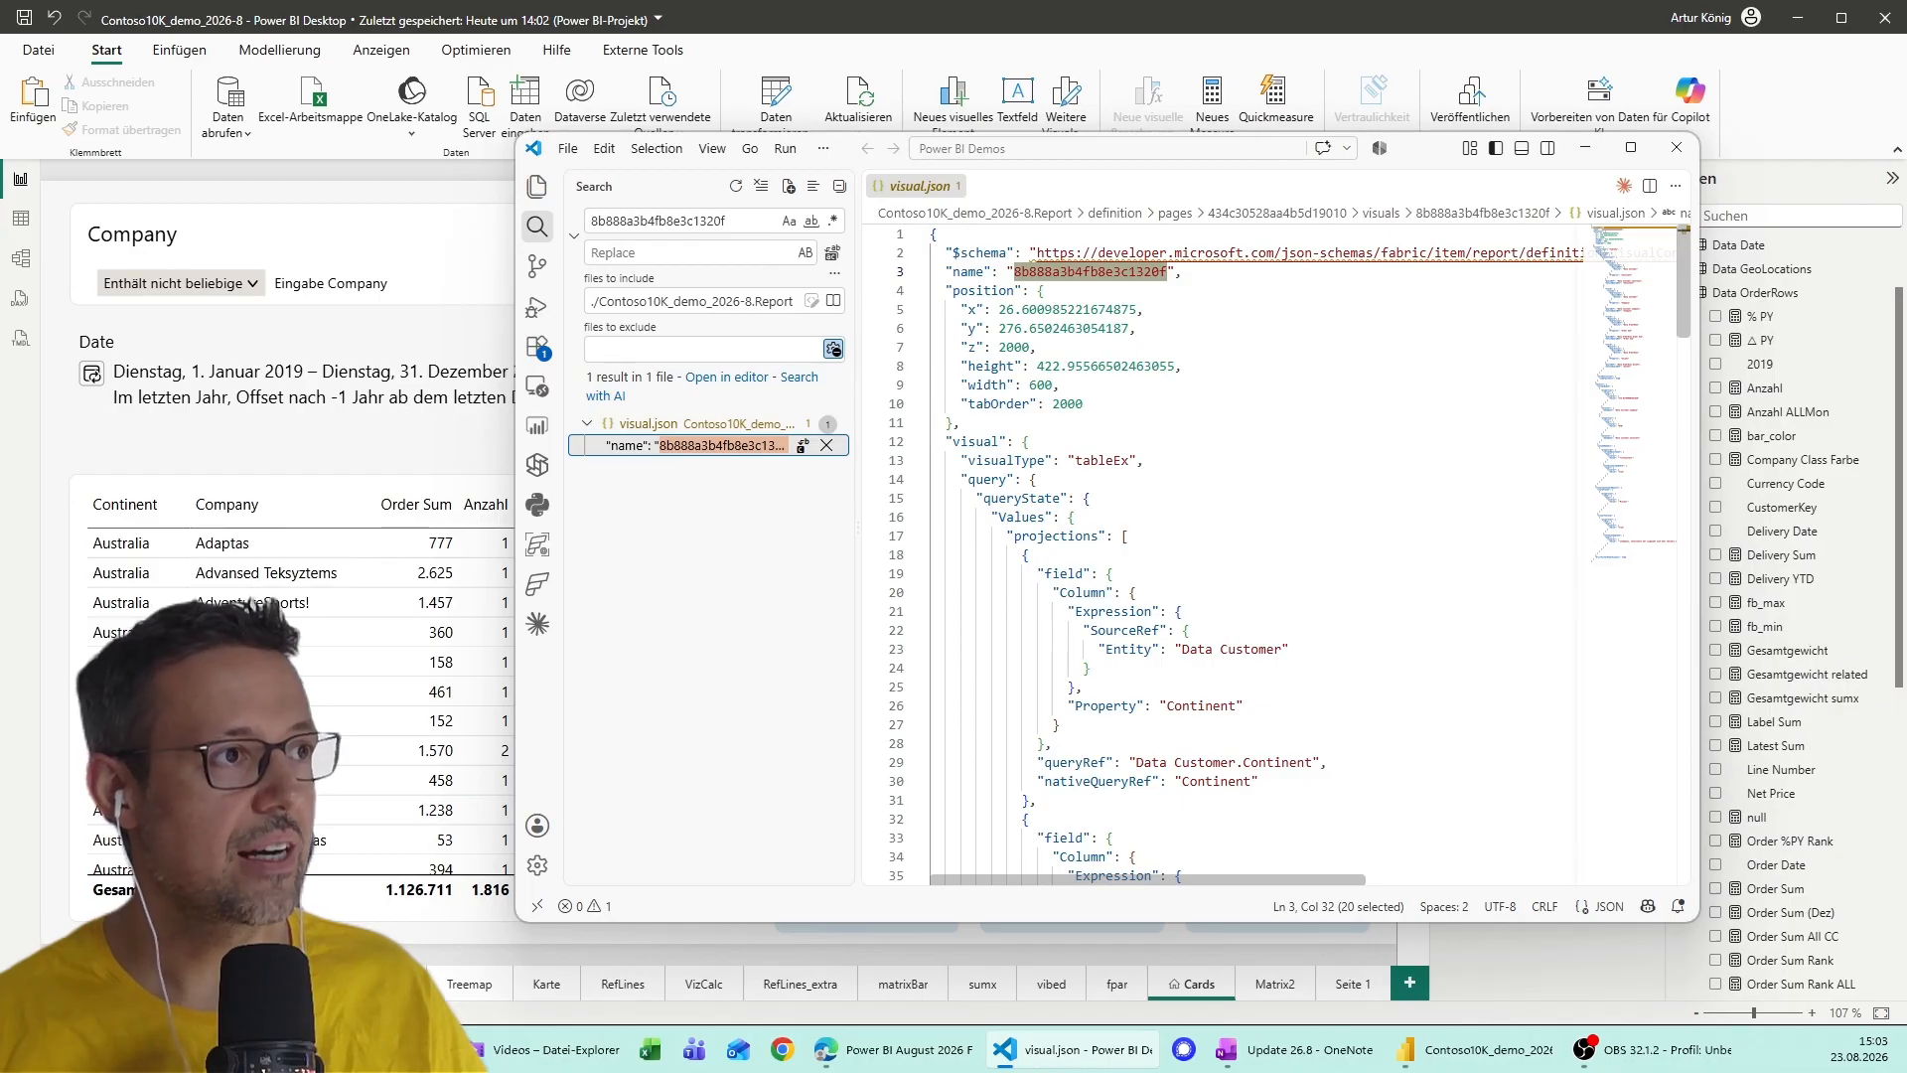
{"action": "double_click", "coordinate": [1068, 404]}
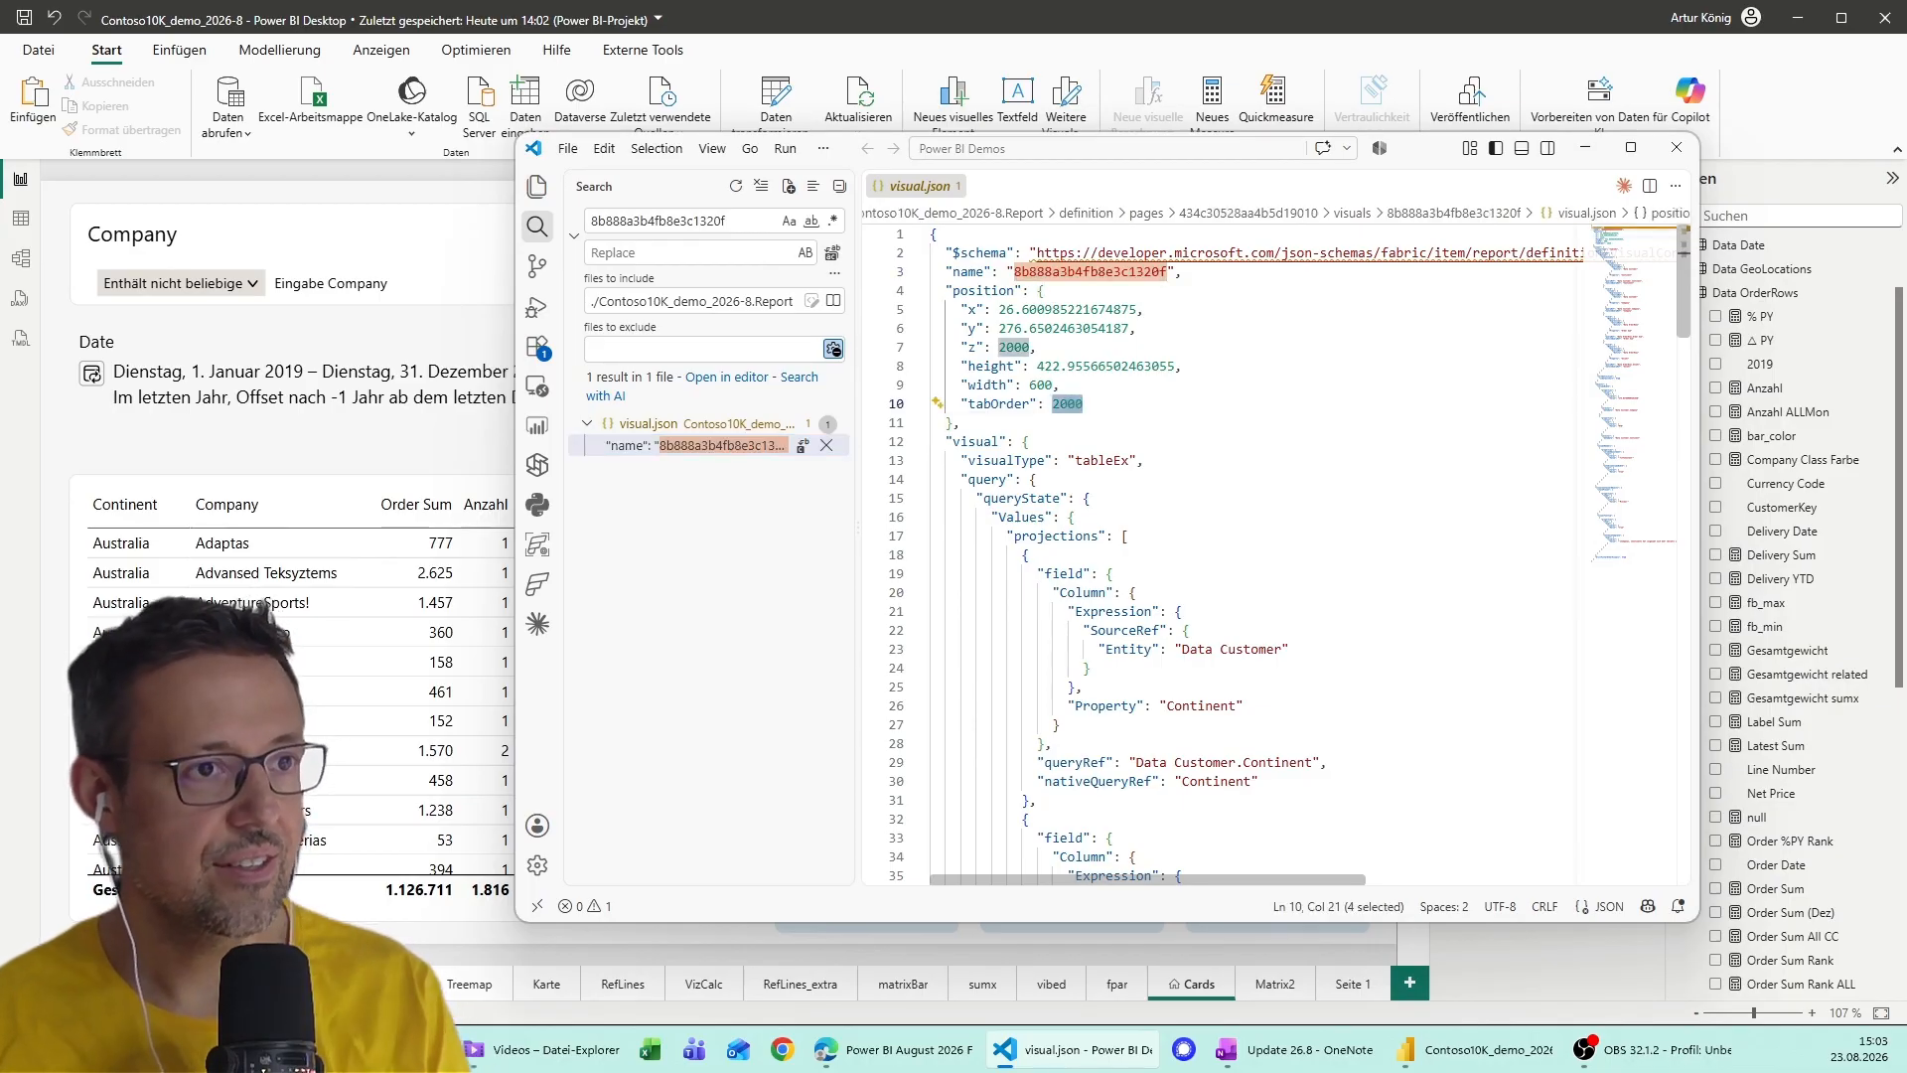
{"action": "double_click", "coordinate": [1040, 386]}
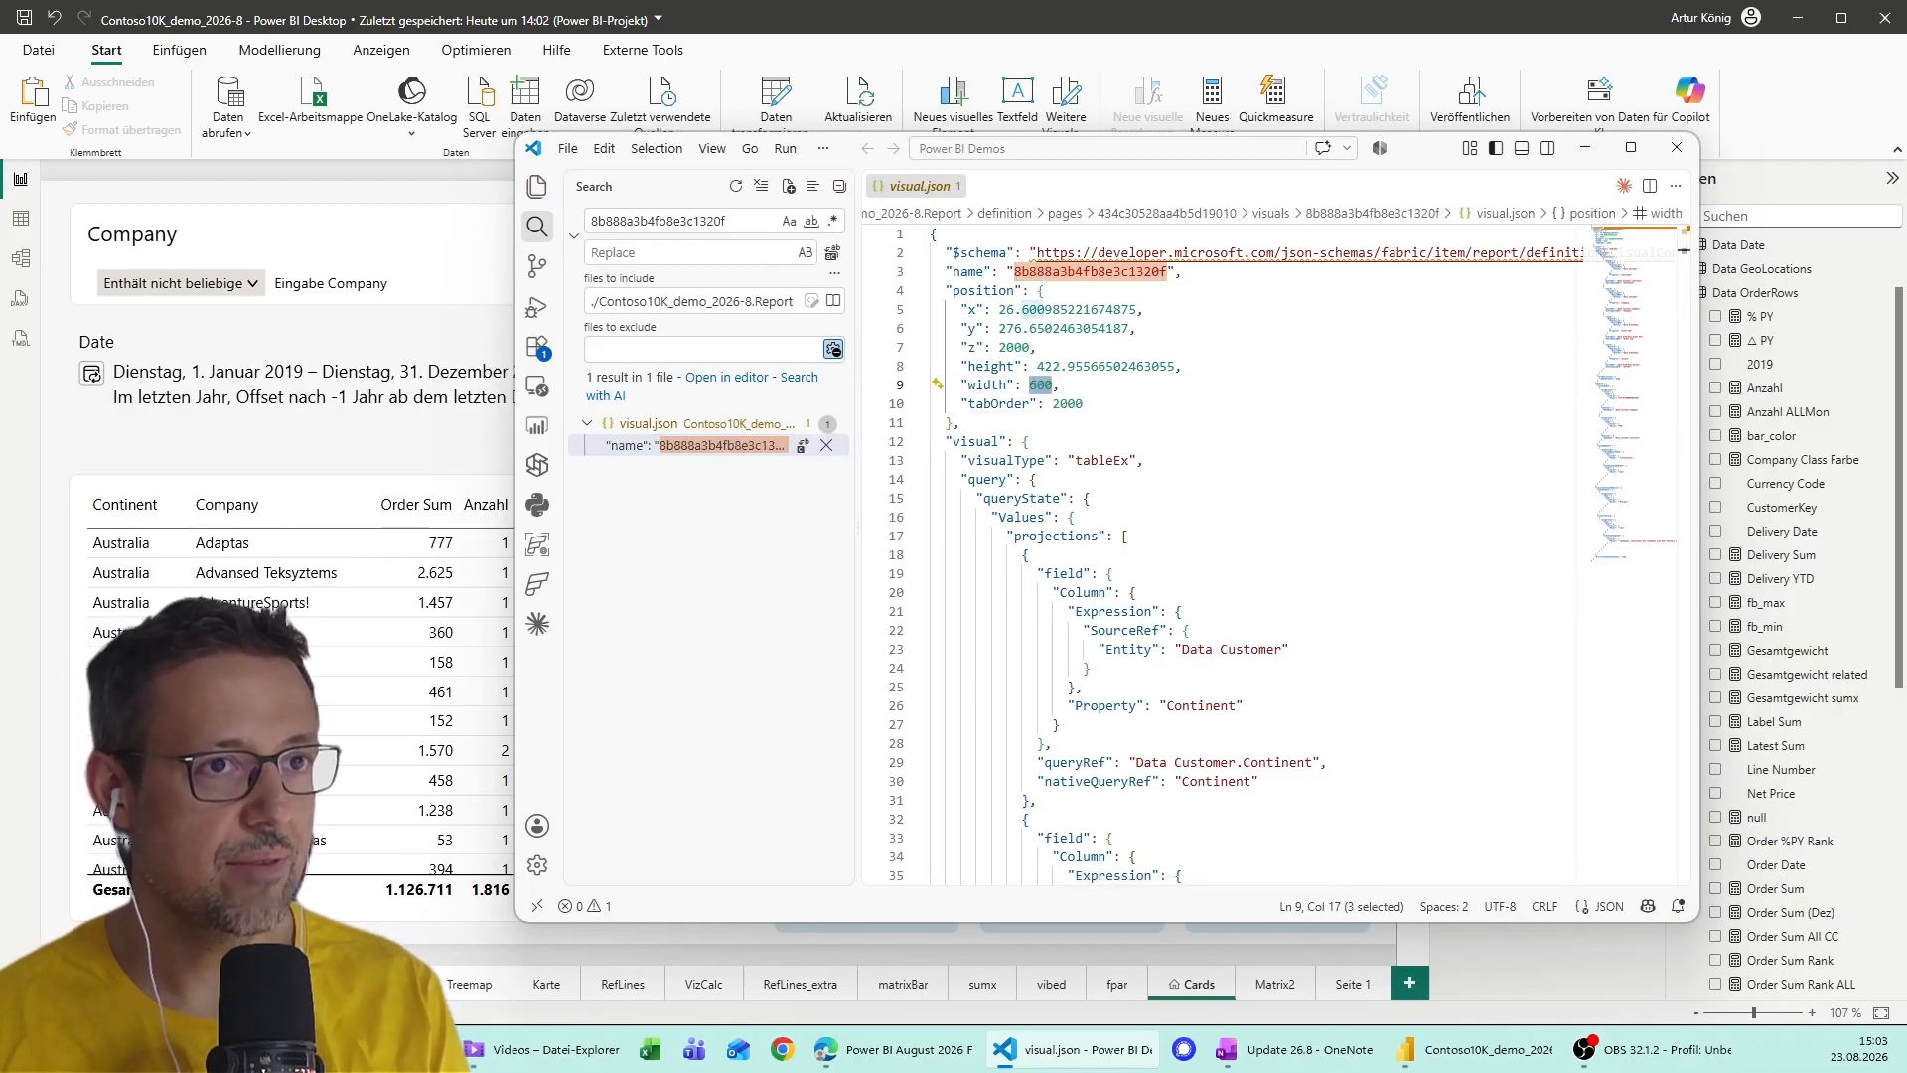
{"action": "left_click_drag", "start_coordinate": [1407, 158], "coordinate": [1606, 151]}
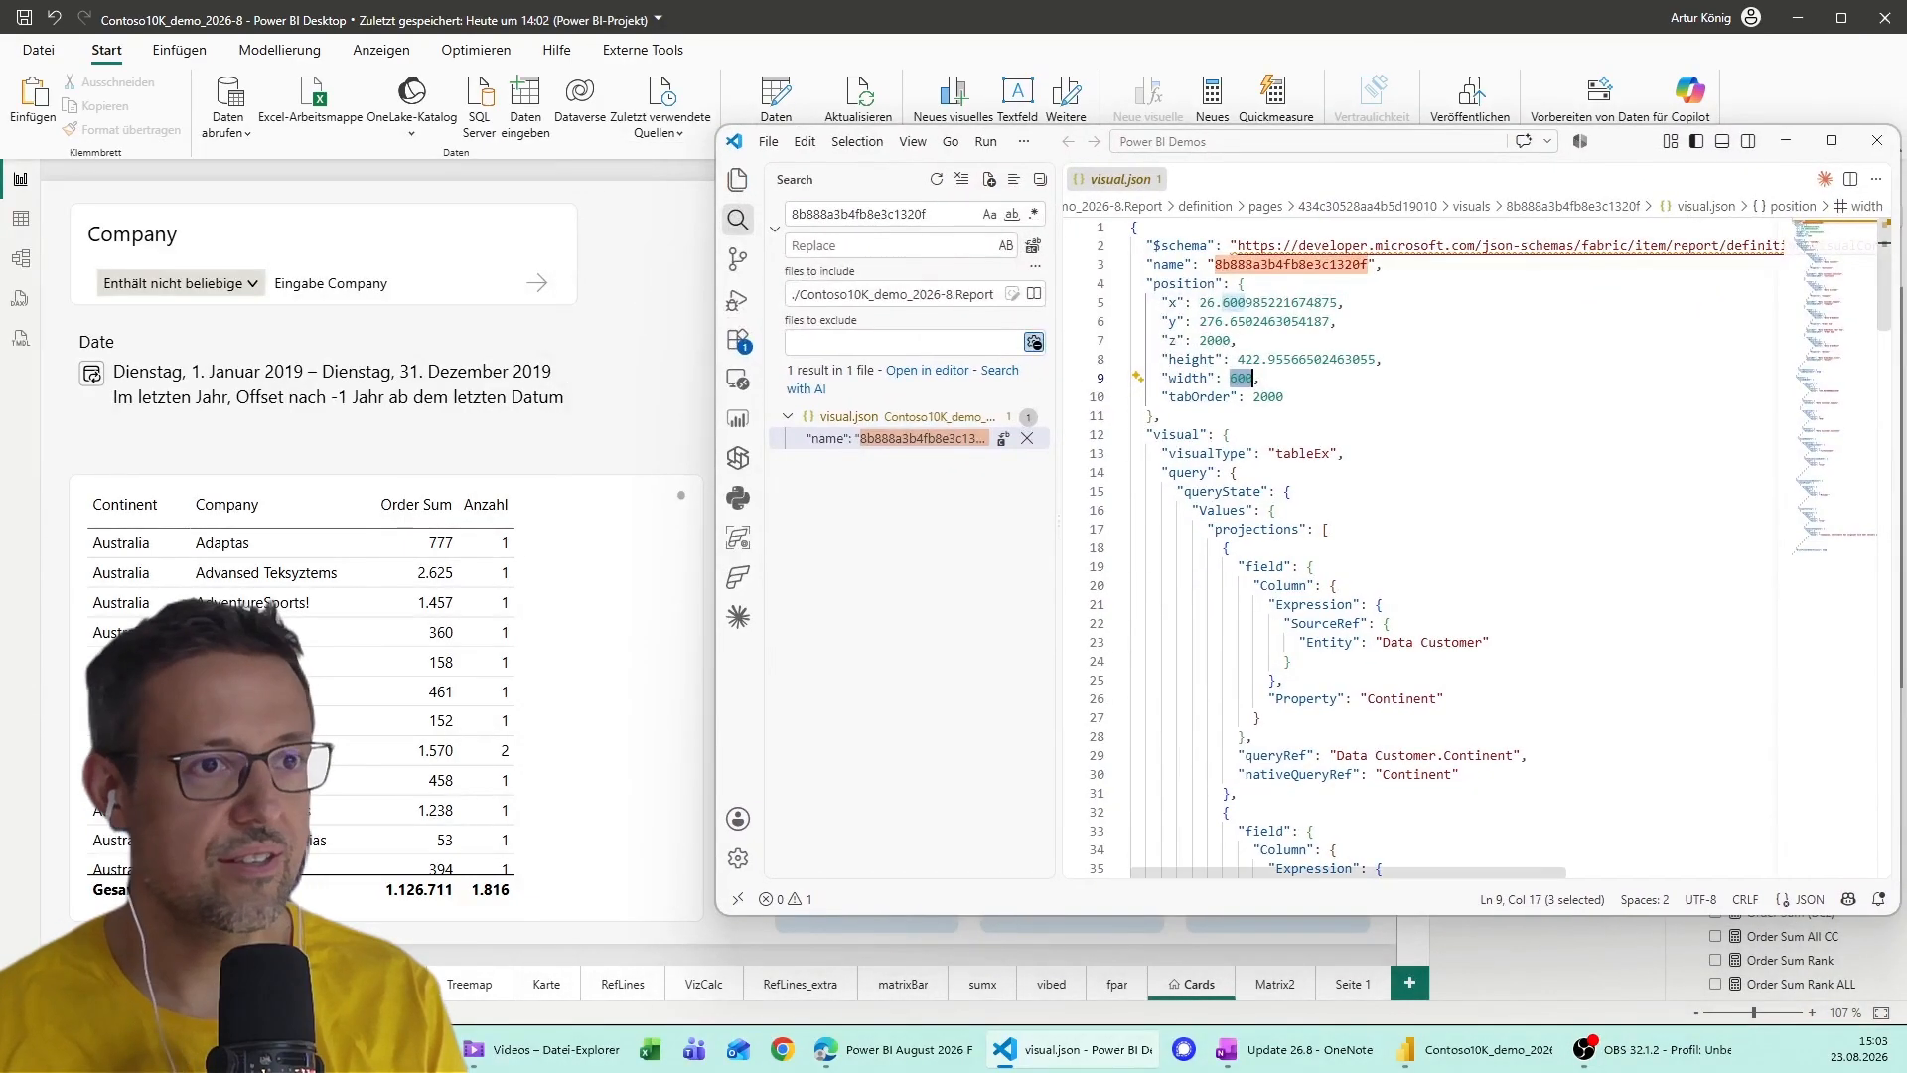
{"action": "type", "text": "4"}
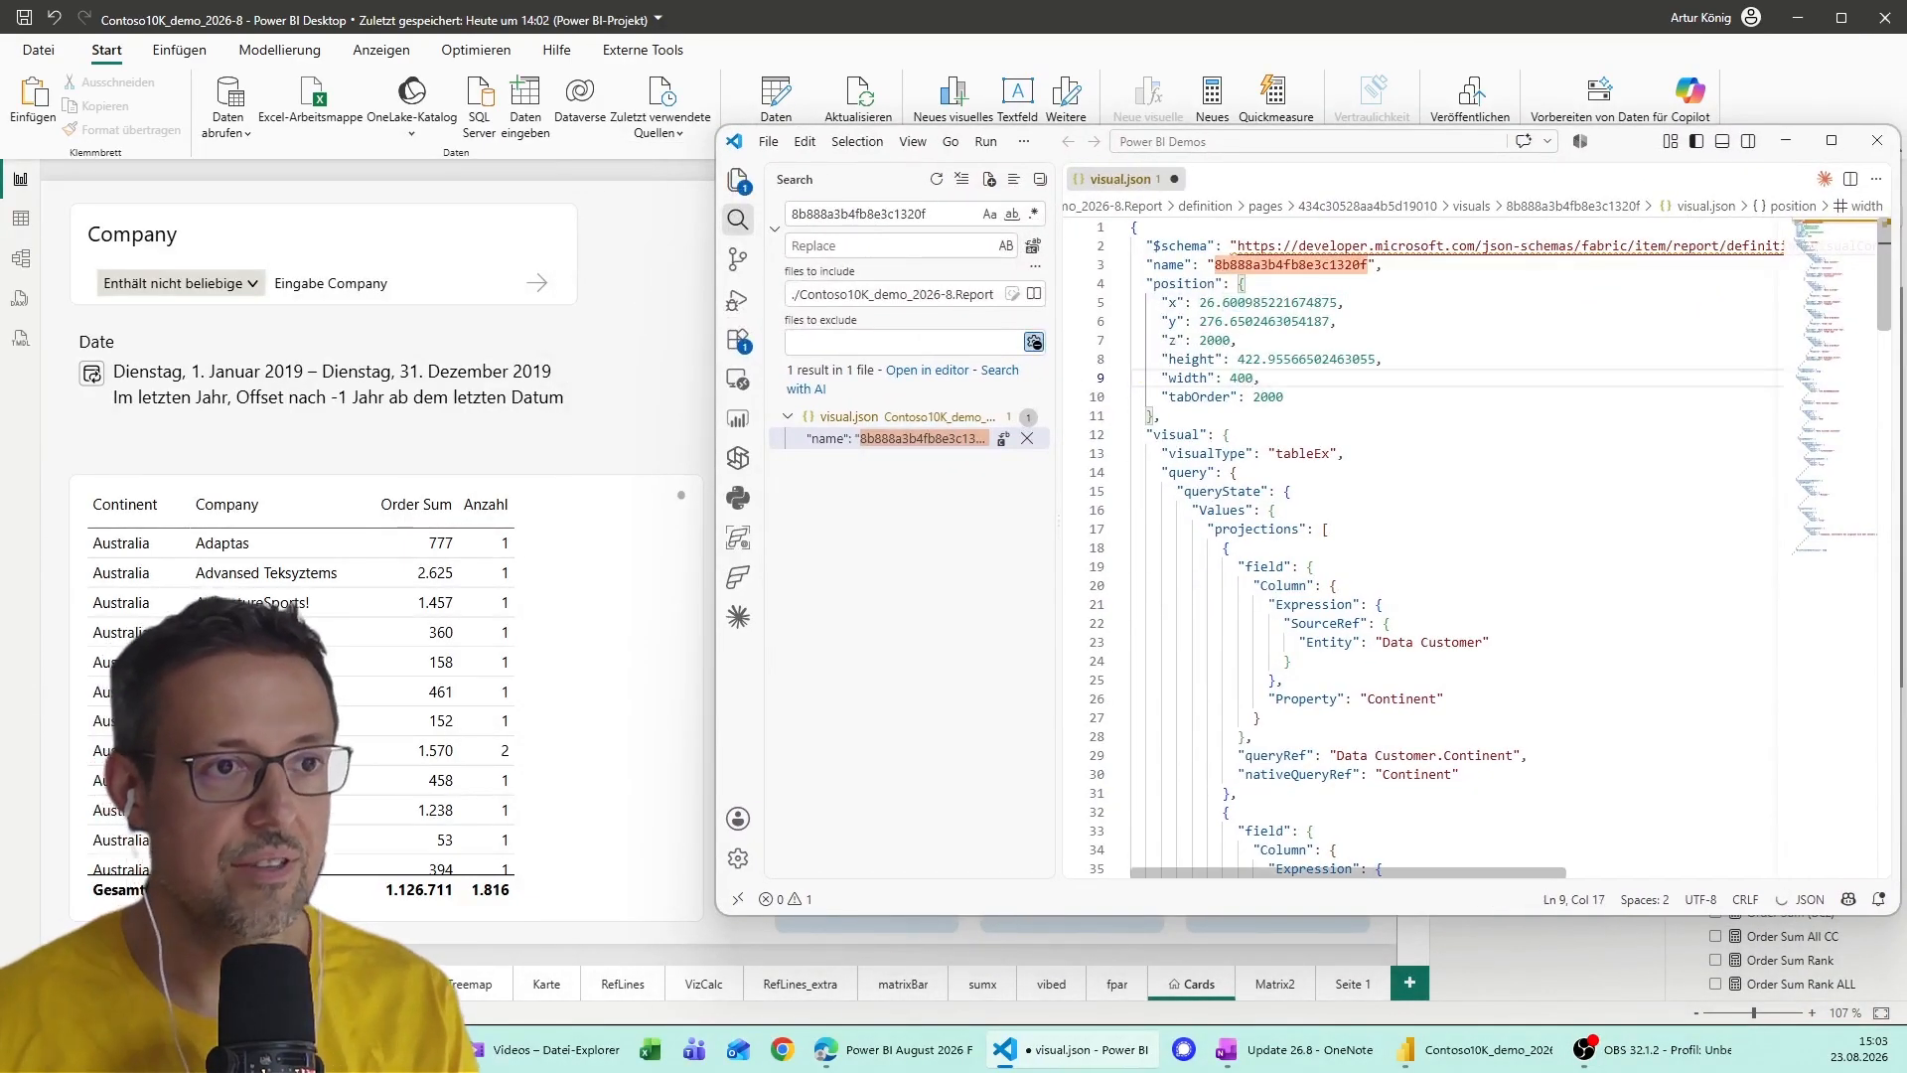
{"action": "type", "text": "00"}
{"action": "key", "text": "ctrl+s"}
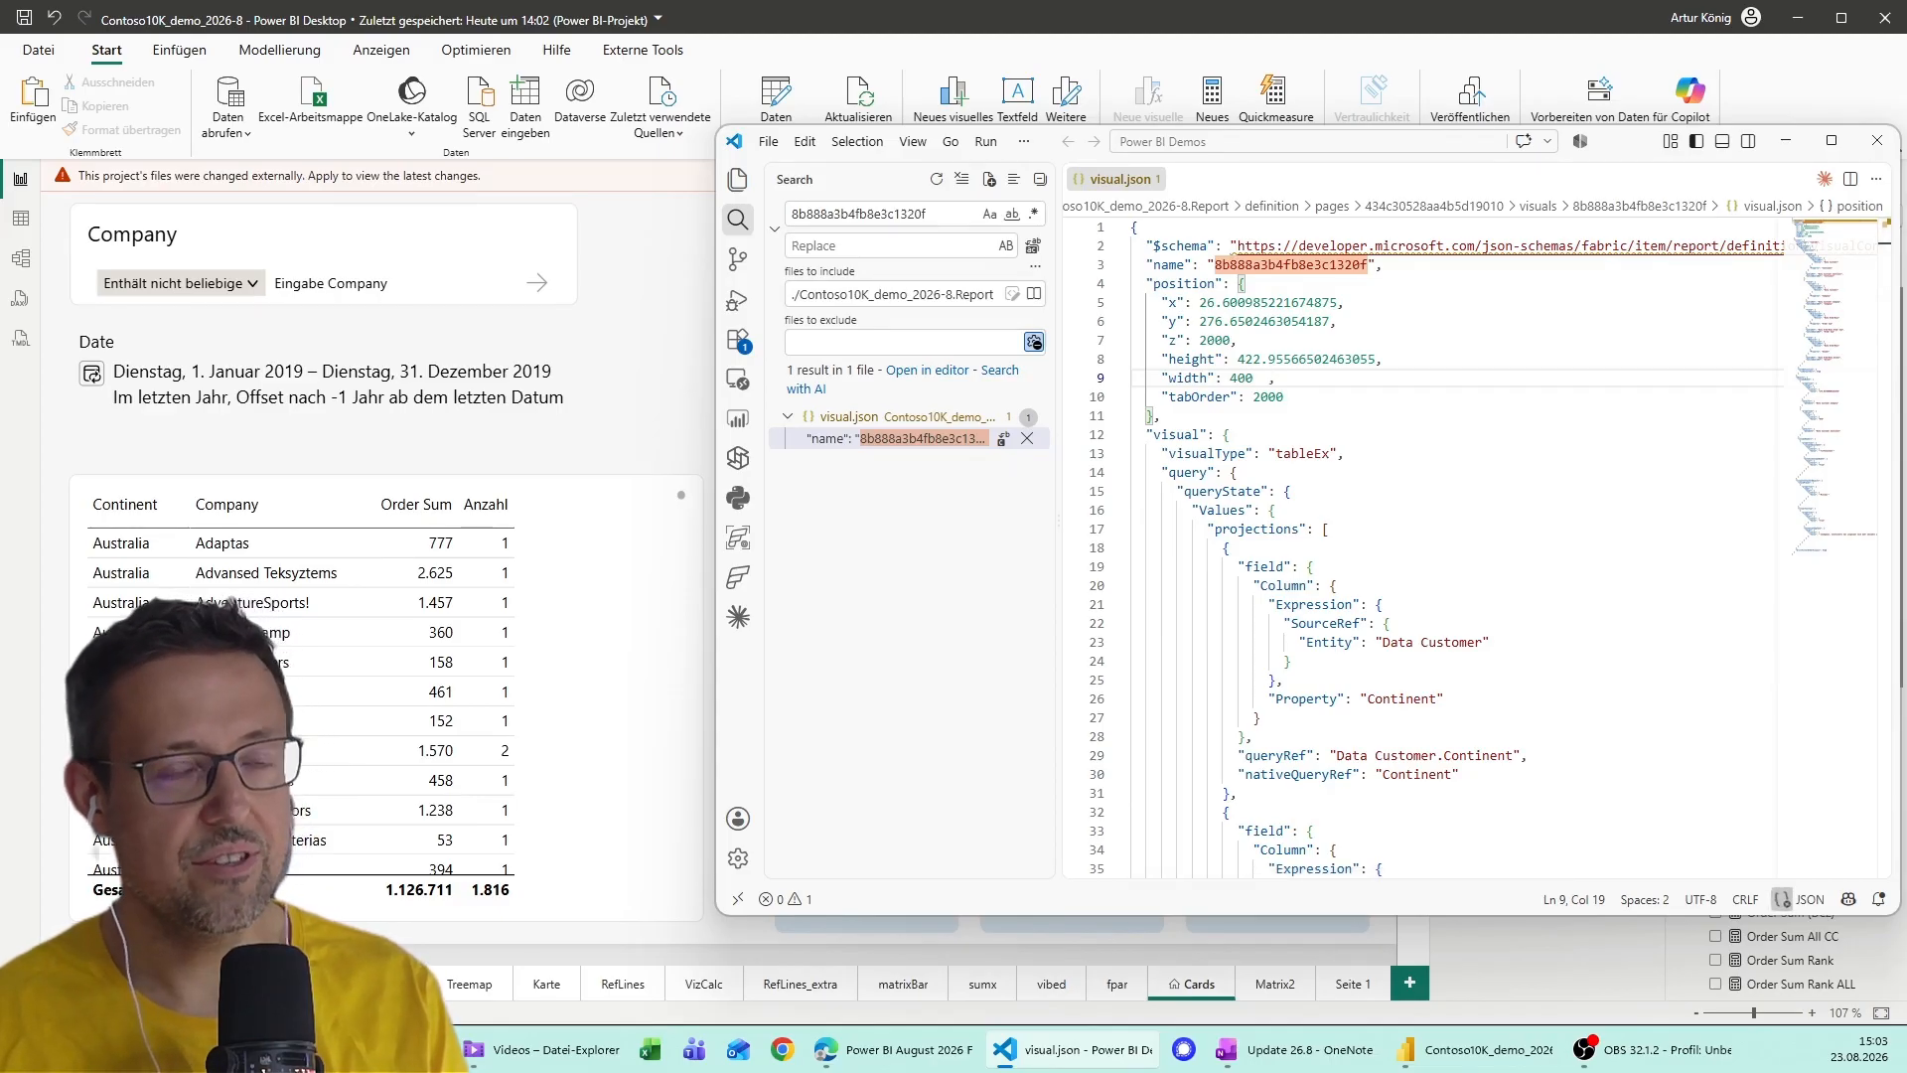
Switch to Power BI Desktop, apply the external changes and widen the Continent and Company table to fit the Anzahl column.
{"action": "key", "text": "alt+Tab"}
{"action": "left_click", "coordinate": [1325, 175]}
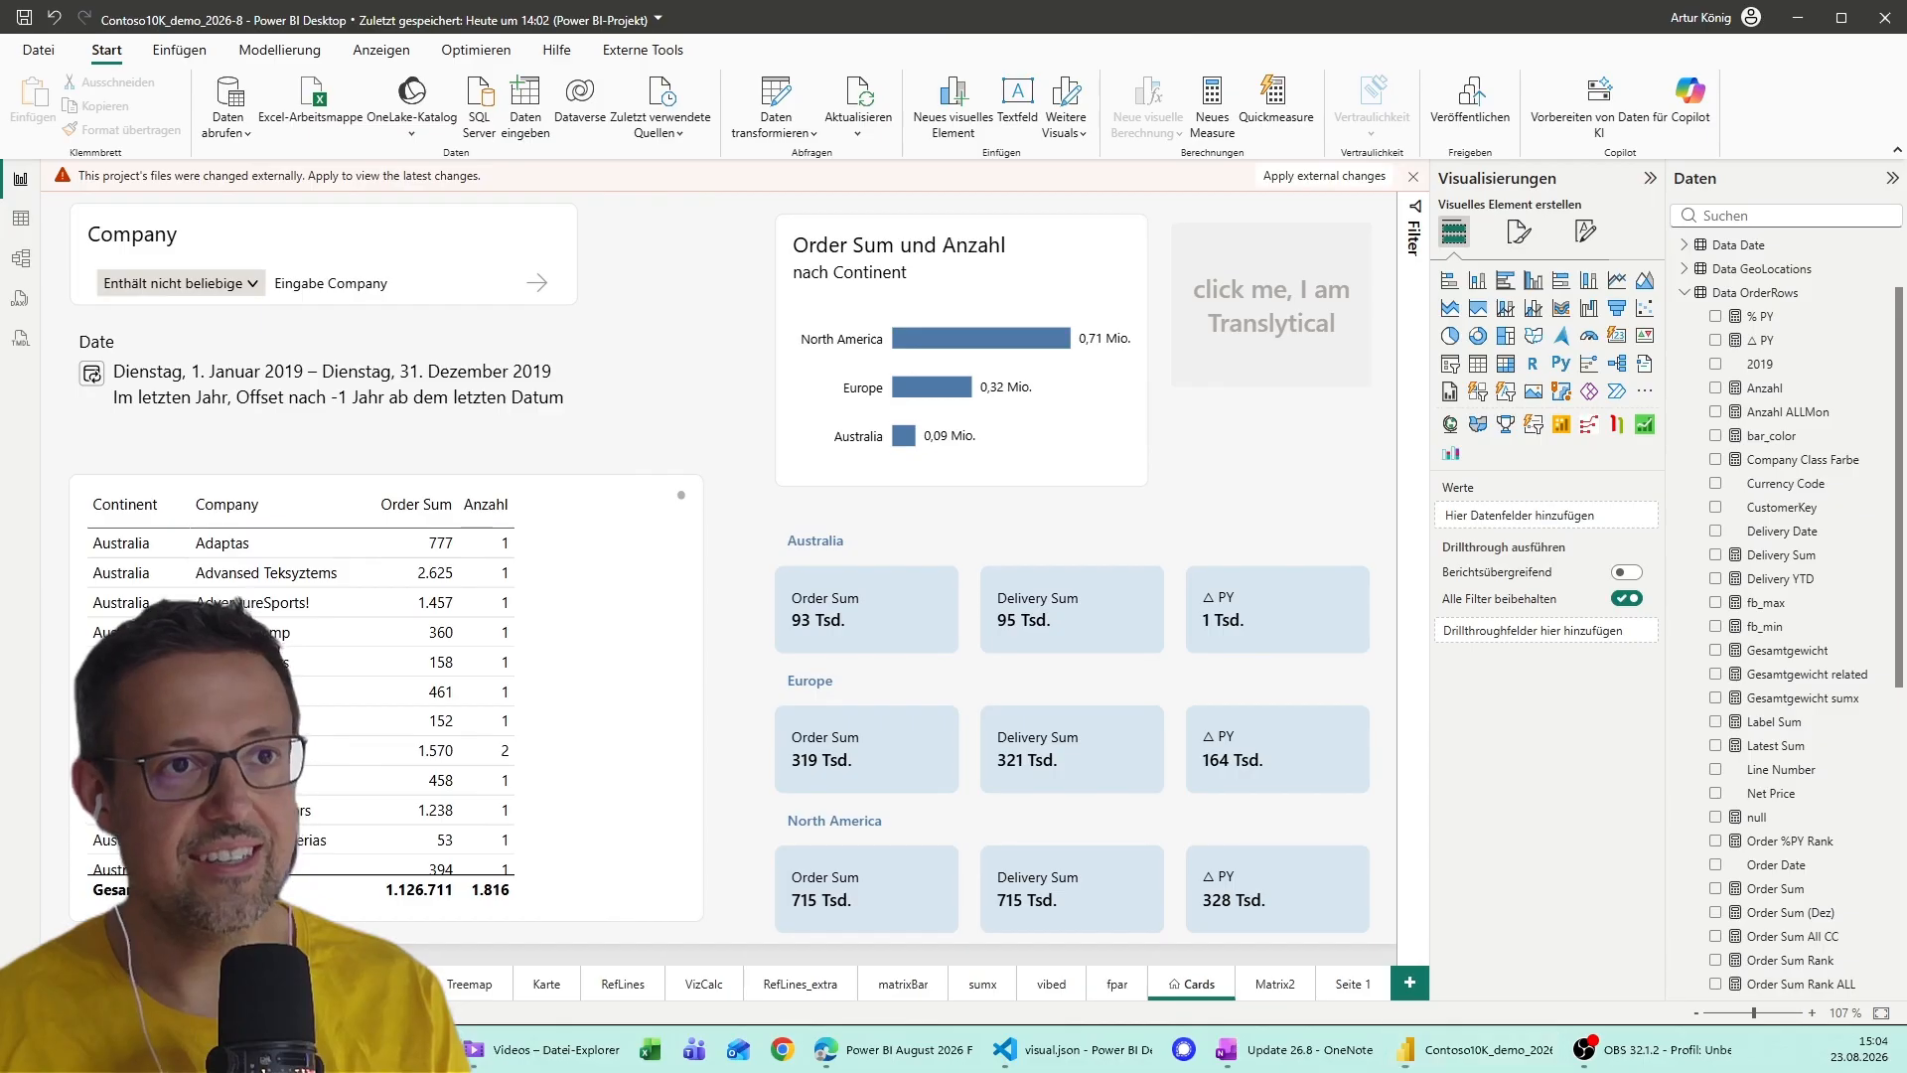
{"action": "key", "text": "Return"}
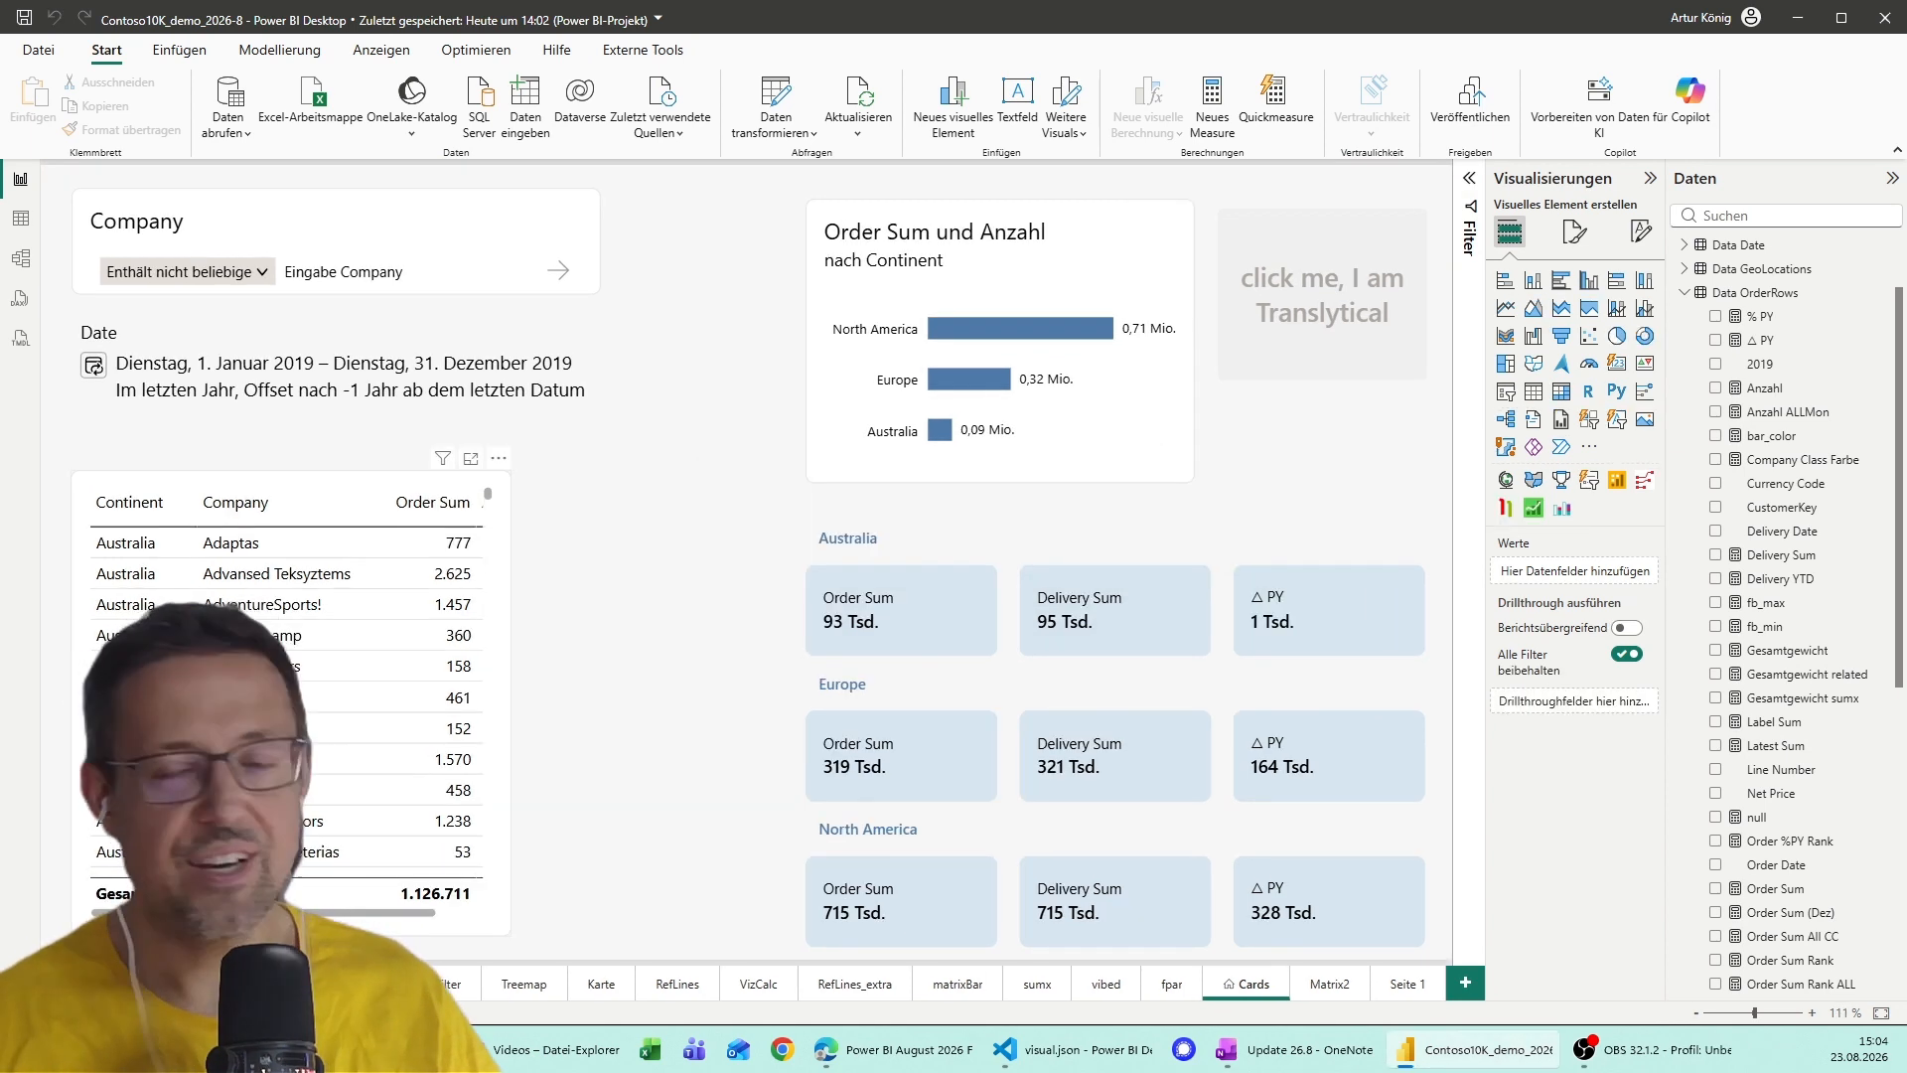
{"action": "left_click", "coordinate": [497, 695]}
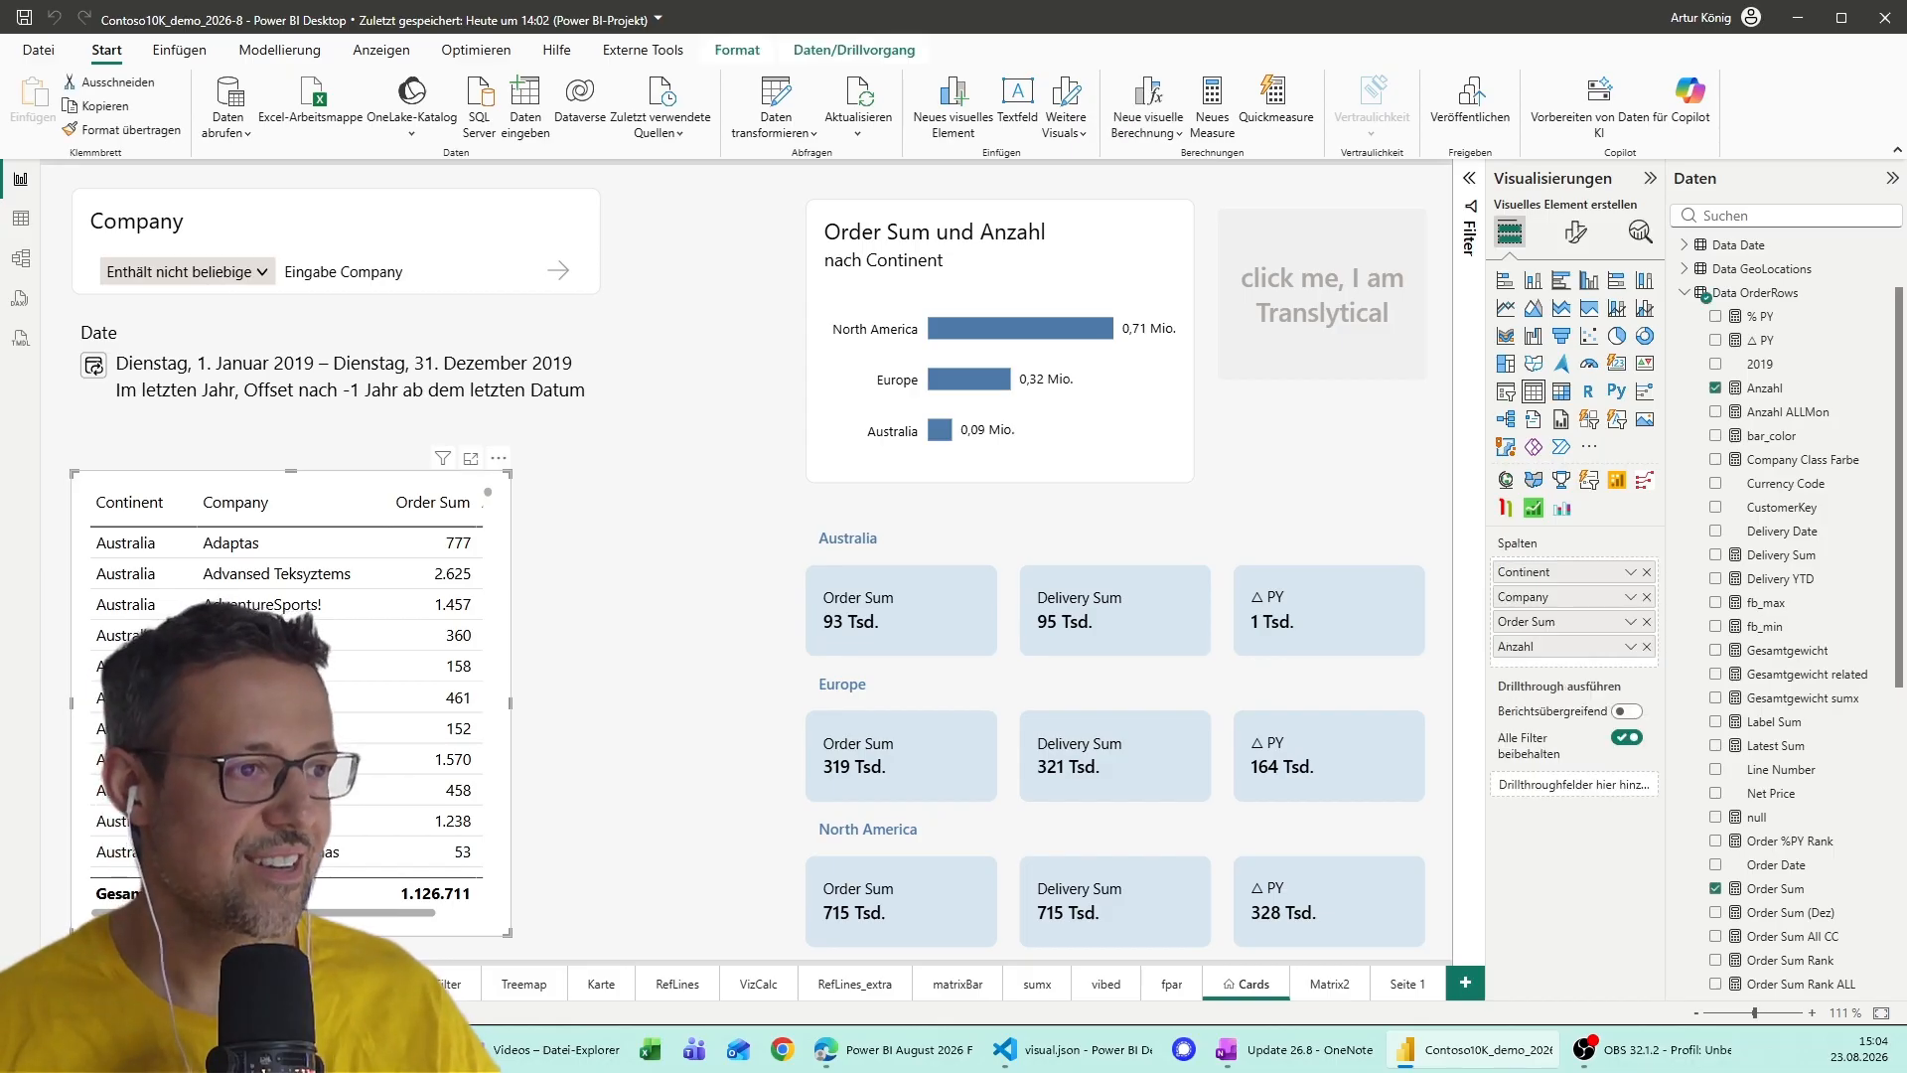
{"action": "left_click_drag", "start_coordinate": [511, 703], "coordinate": [582, 704]}
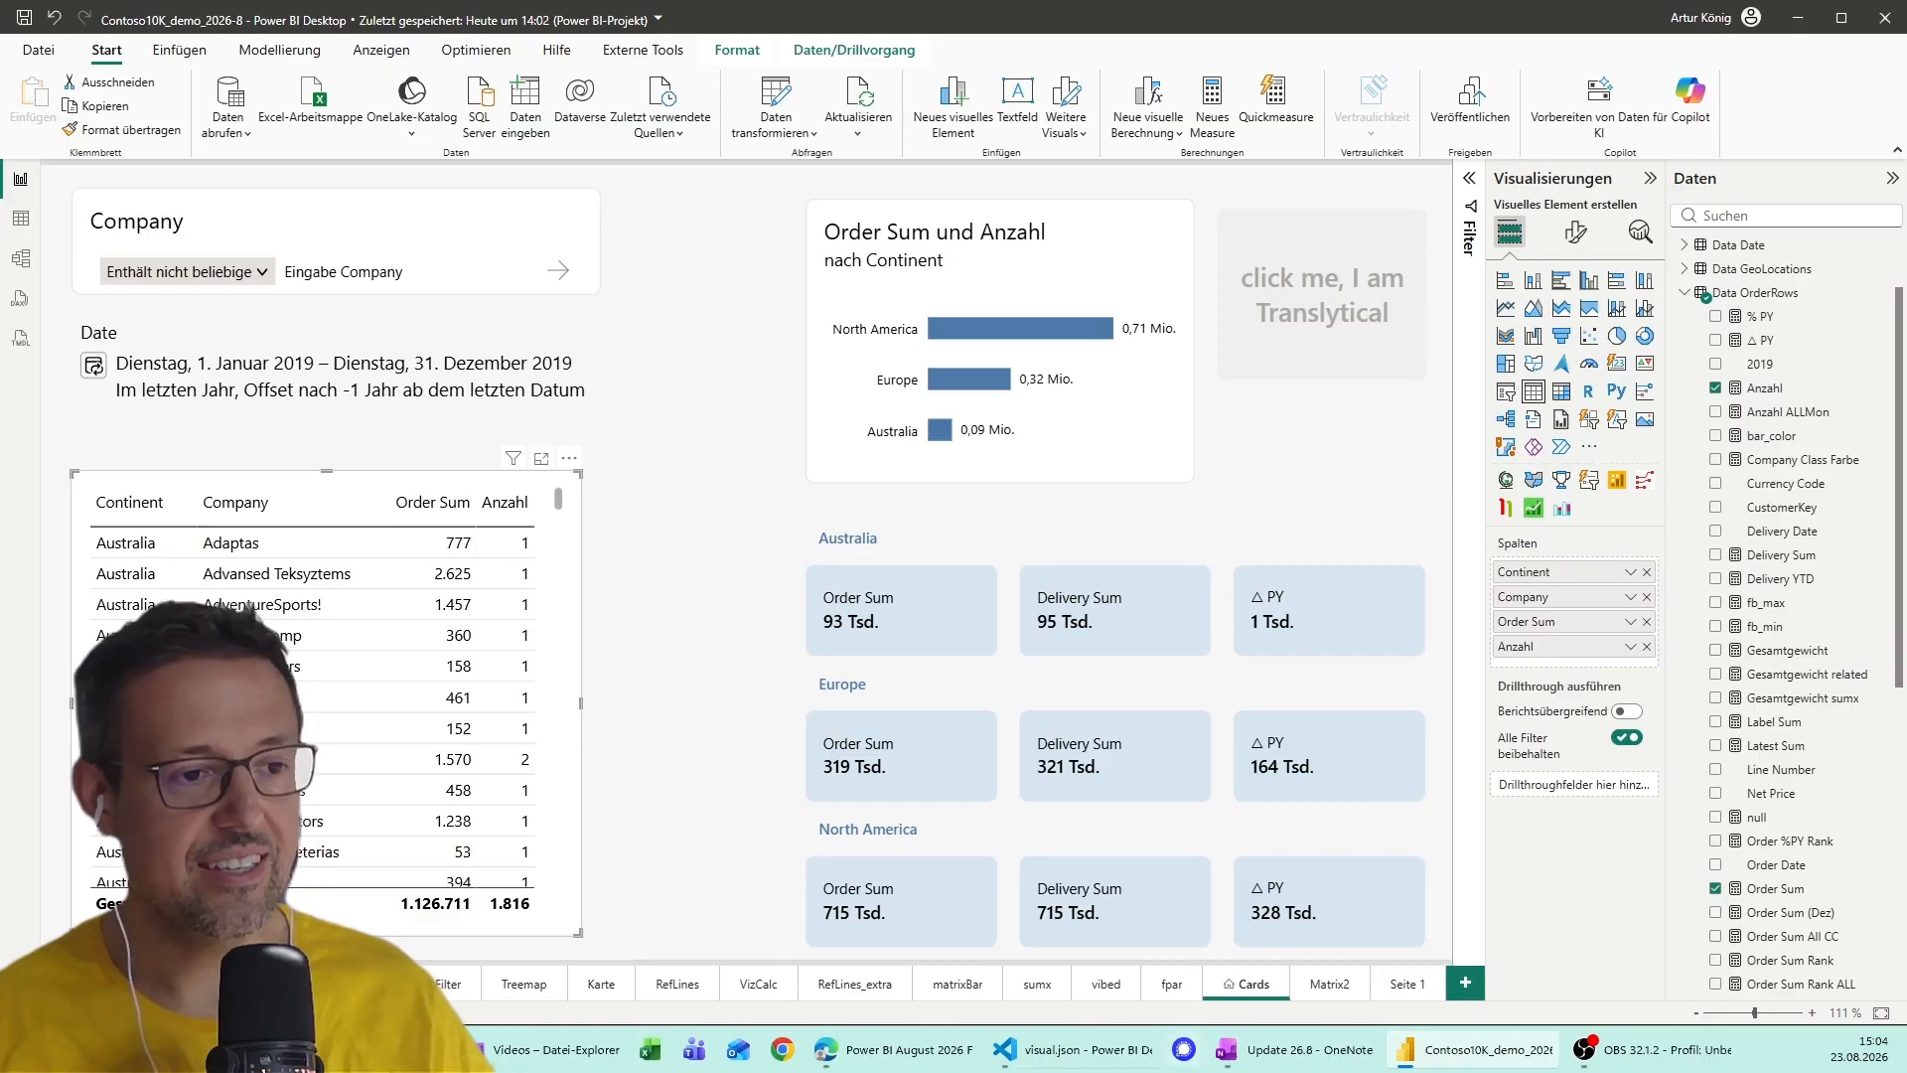
Return to Visual Studio Code, maximize it, look through the report folders and the visual.json definition, and close the editor.
{"action": "left_click", "coordinate": [1072, 1049]}
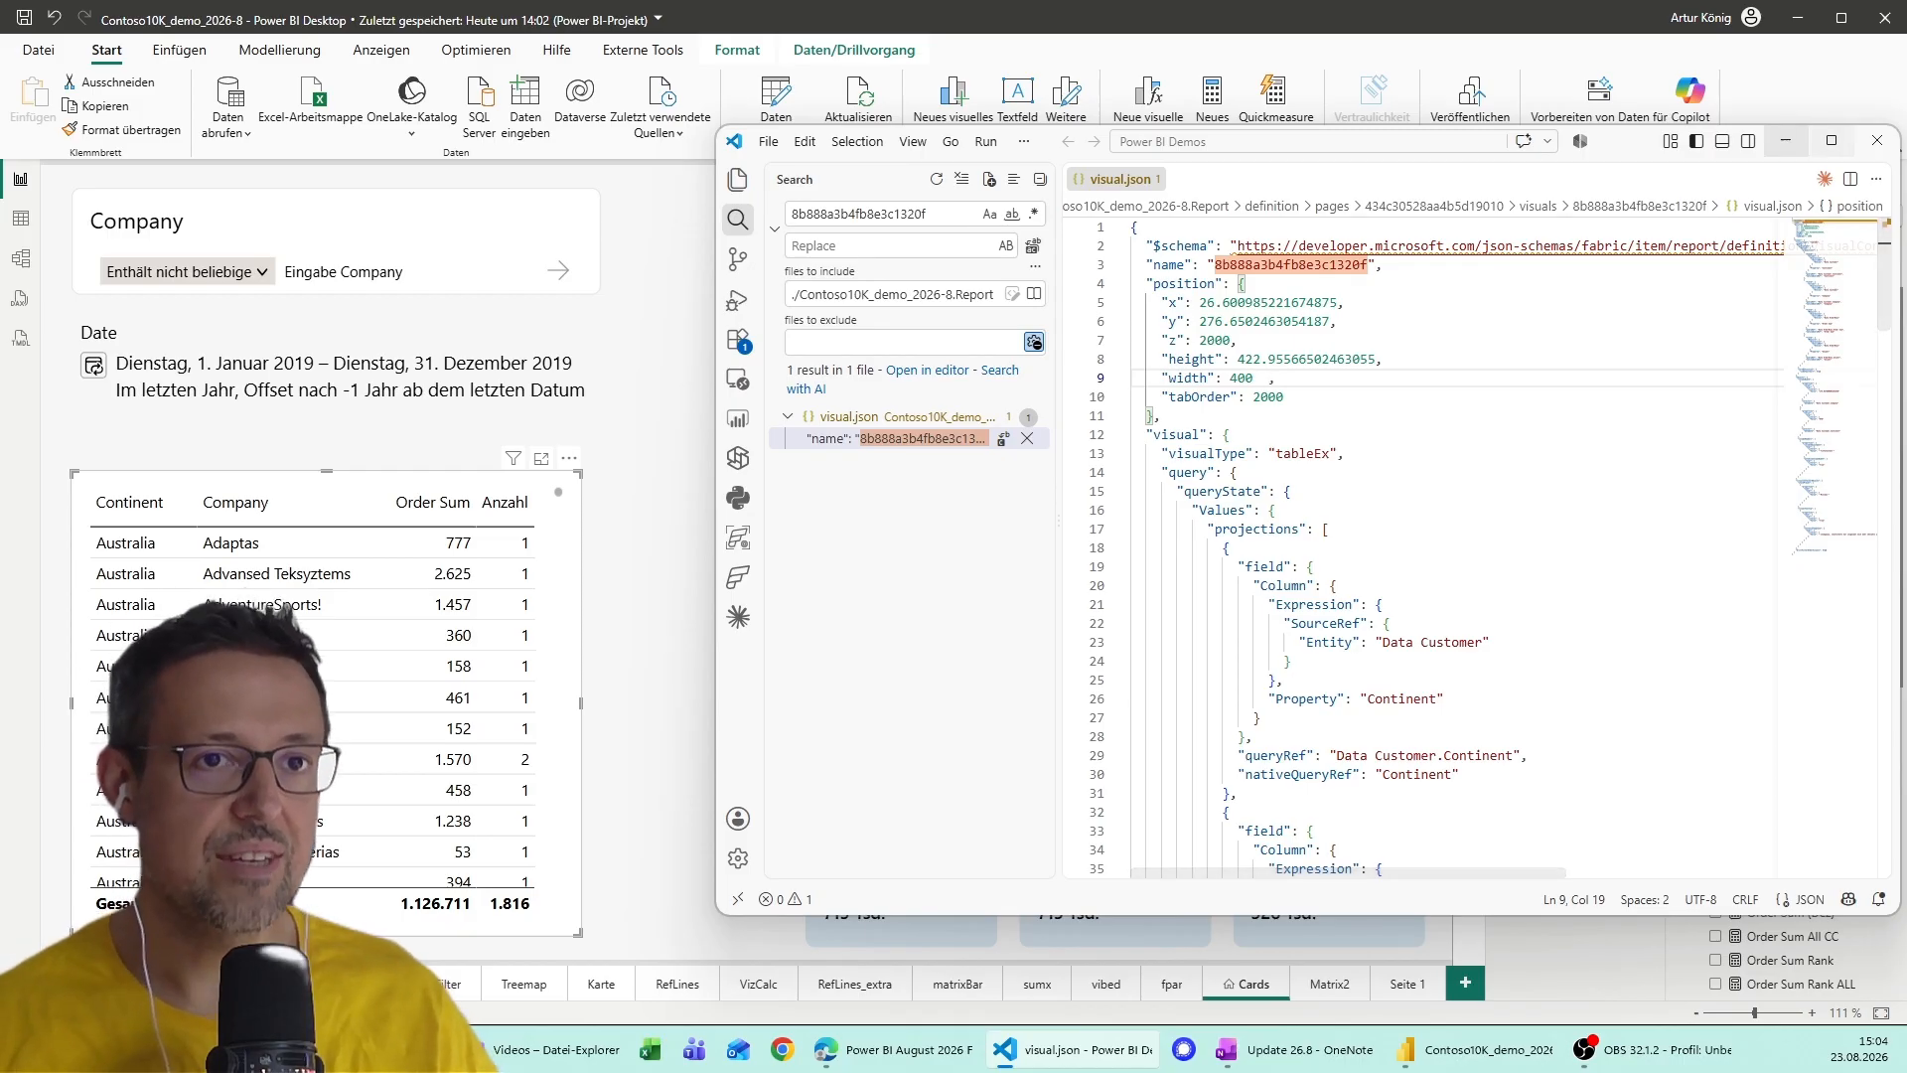
{"action": "key", "text": "super+Up"}
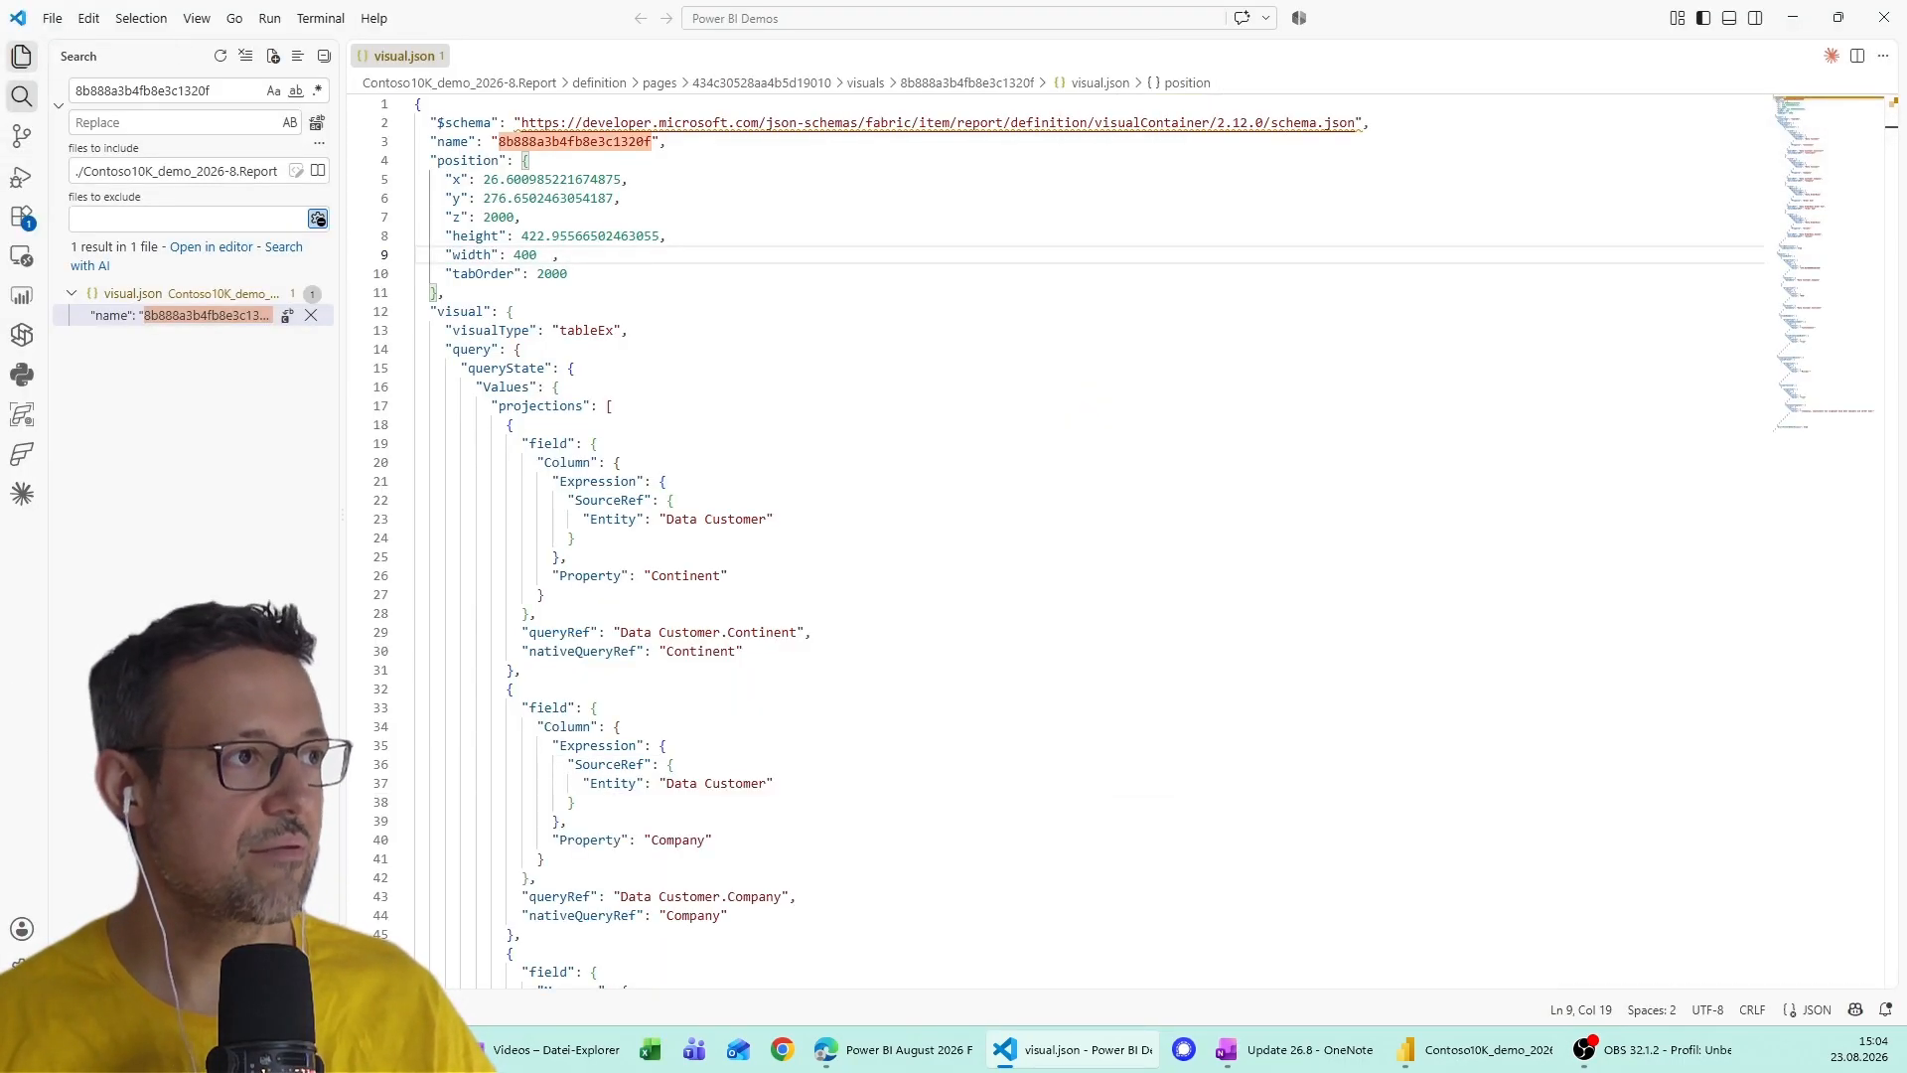
{"action": "left_click", "coordinate": [21, 55]}
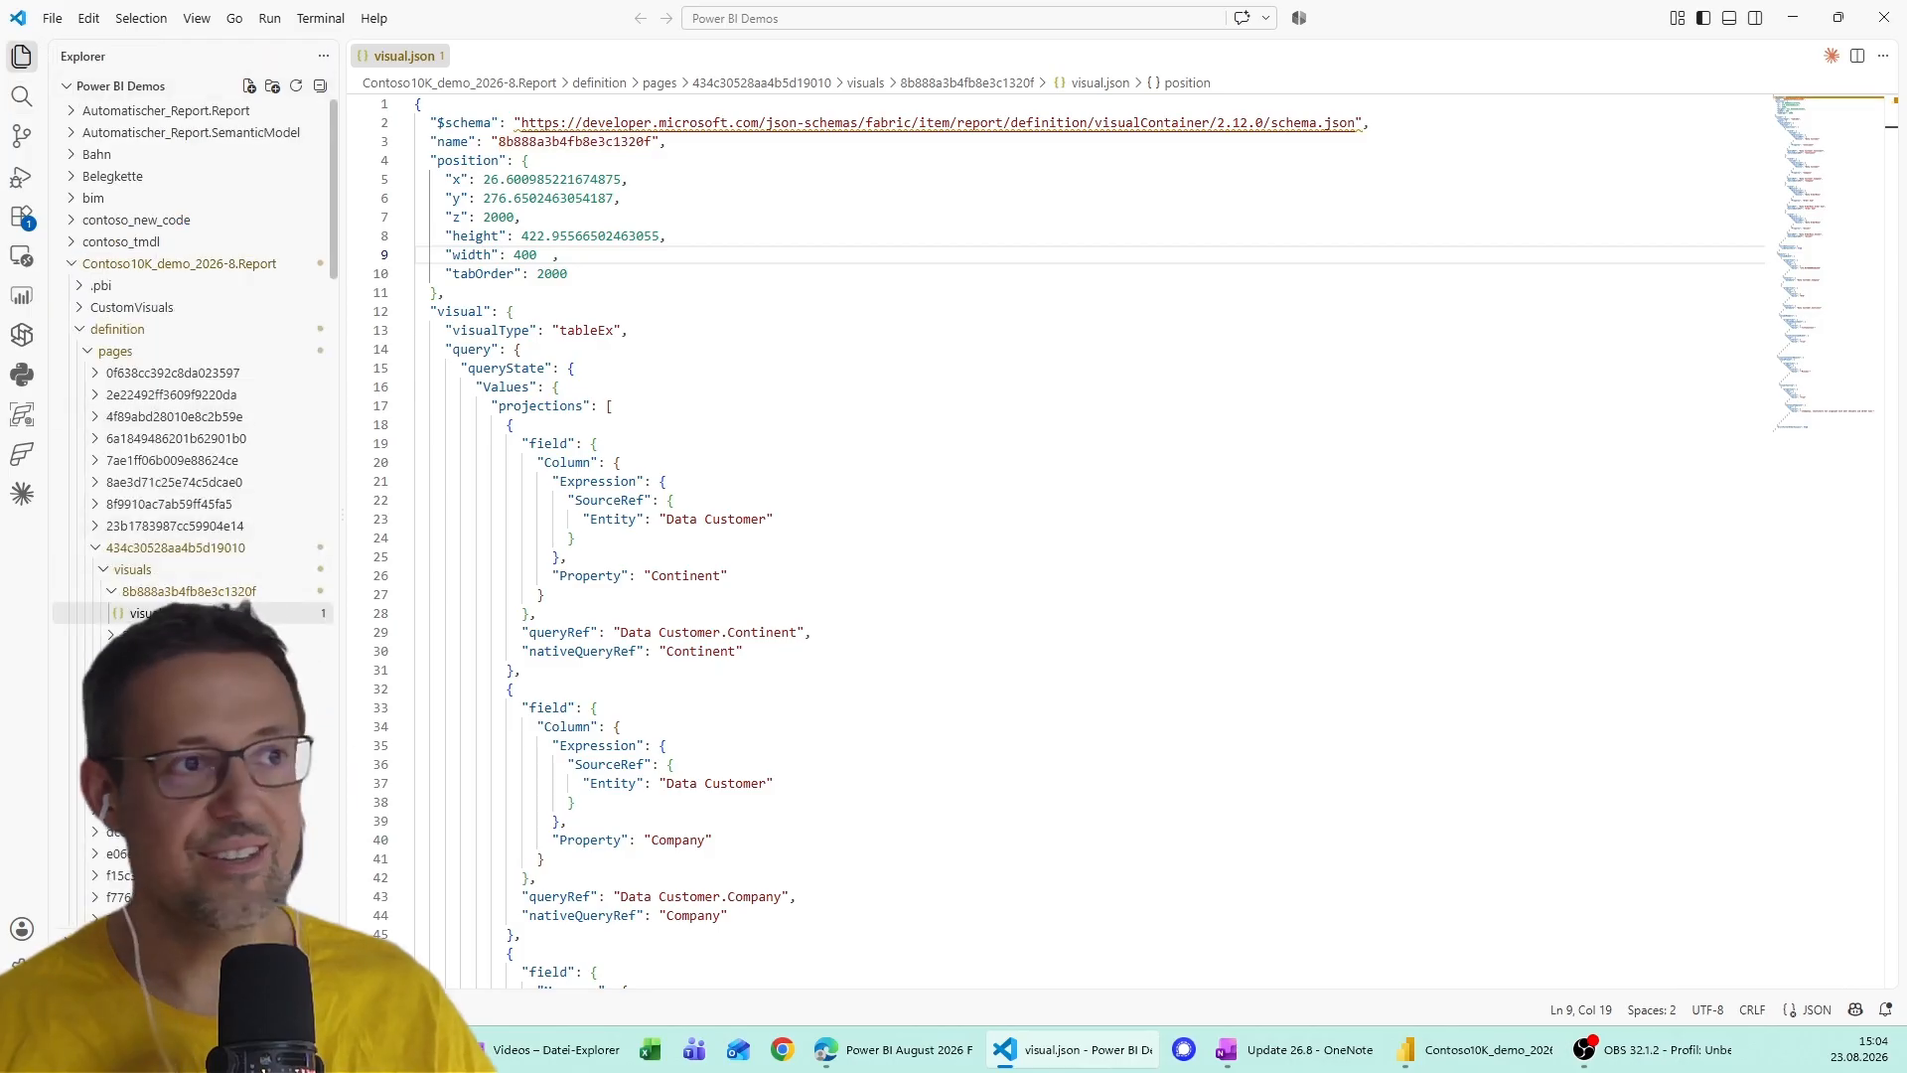
{"action": "scroll", "coordinate": [1053, 537], "scroll_direction": "down", "scroll_amount": 15}
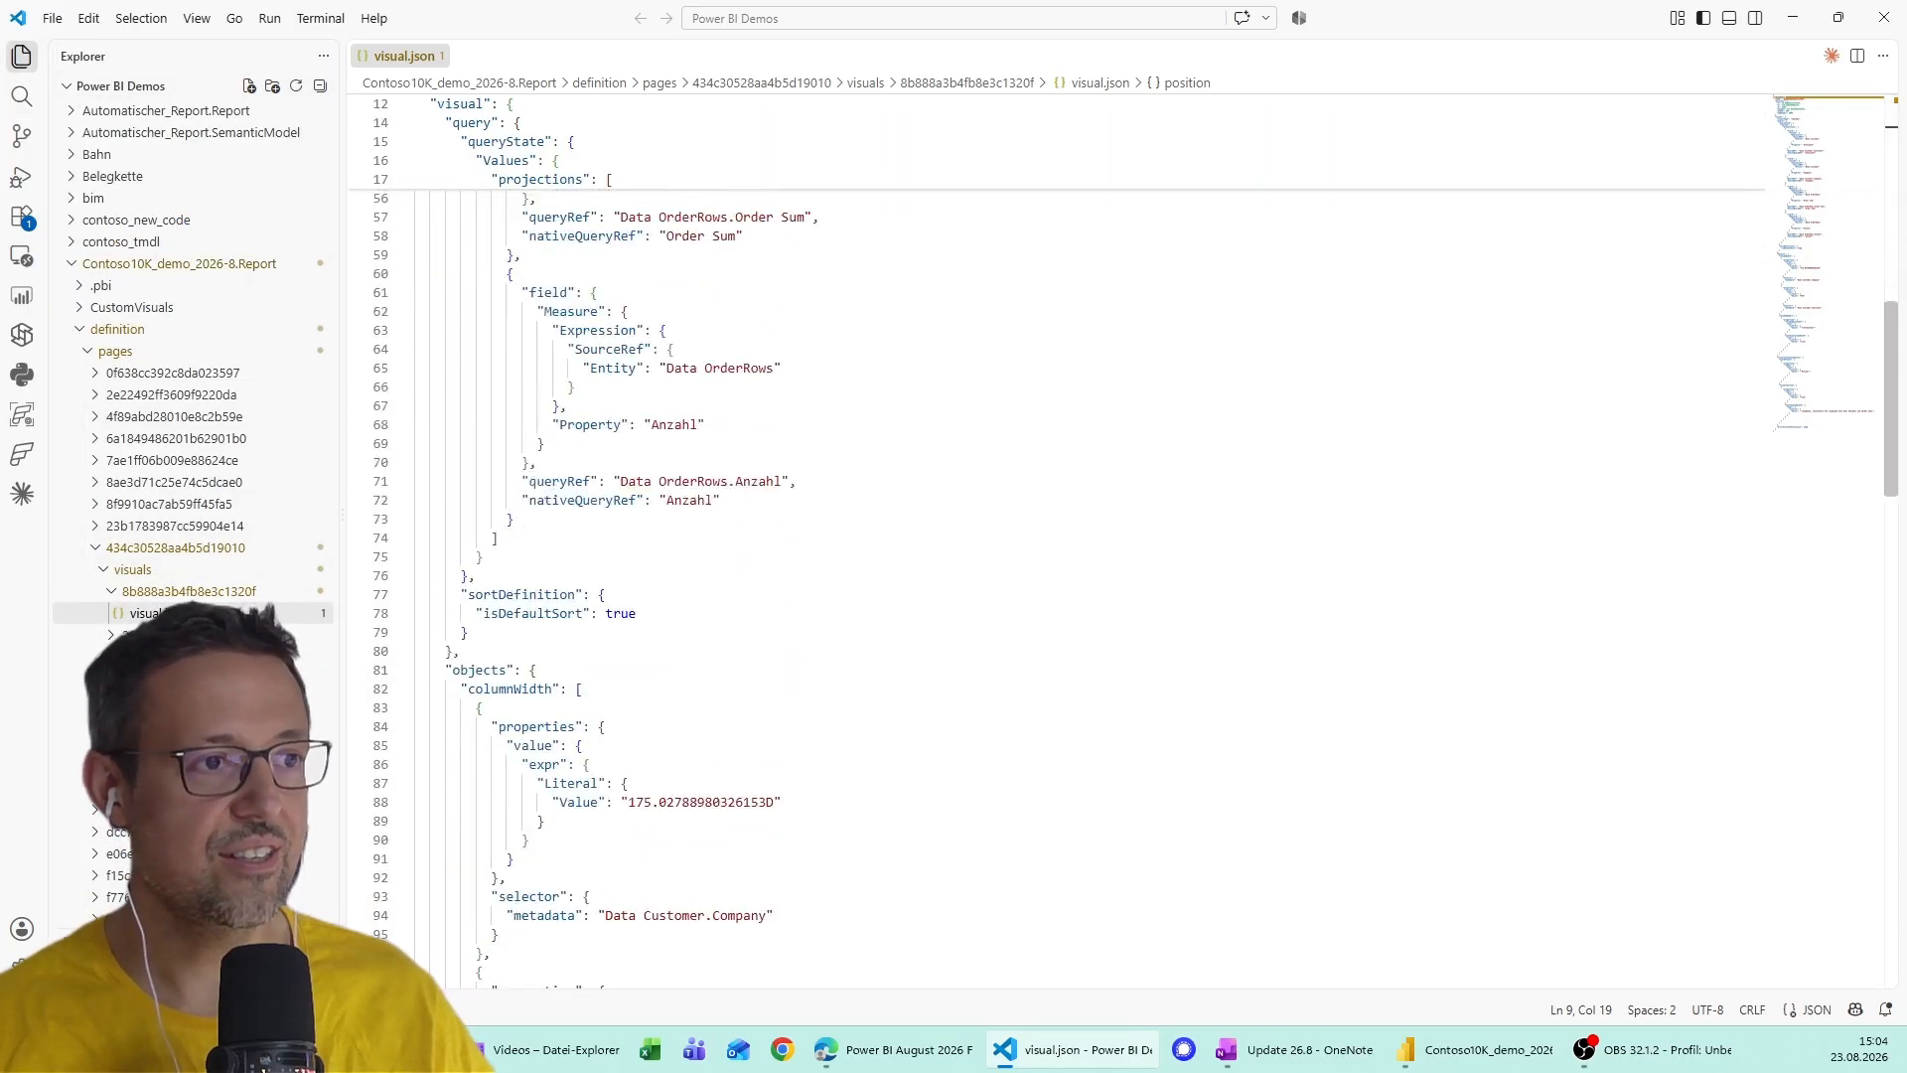
{"action": "scroll", "coordinate": [1053, 536], "scroll_direction": "down", "scroll_amount": 3}
{"action": "scroll", "coordinate": [1053, 537], "scroll_direction": "up", "scroll_amount": 6}
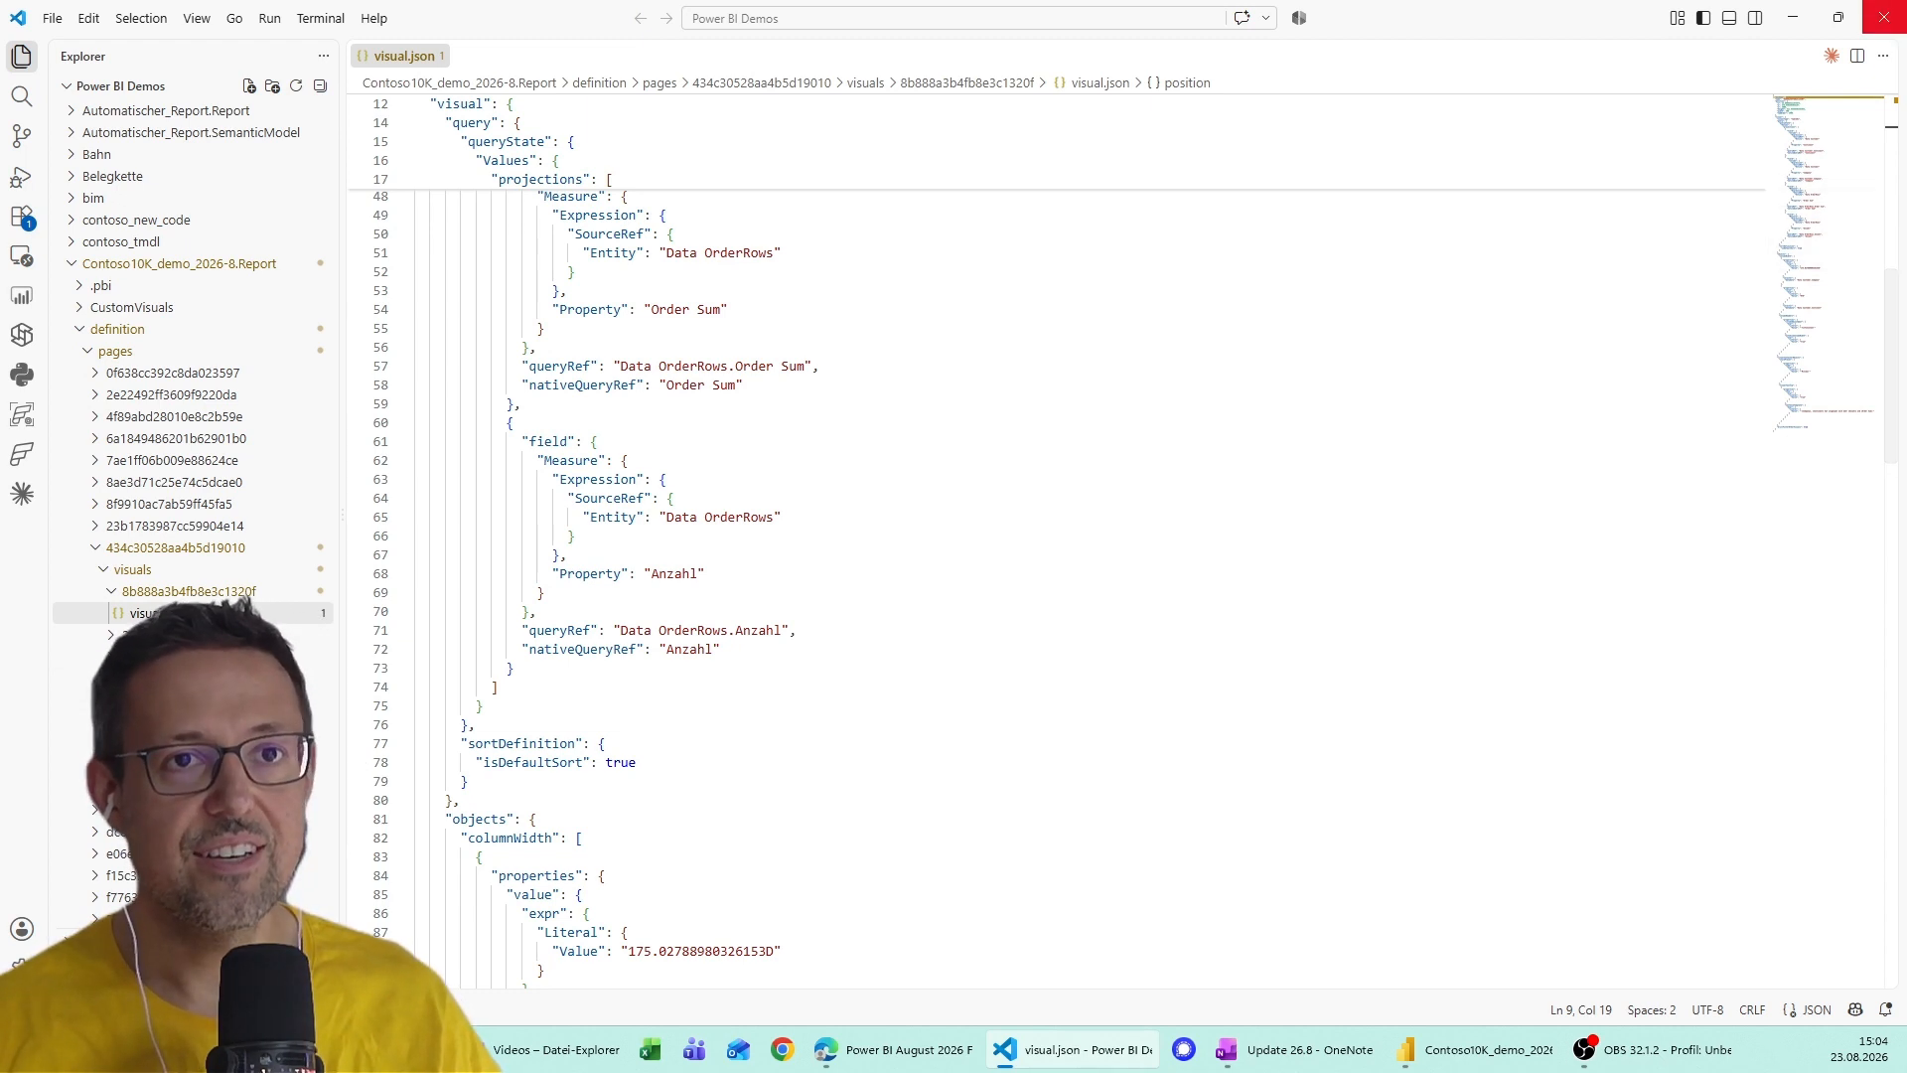
{"action": "left_click", "coordinate": [1884, 17]}
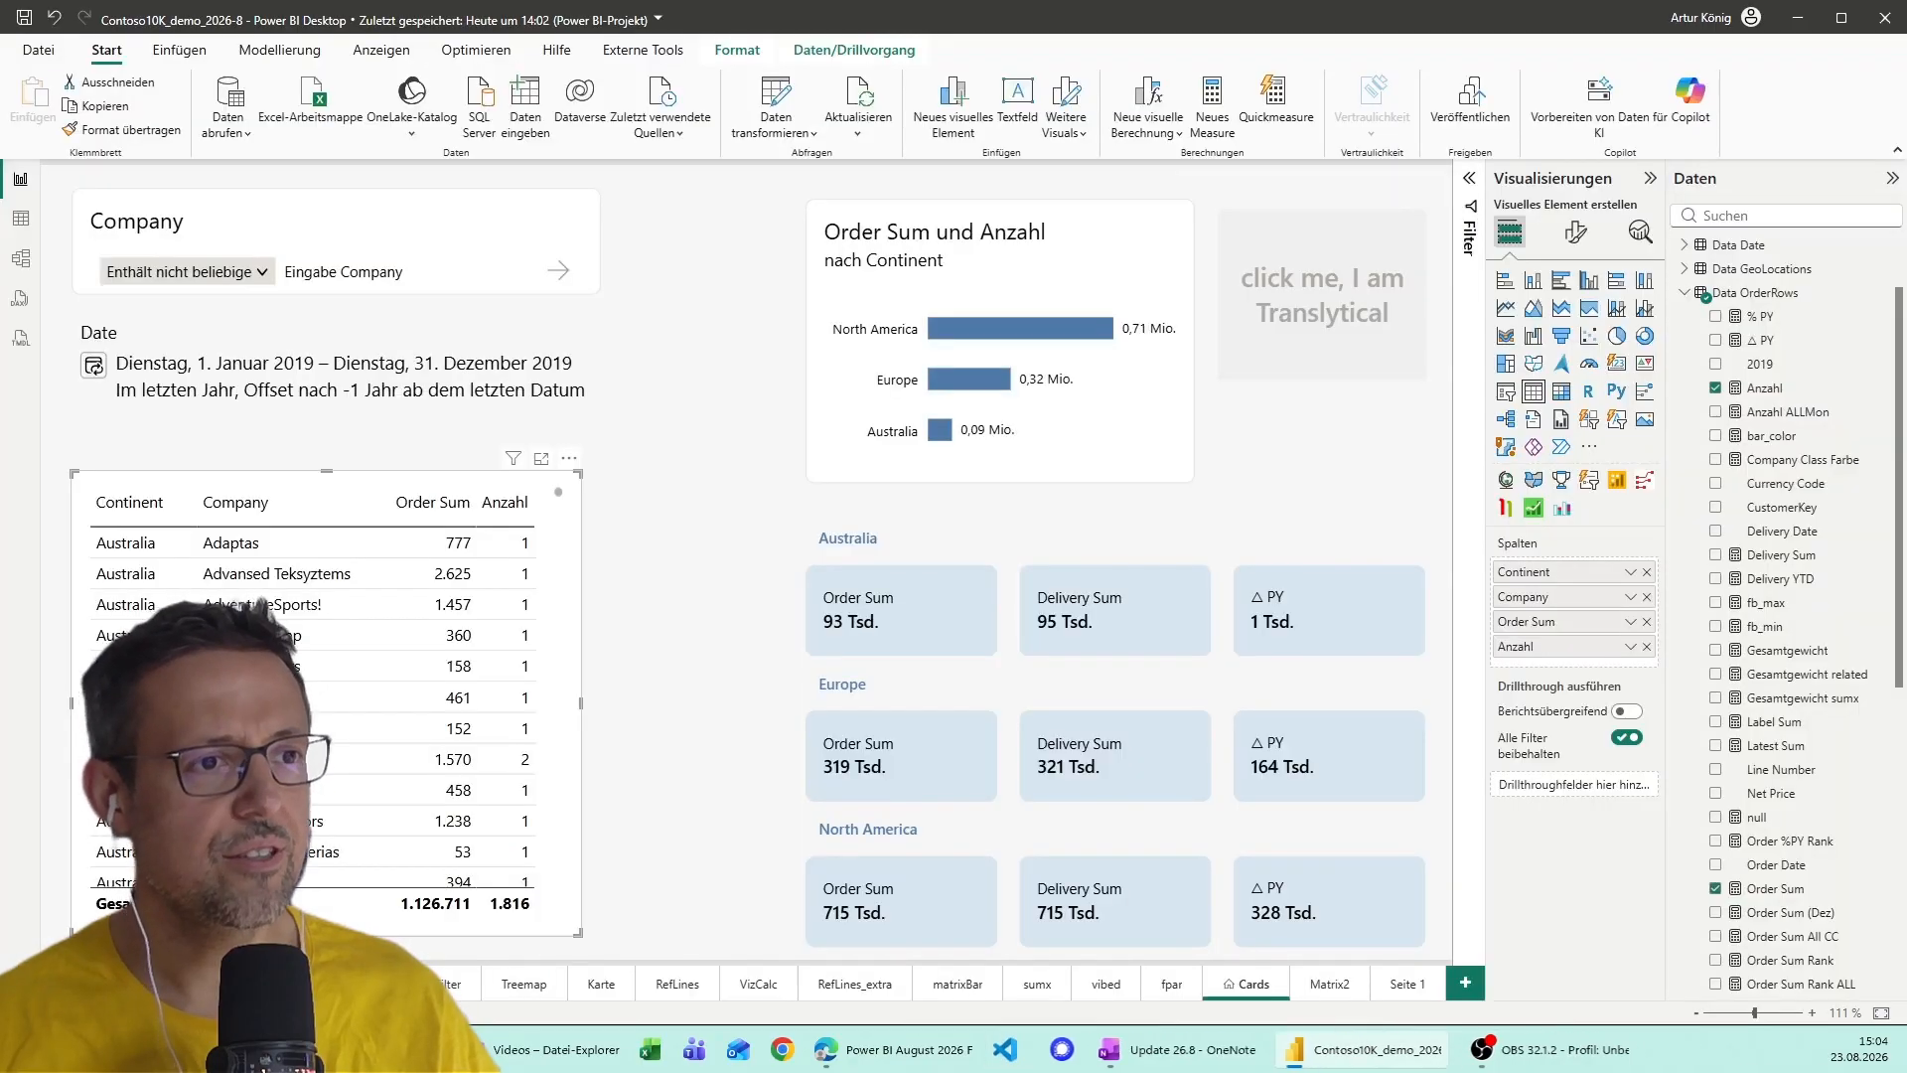
Switch to the browser and examine the onelake_image and github_image table in the published report, then check the account's profile details.
{"action": "left_click", "coordinate": [899, 1049]}
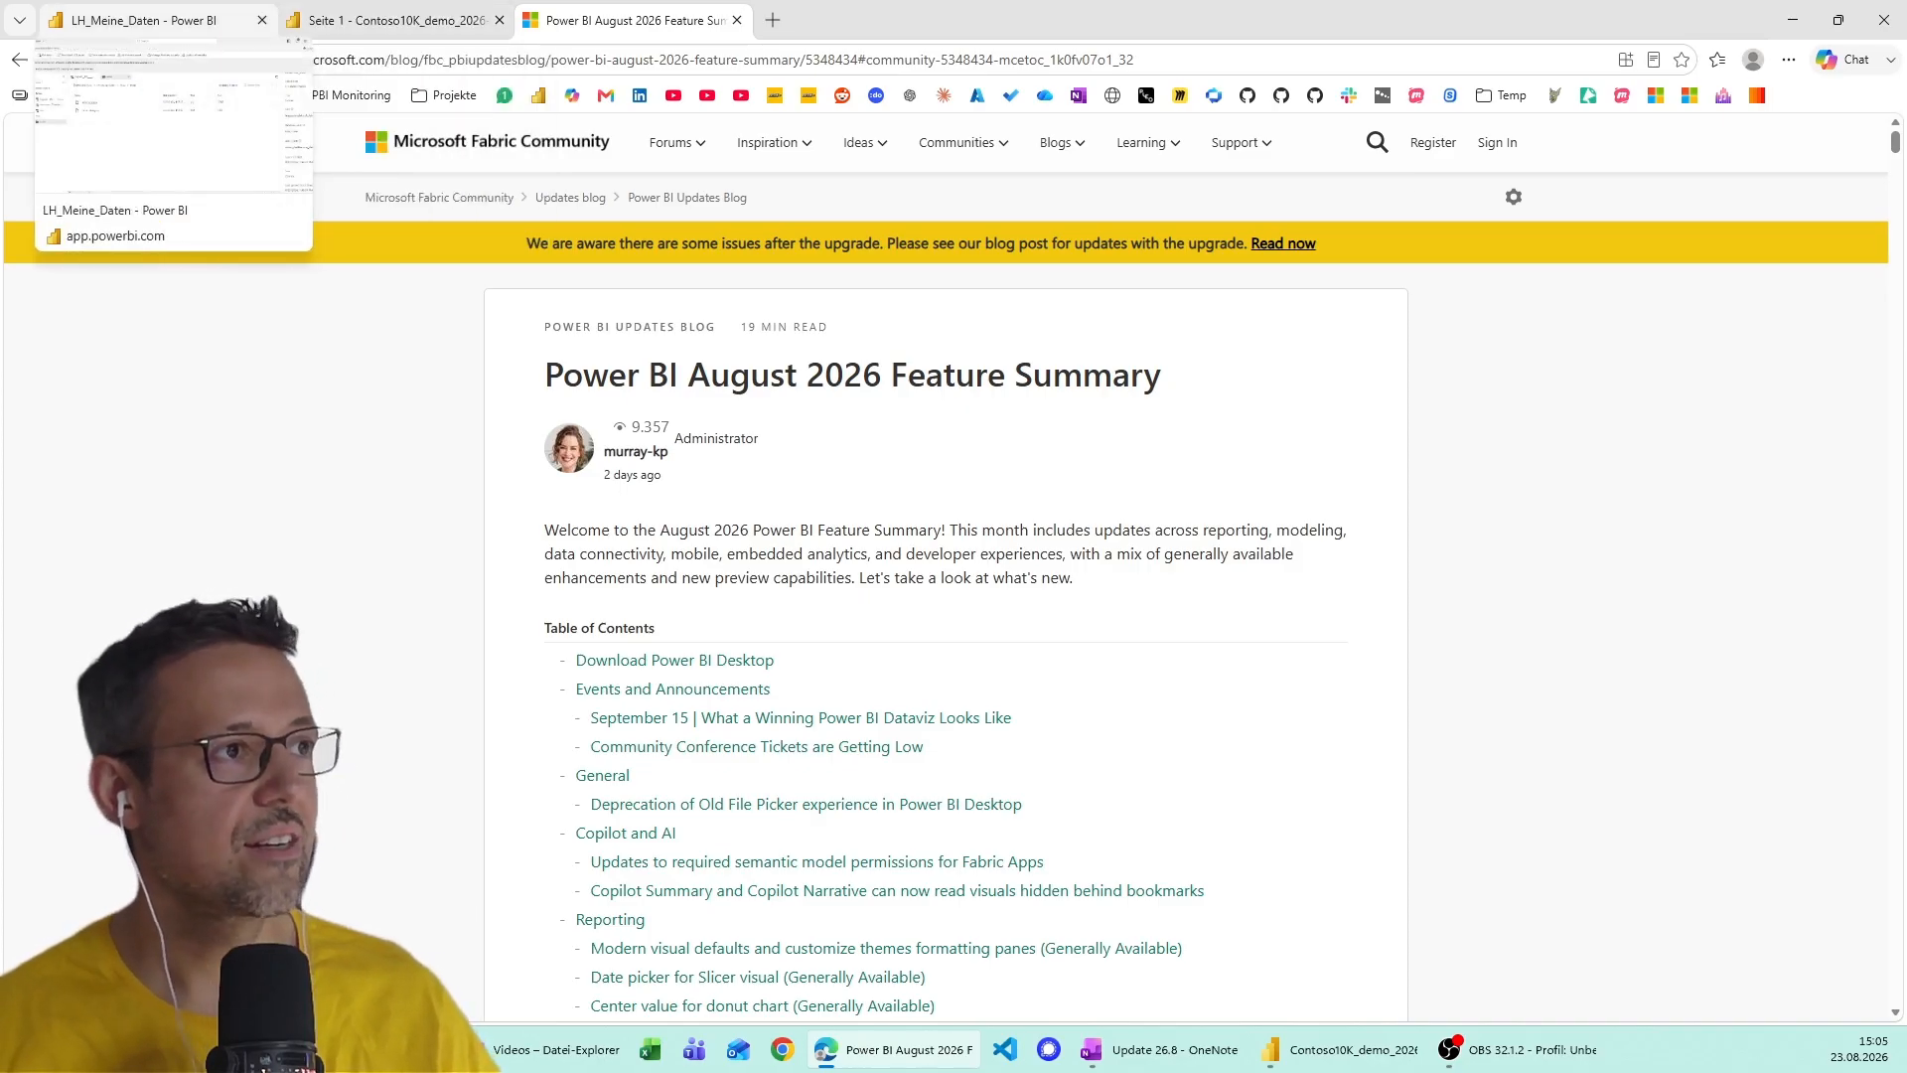
{"action": "left_click", "coordinate": [387, 19]}
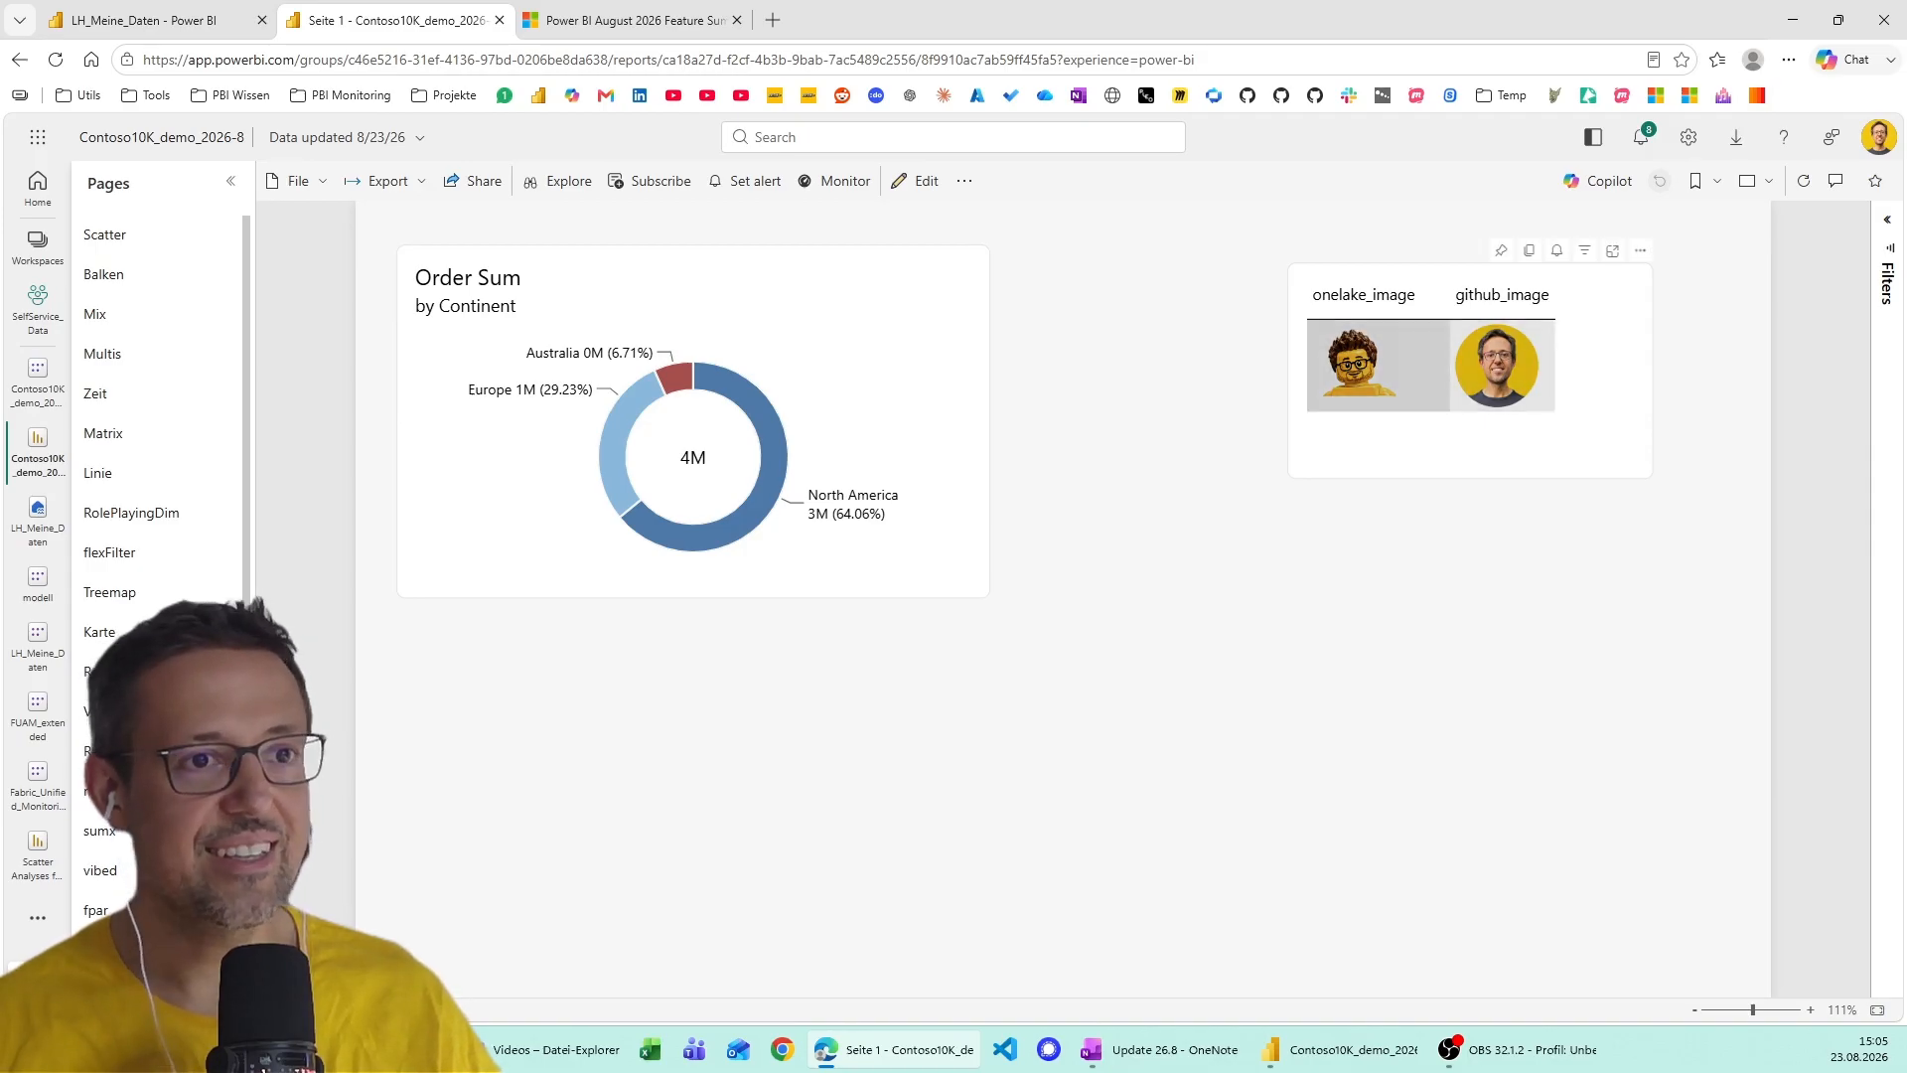
{"action": "left_click", "coordinate": [1502, 295]}
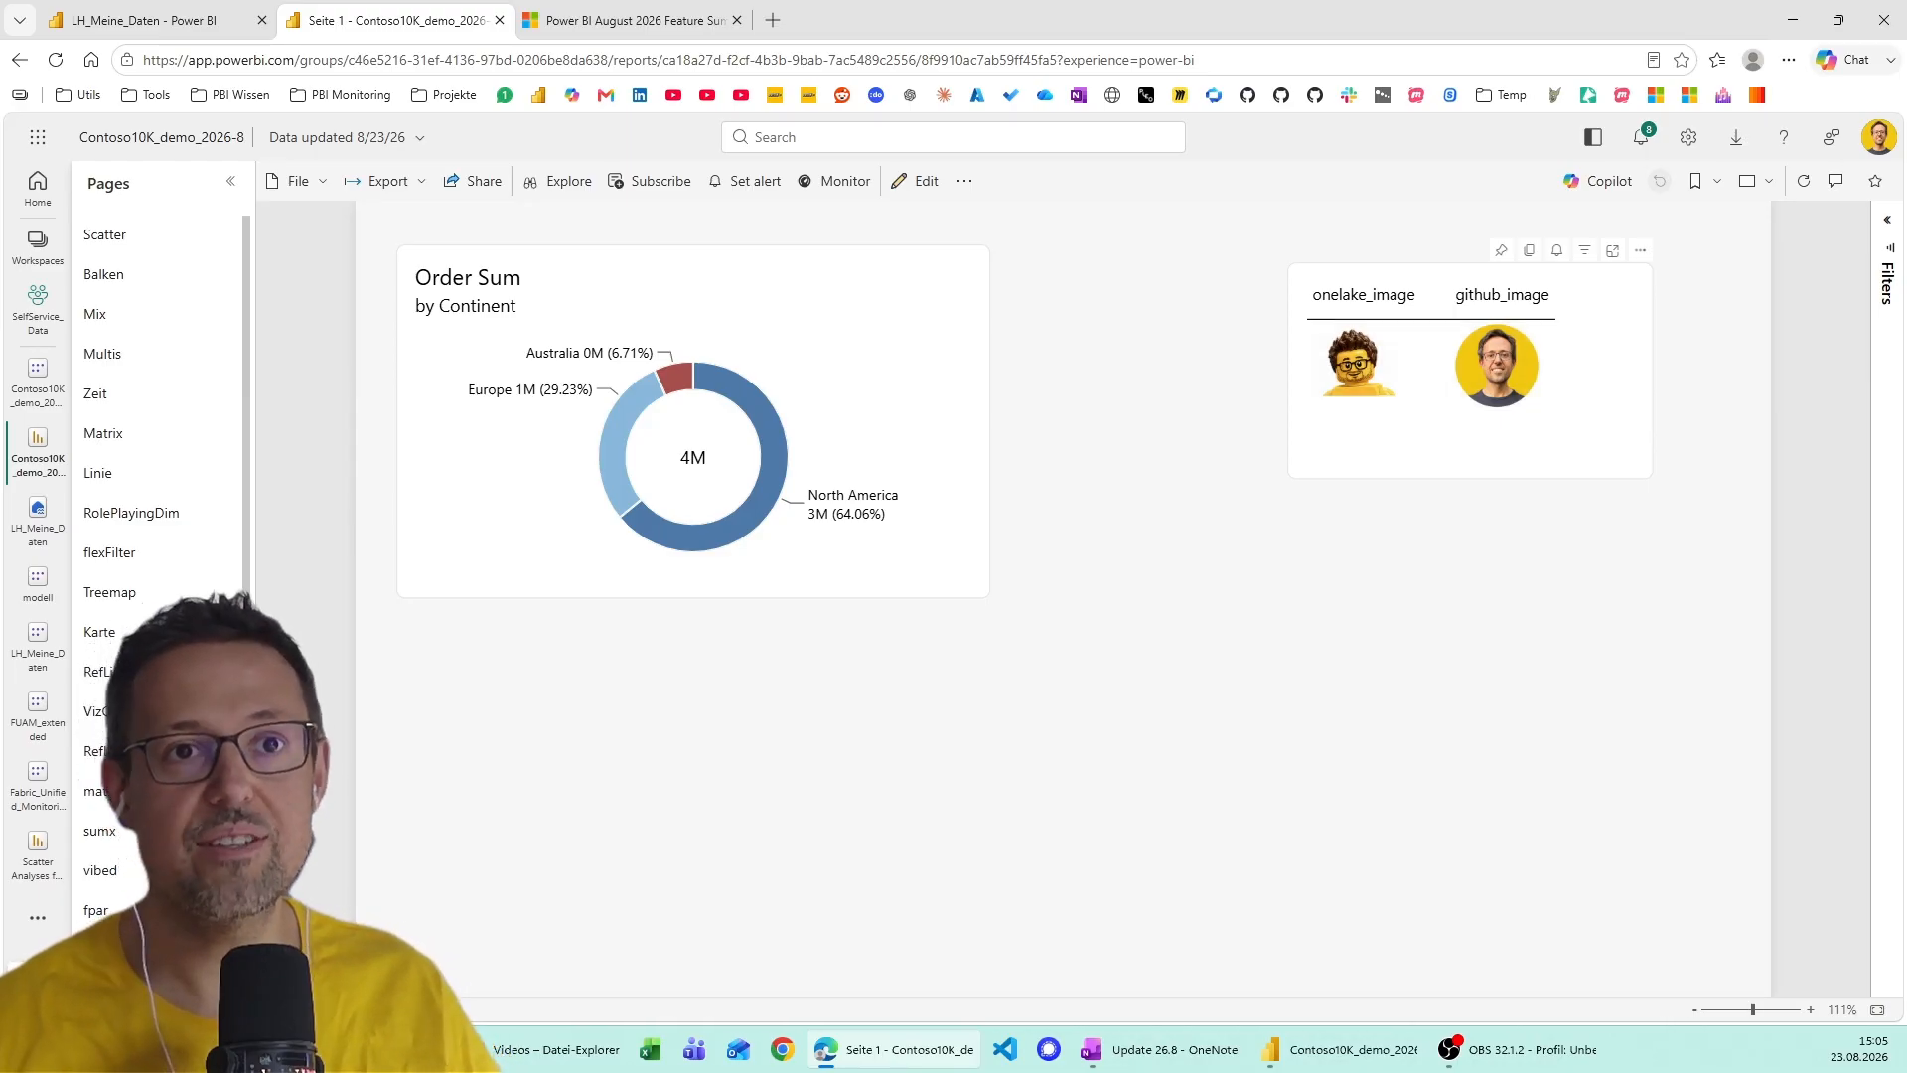
{"action": "left_click", "coordinate": [1878, 137]}
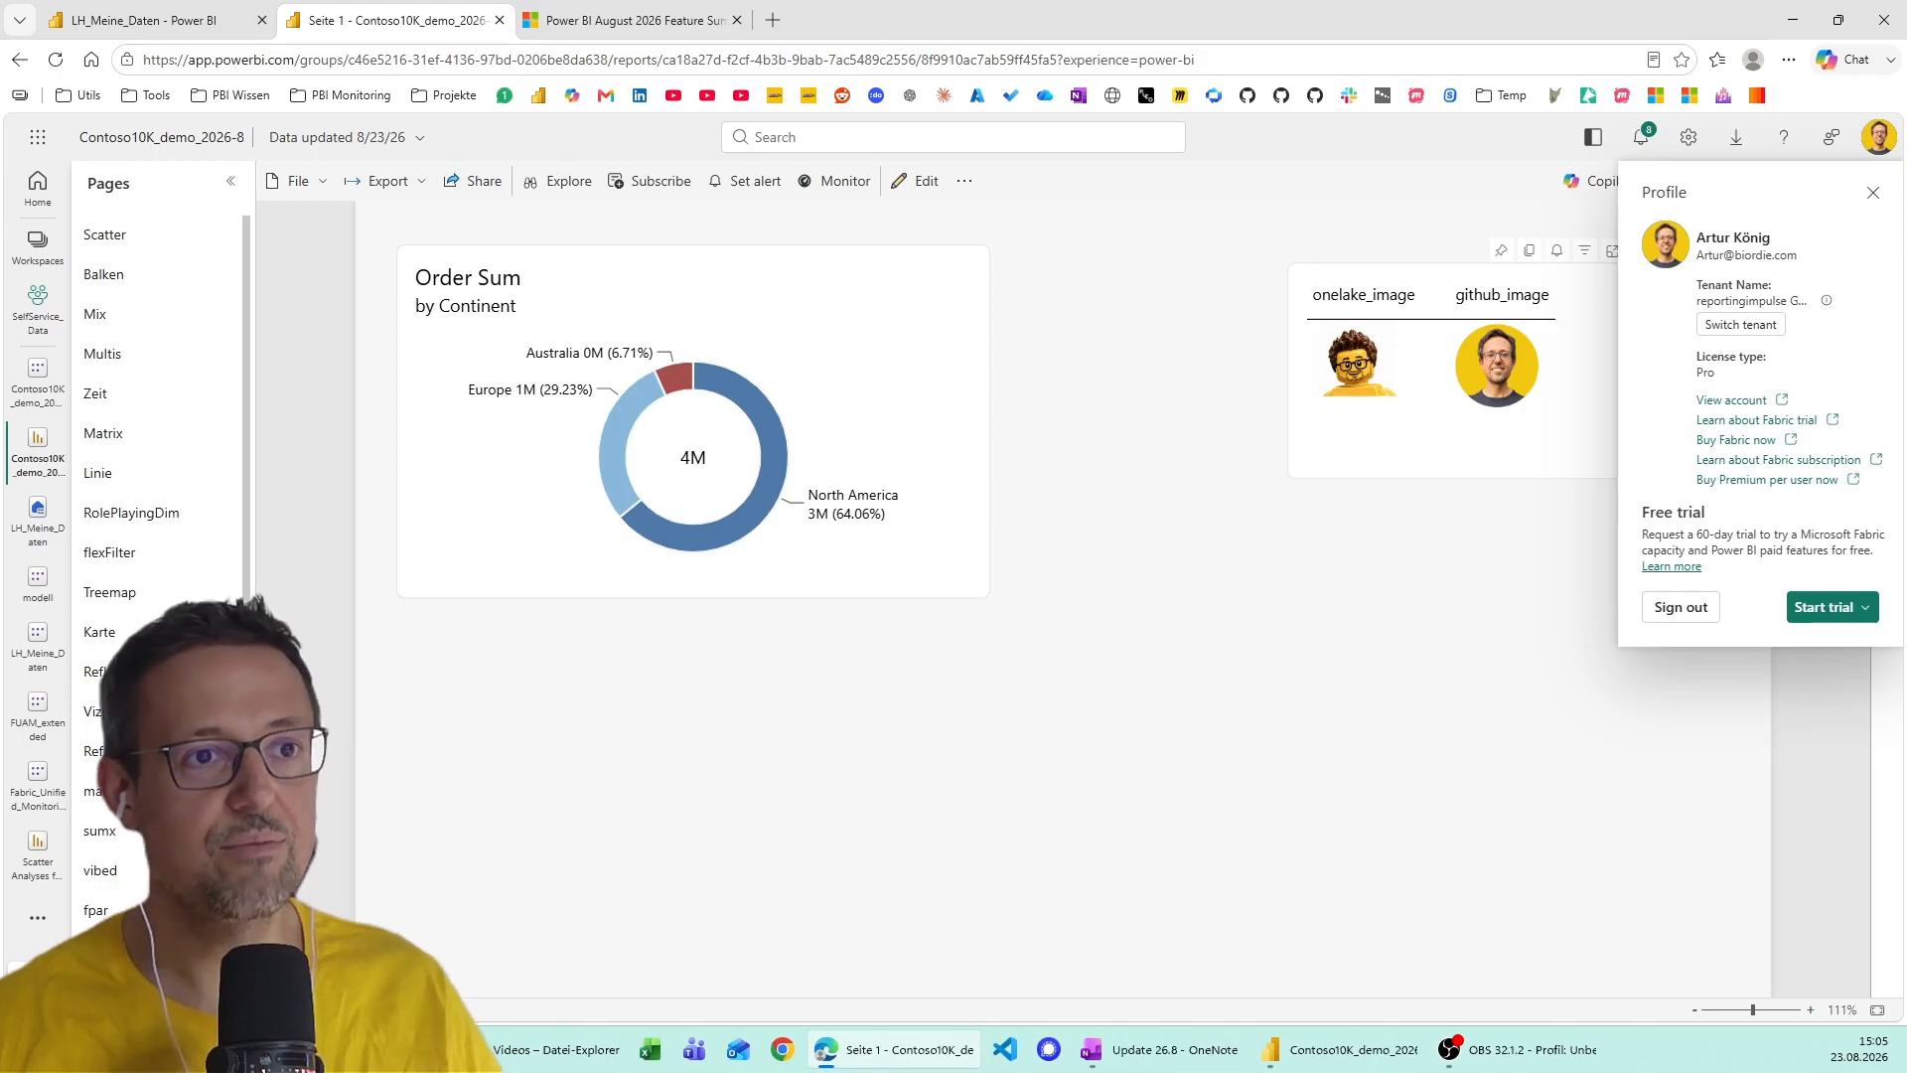
{"action": "left_click", "coordinate": [1879, 137]}
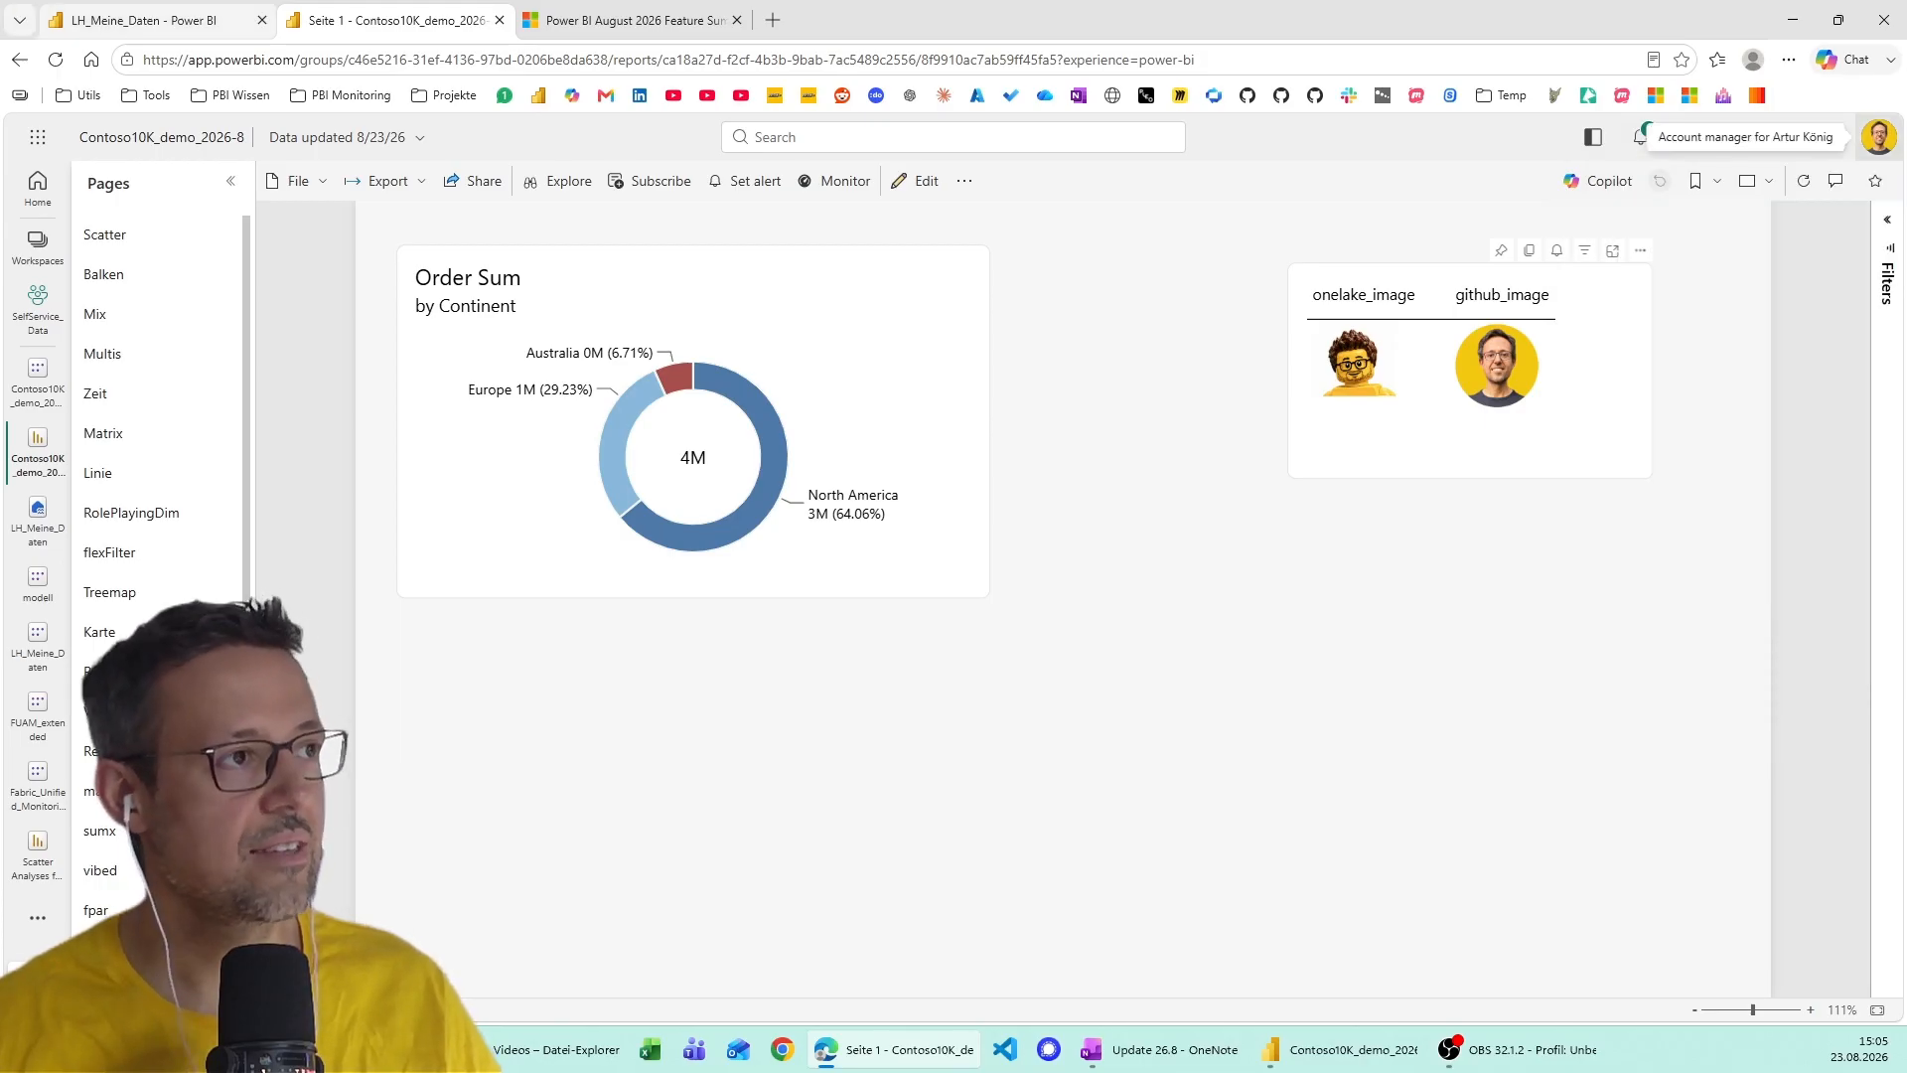
Preview the JPG image in the icons folder of the lakehouse LH_Meine_Daten, return to the folder, and go back to the published report.
{"action": "left_click", "coordinate": [149, 20]}
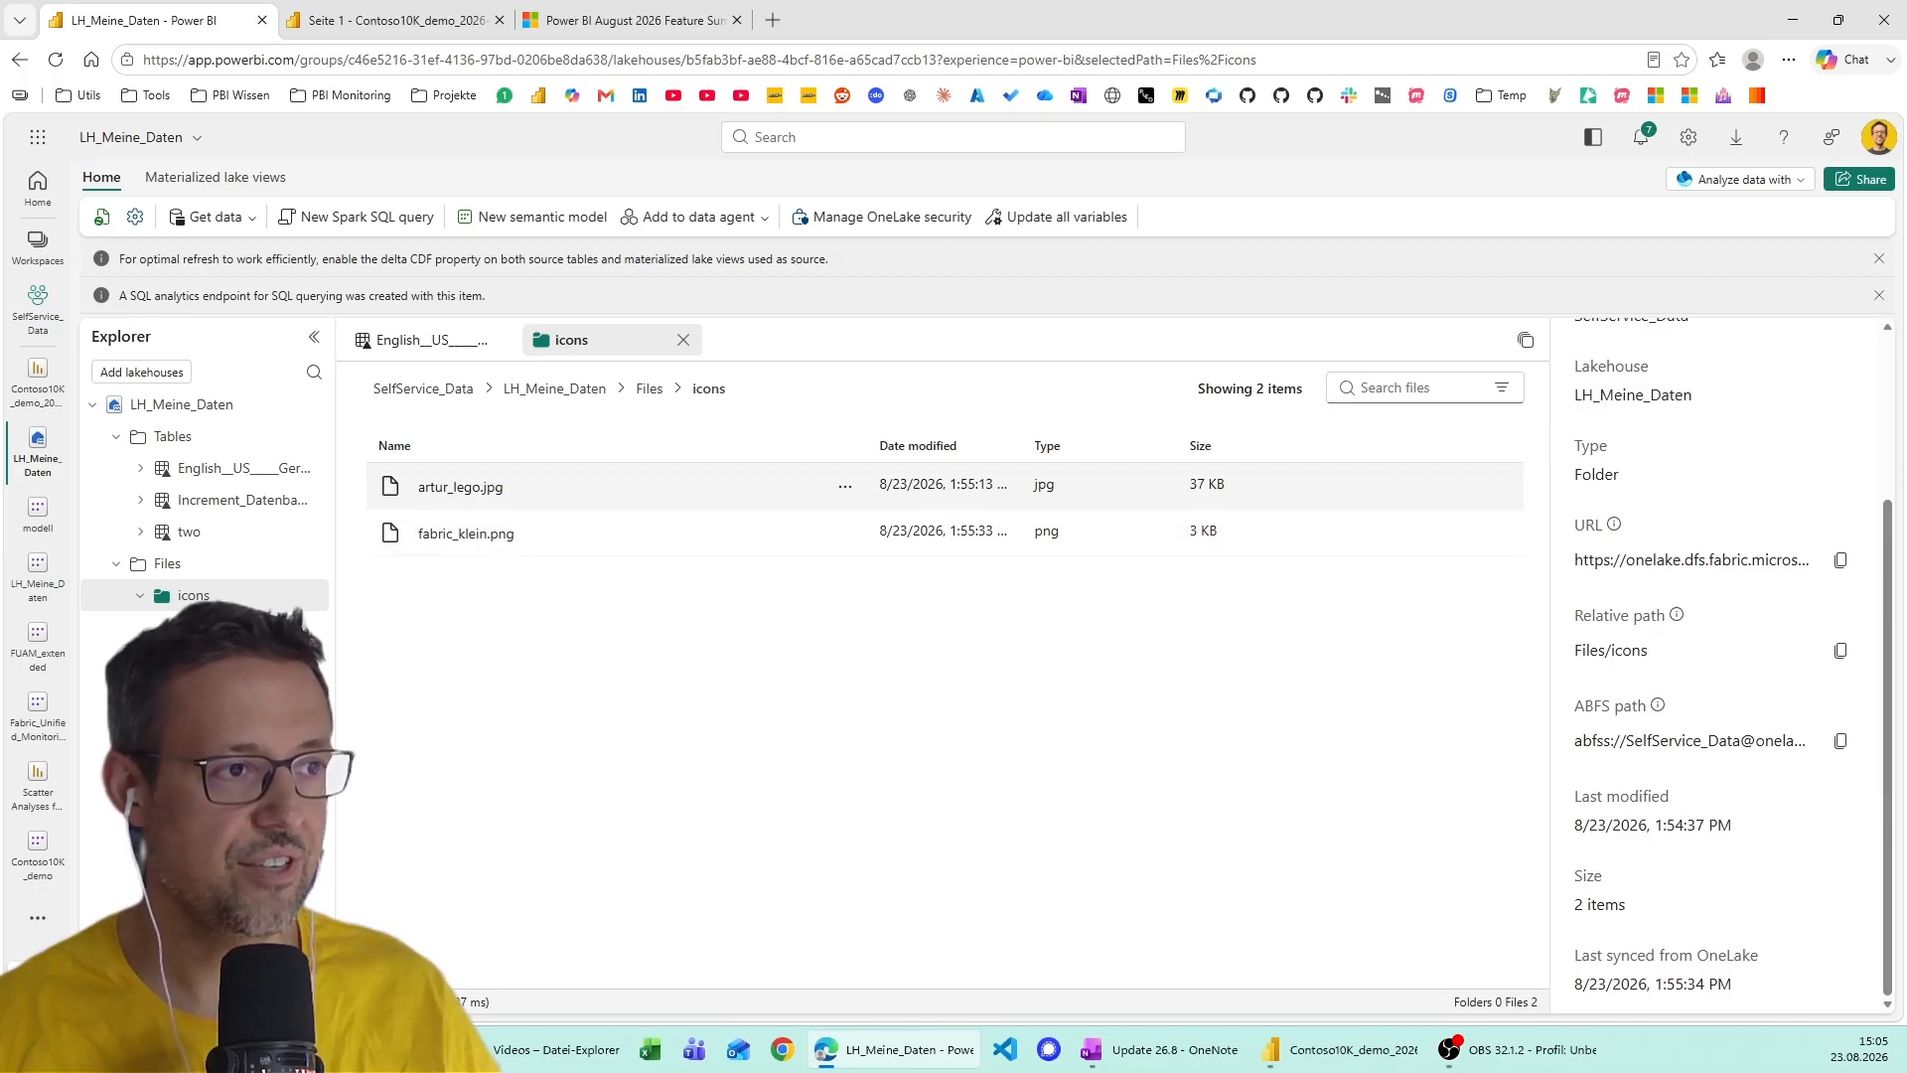
{"action": "left_click", "coordinate": [460, 487]}
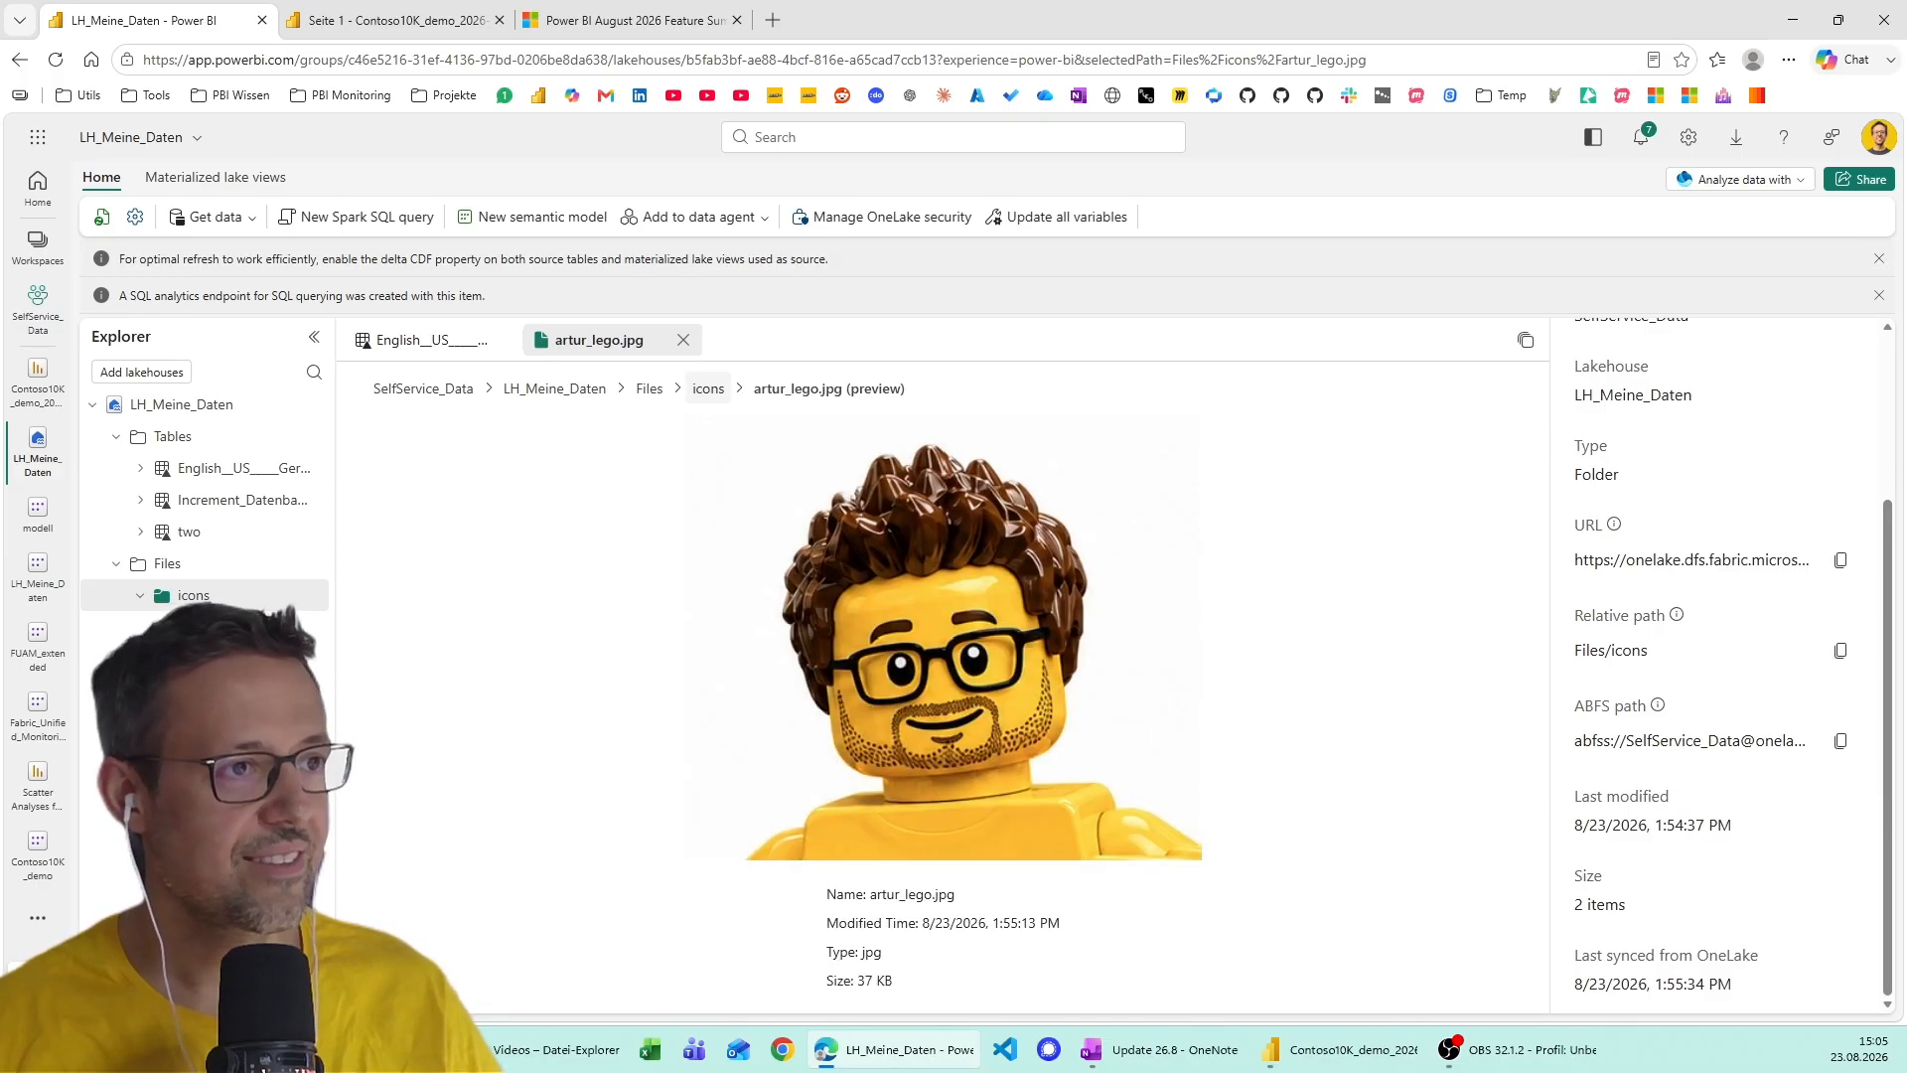
{"action": "left_click", "coordinate": [707, 389]}
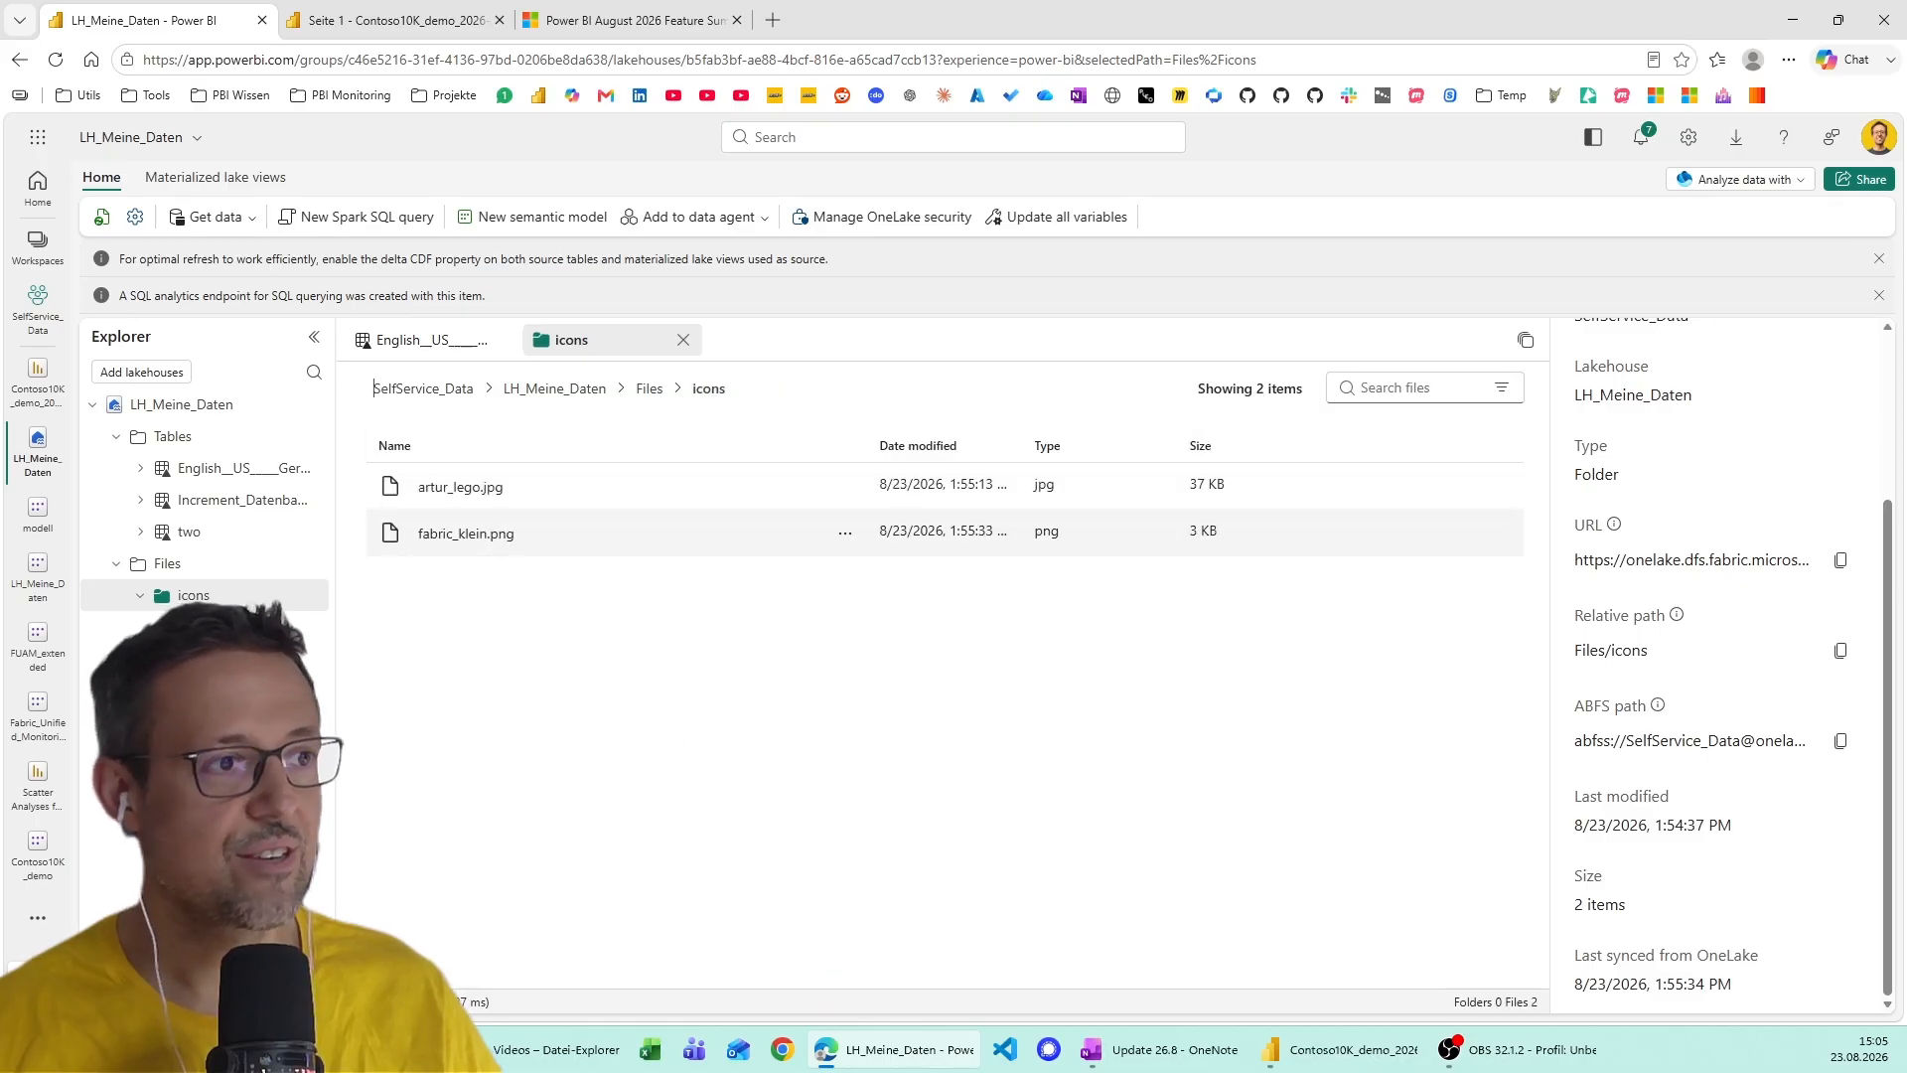
{"action": "left_click", "coordinate": [398, 20]}
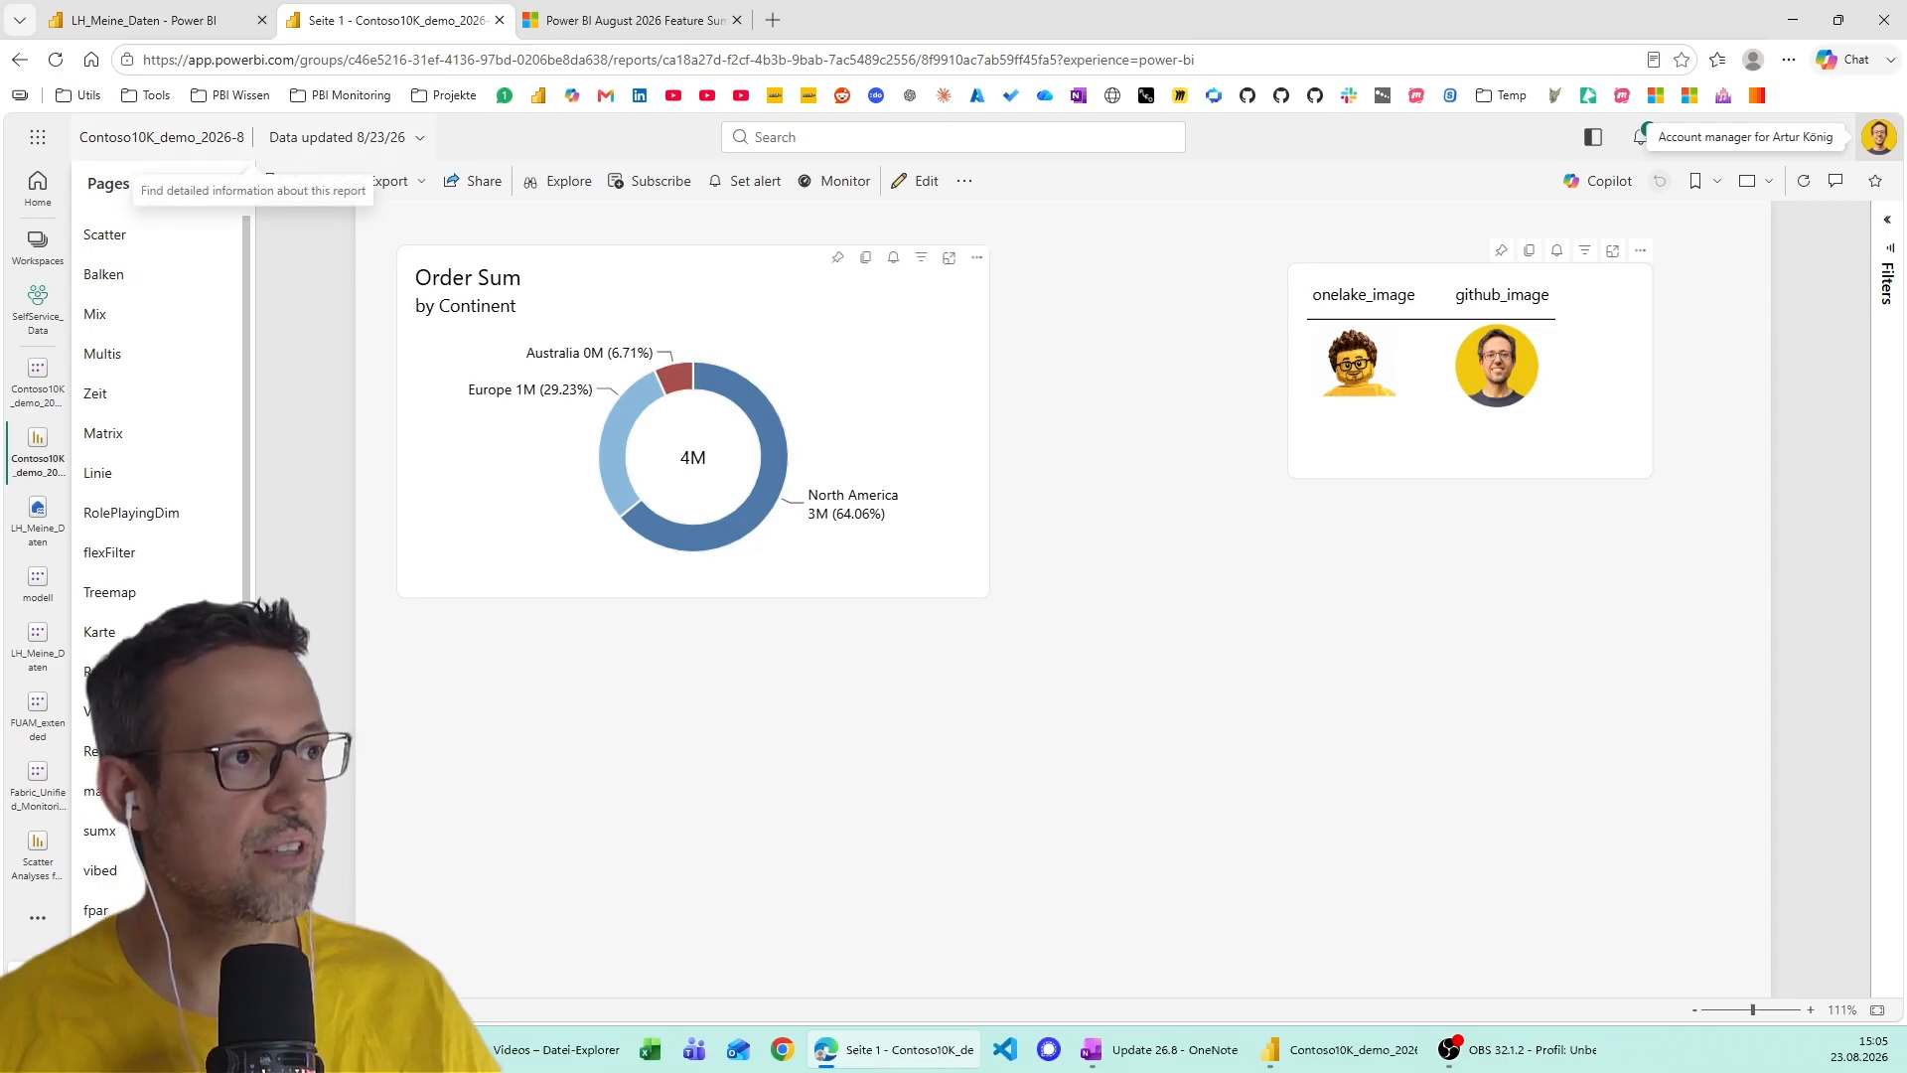
In Power BI Desktop, open the onelake_image measure of the Darstellung table and examine the Files/icons part of its image URL.
{"action": "left_click", "coordinate": [1339, 1050]}
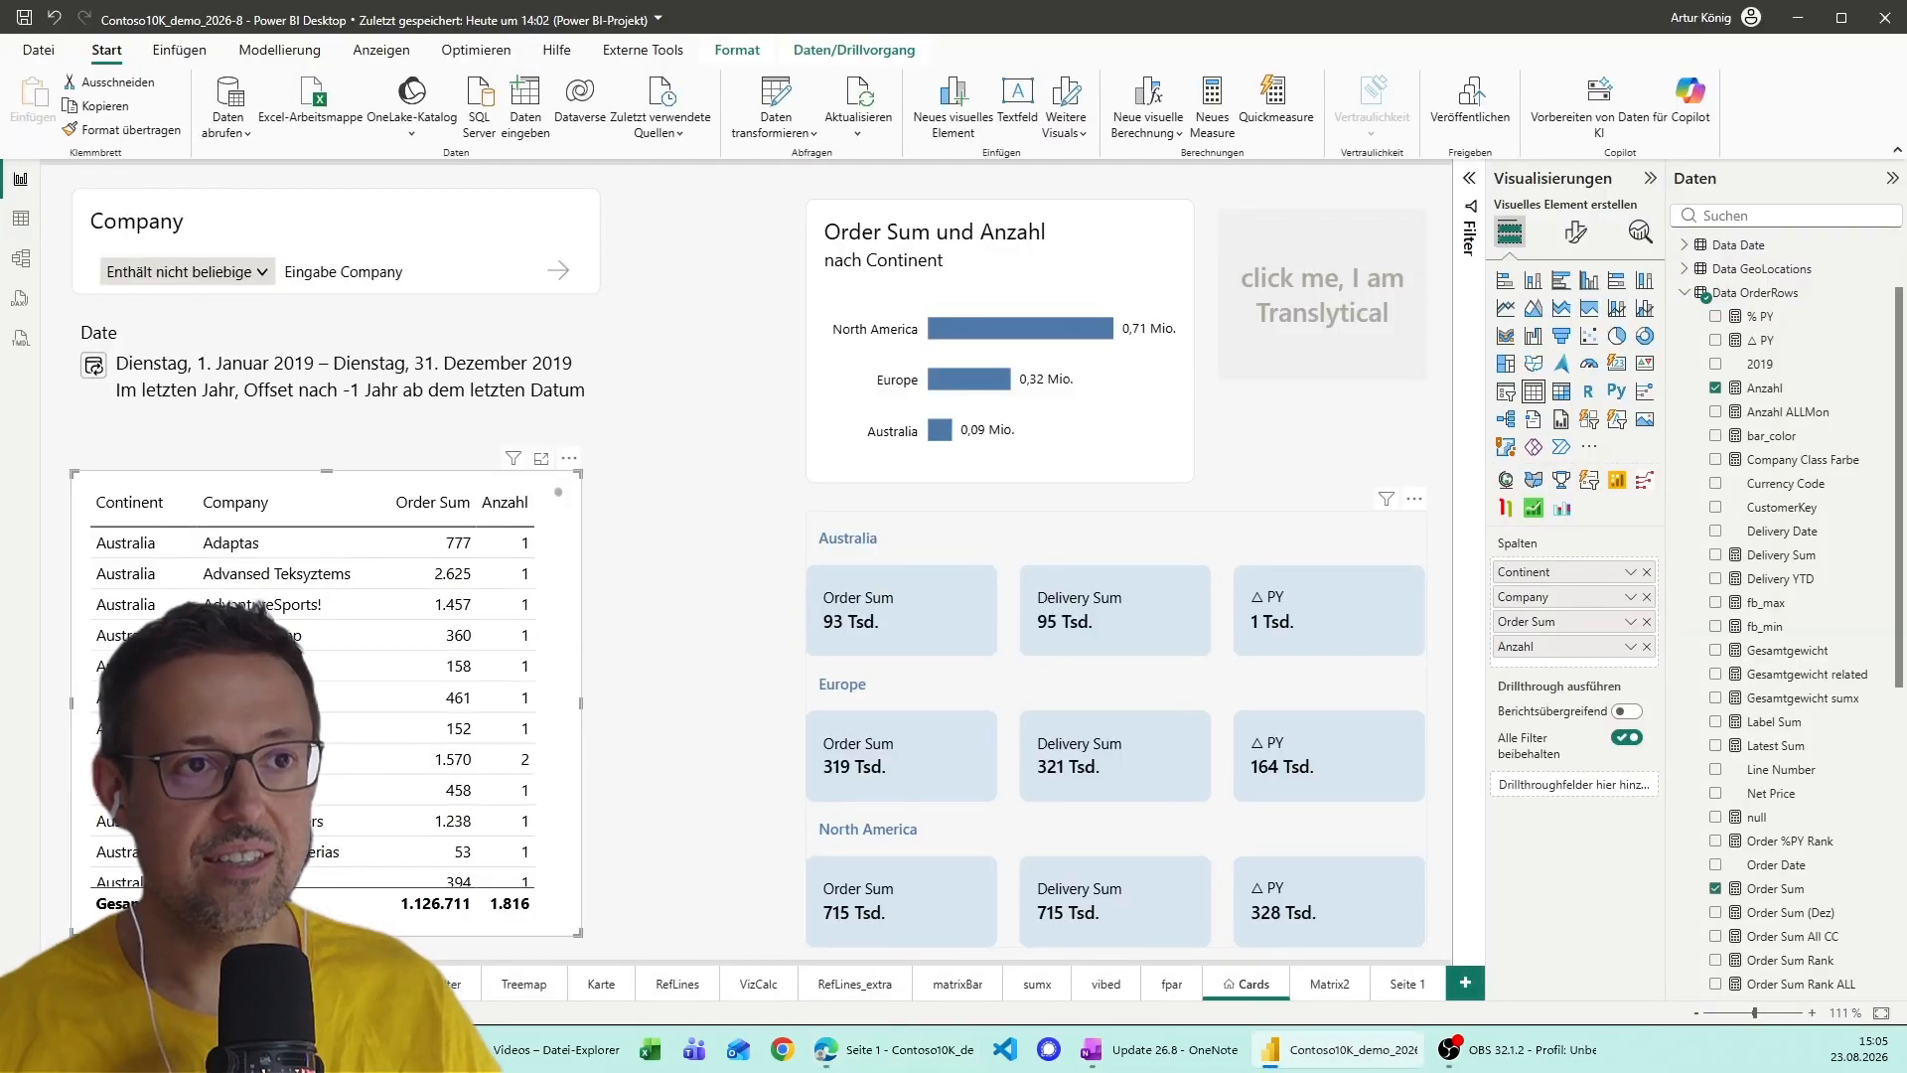
{"action": "scroll", "coordinate": [1778, 506], "scroll_direction": "up", "scroll_amount": 2}
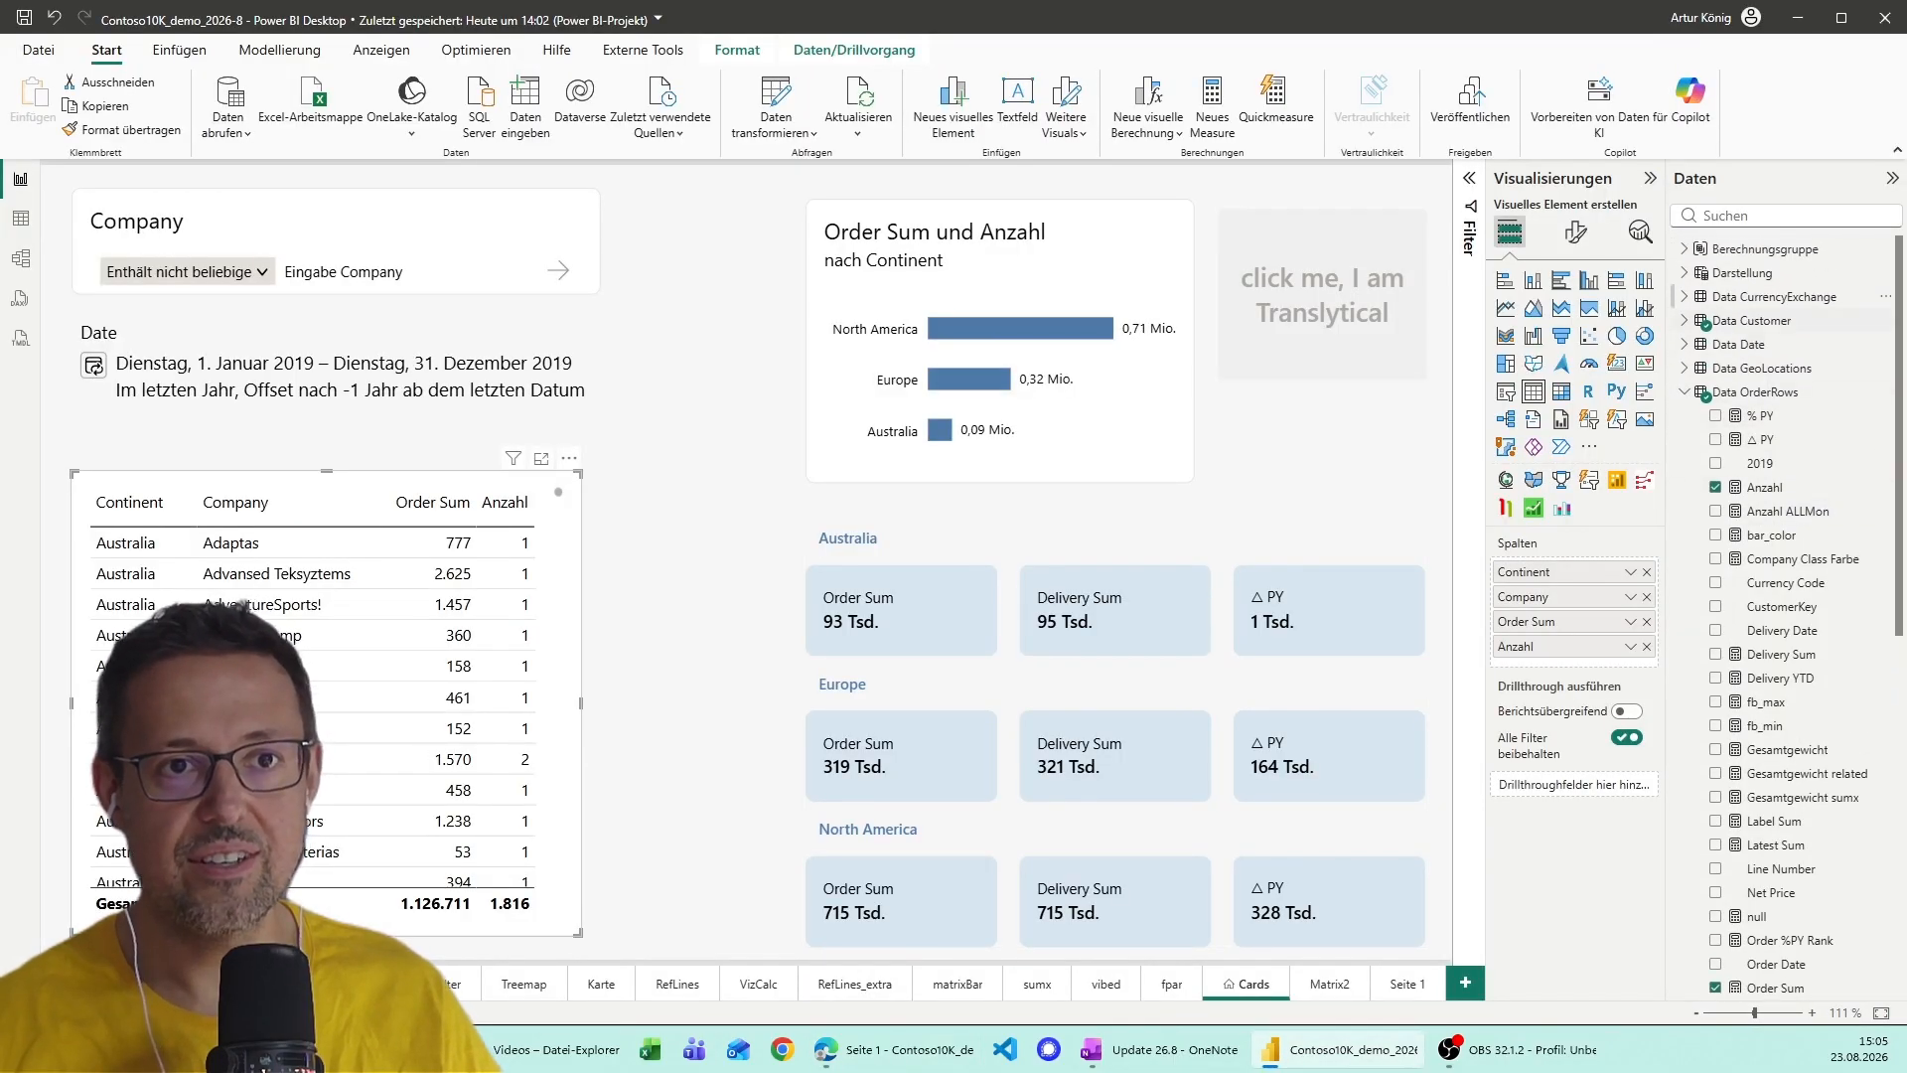
{"action": "left_click", "coordinate": [1686, 244]}
{"action": "left_click", "coordinate": [1685, 296]}
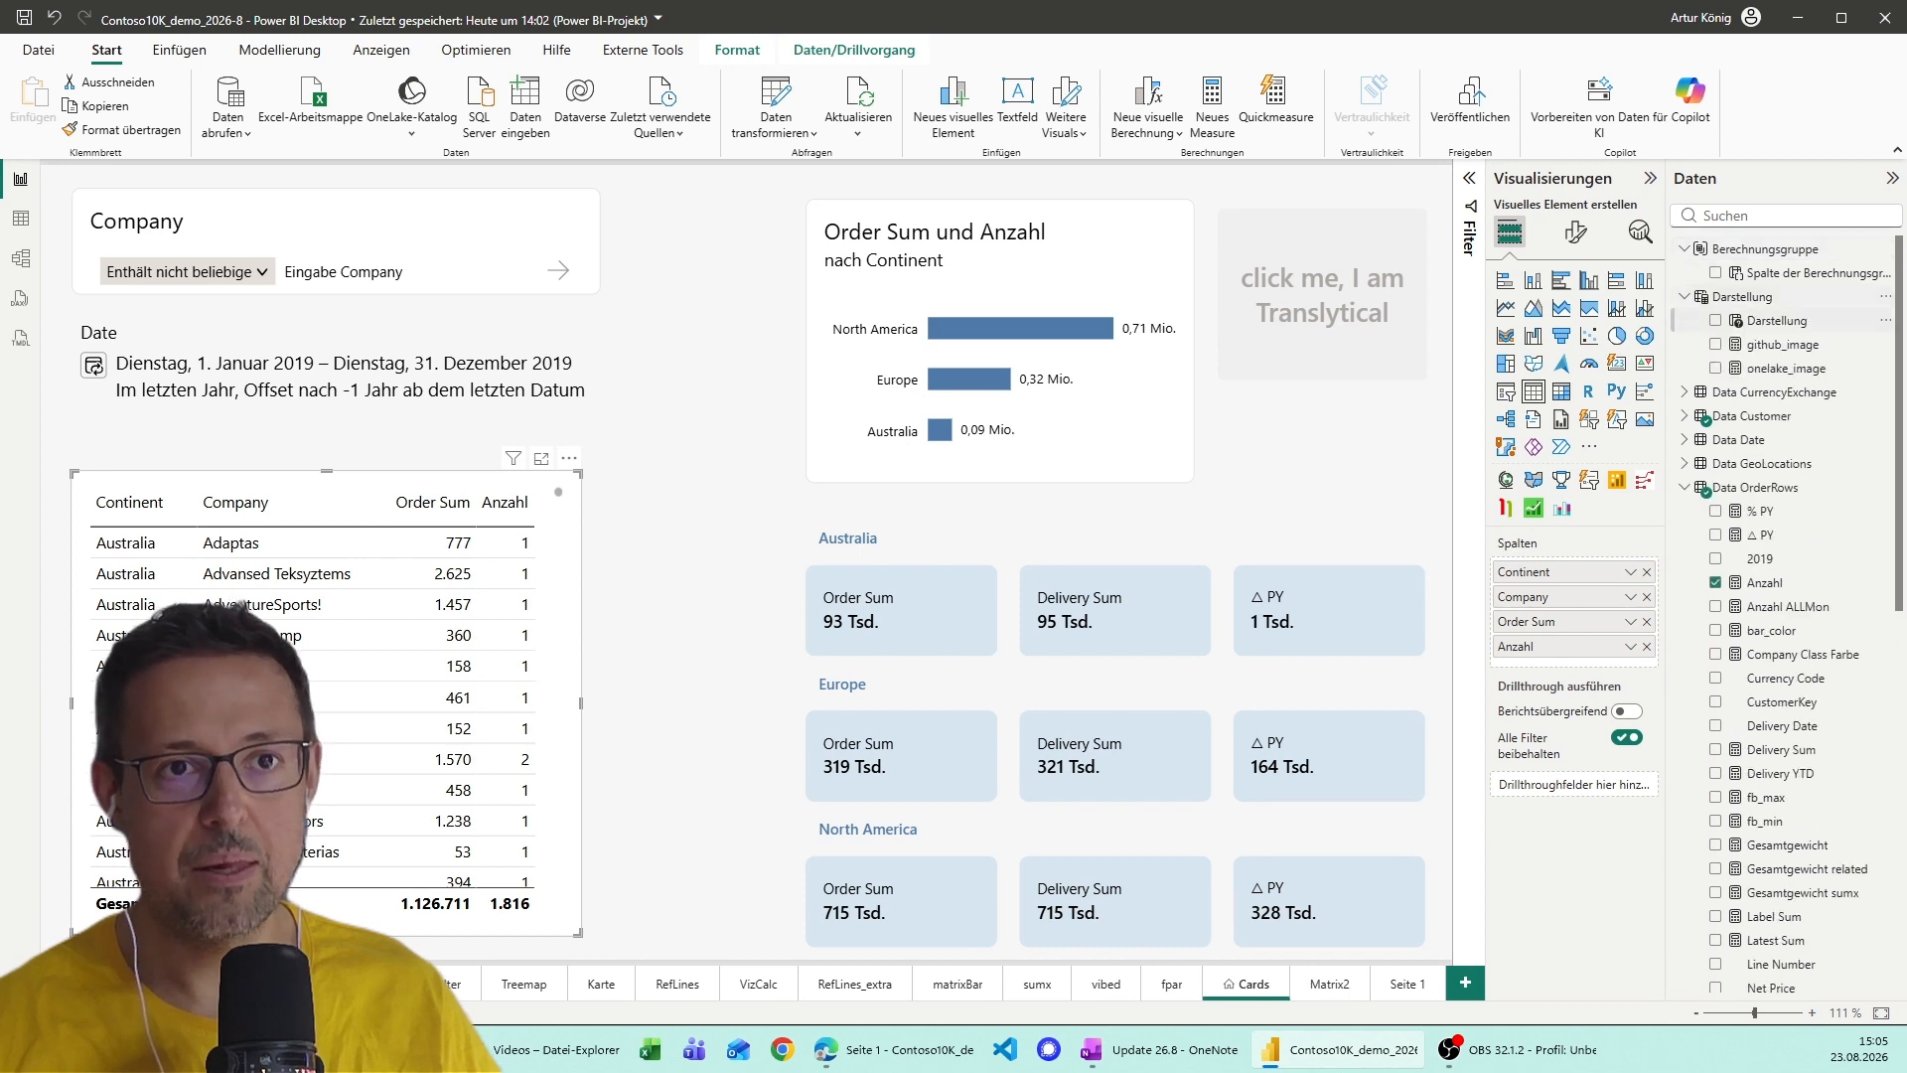
{"action": "left_click", "coordinate": [1785, 368]}
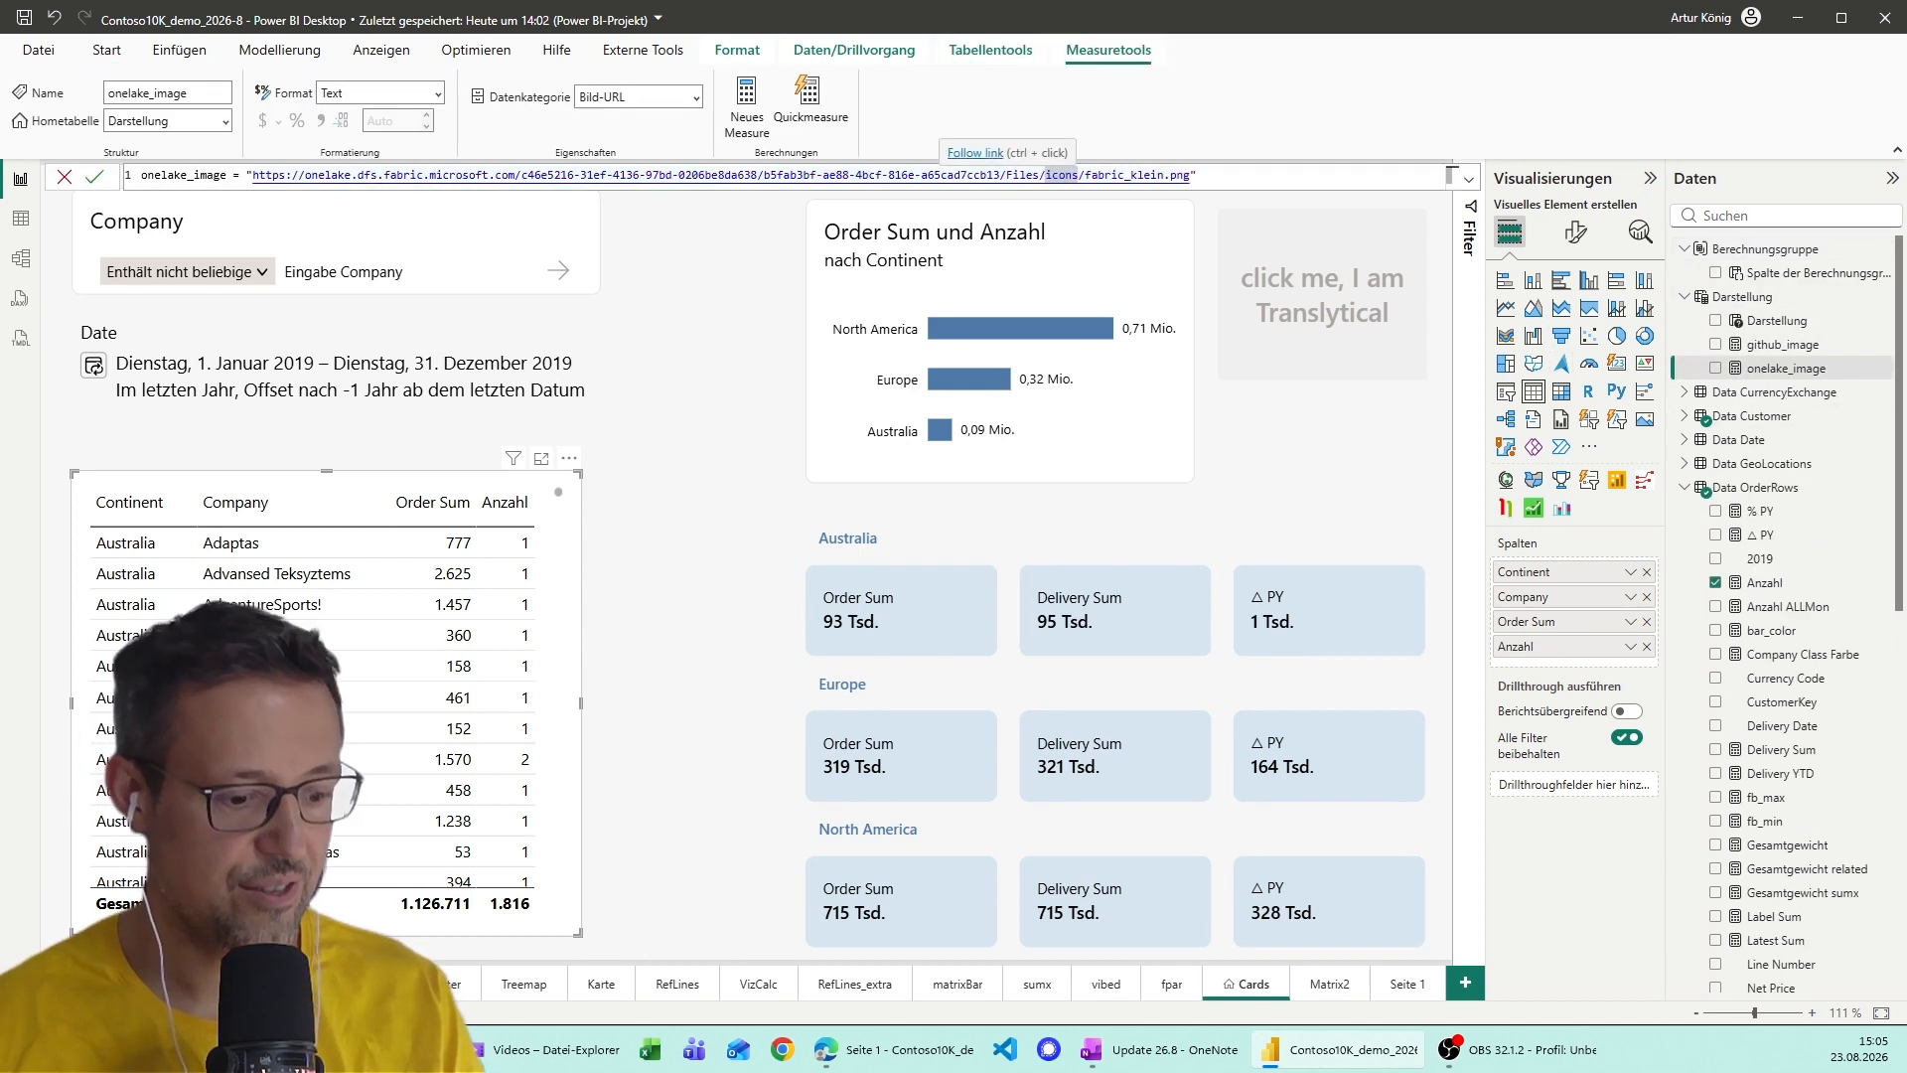
{"action": "scroll", "coordinate": [1065, 176], "scroll_direction": "up", "scroll_amount": 4}
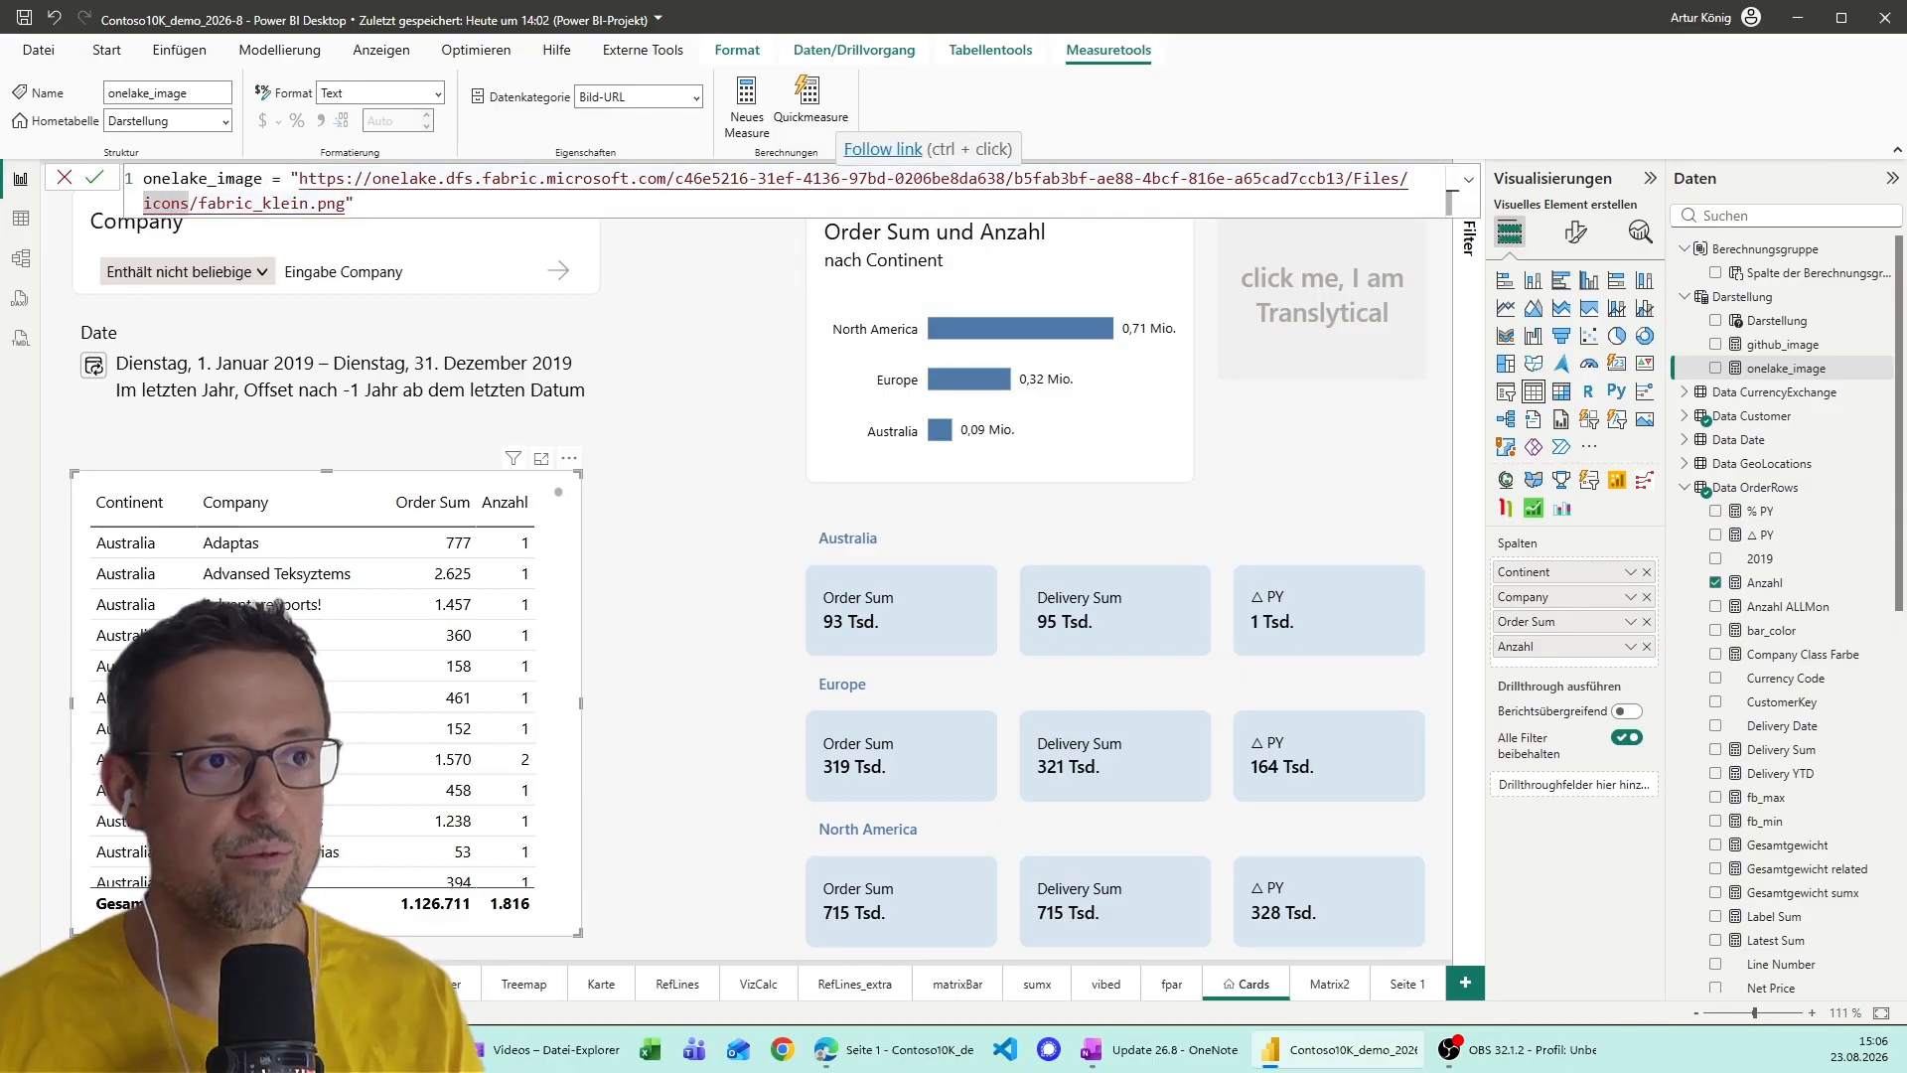
{"action": "left_click_drag", "start_coordinate": [1353, 177], "coordinate": [354, 203]}
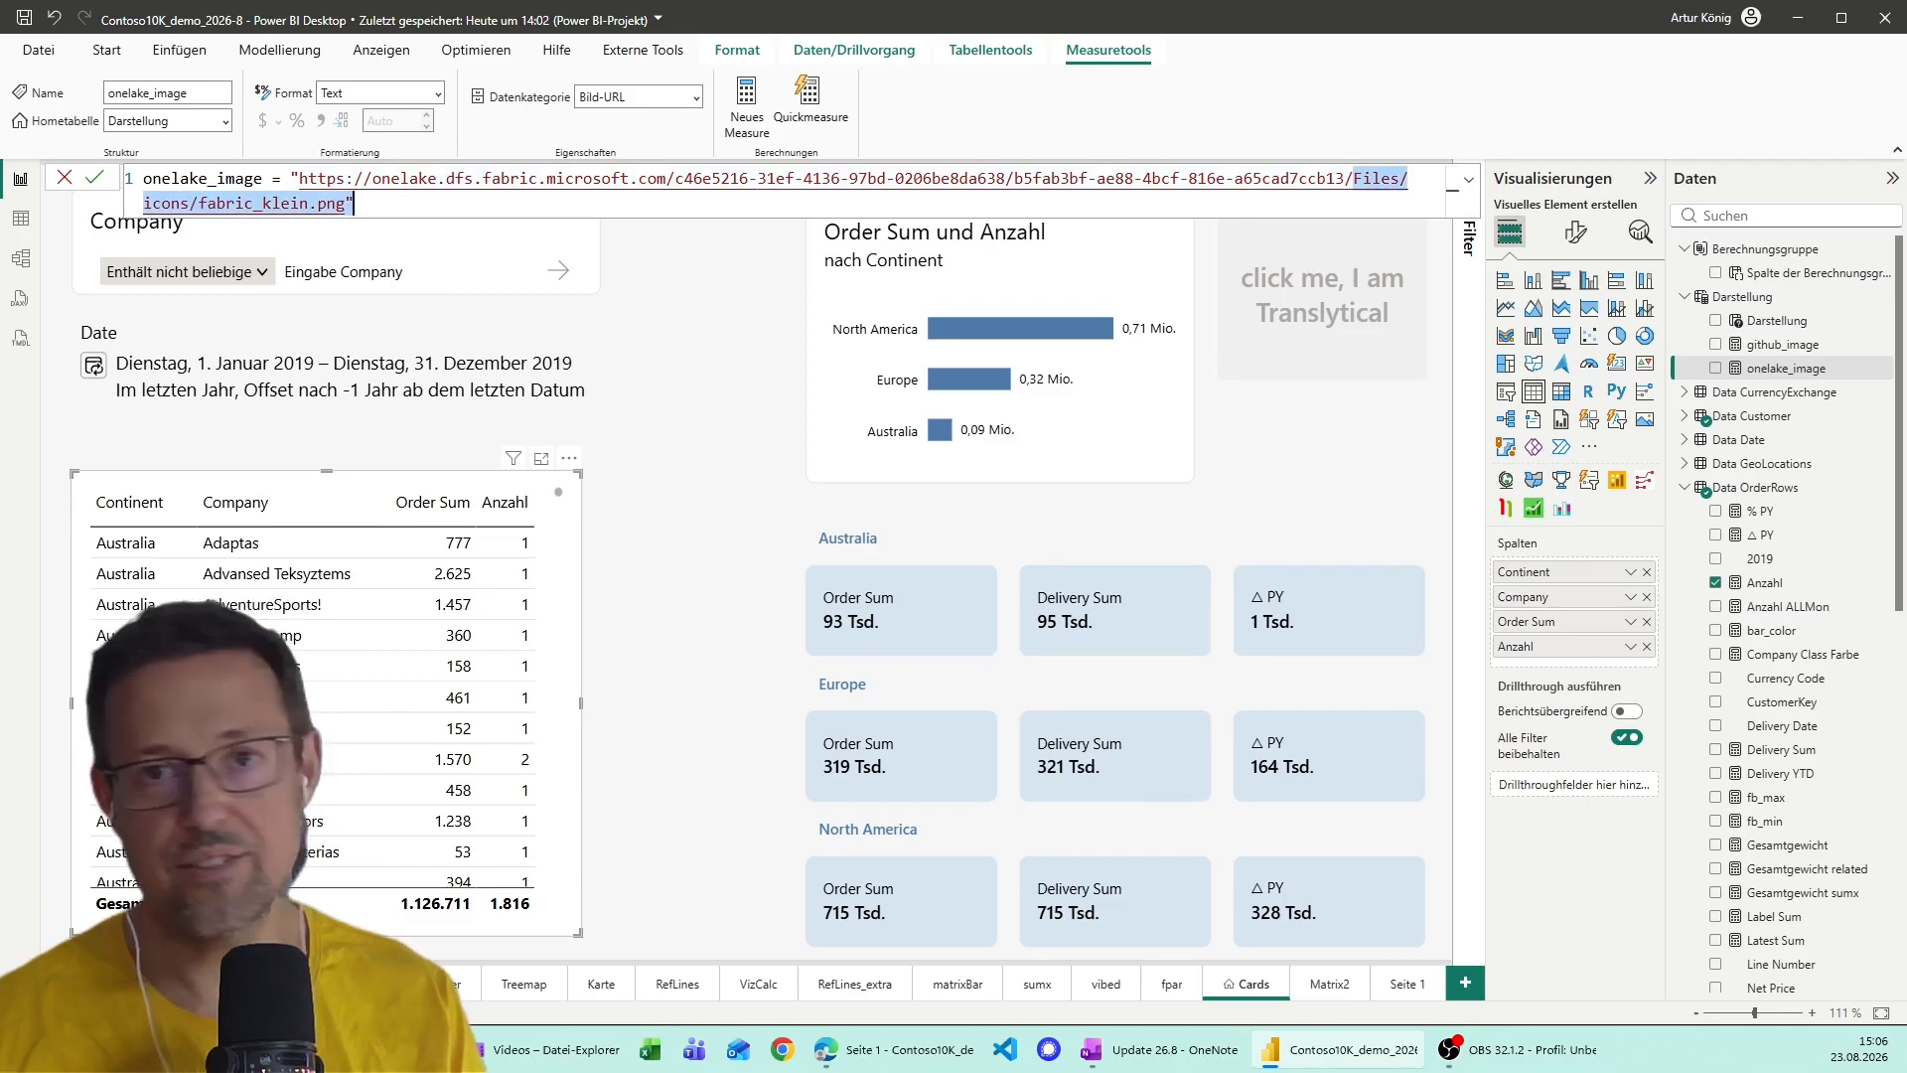
{"action": "left_click", "coordinate": [355, 204]}
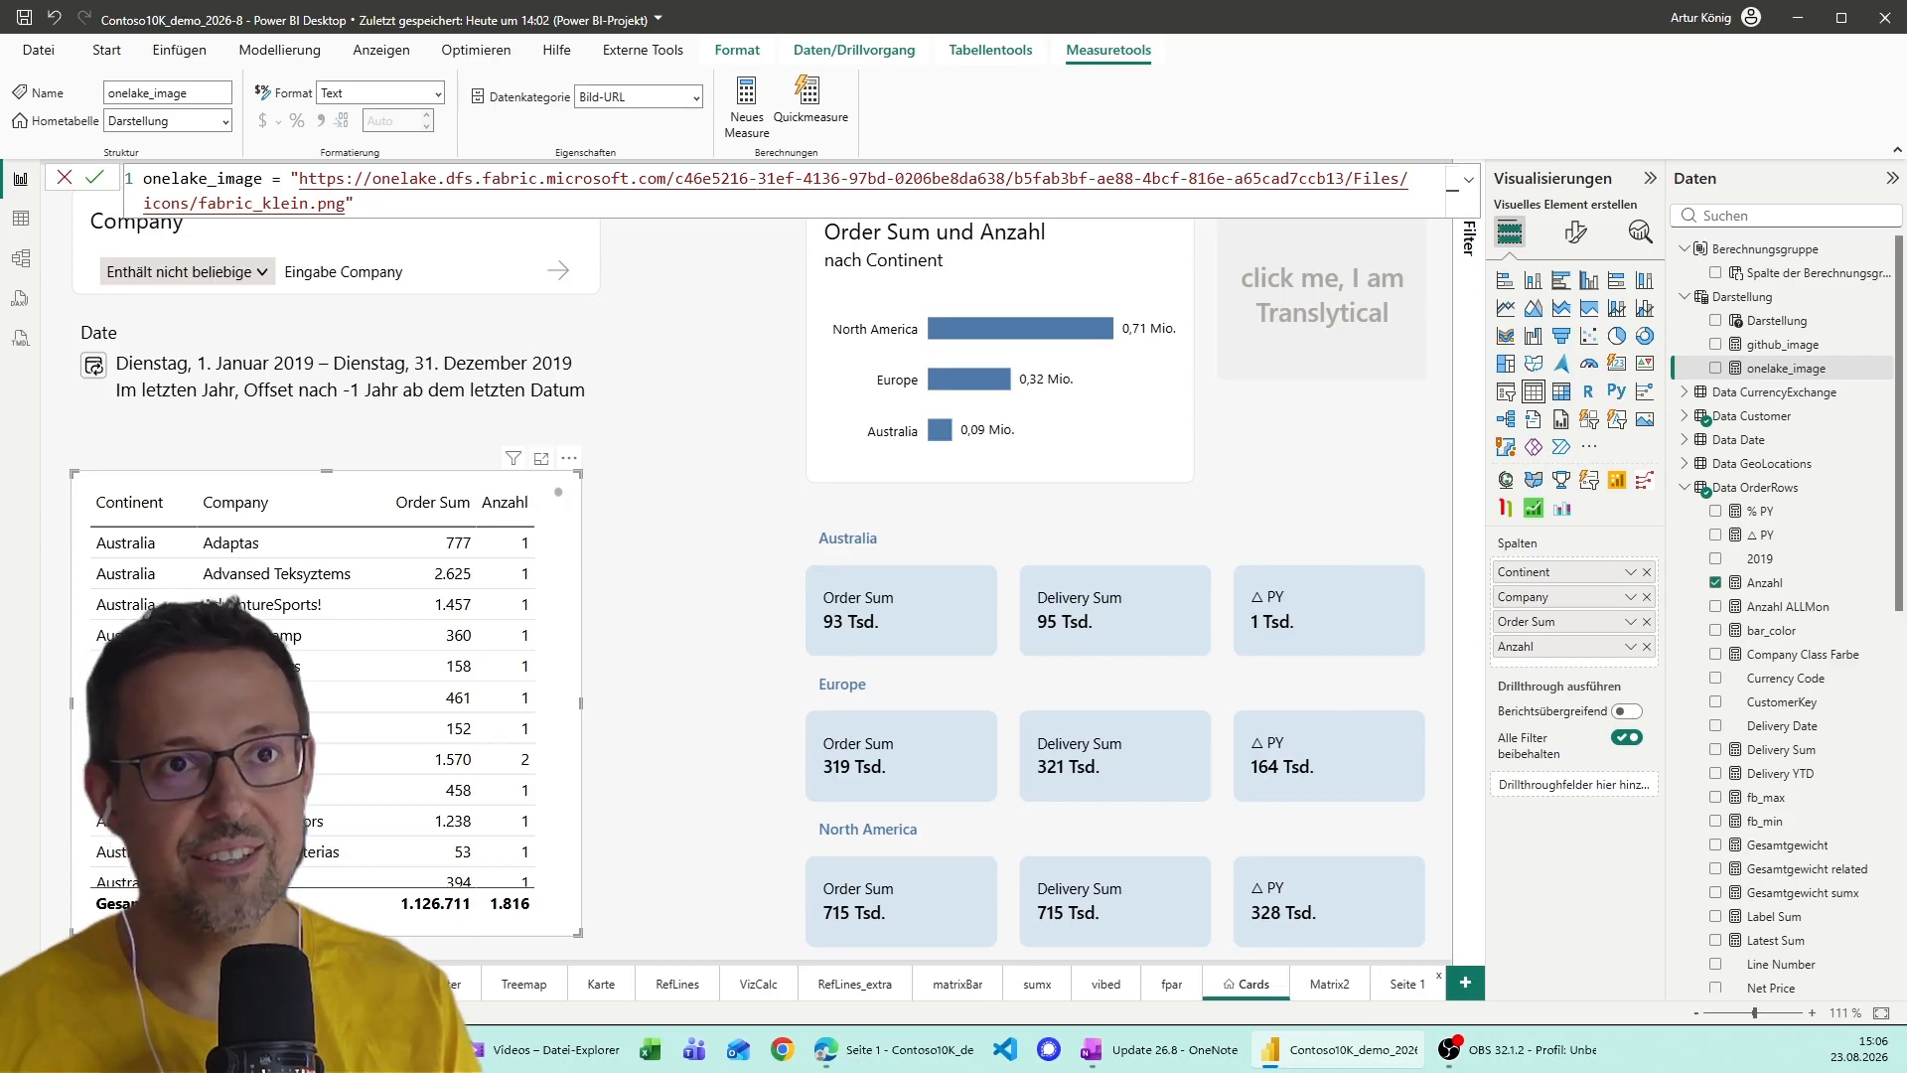
Compare the image table on the page Seite 1 with the published report in the browser, and return to the lakehouse icons folder.
{"action": "left_click", "coordinate": [1404, 983]}
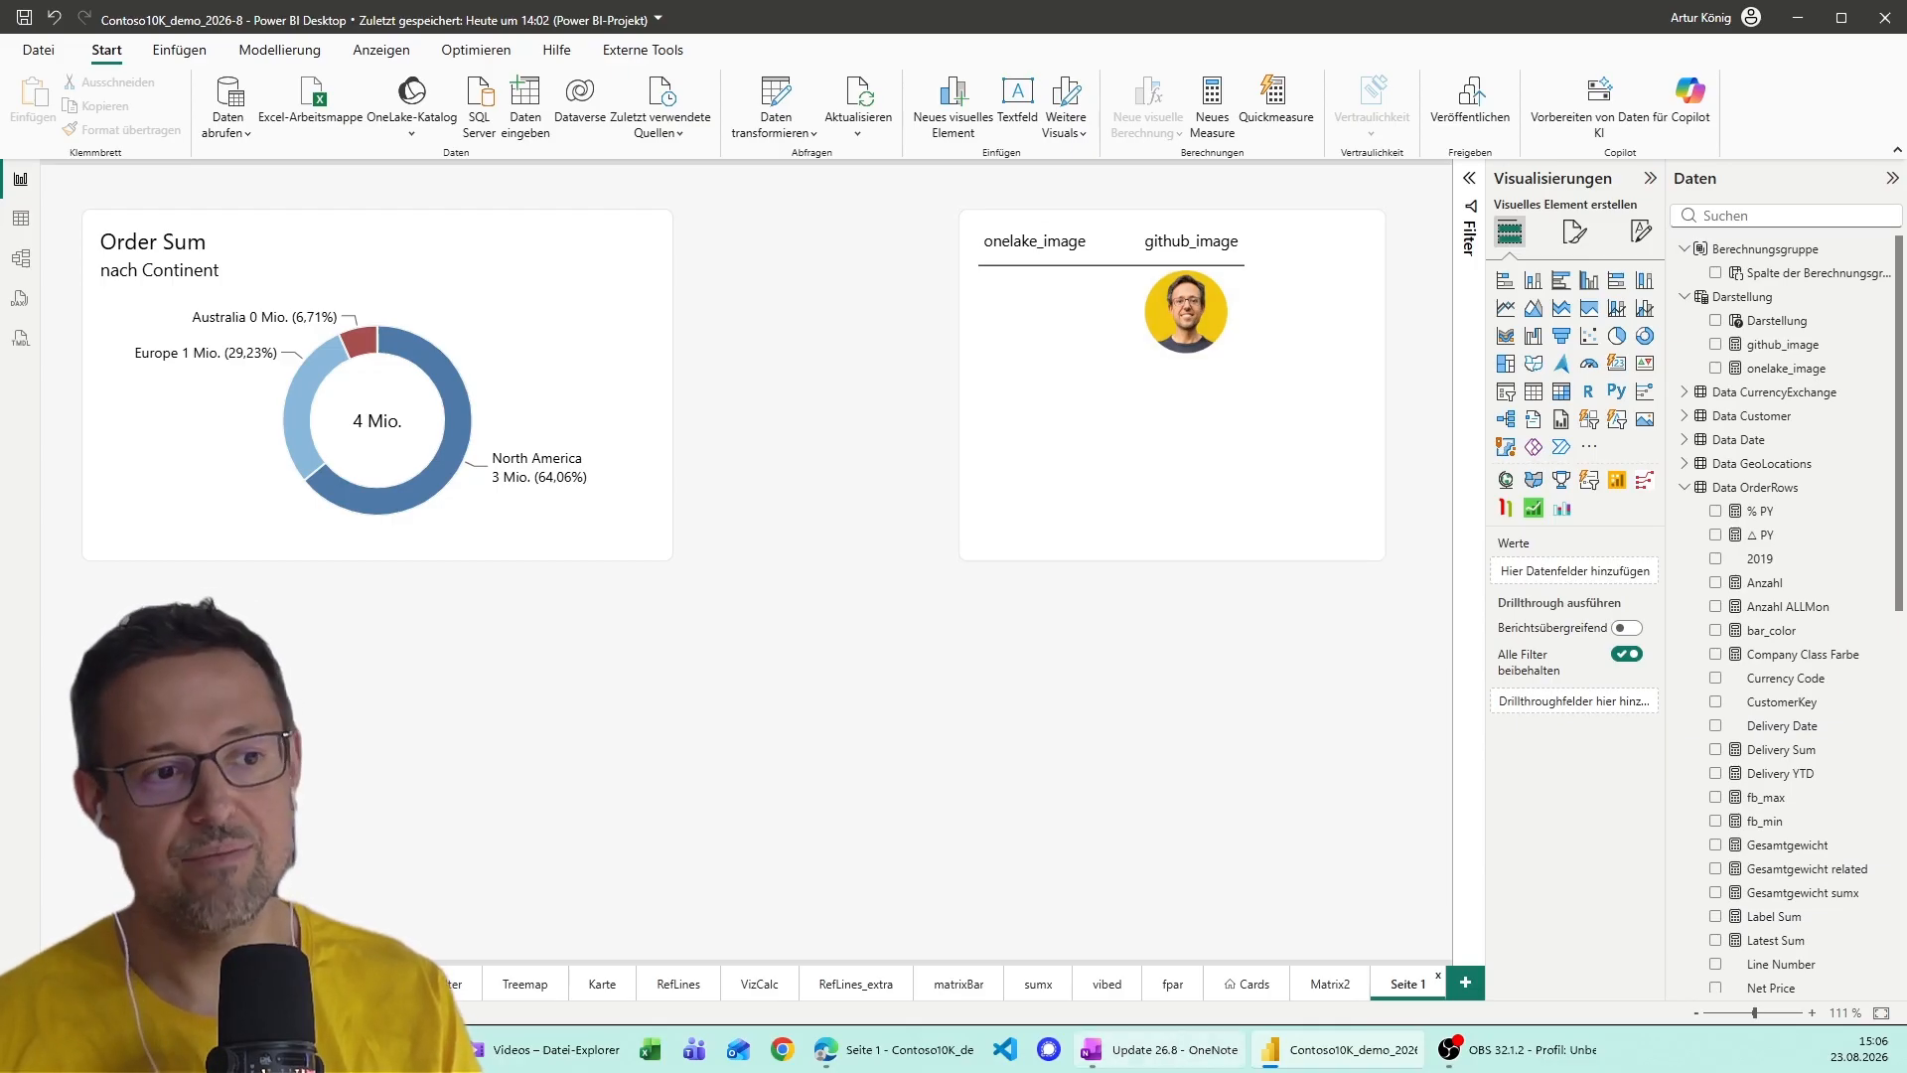
{"action": "left_click", "coordinate": [889, 1049]}
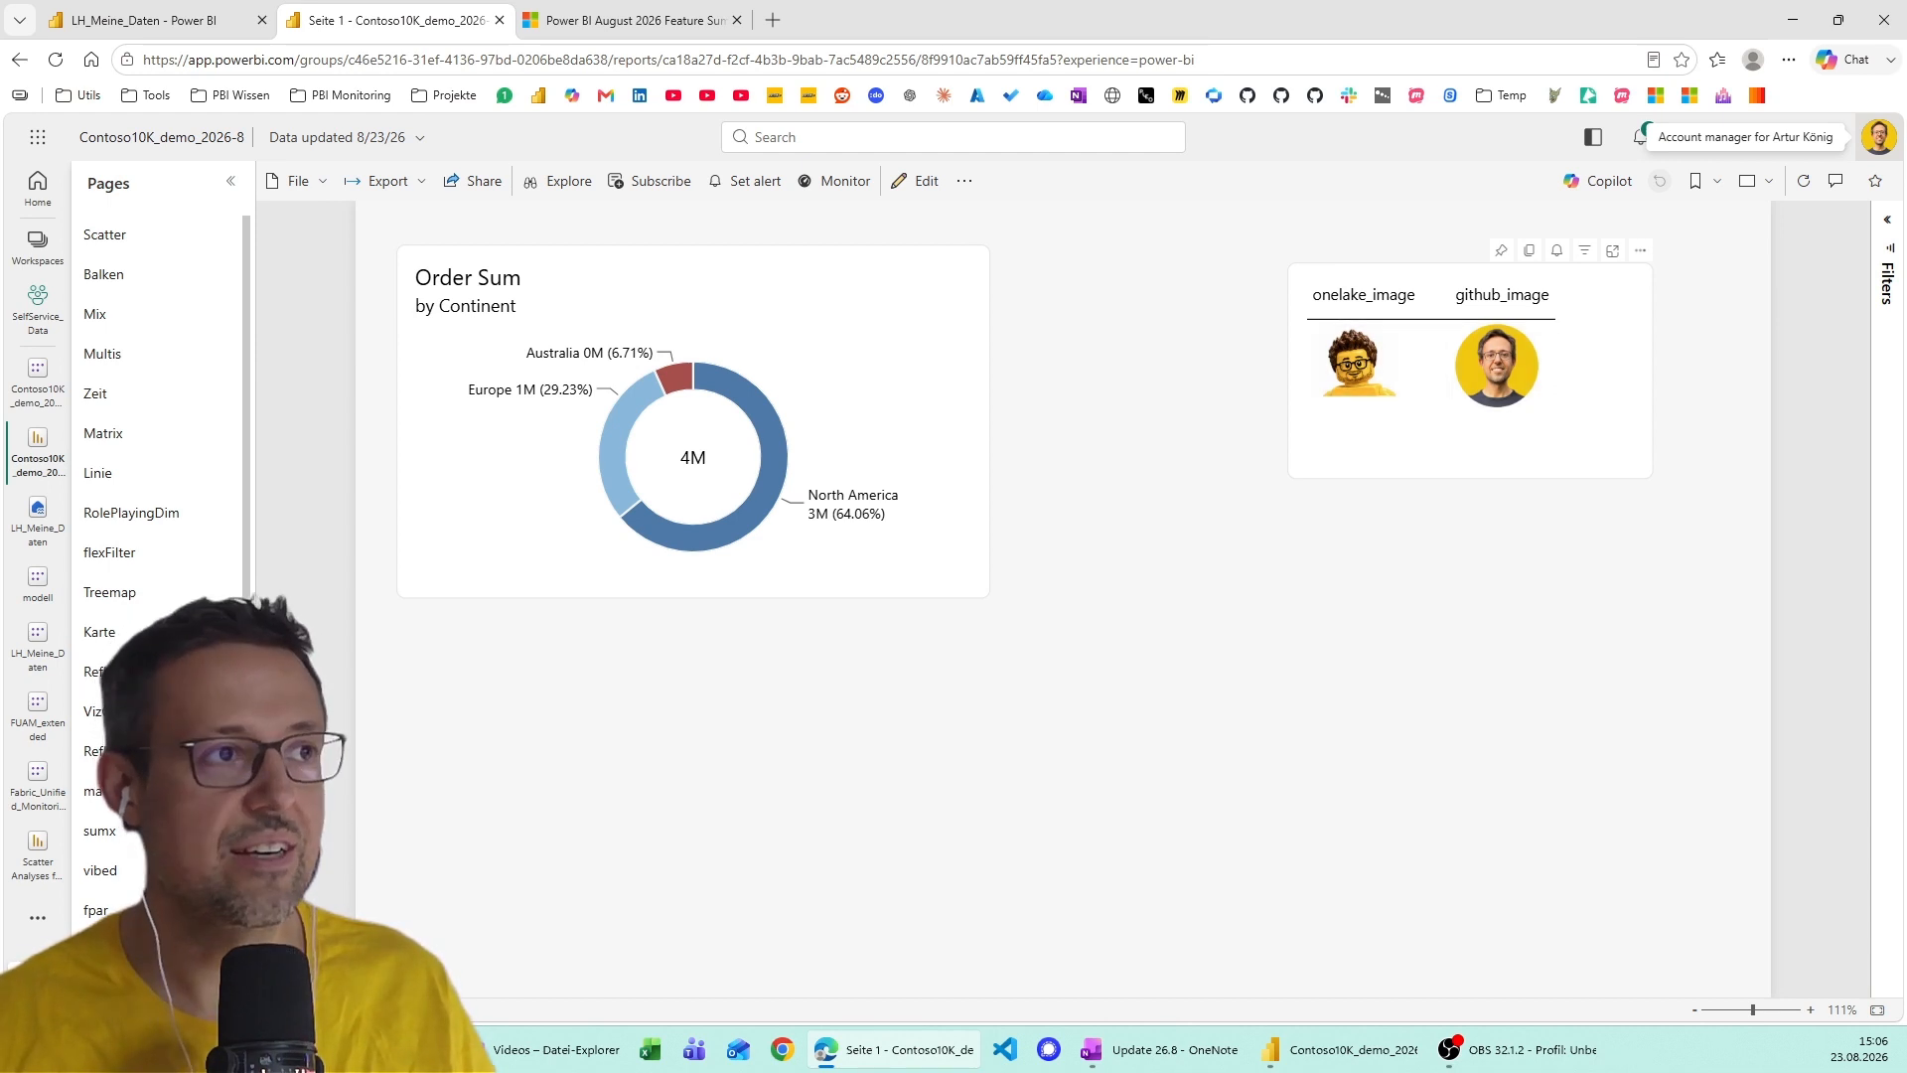
{"action": "key", "text": "ctrl+shift+Tab"}
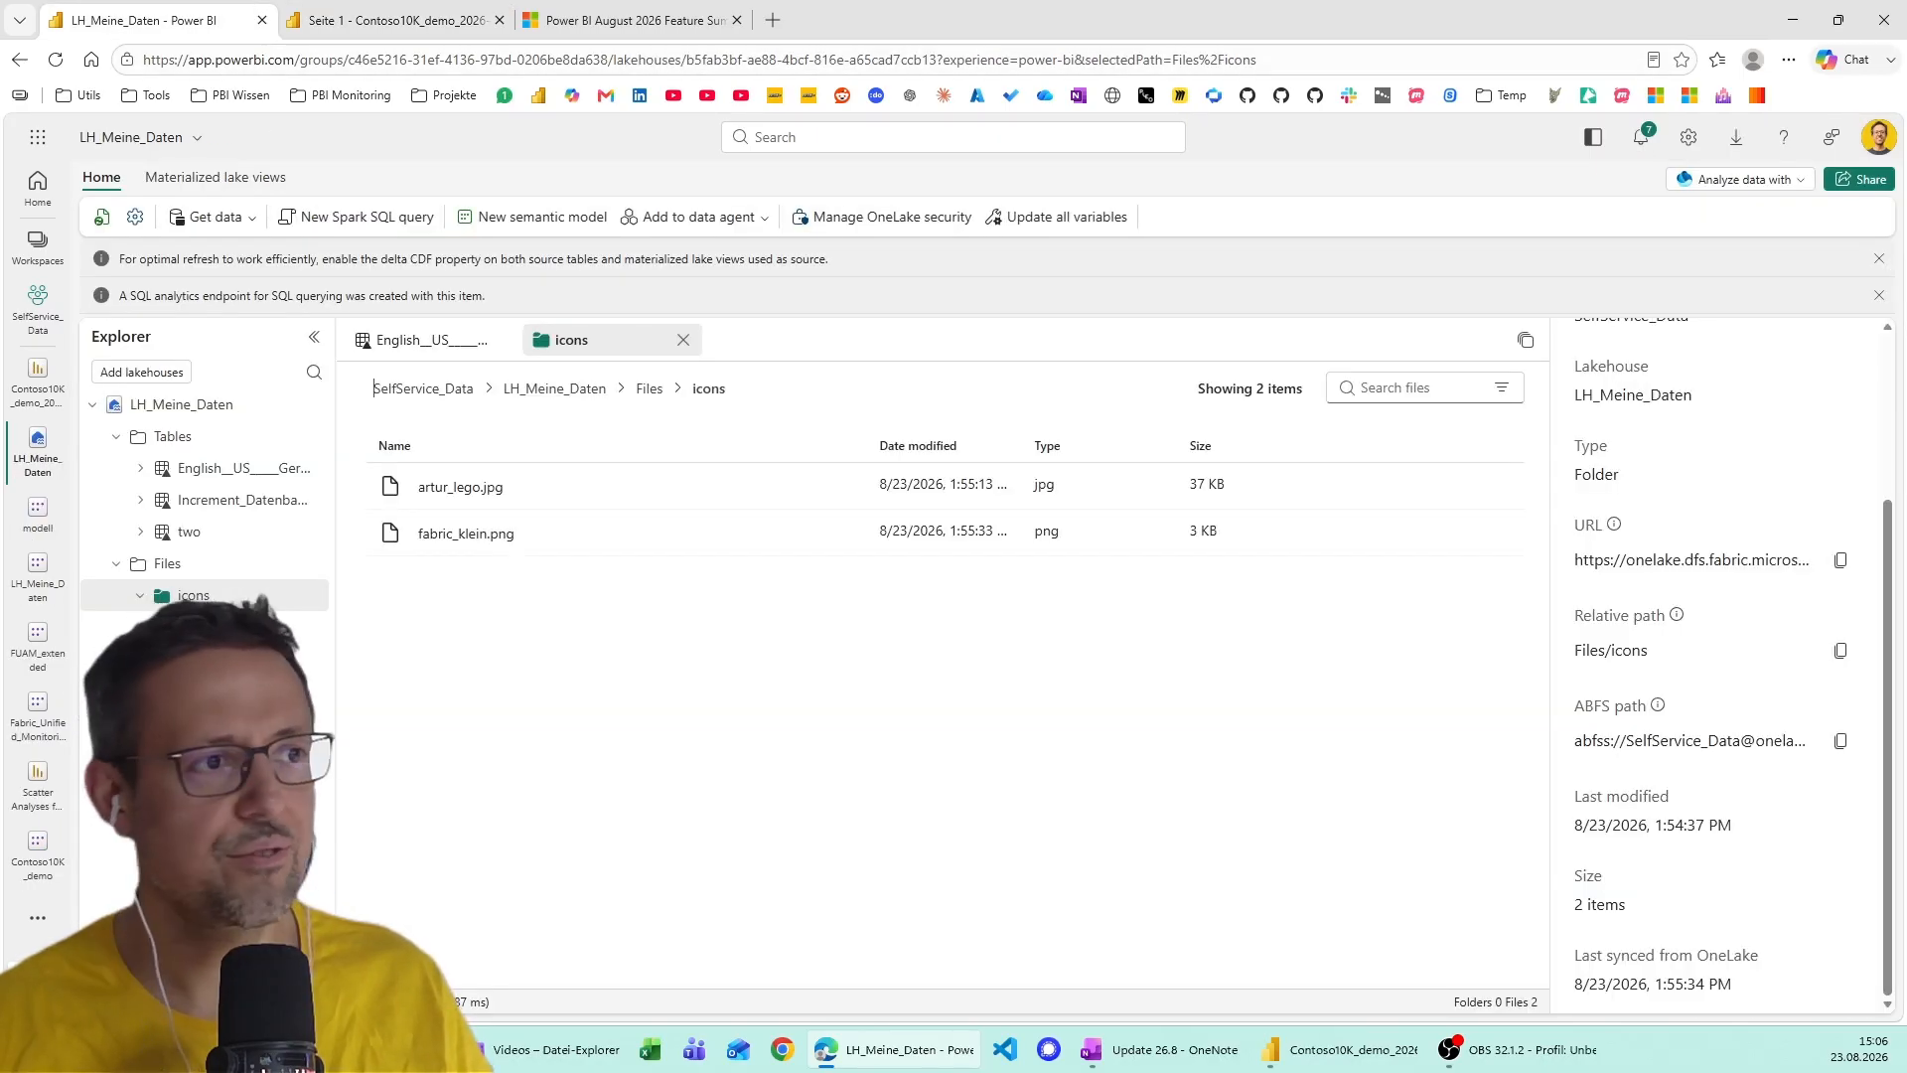
Switch to the Power BI August 2026 feature summary and look through its list of features from Reporting to Third party custom visuals.
{"action": "key", "text": "ctrl+shift+Tab"}
{"action": "scroll", "coordinate": [954, 597], "scroll_direction": "down", "scroll_amount": 8}
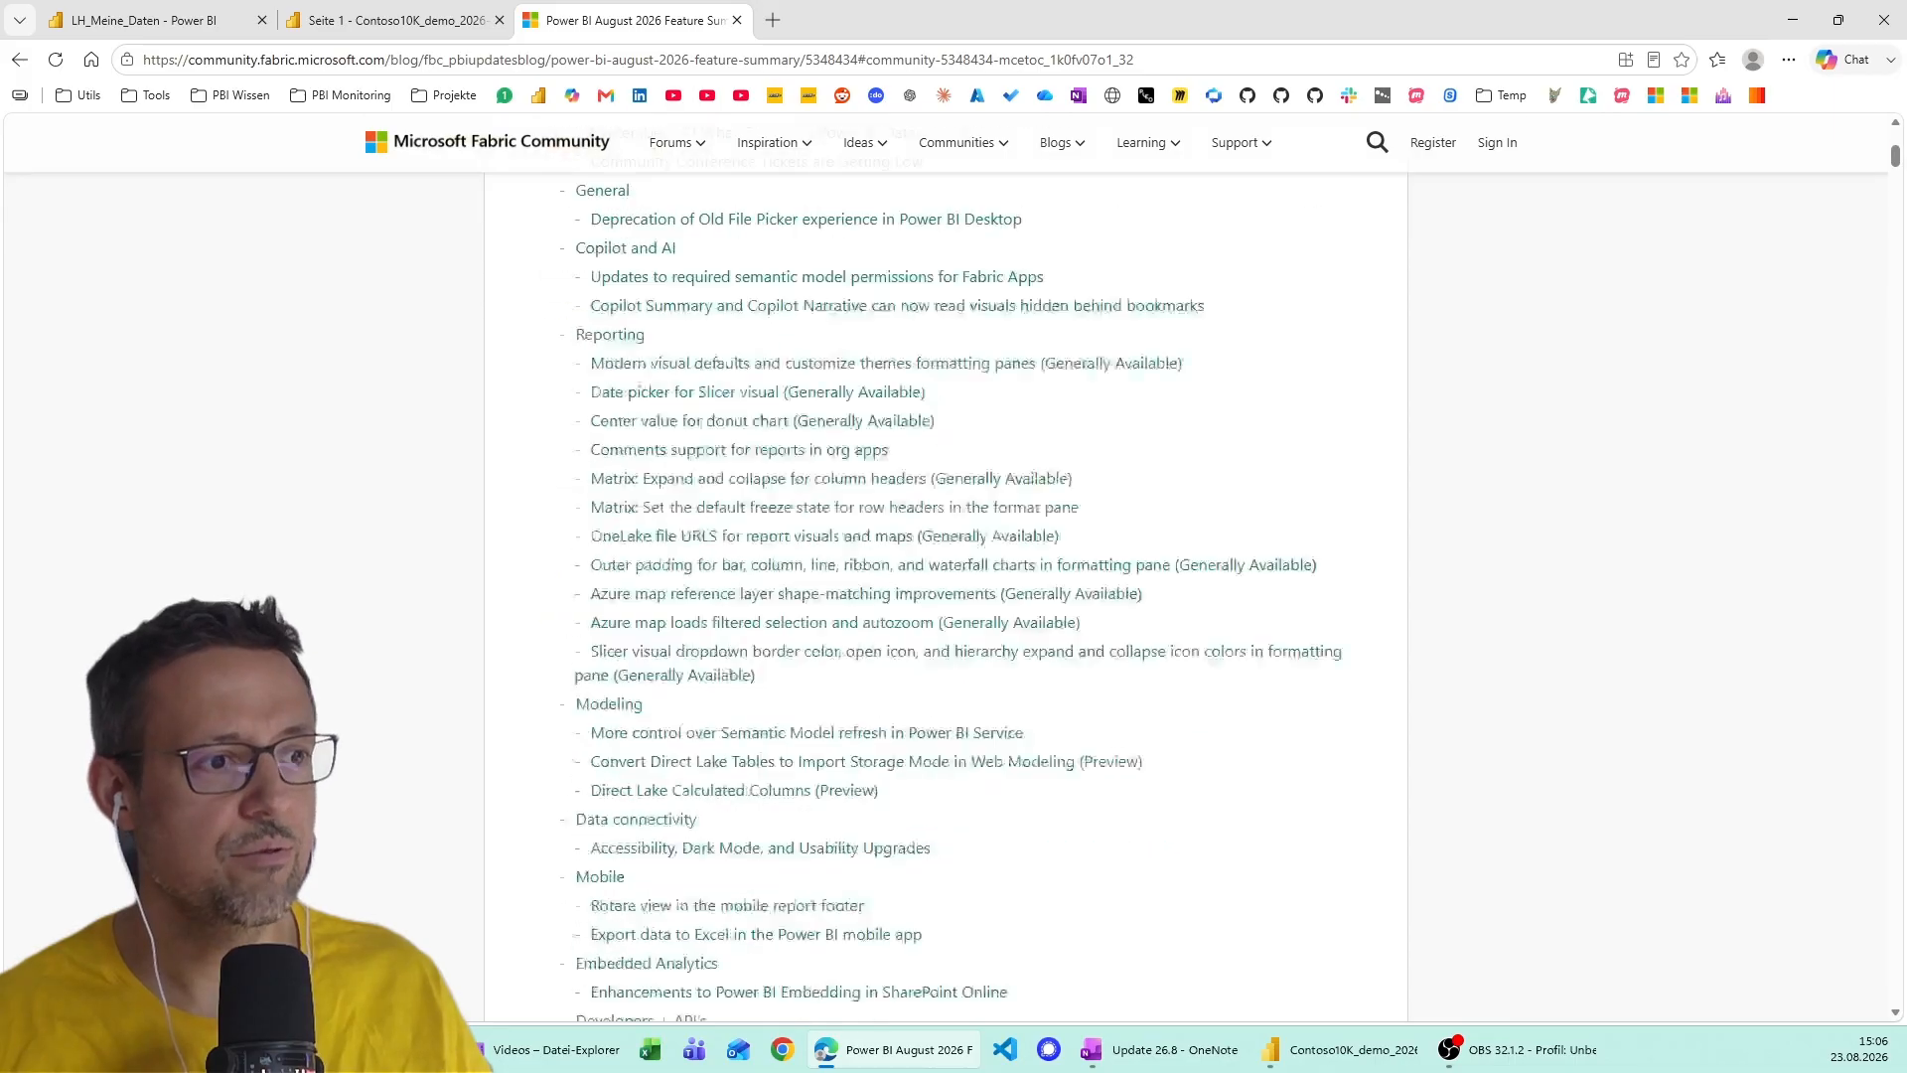
{"action": "scroll", "coordinate": [946, 596], "scroll_direction": "down", "scroll_amount": 4}
{"action": "scroll", "coordinate": [946, 596], "scroll_direction": "up", "scroll_amount": 4}
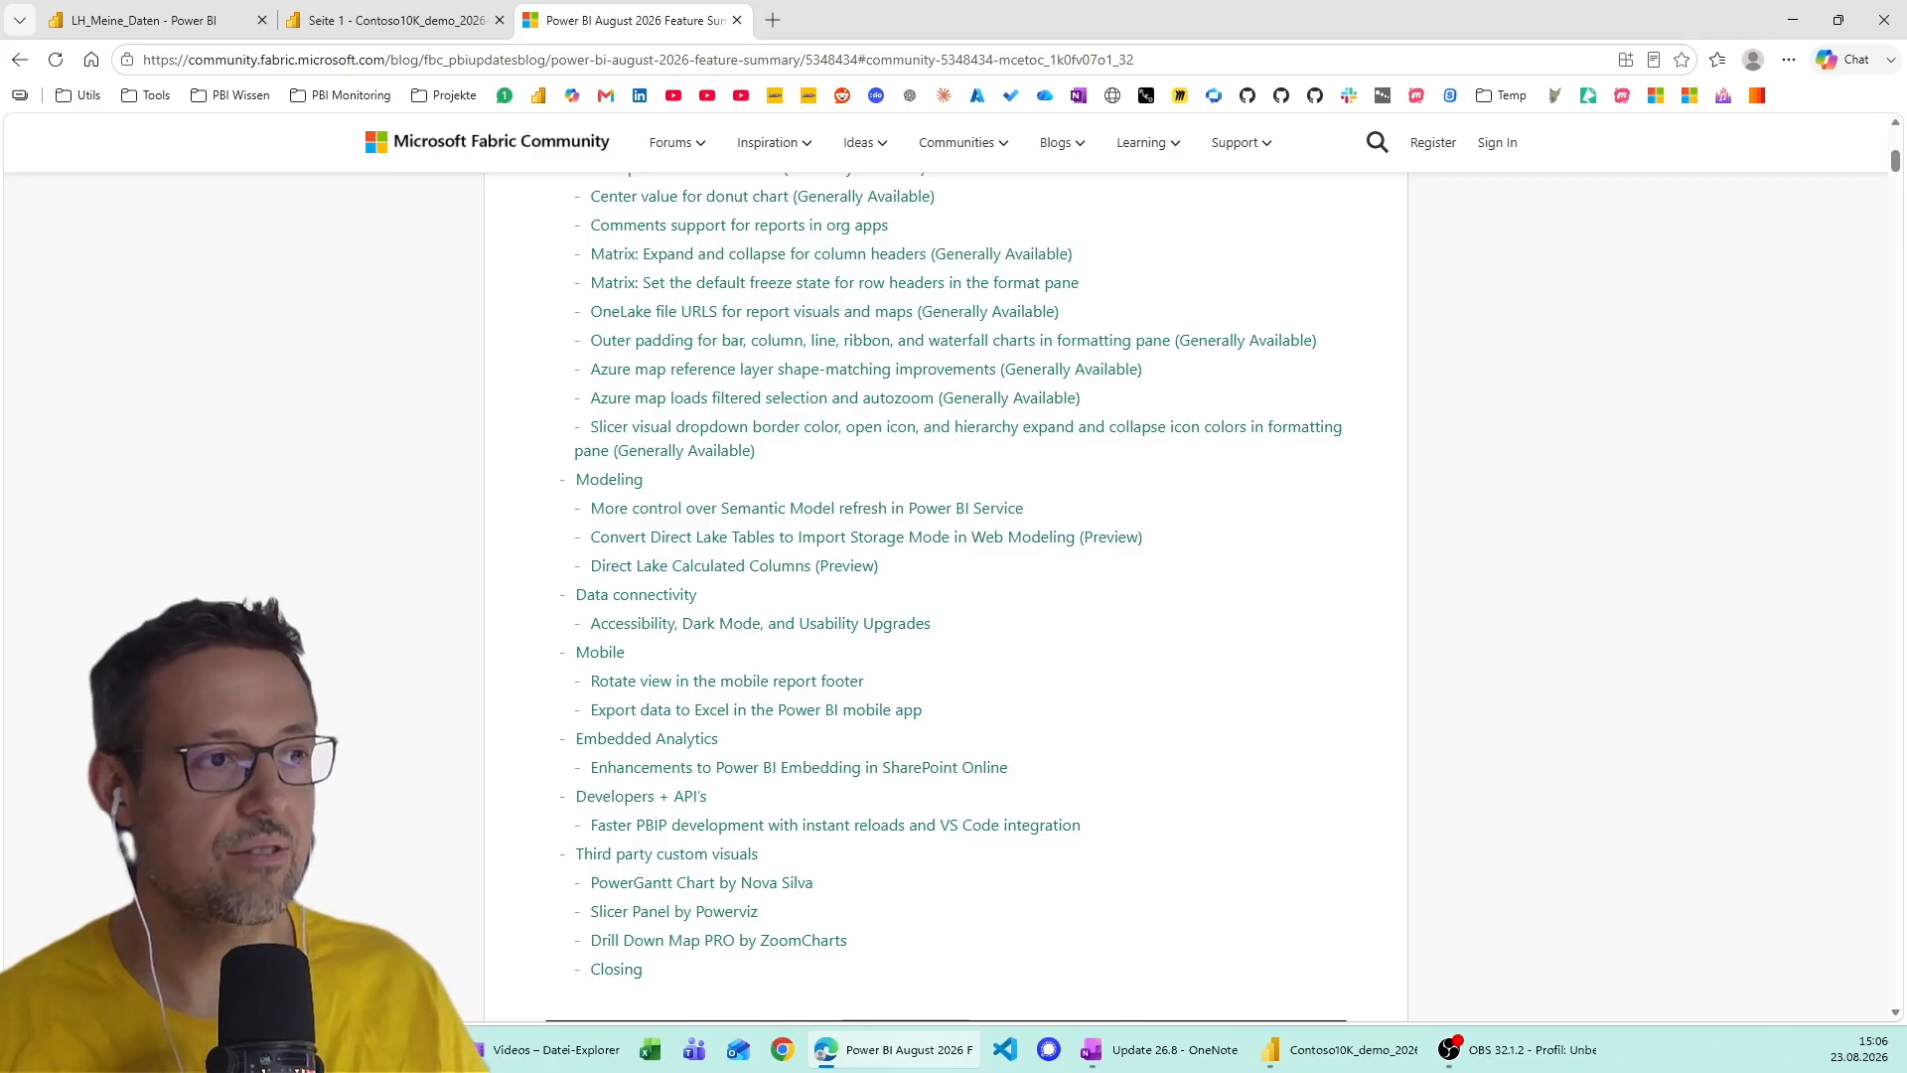
{"action": "scroll", "coordinate": [946, 596], "scroll_direction": "down", "scroll_amount": 1}
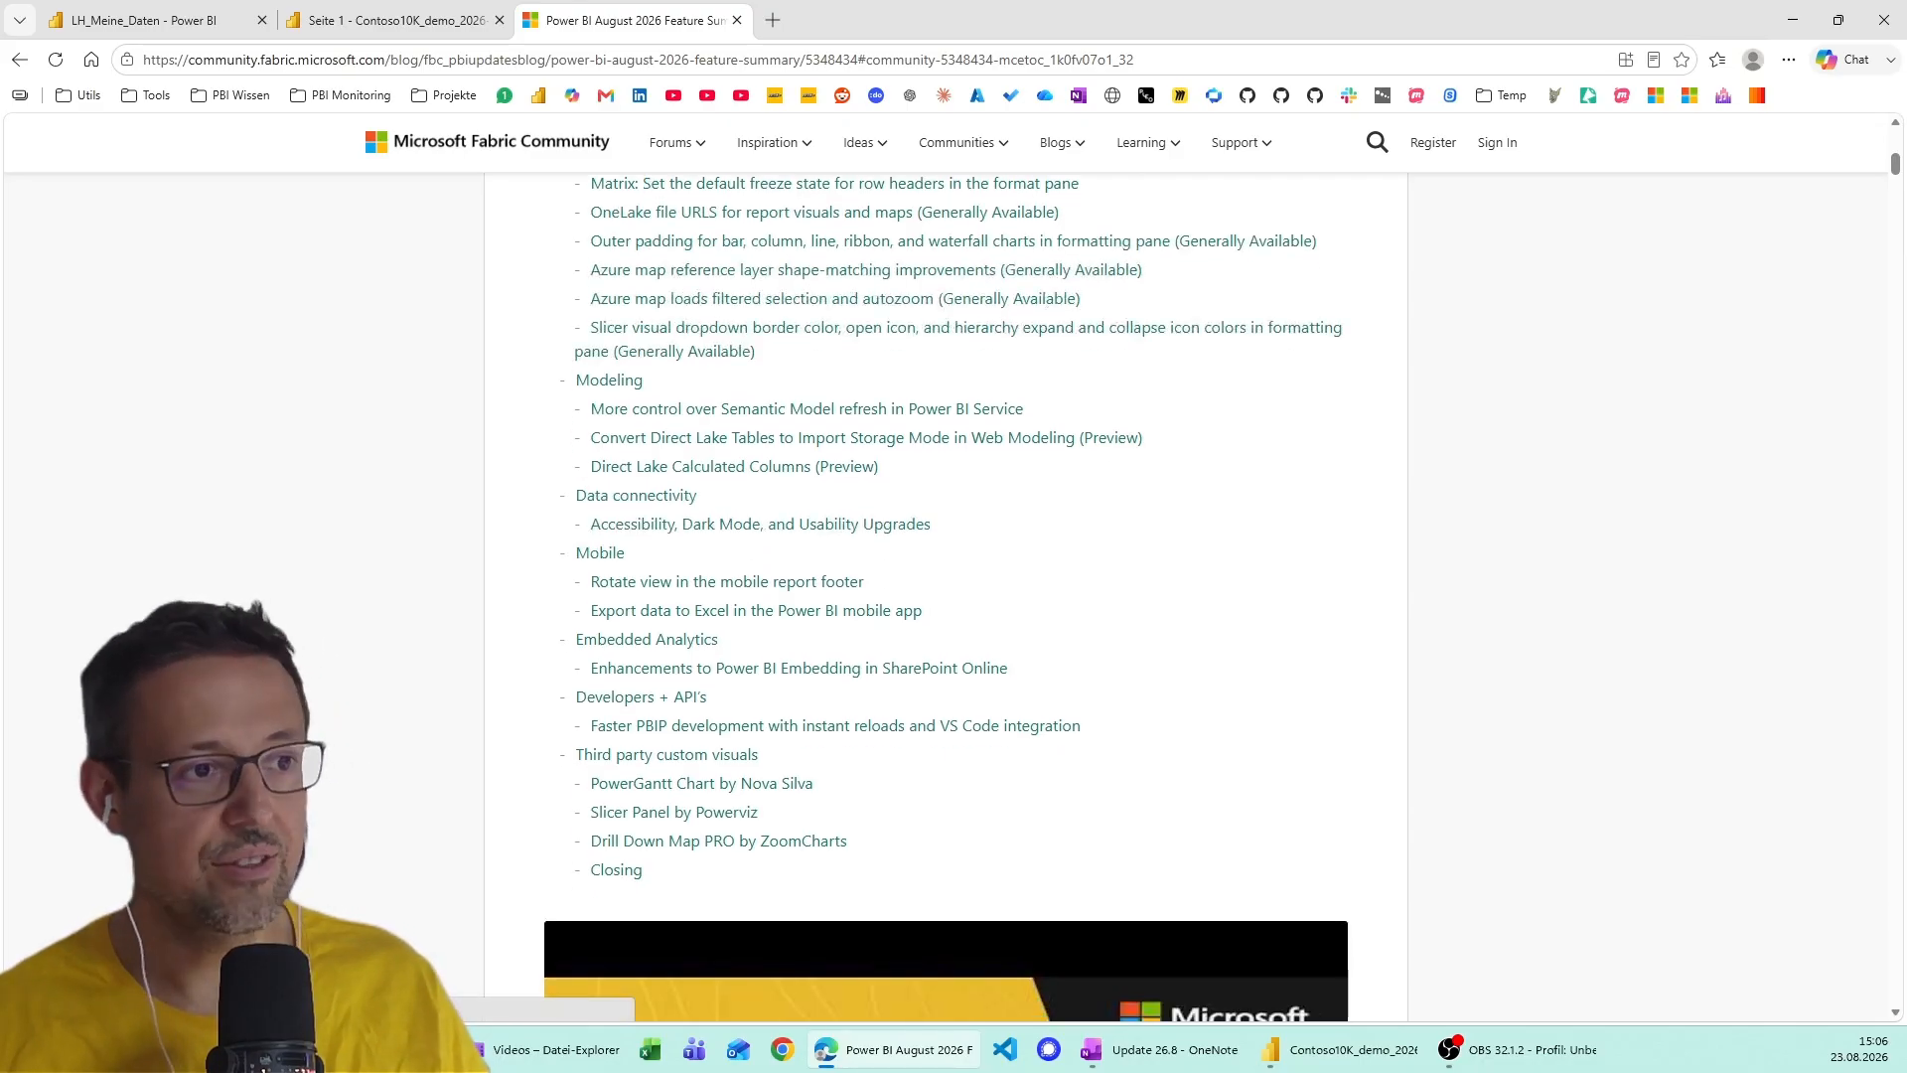
{"action": "scroll", "coordinate": [946, 596], "scroll_direction": "up", "scroll_amount": 4}
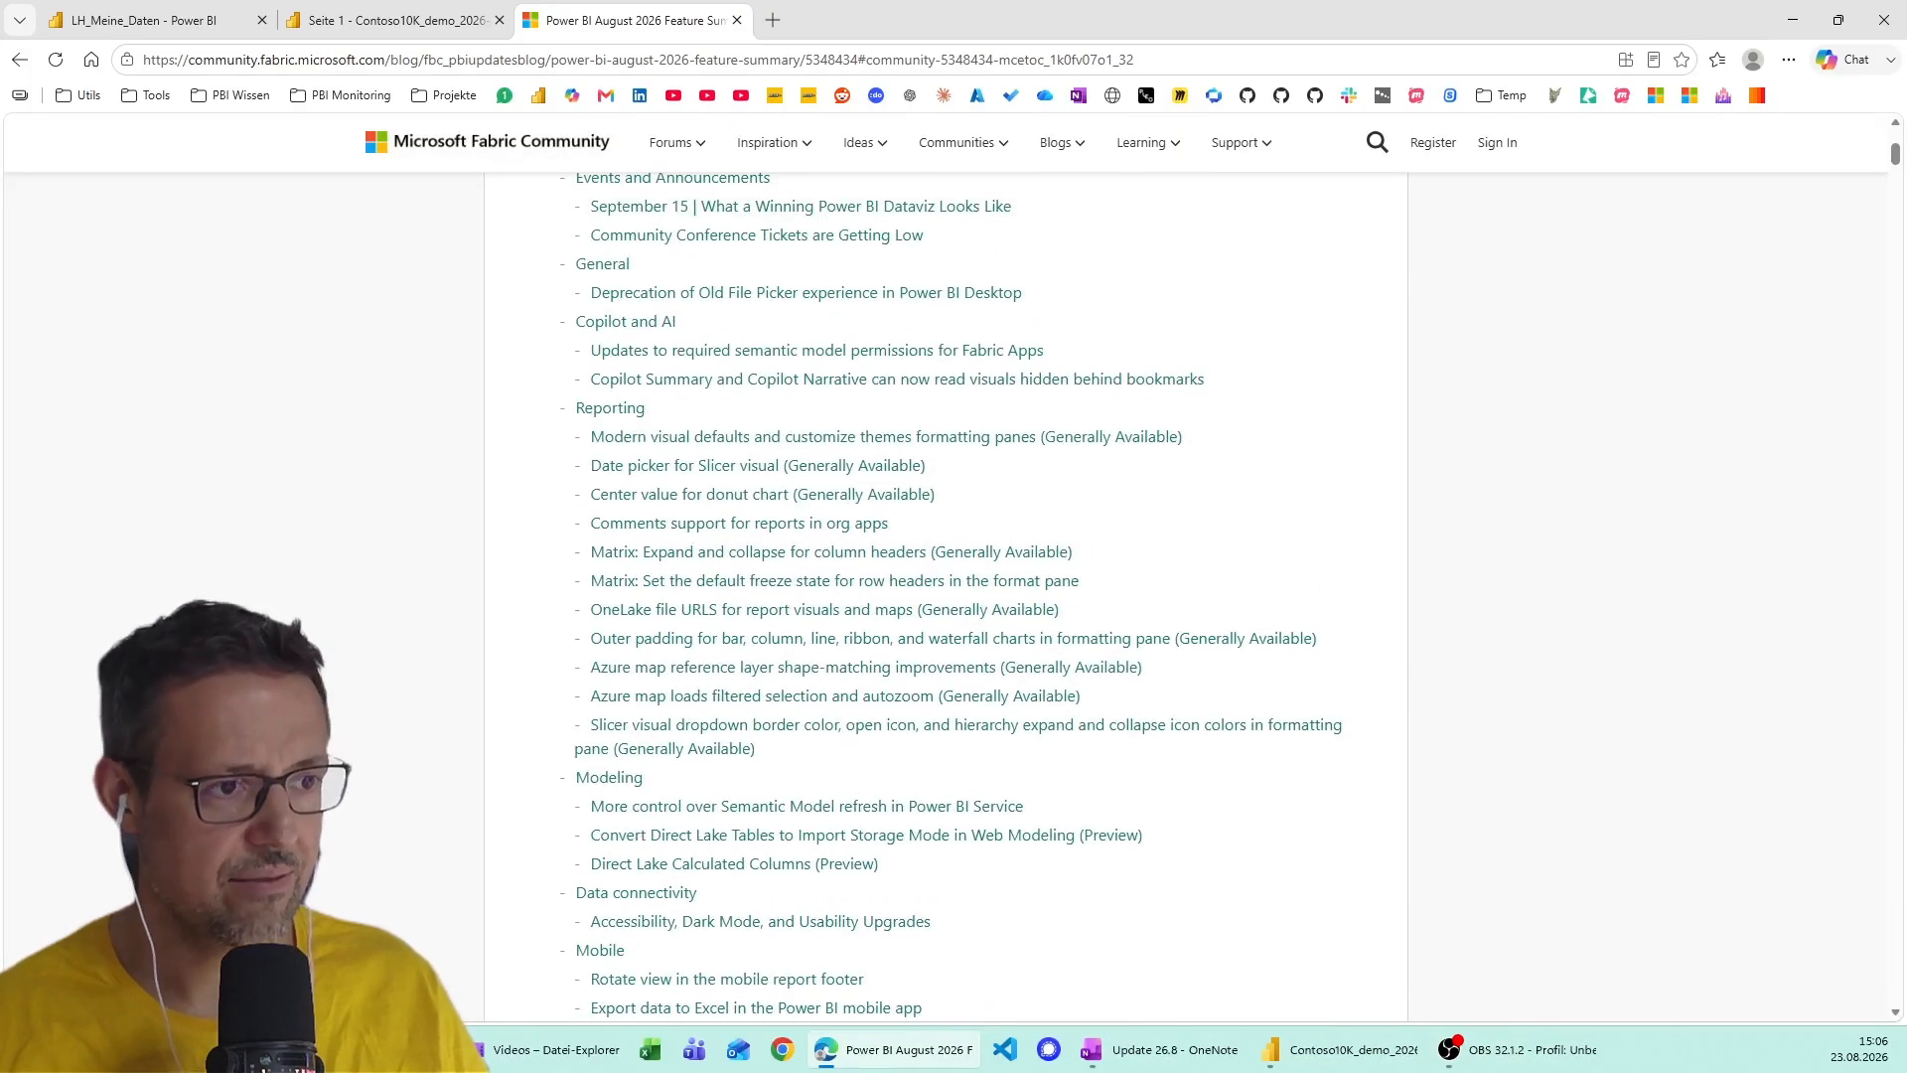
Open the section on converting Direct Lake tables to Import storage mode in web modeling and examine its text and figure.
{"action": "left_click", "coordinate": [867, 836]}
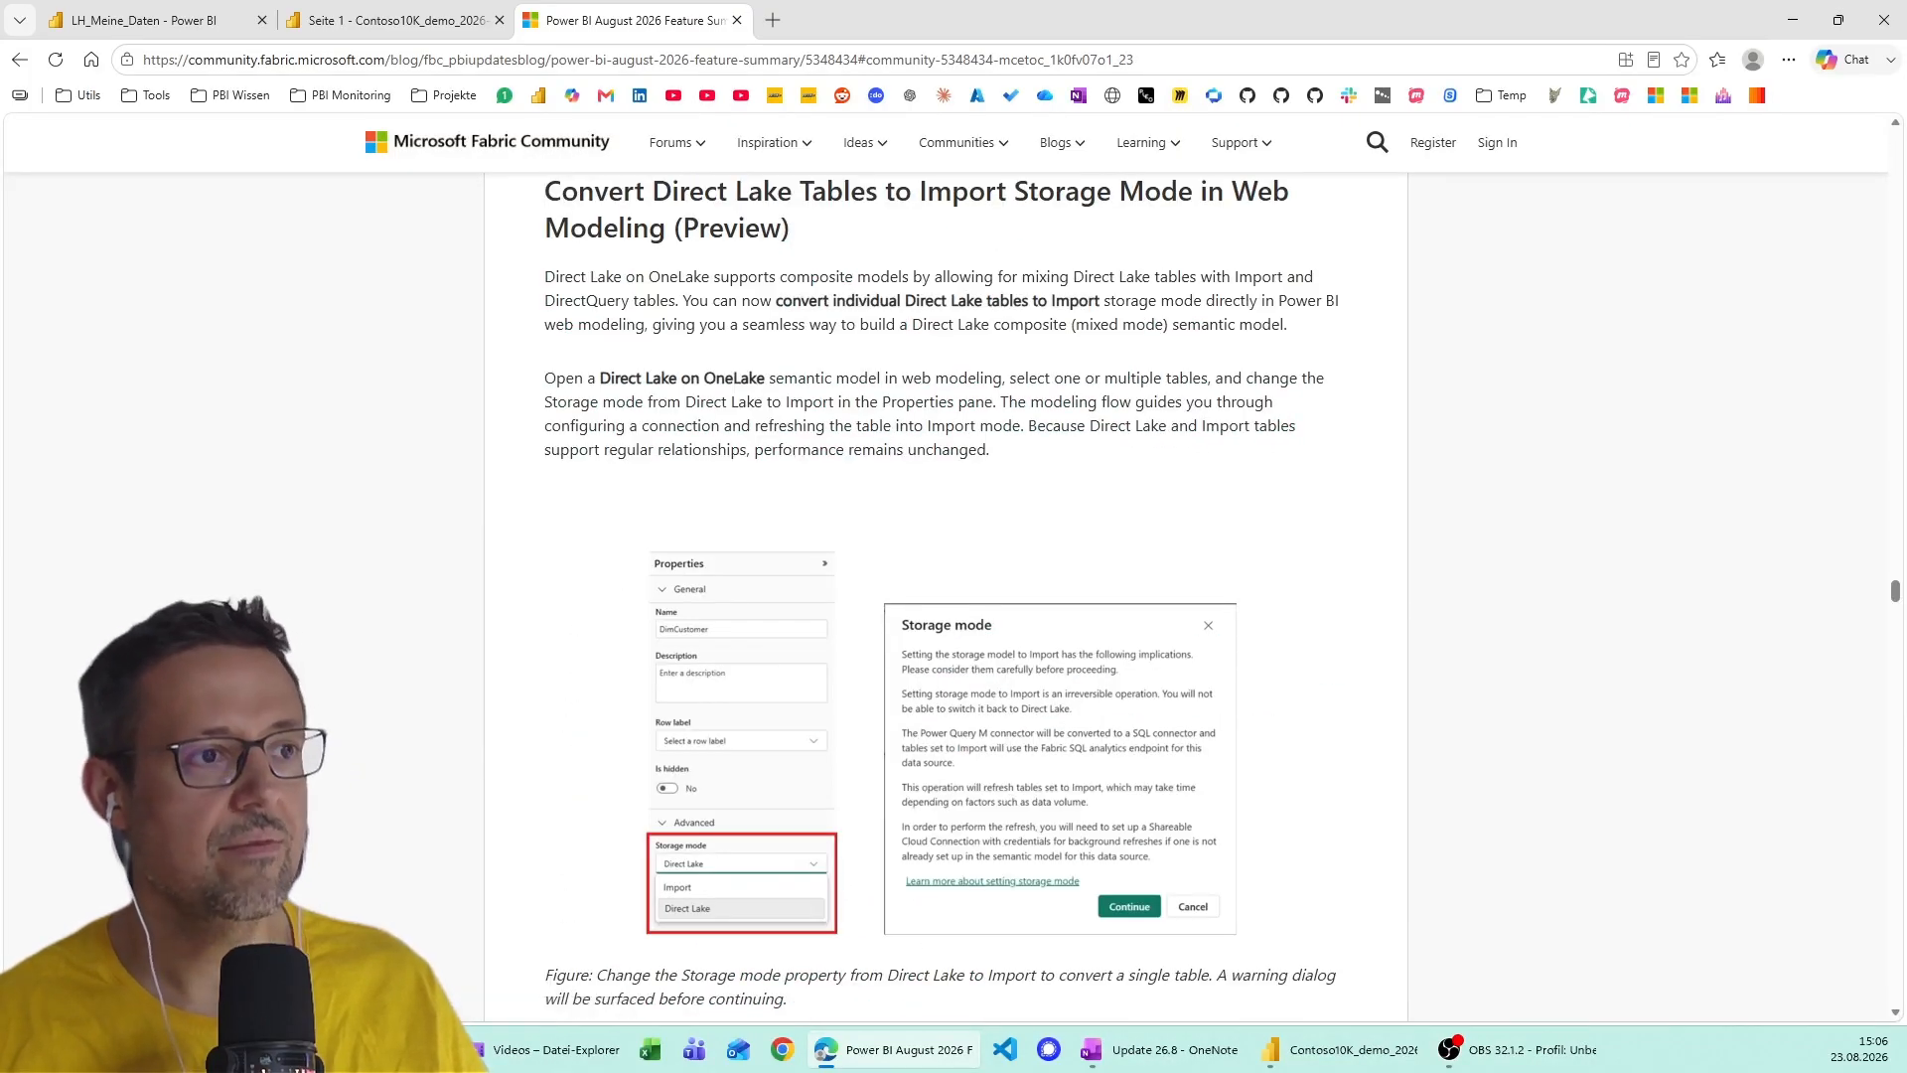
{"action": "scroll", "coordinate": [941, 596], "scroll_direction": "up", "scroll_amount": 1}
{"action": "scroll", "coordinate": [942, 596], "scroll_direction": "down", "scroll_amount": 1}
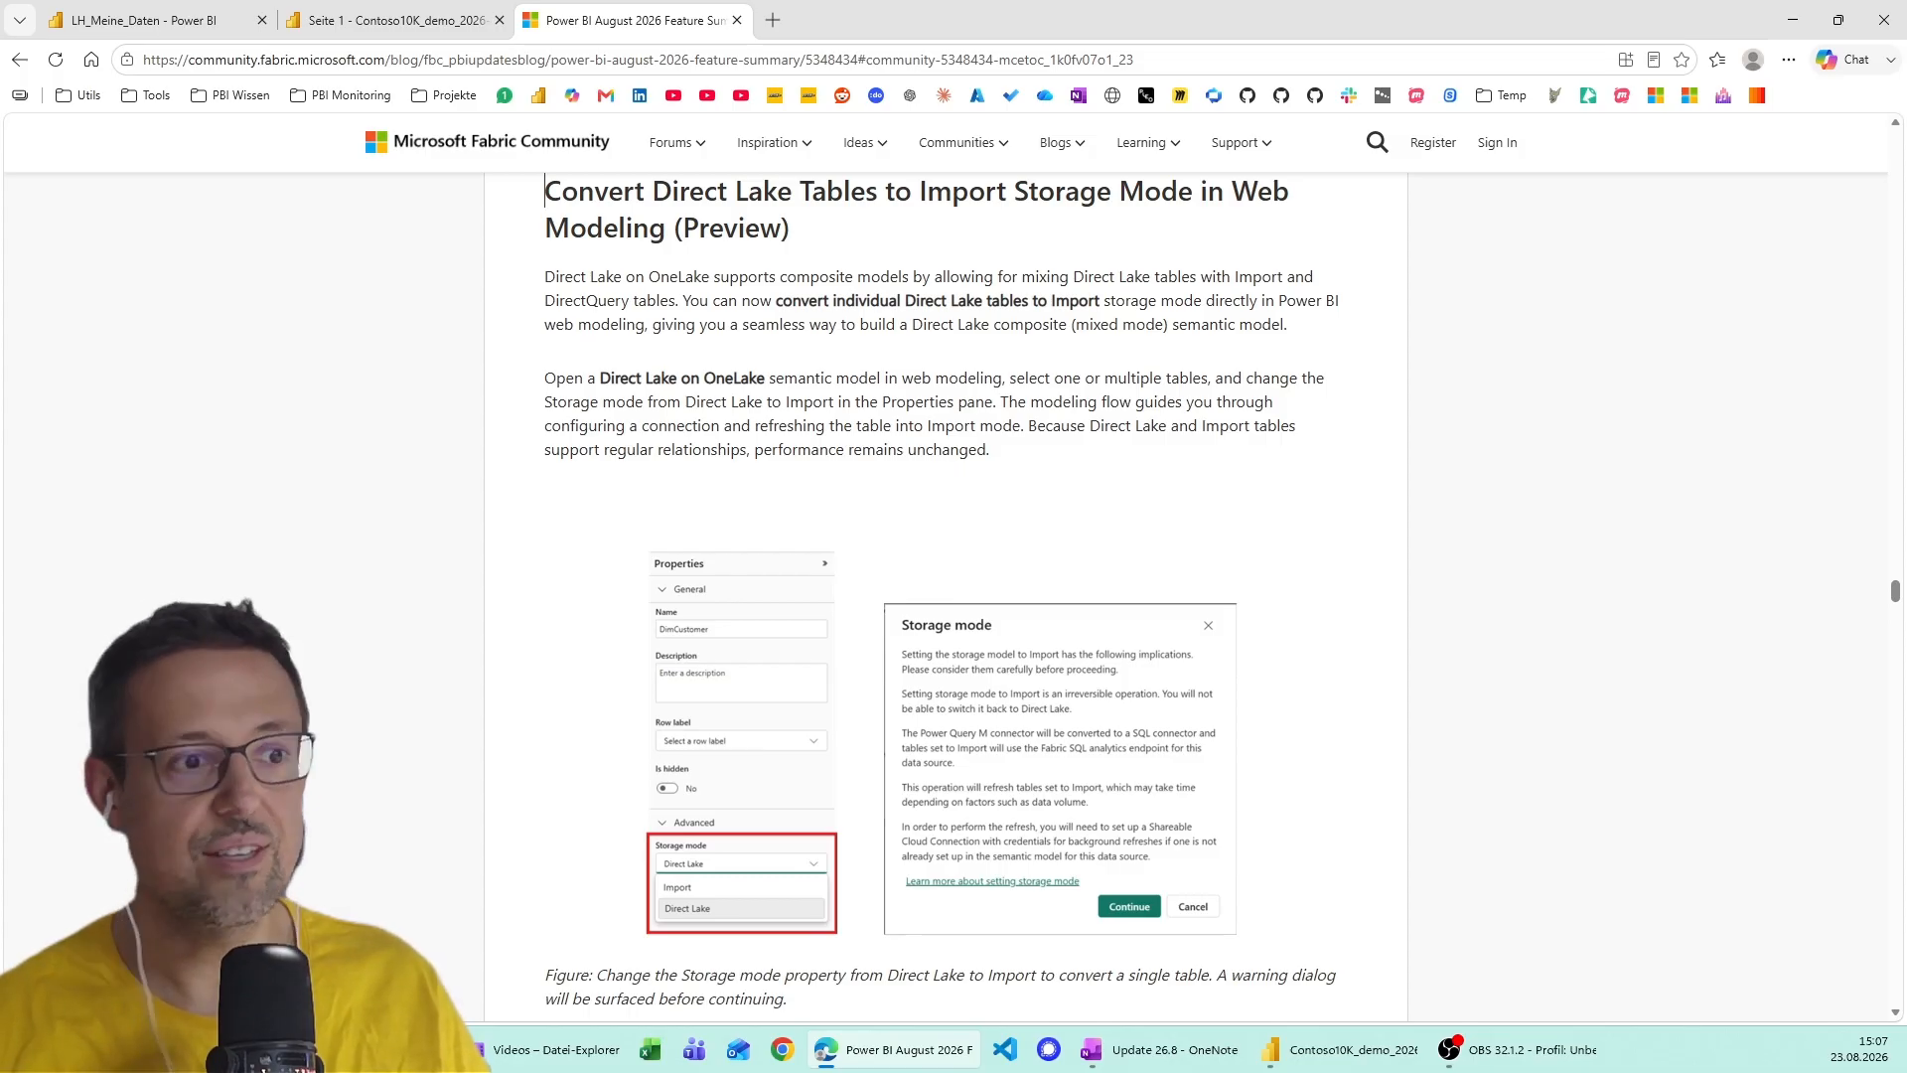
{"action": "scroll", "coordinate": [544, 191], "scroll_direction": "down", "scroll_amount": 2}
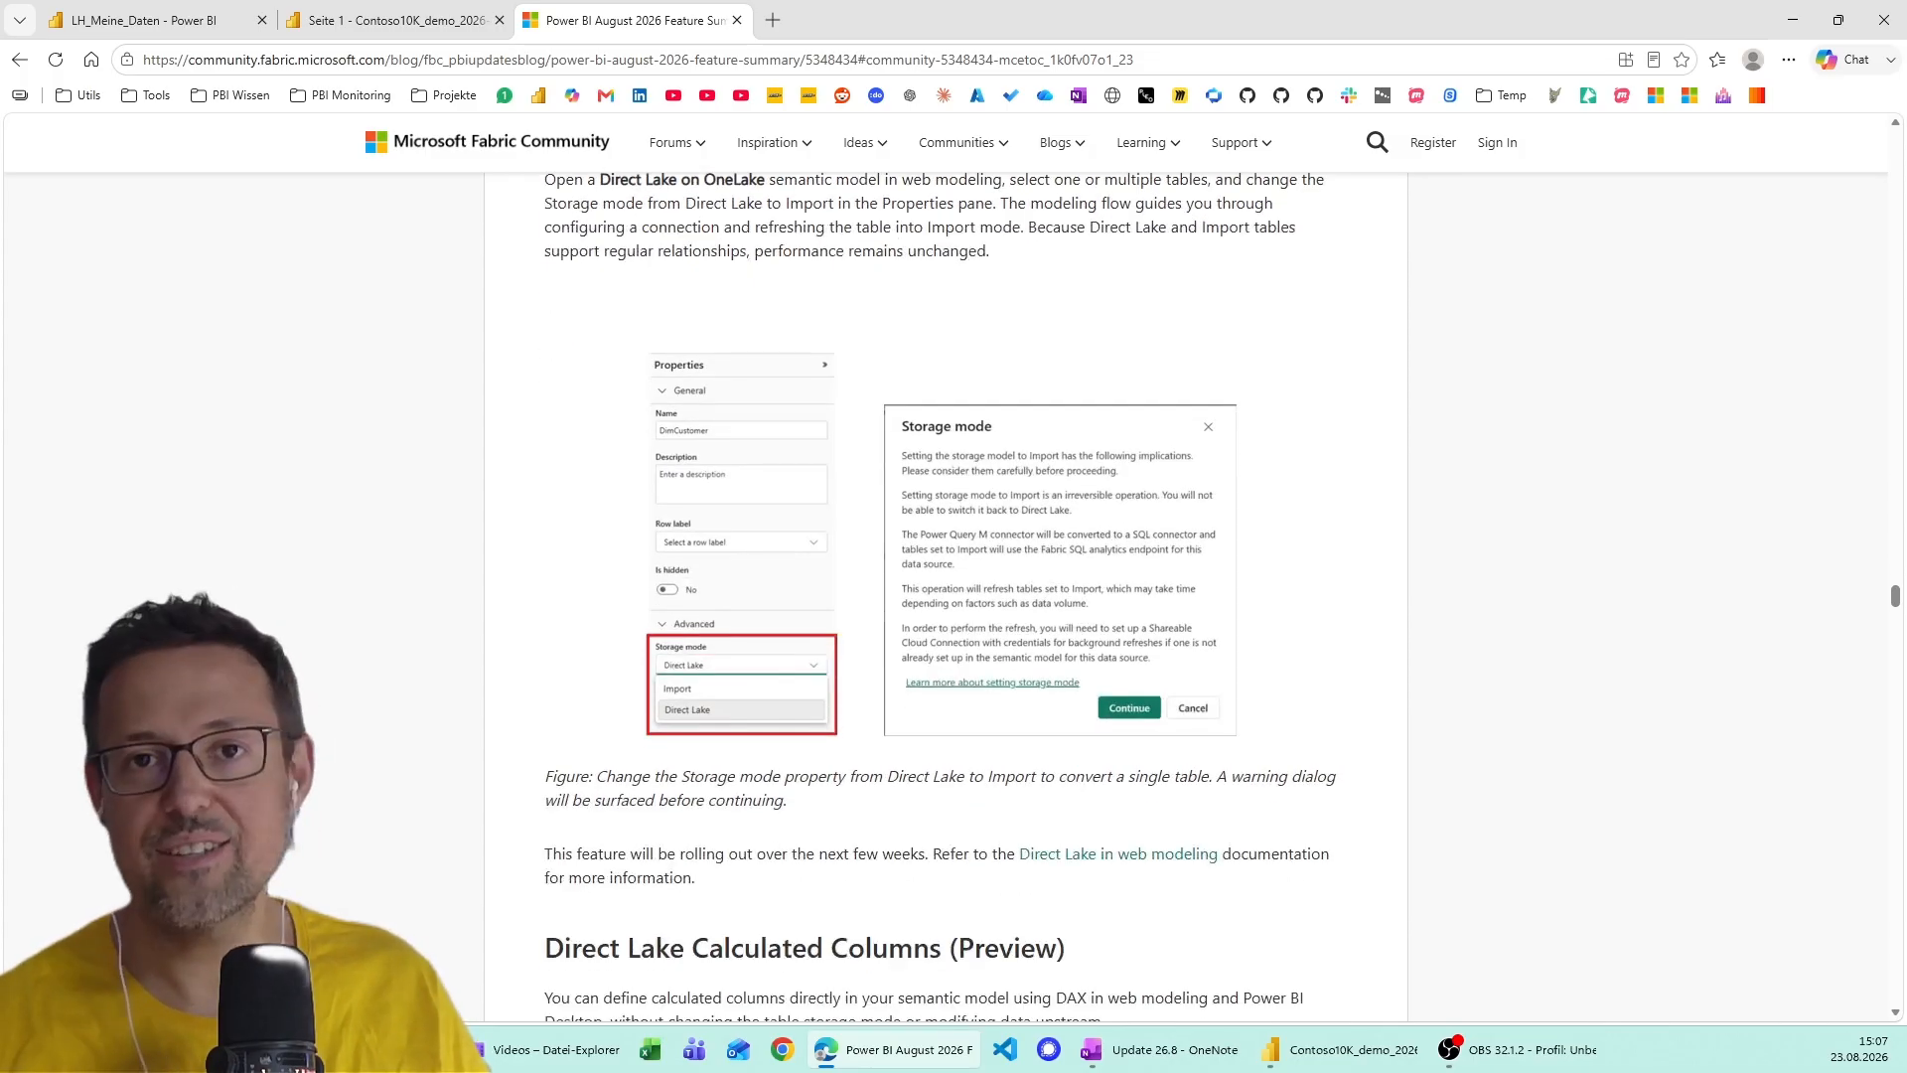